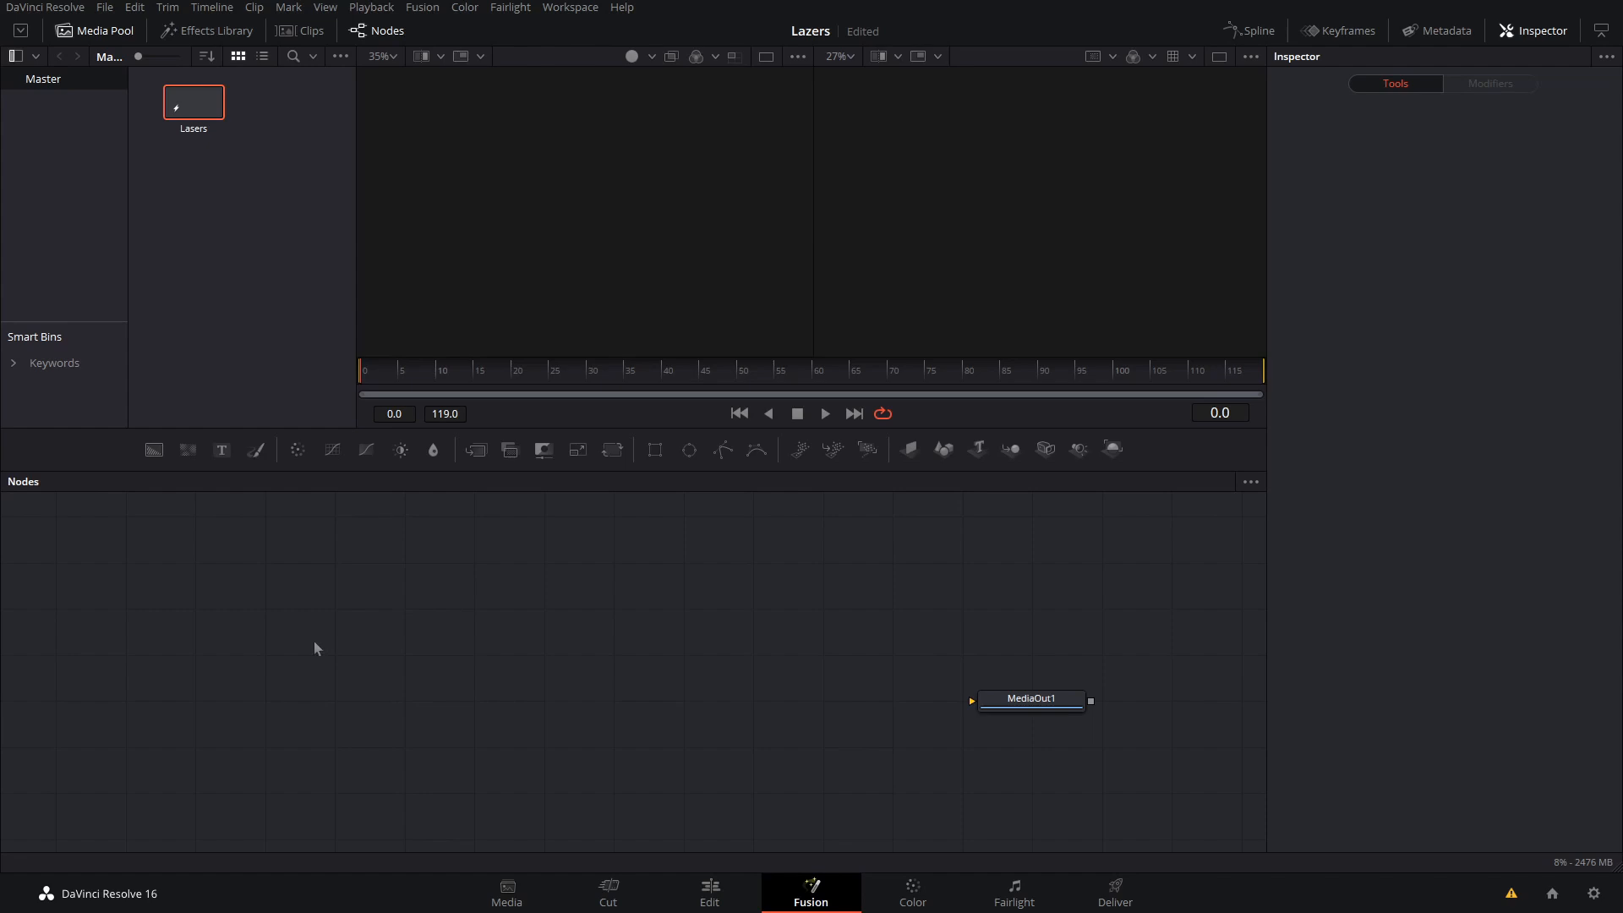
# Add a Shape 3D node and show it in the first viewer.
pyautogui.hotkey('shift', 'space')
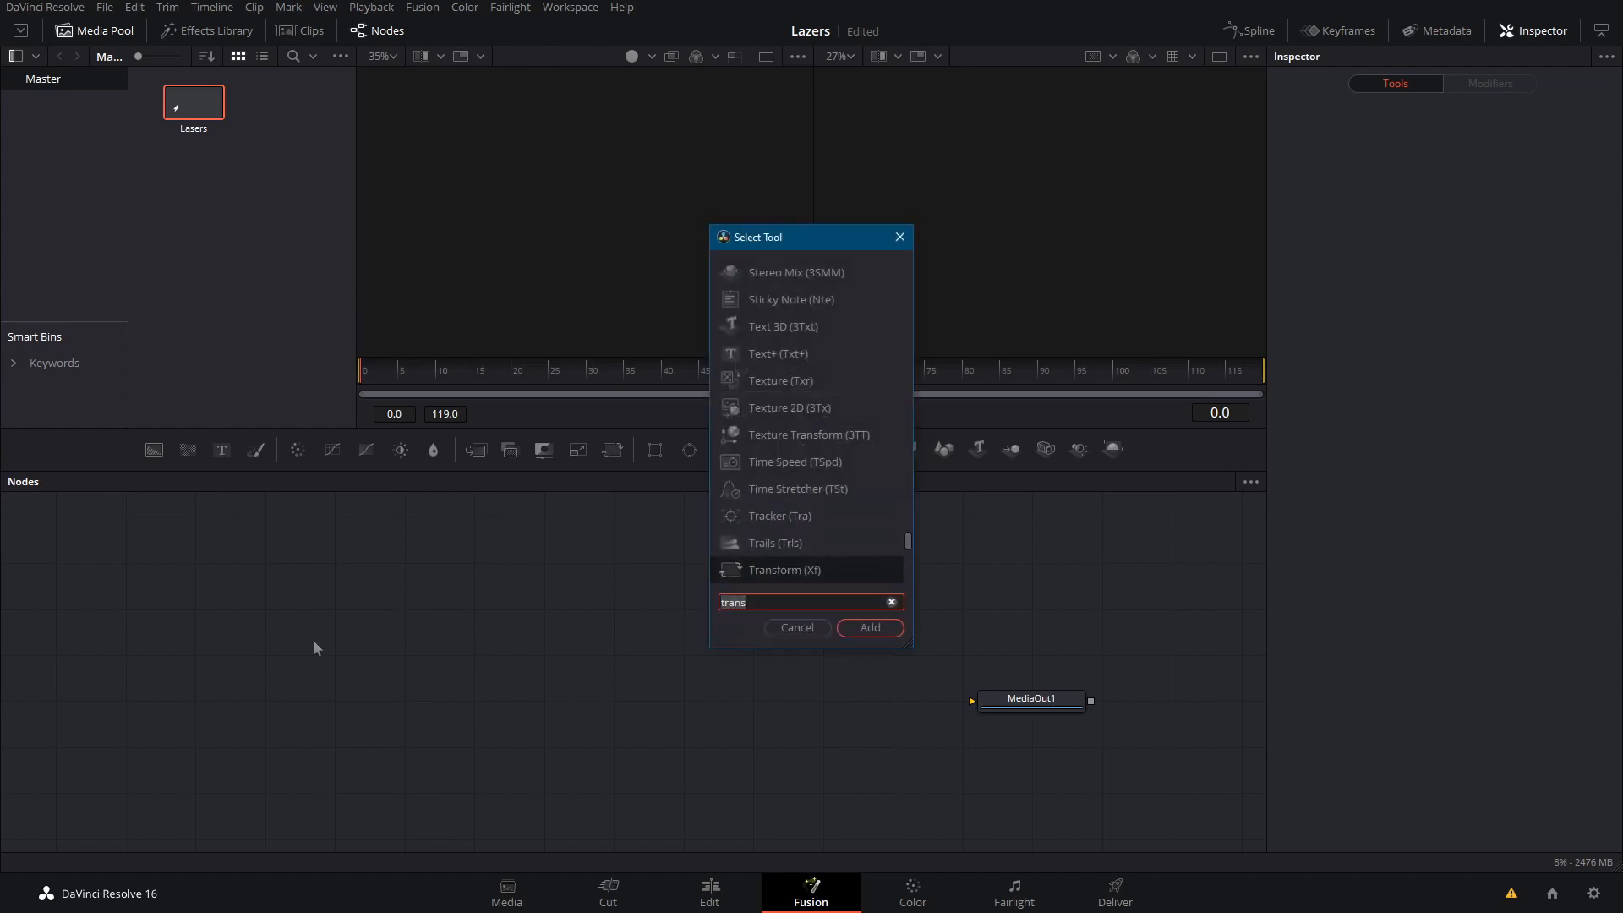
pyautogui.write('shape3')
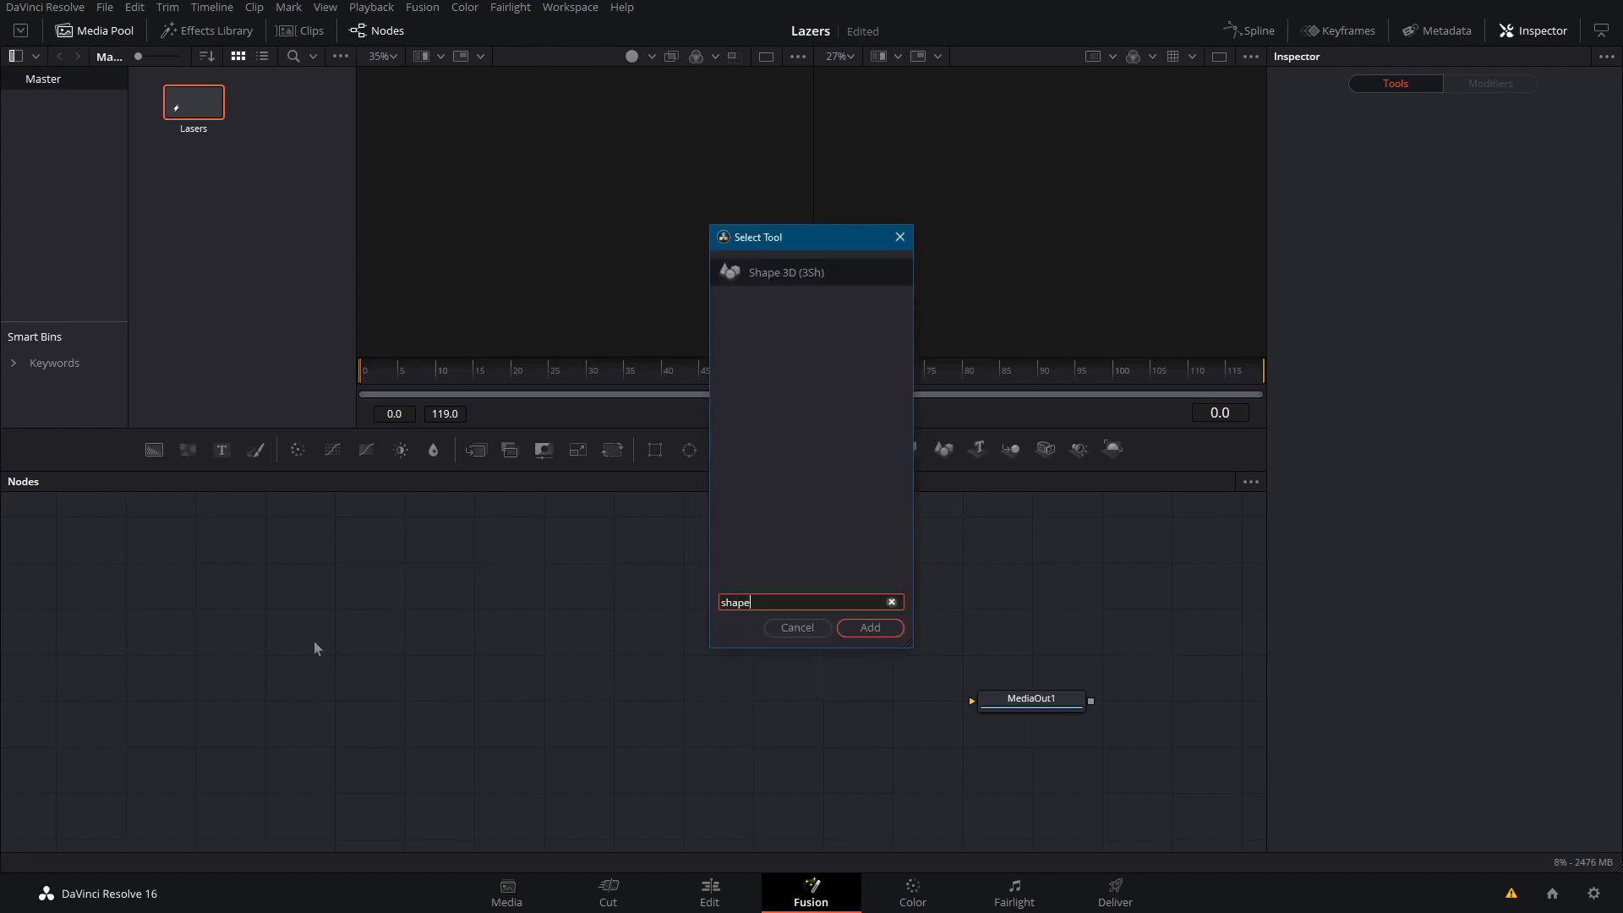
pyautogui.press('Return')
pyautogui.moveTo(319, 660); pyautogui.dragTo(598, 161)
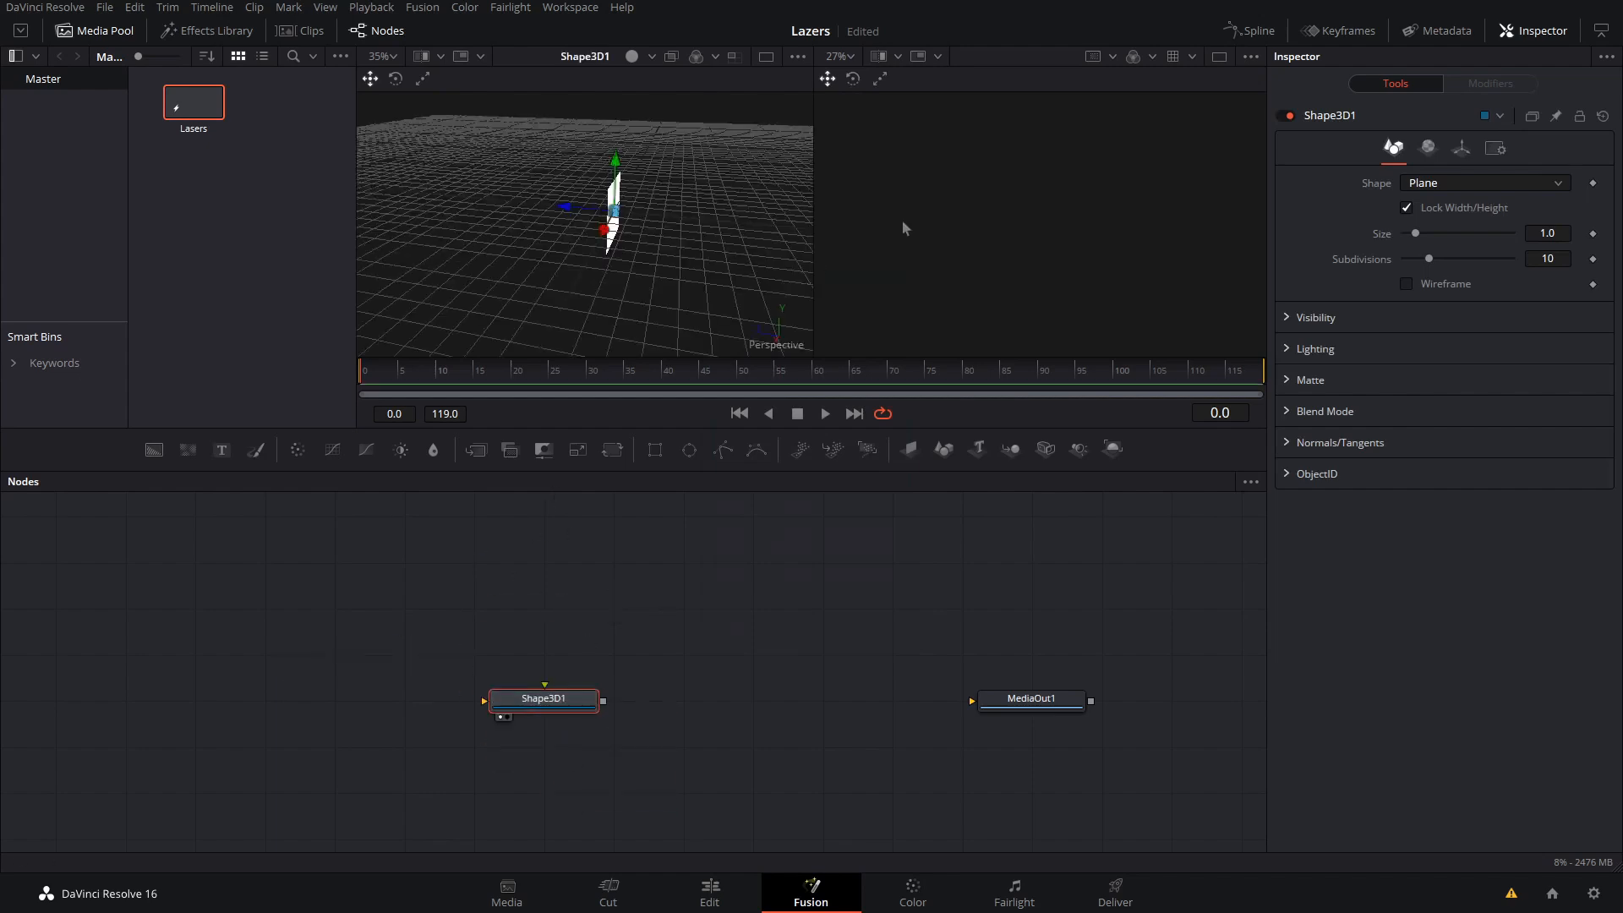
# Turn the Shape 3D plane into a thin cylinder with a radius of 0.032.
pyautogui.click(1420, 187)
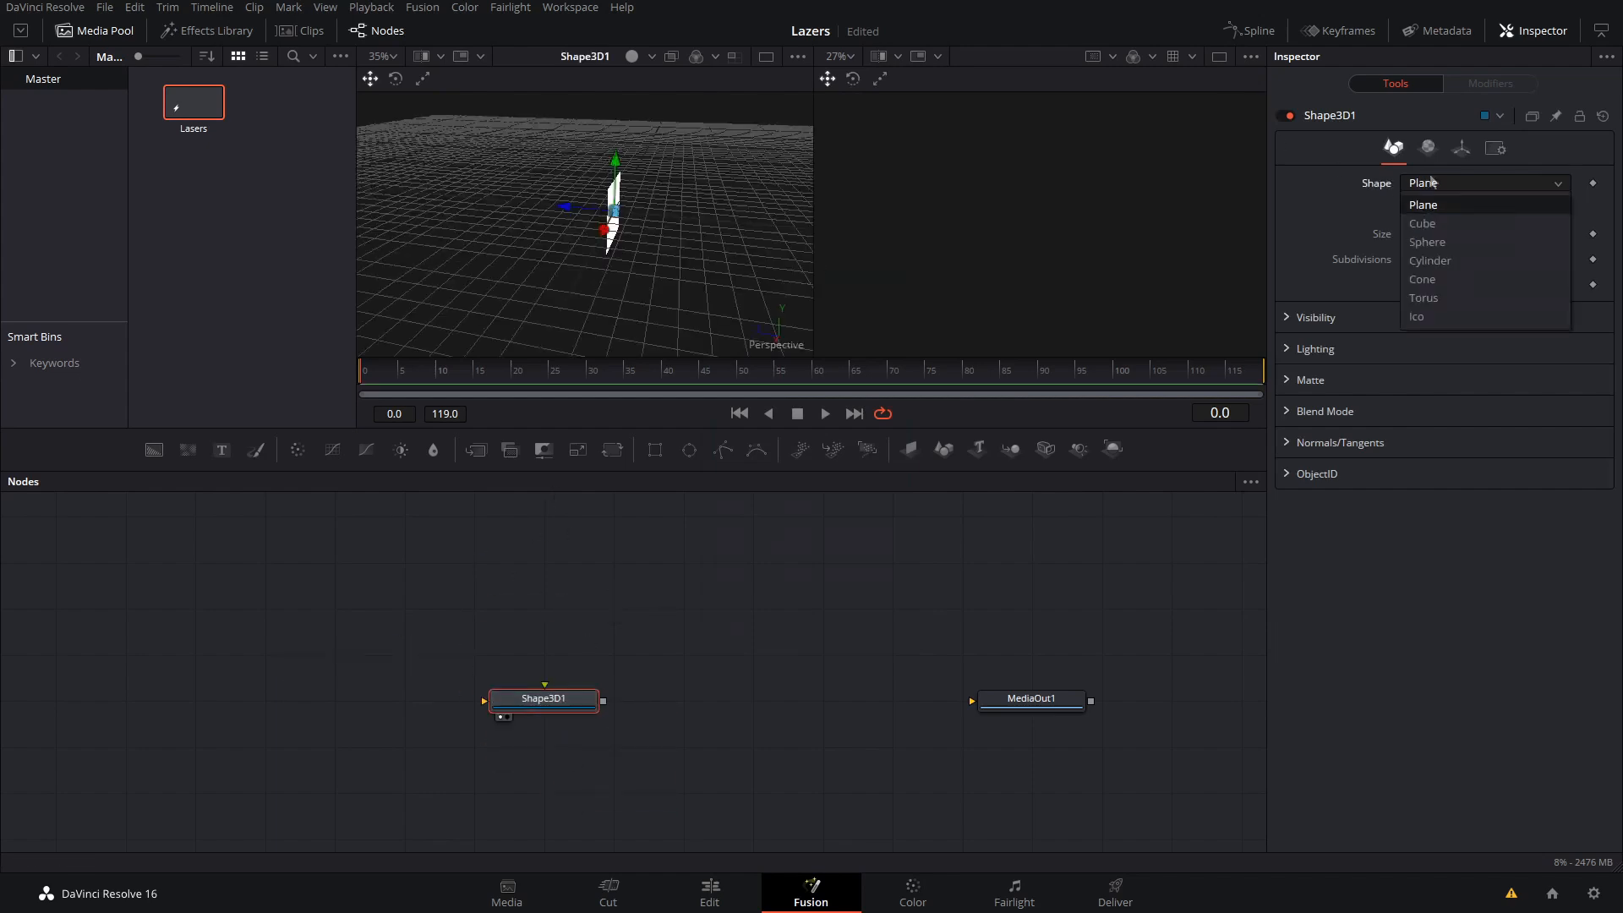
pyautogui.click(1453, 254)
pyautogui.moveTo(755, 263); pyautogui.dragTo(553, 241)
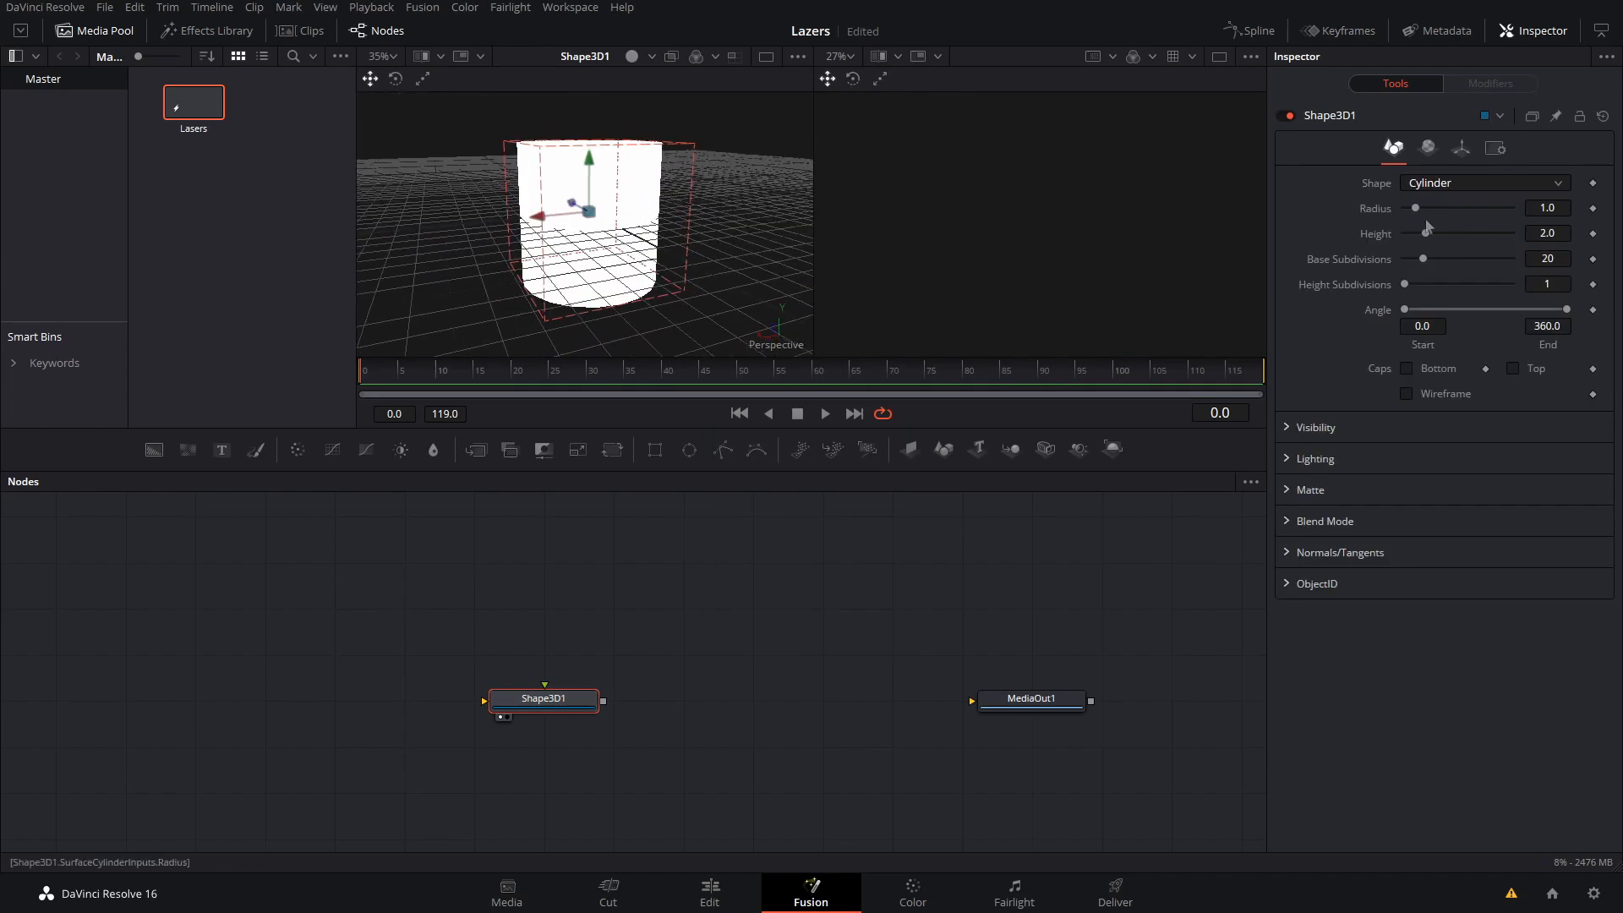
pyautogui.moveTo(1416, 211); pyautogui.dragTo(1408, 214)
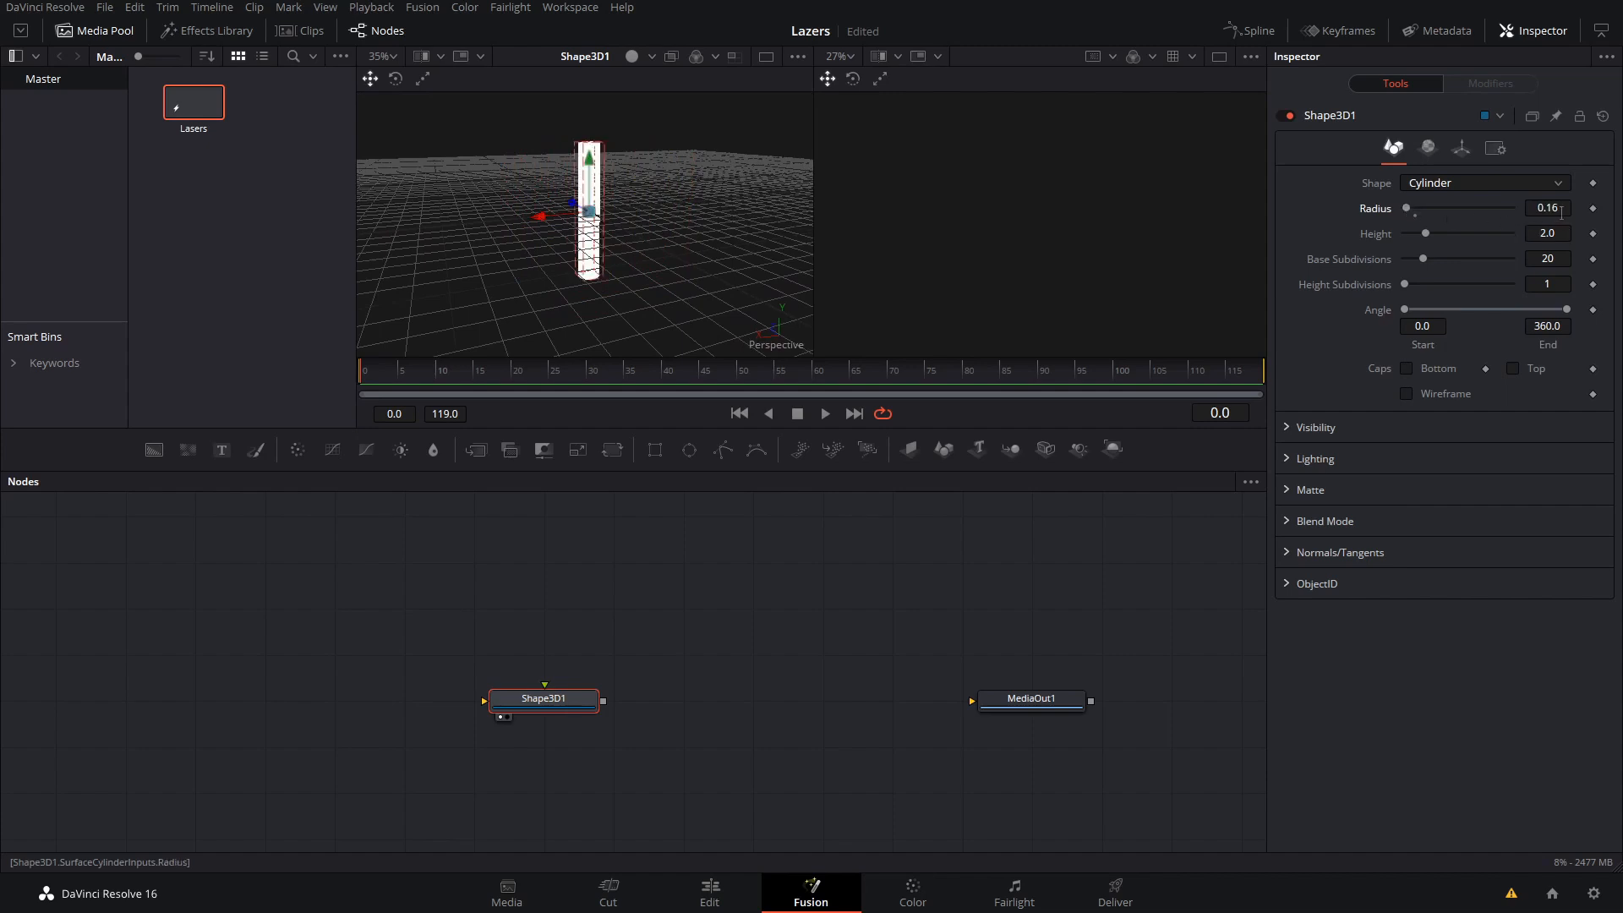
pyautogui.moveTo(1561, 208); pyautogui.dragTo(1440, 208)
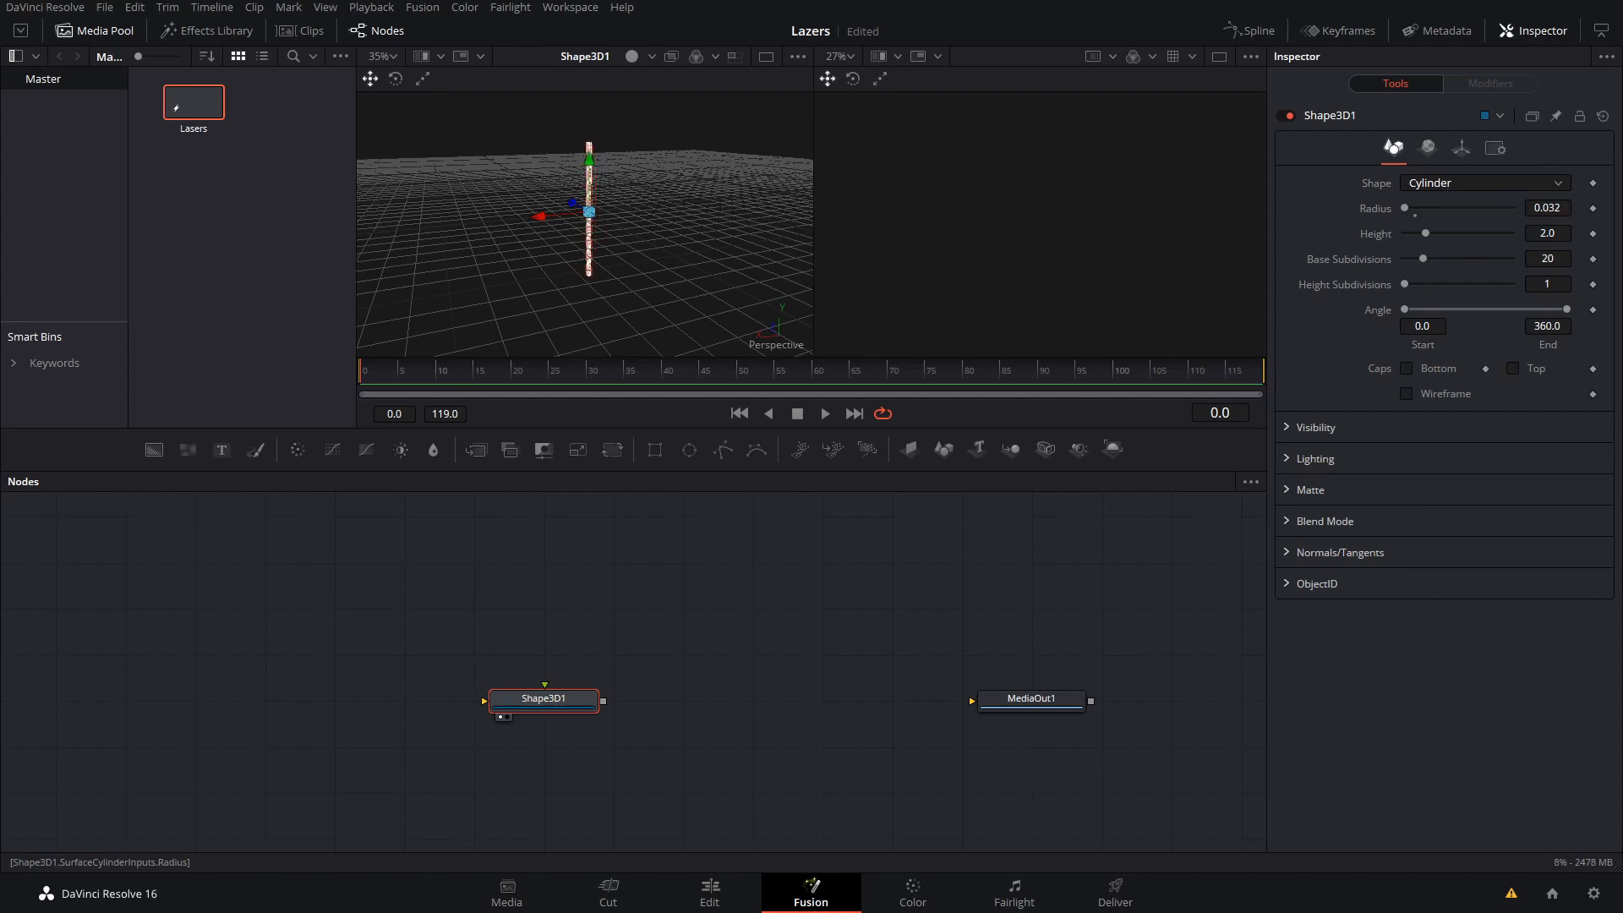
# Rotate the cylinder to -90 on X and -90 on Y so it lies flat.
pyautogui.scroll(7, 631, 286)
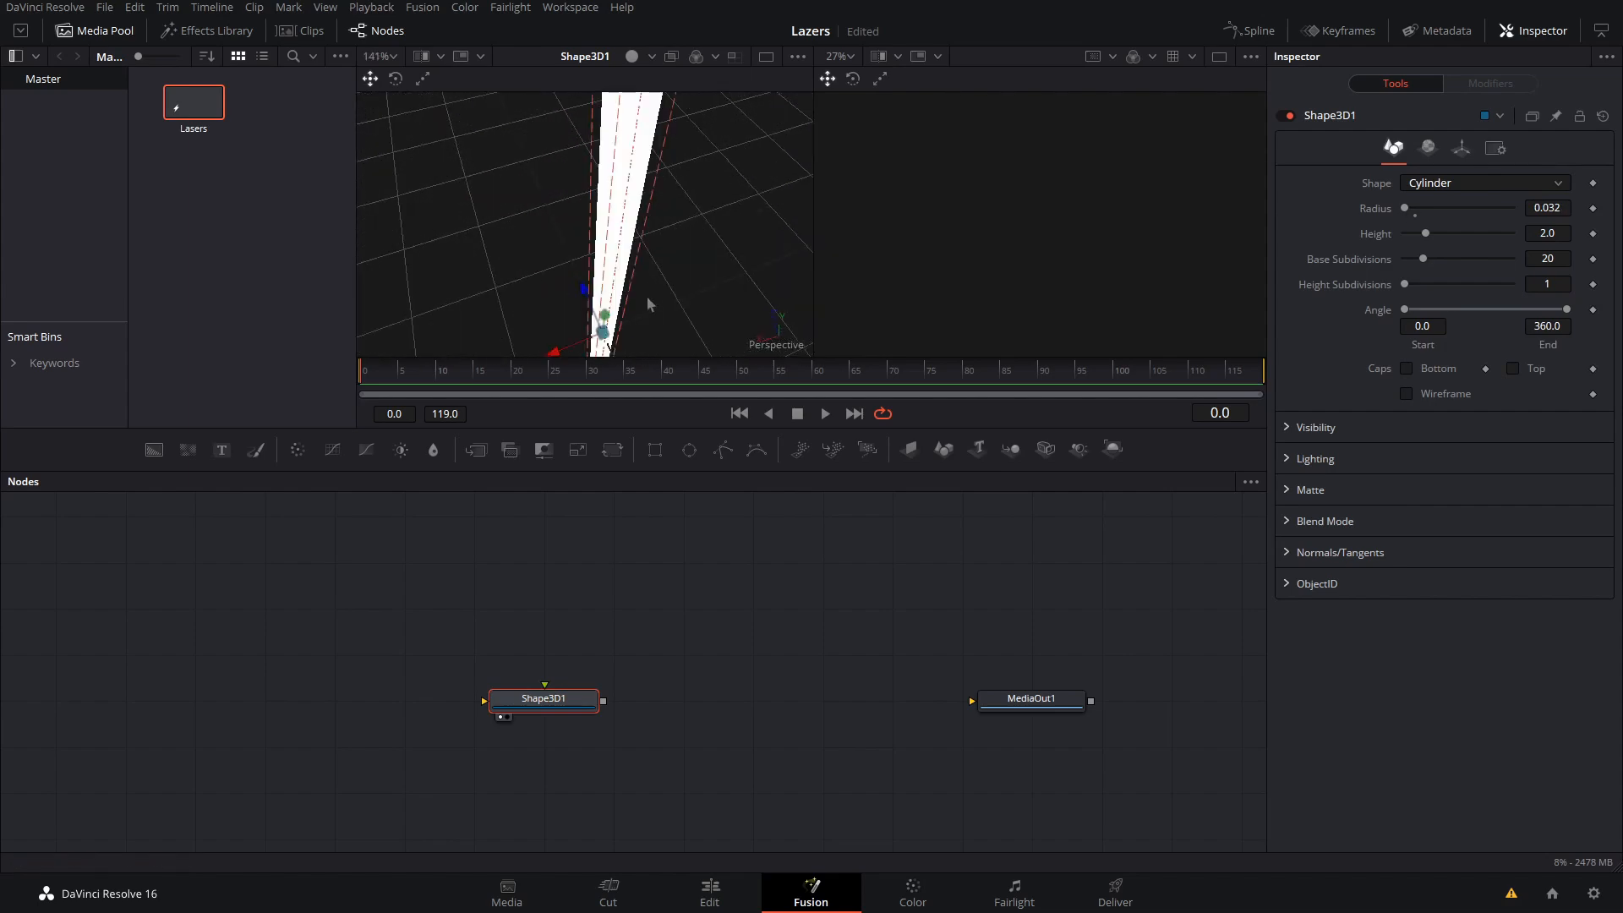
pyautogui.scroll(-3, 649, 296)
pyautogui.moveTo(657, 271); pyautogui.dragTo(737, 286)
pyautogui.scroll(2, 582, 243)
pyautogui.scroll(-3, 767, 268)
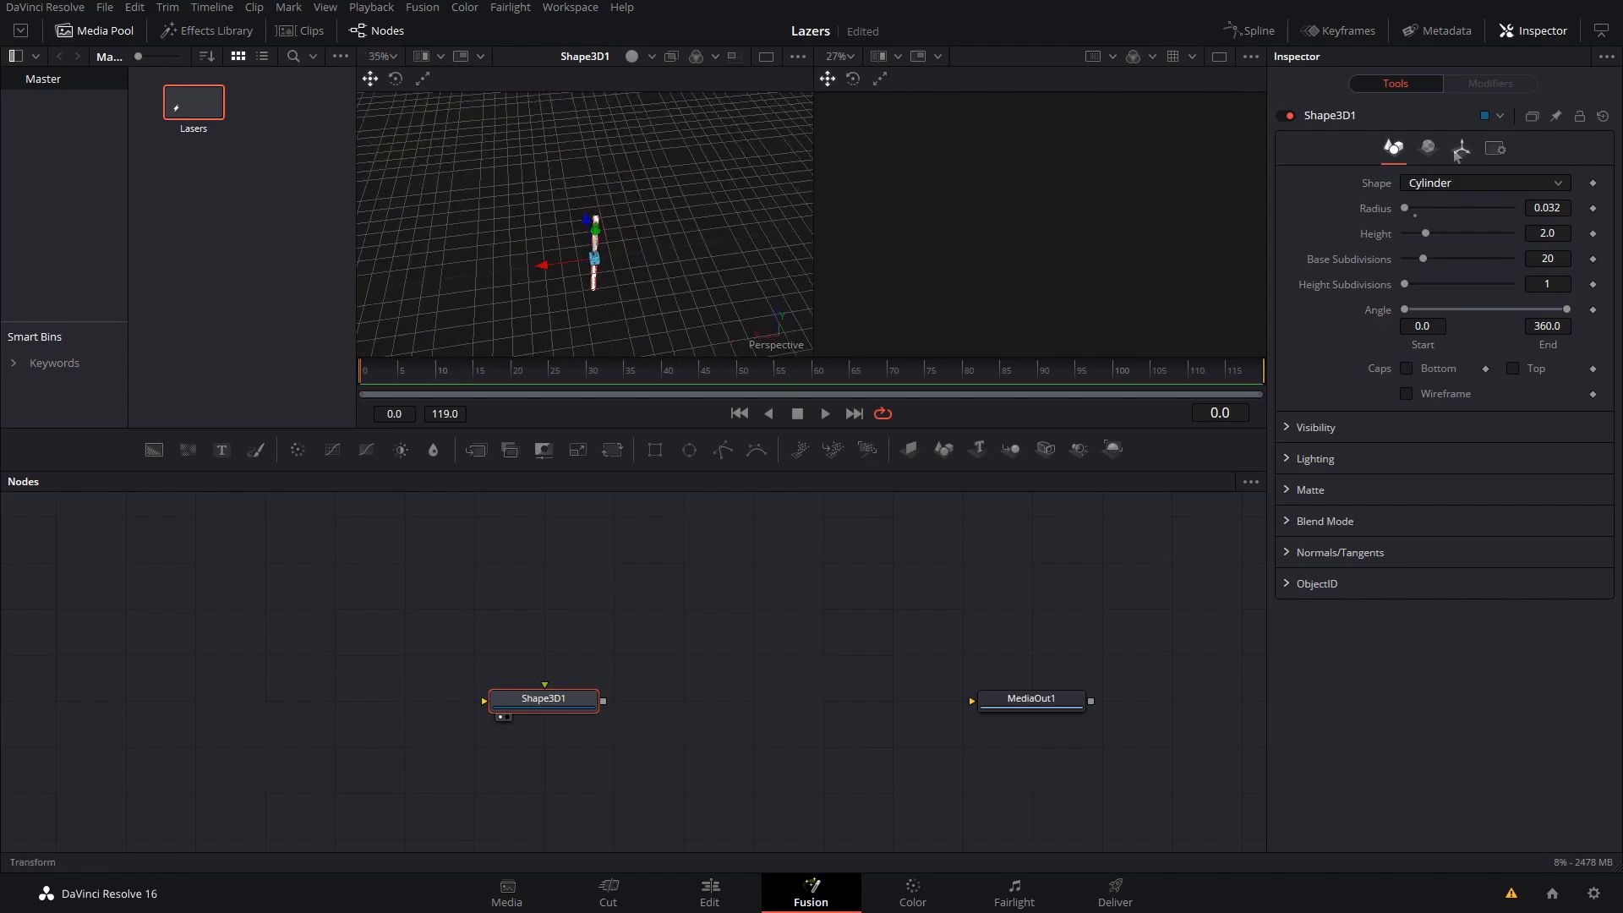
pyautogui.click(1461, 149)
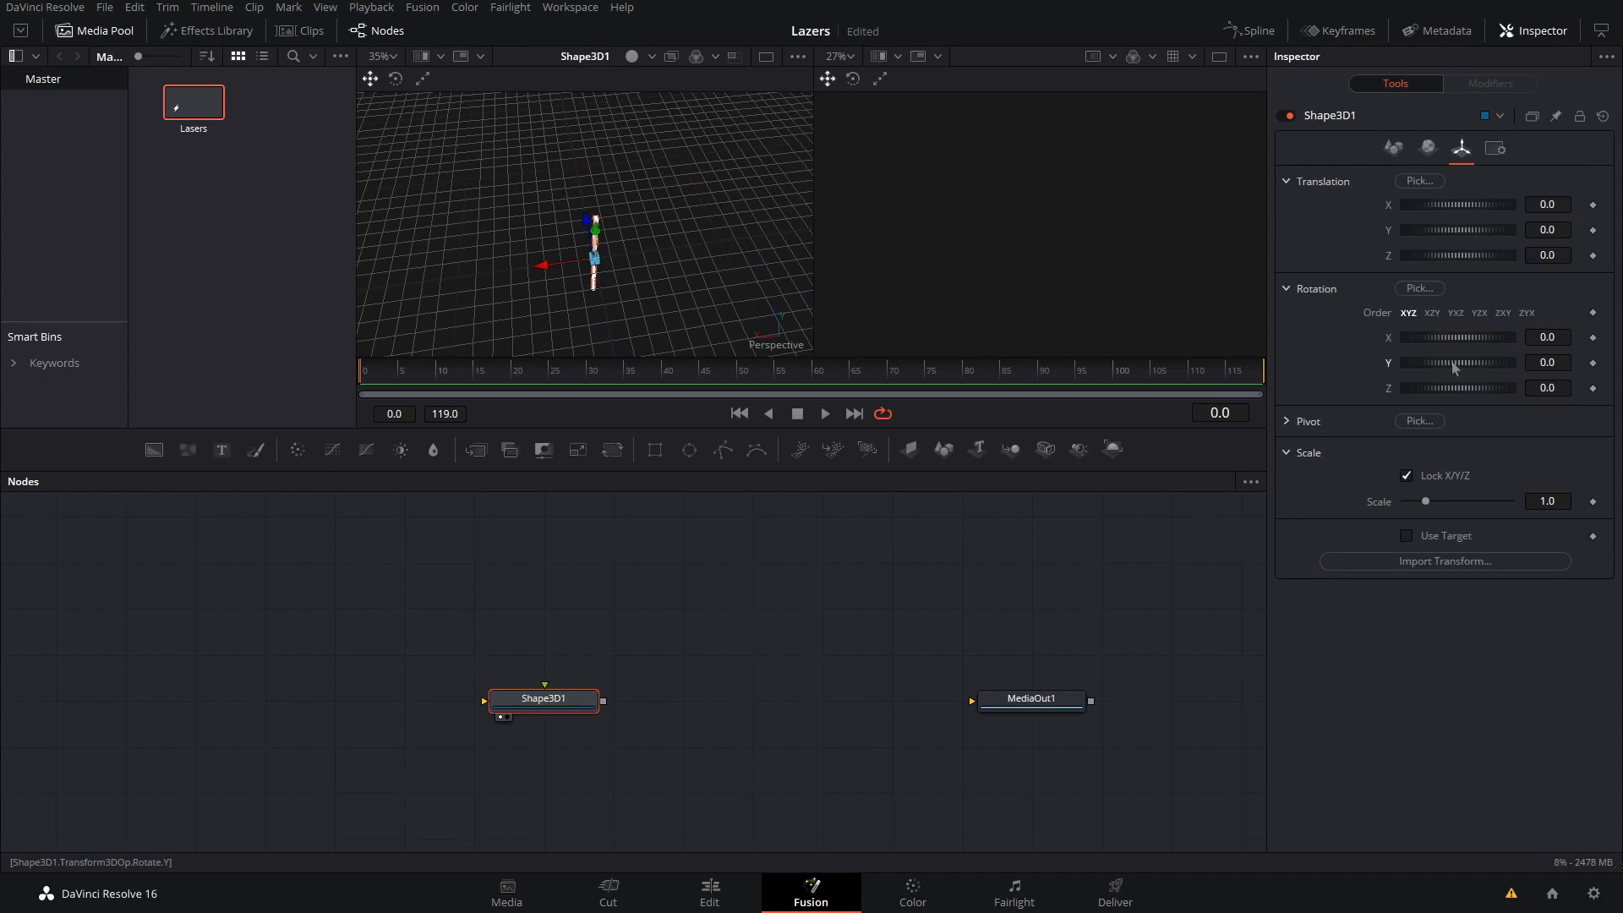
pyautogui.doubleClick(1457, 365)
pyautogui.moveTo(1456, 337)
pyautogui.mouseDown()
pyautogui.moveTo(1478, 338)
pyautogui.moveTo(1437, 349)
pyautogui.mouseUp()
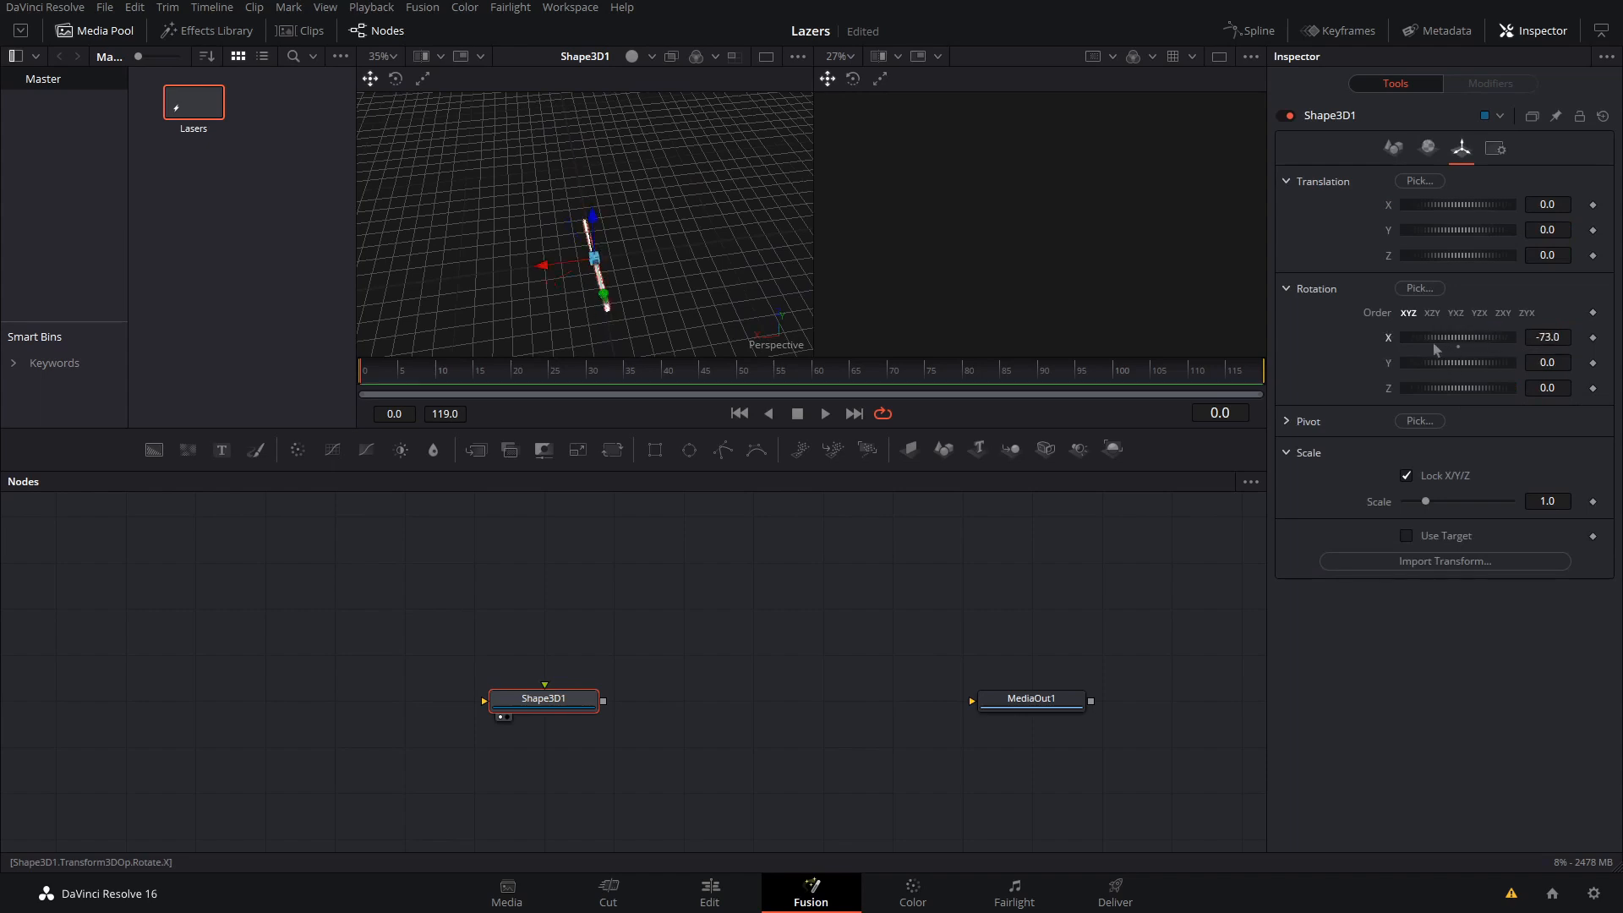
pyautogui.press('Tab')
pyautogui.moveTo(1447, 368); pyautogui.dragTo(1422, 367)
pyautogui.click(1552, 370)
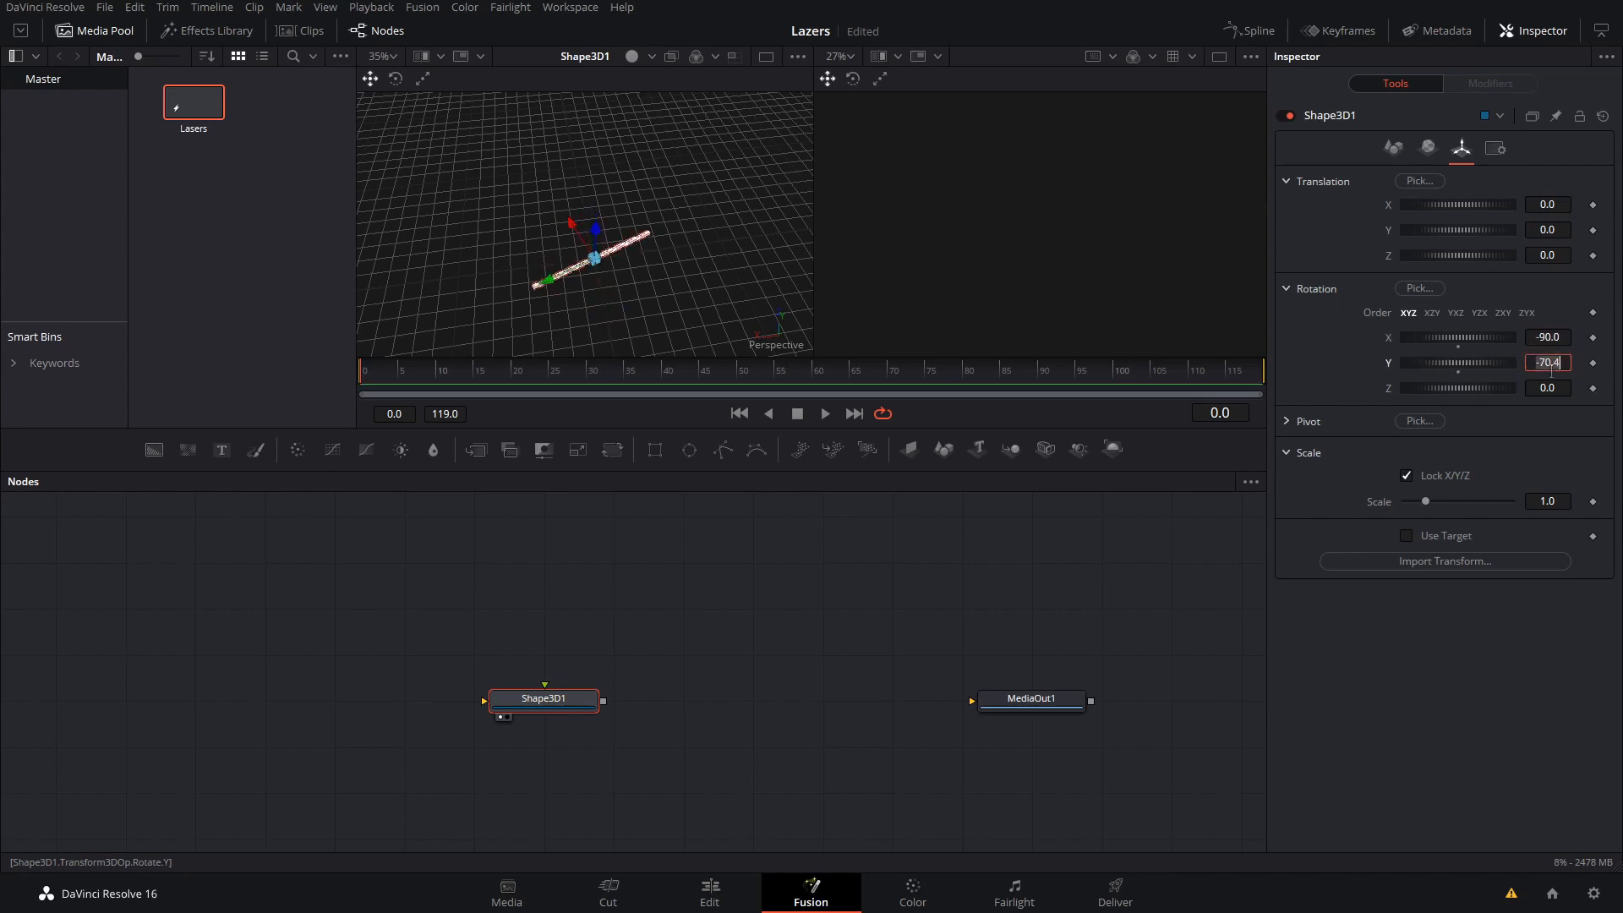
pyautogui.write('-90')
pyautogui.press('Tab')
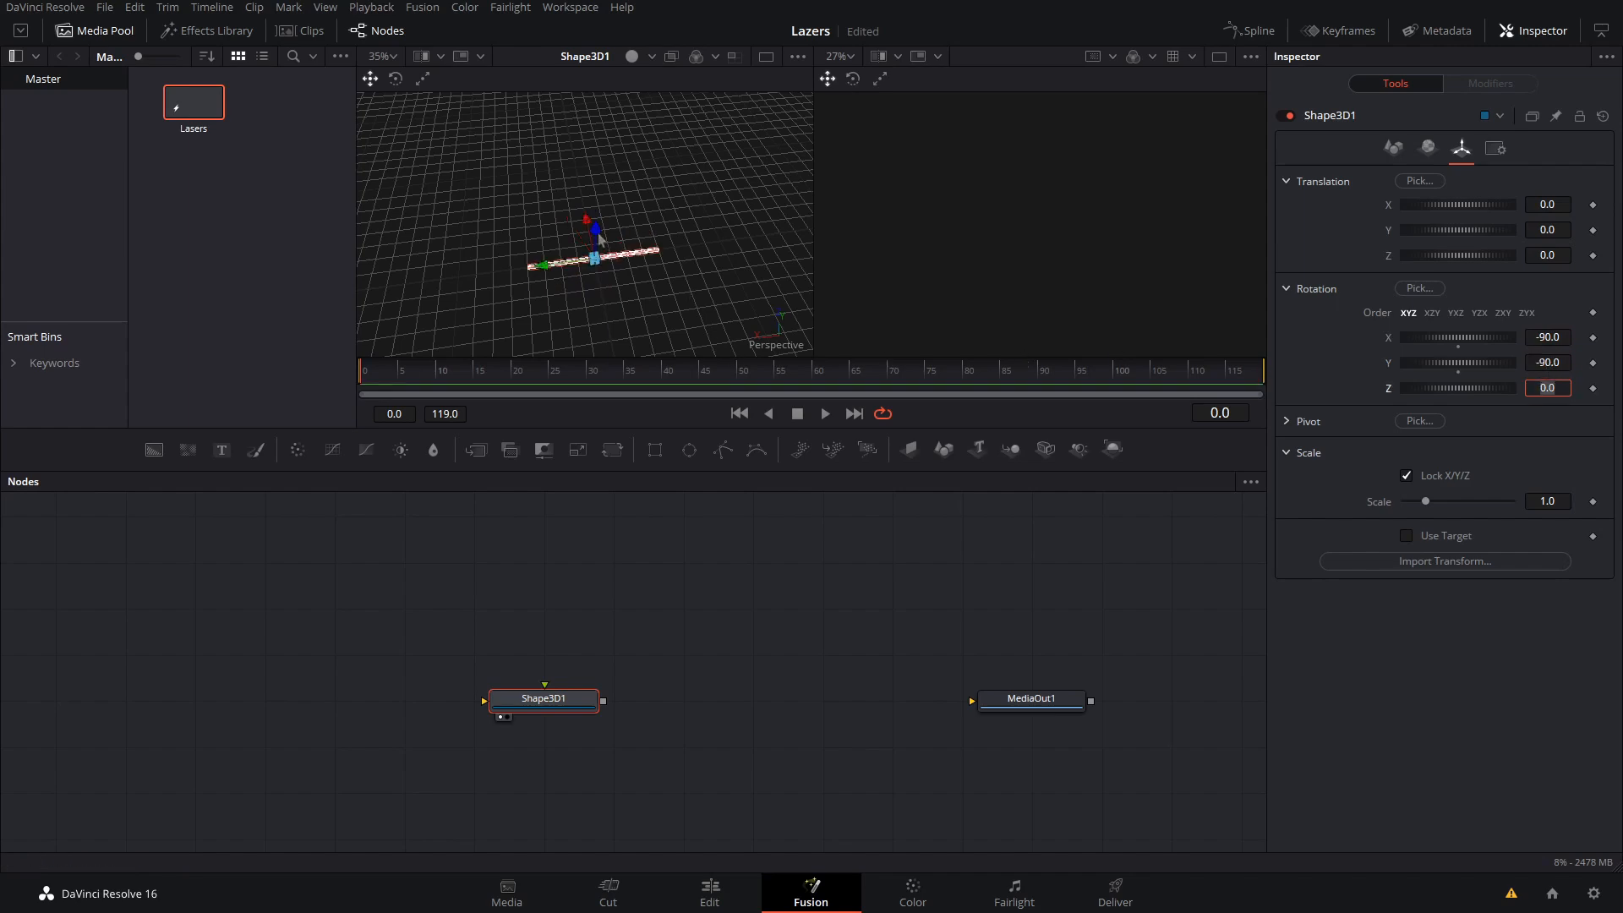
pyautogui.moveTo(598, 240); pyautogui.dragTo(962, 105)
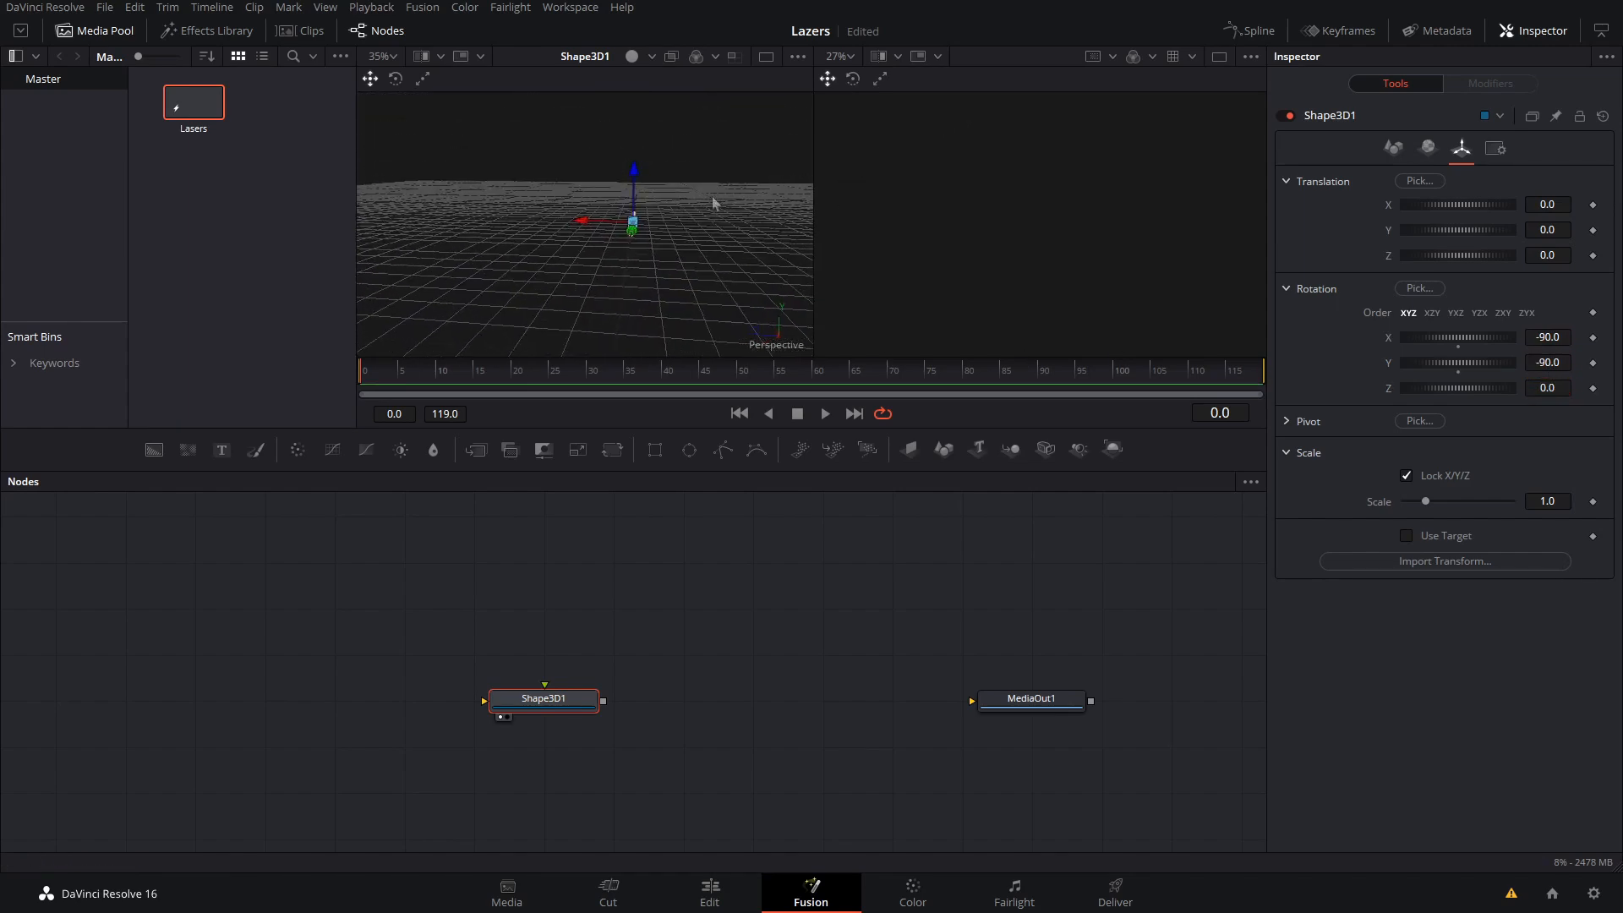
pyautogui.moveTo(713, 199); pyautogui.dragTo(618, 231)
# Add Camera 3D, Merge 3D and Renderer 3D nodes and space them out between the shape and MediaOut1.
pyautogui.click(902, 717)
pyautogui.moveTo(1033, 473); pyautogui.dragTo(698, 617)
pyautogui.moveTo(772, 724); pyautogui.dragTo(697, 723)
pyautogui.moveTo(502, 707); pyautogui.dragTo(433, 706)
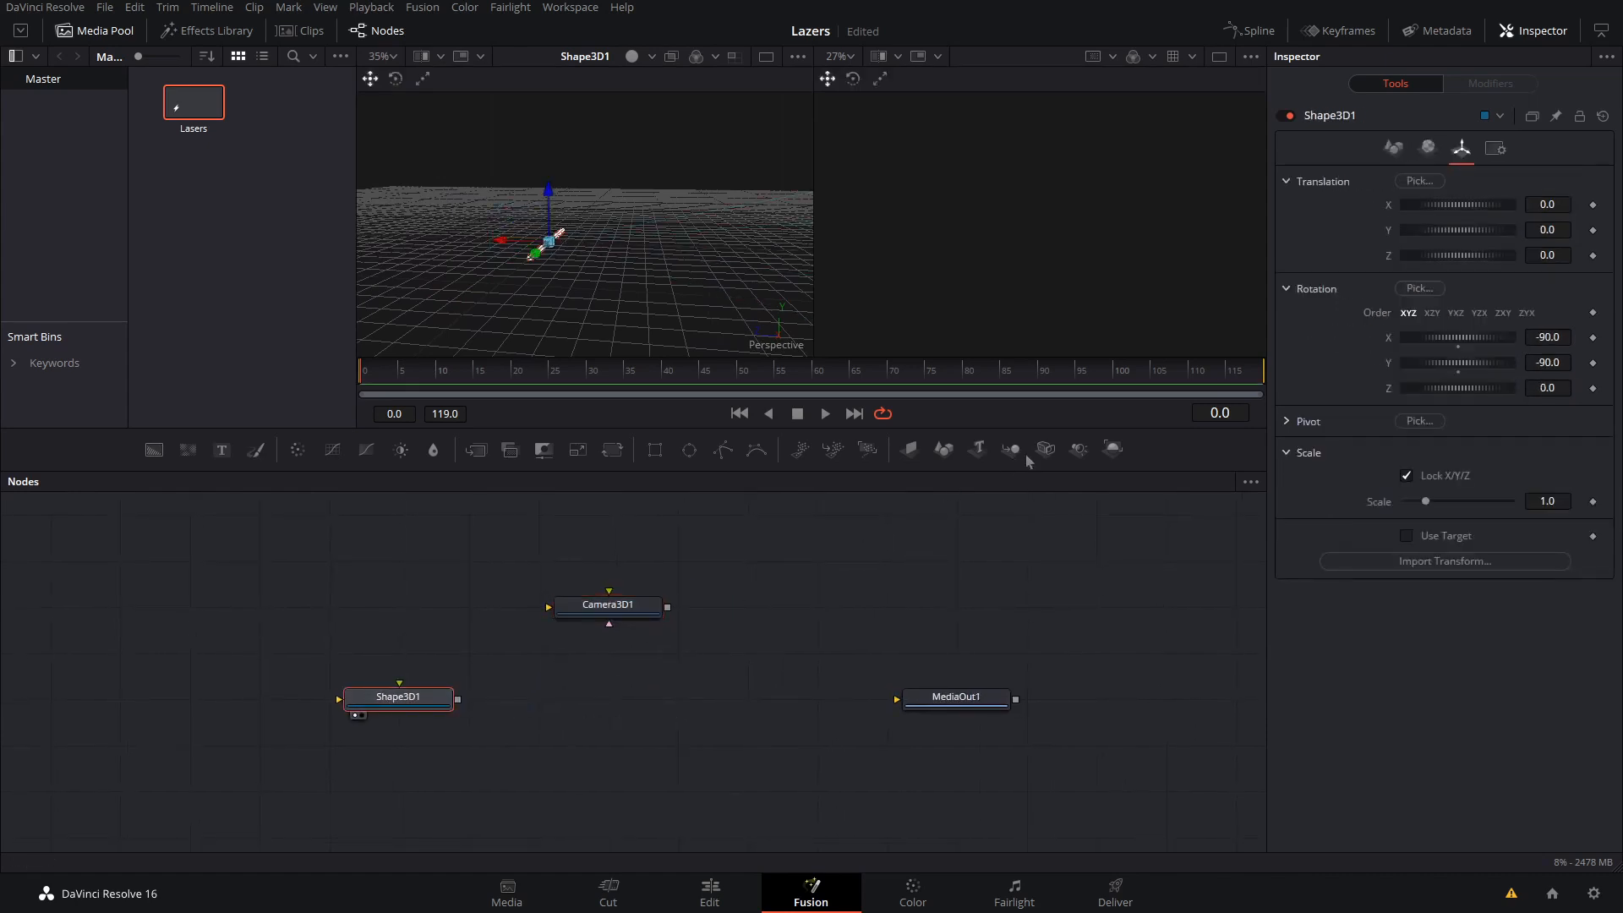
pyautogui.moveTo(1011, 448); pyautogui.dragTo(626, 707)
pyautogui.moveTo(1113, 448); pyautogui.dragTo(725, 726)
# Connect the shape and camera to Merge3D1, feed the merge into Renderer3D1, and show the renderer in the second viewer.
pyautogui.click(454, 707)
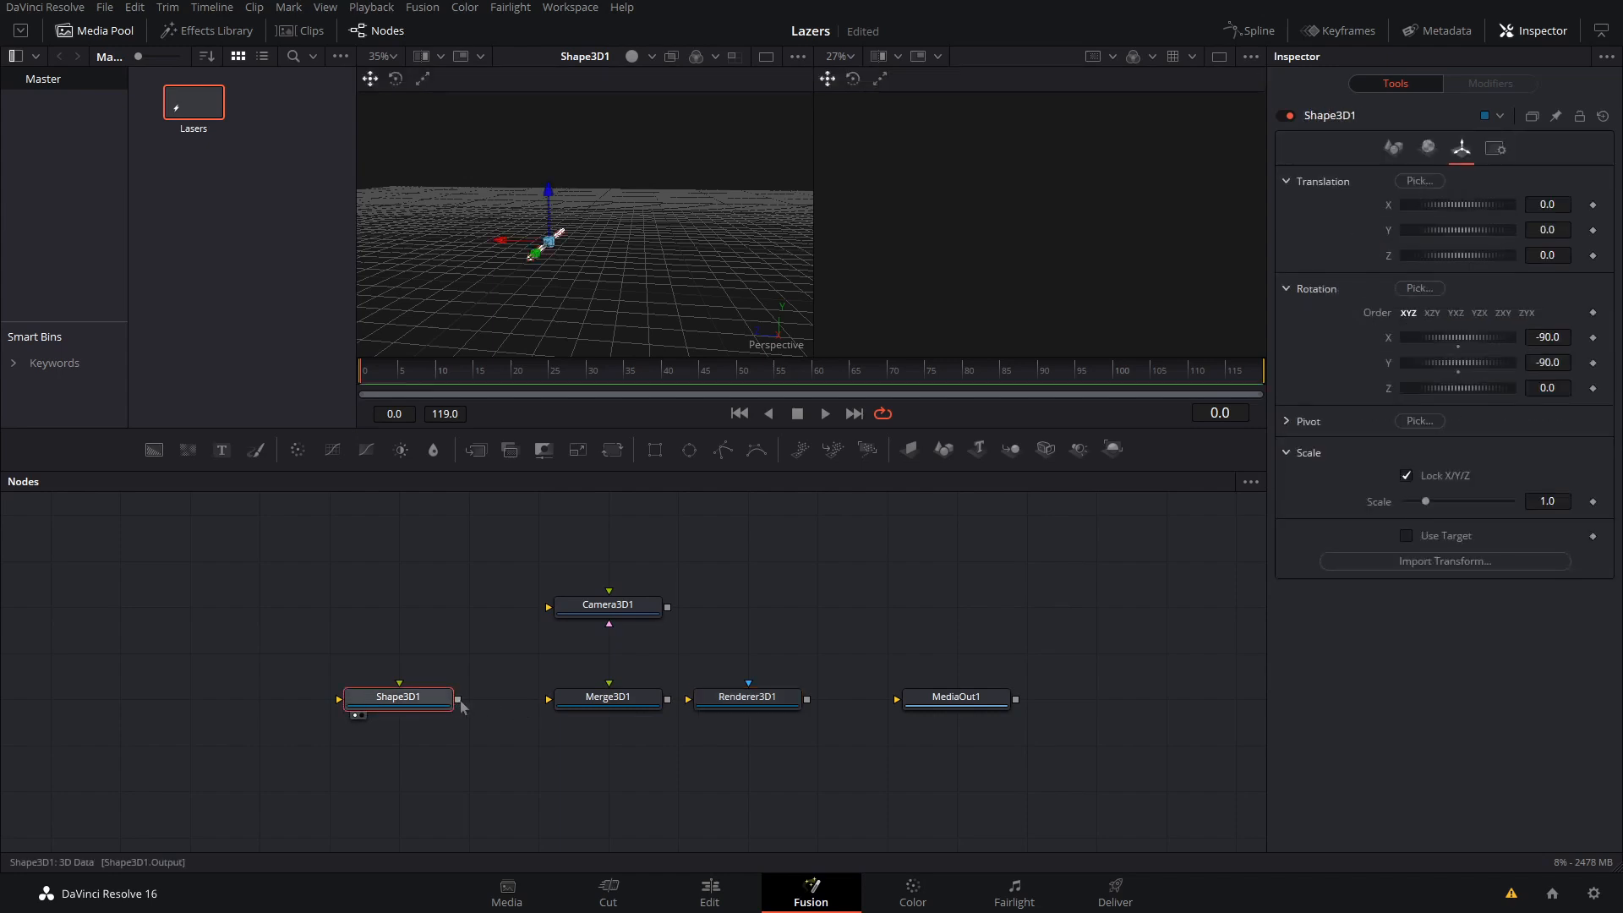
pyautogui.moveTo(457, 700); pyautogui.dragTo(602, 700)
pyautogui.moveTo(668, 607); pyautogui.dragTo(691, 700)
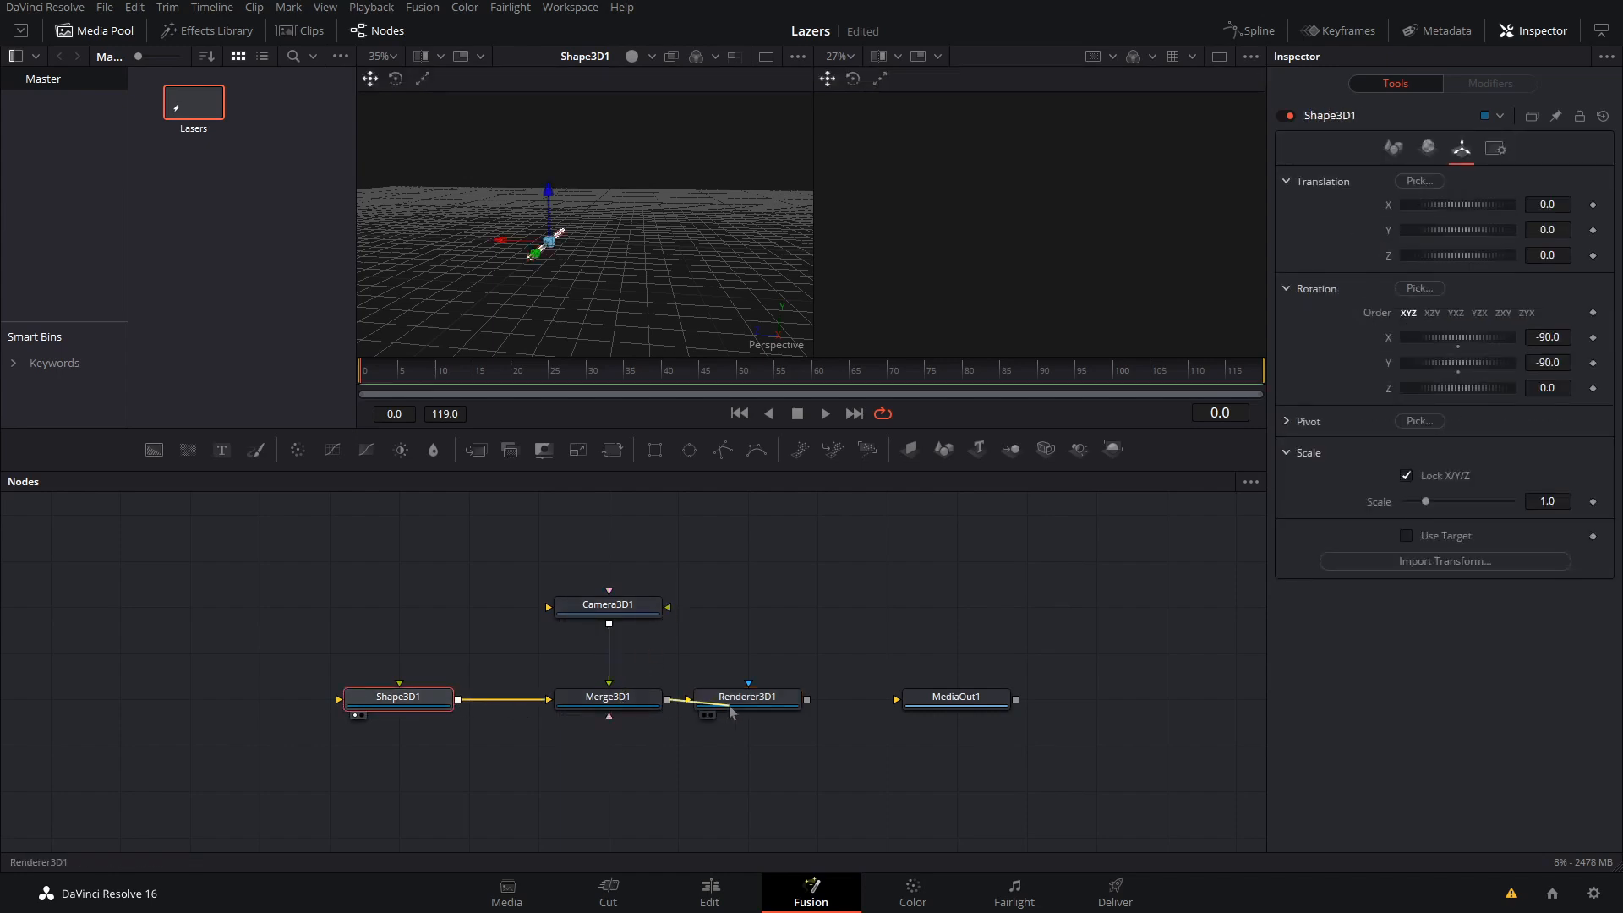
pyautogui.click(711, 715)
# Pull the camera back along its Z axis, away from the cylinder.
pyautogui.click(649, 610)
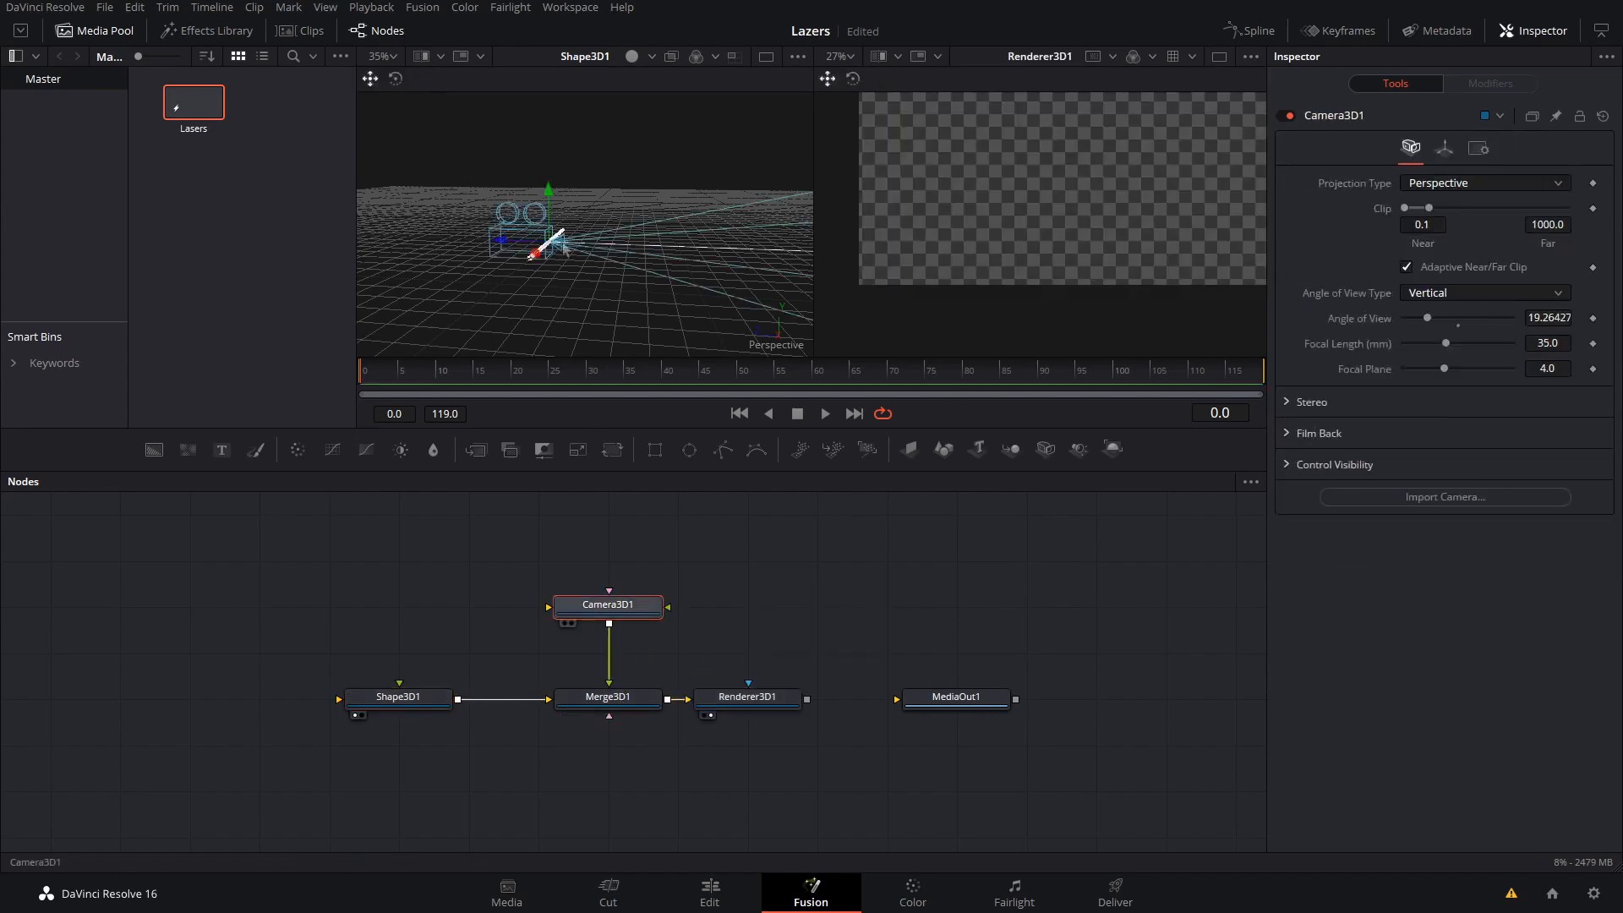
pyautogui.moveTo(499, 241); pyautogui.dragTo(264, 251)
# Reset the cylinder's Y rotation to 0 so its end faces the camera.
pyautogui.click(424, 704)
pyautogui.moveTo(575, 259); pyautogui.dragTo(559, 297)
pyautogui.scroll(2, 622, 368)
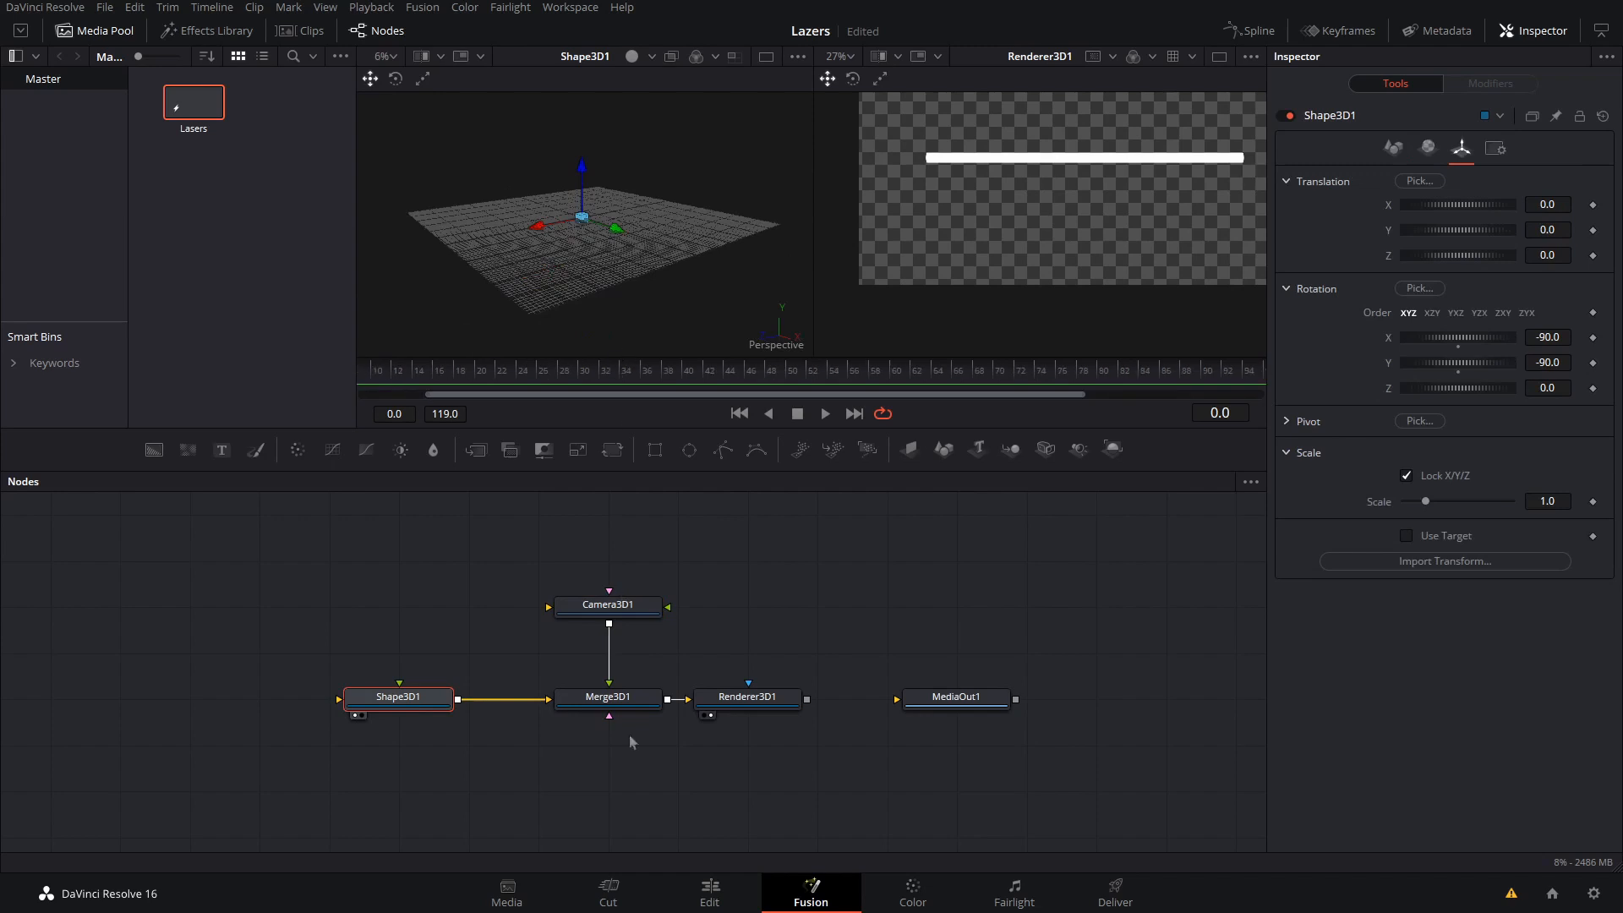
pyautogui.doubleClick(1457, 374)
pyautogui.scroll(3, 606, 222)
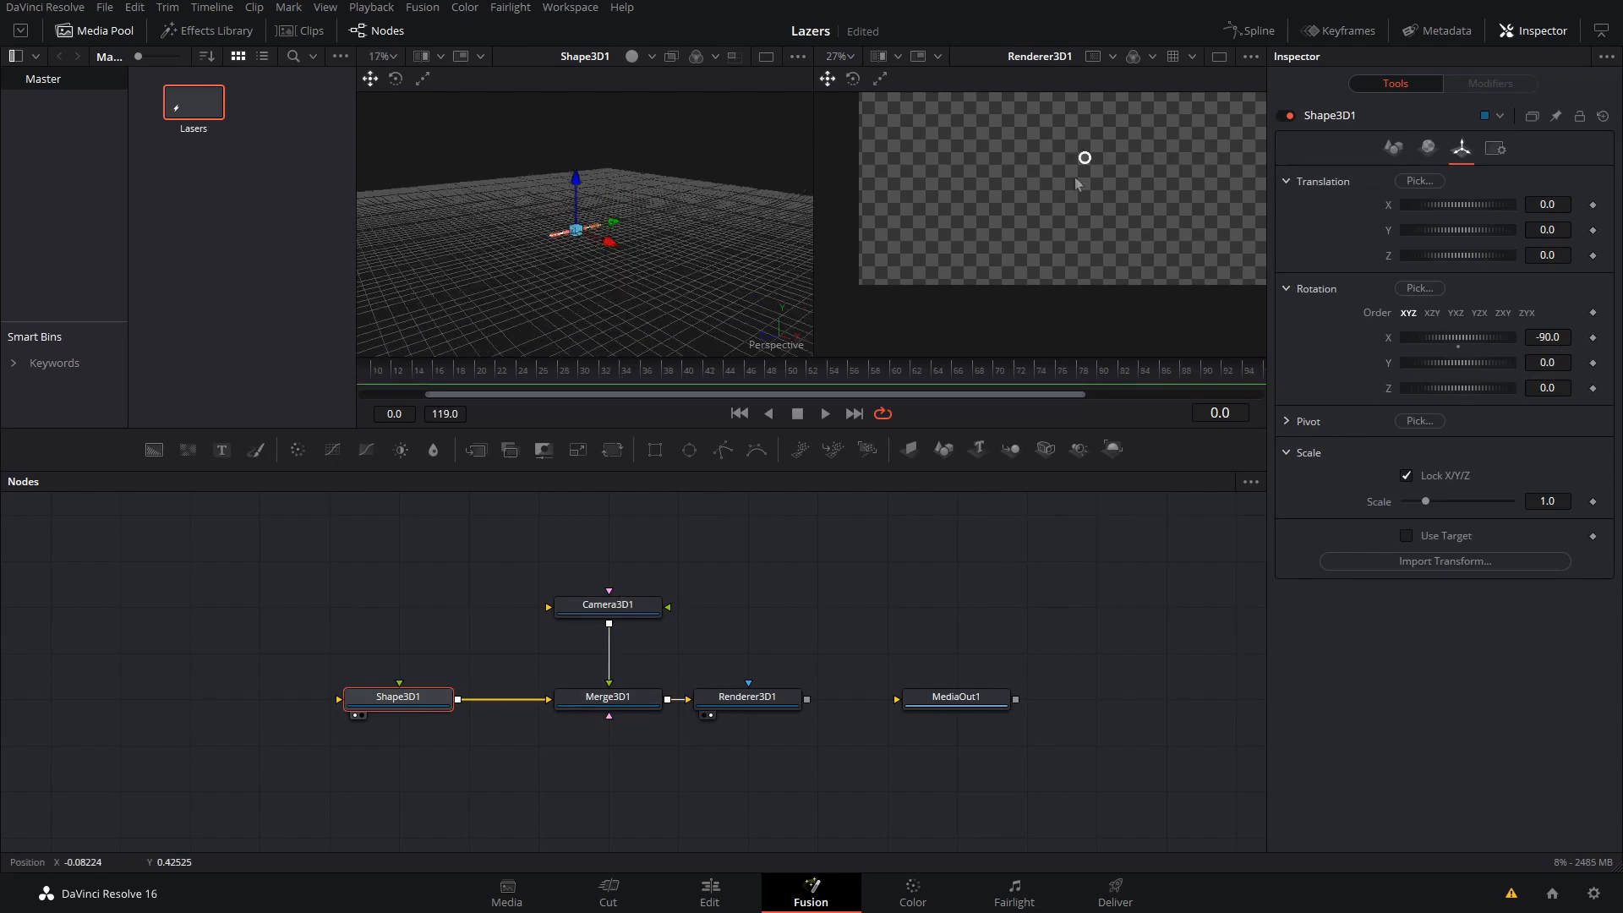
# Enable both the bottom and top caps on the cylinder to close its ends.
pyautogui.scroll(8, 1090, 159)
pyautogui.moveTo(1069, 204); pyautogui.dragTo(1130, 279)
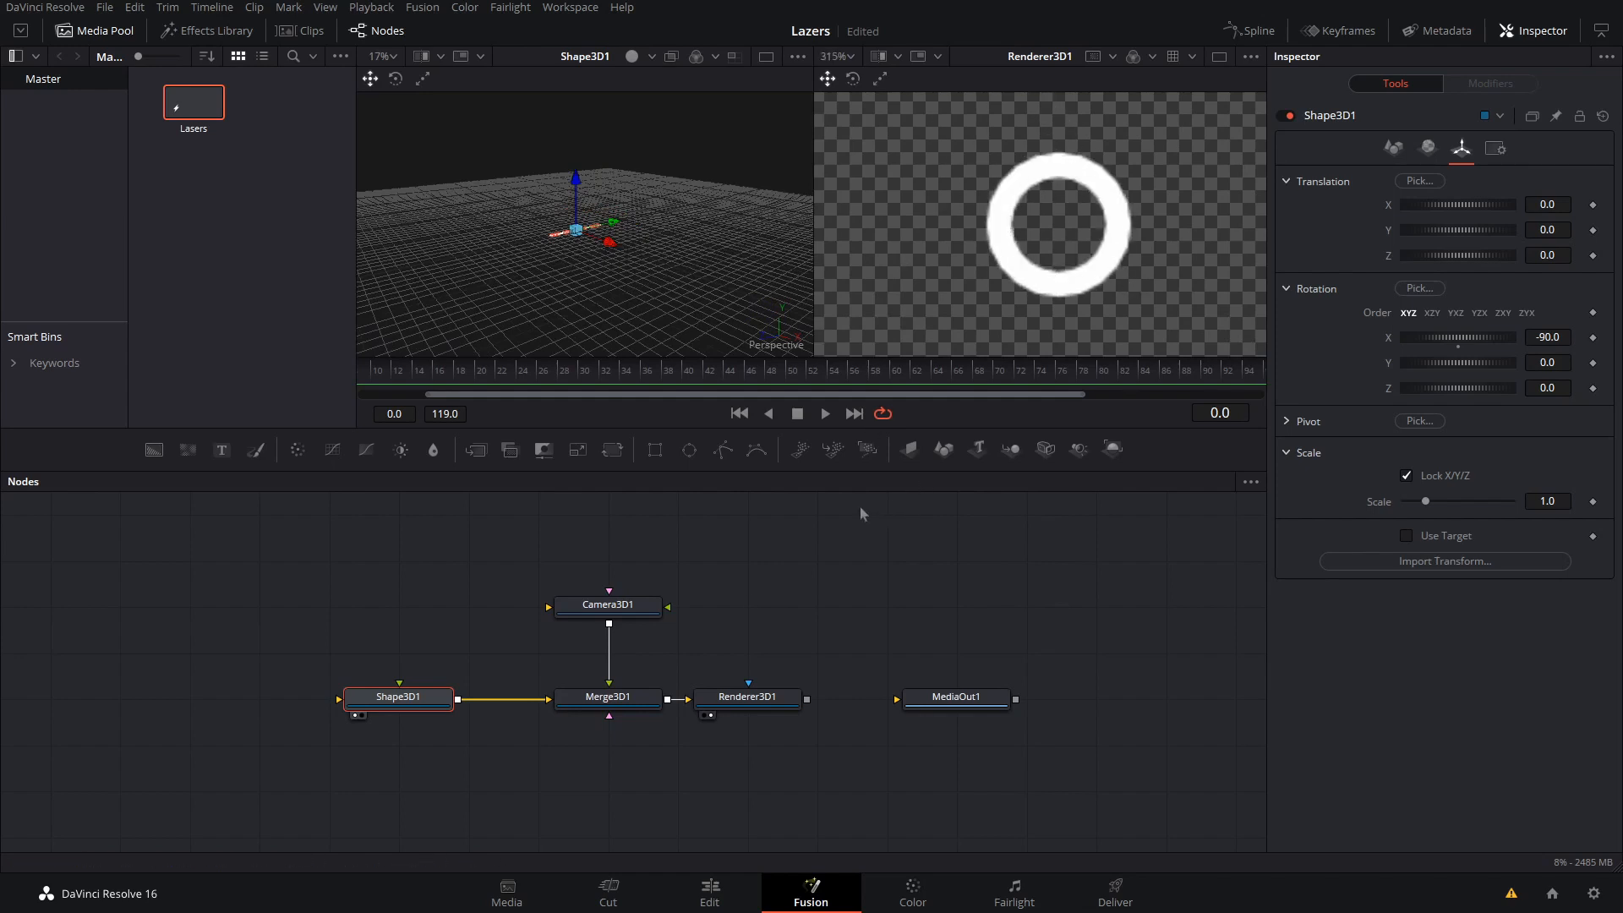
pyautogui.click(1393, 149)
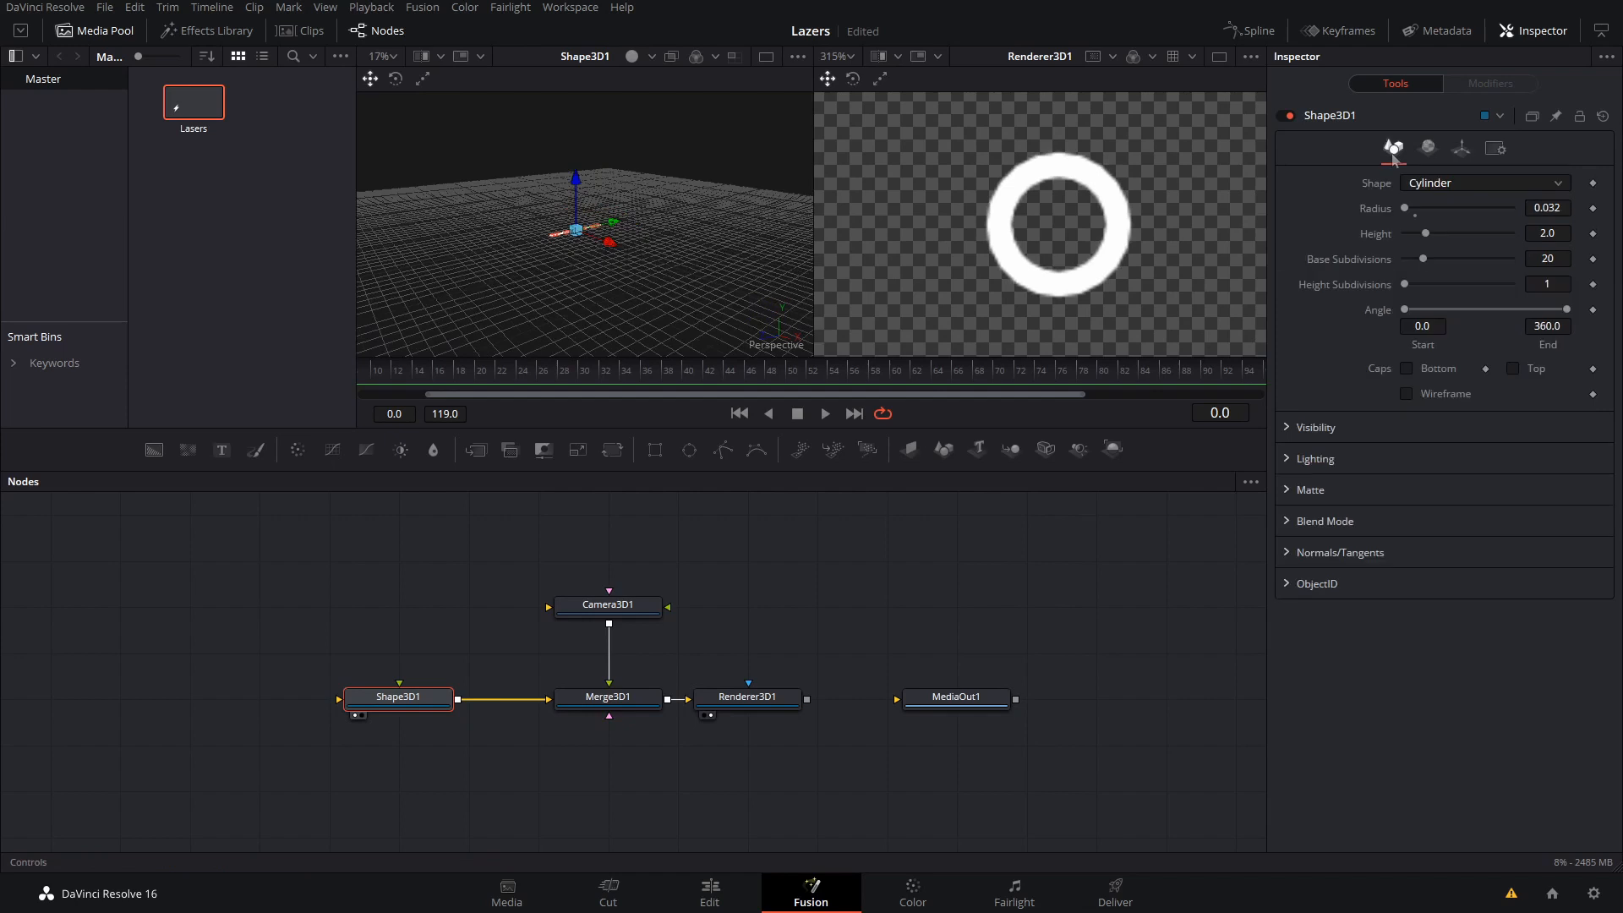
pyautogui.click(1407, 371)
pyautogui.click(1517, 371)
pyautogui.click(1421, 370)
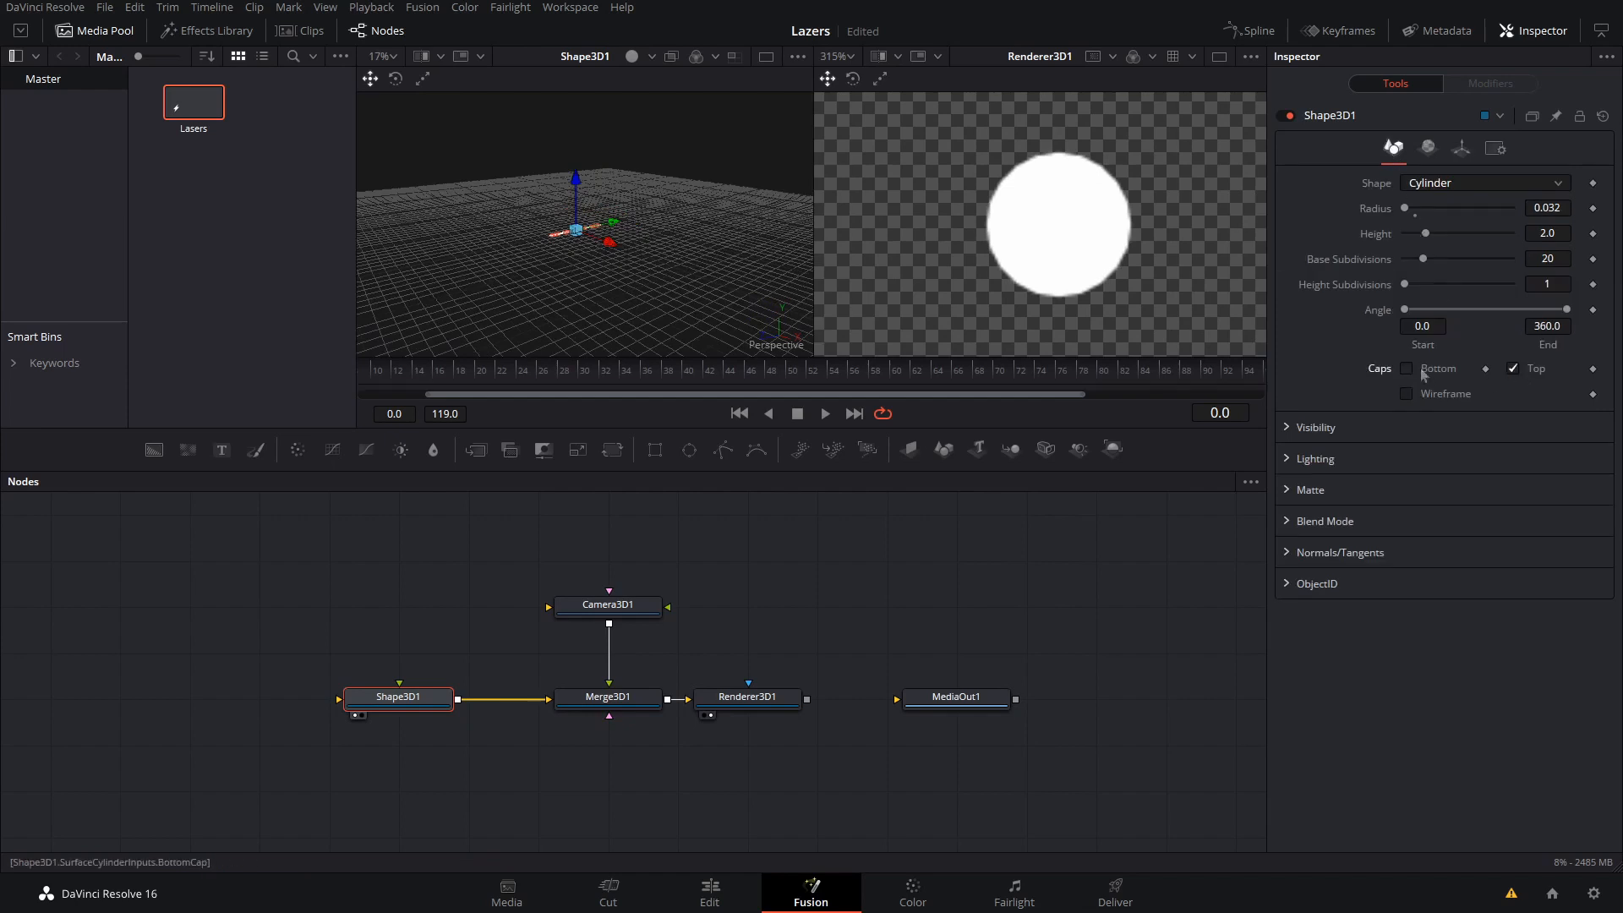
pyautogui.click(1424, 372)
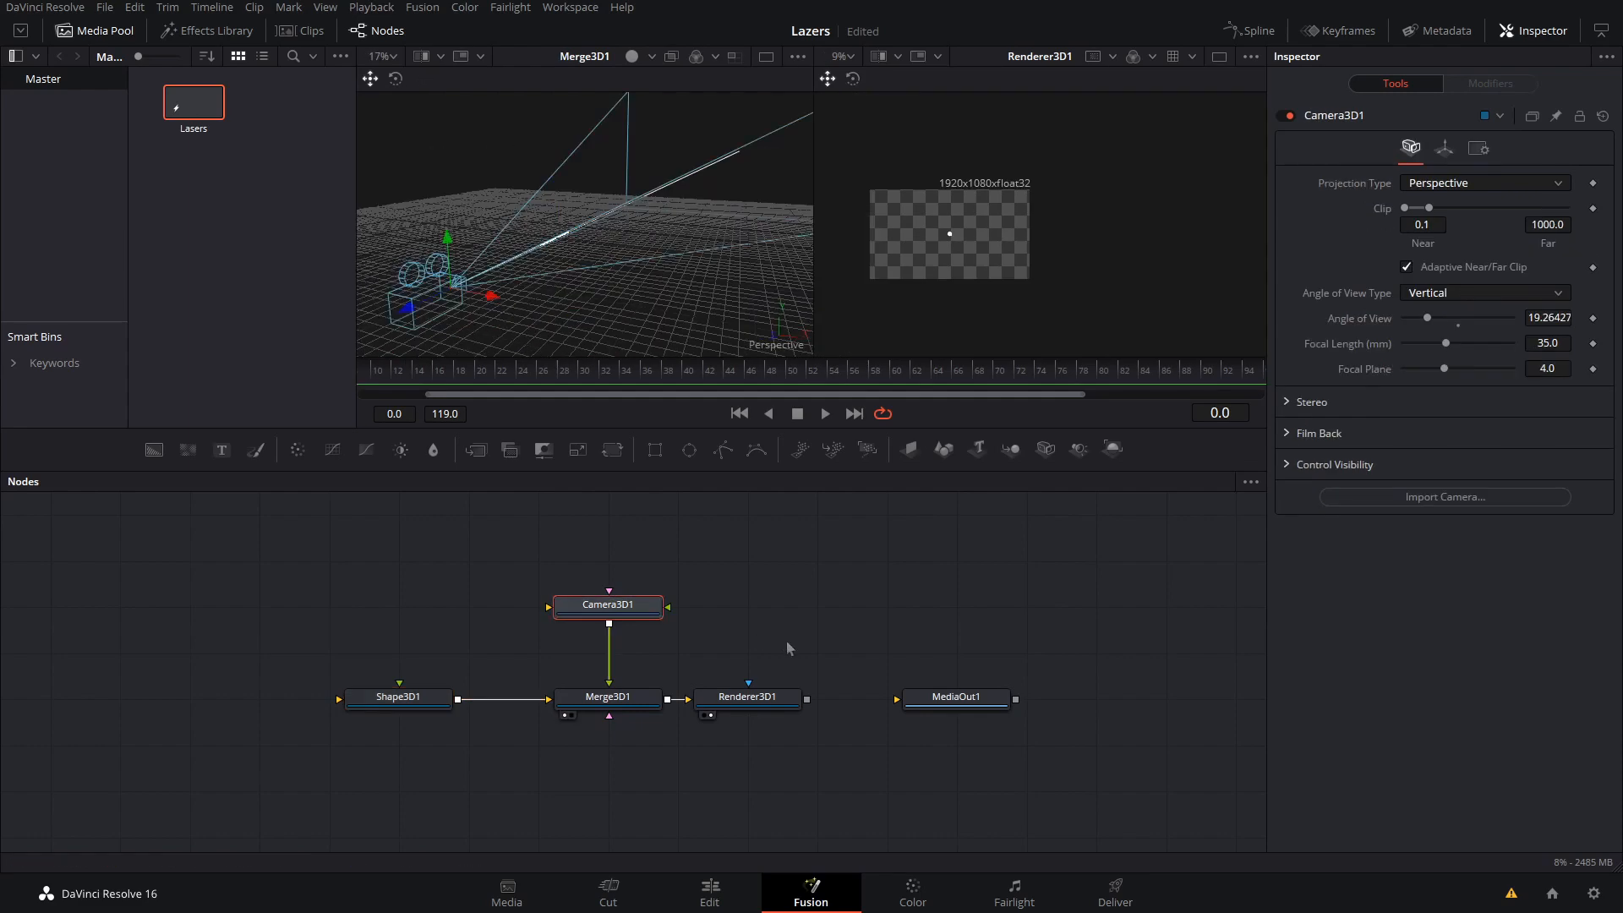
# Move the Shape3D1 node farther from Merge3D1 to make room for more nodes.
pyautogui.click(790, 649)
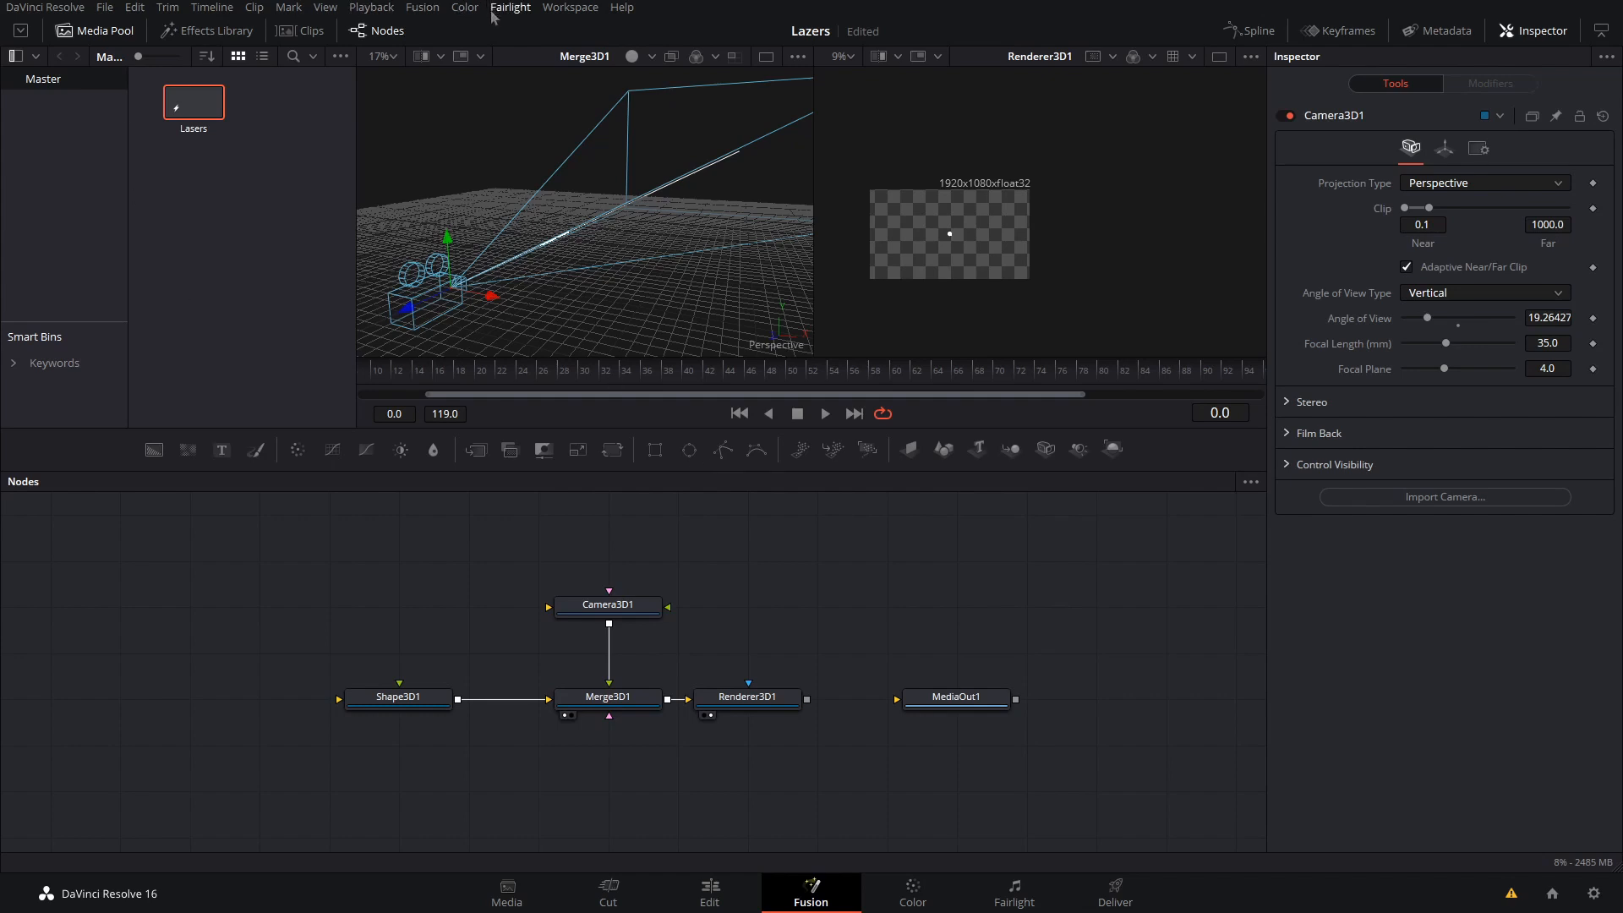
pyautogui.moveTo(412, 701); pyautogui.dragTo(183, 708)
pyautogui.click(321, 630)
pyautogui.moveTo(355, 602); pyautogui.dragTo(429, 587)
# Insert a Transform 3D node after Shape3D1 and move both nodes farther from the merge.
pyautogui.click(271, 687)
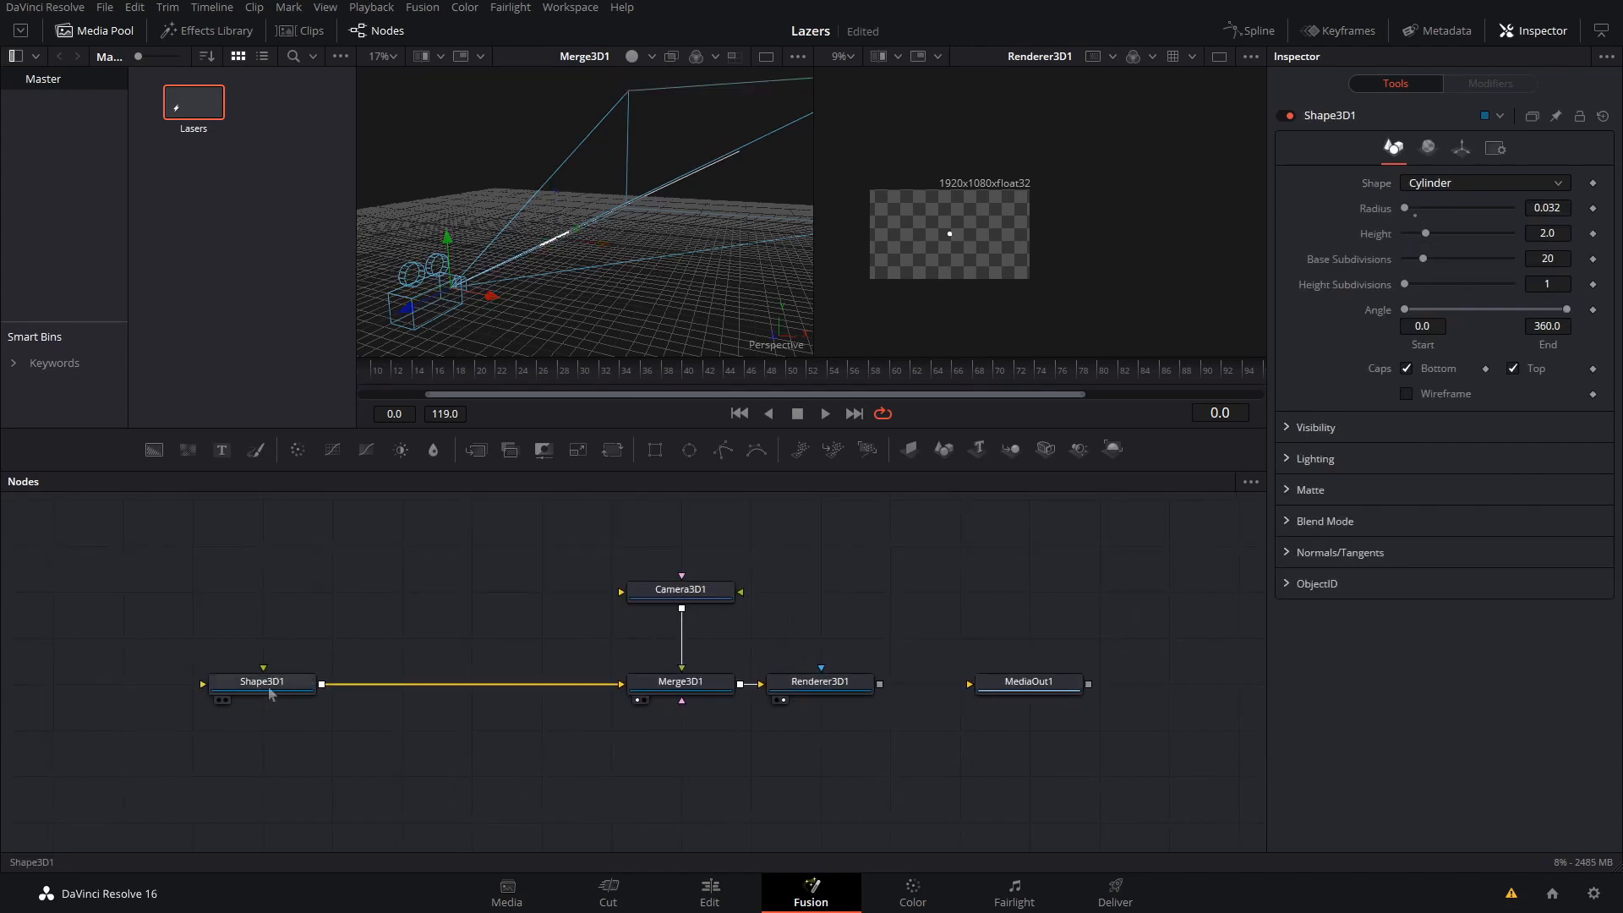
pyautogui.hotkey('shift', 'space')
pyautogui.write('tans')
pyautogui.press('BackSpace')
pyautogui.press('BackSpace')
pyautogui.press('BackSpace')
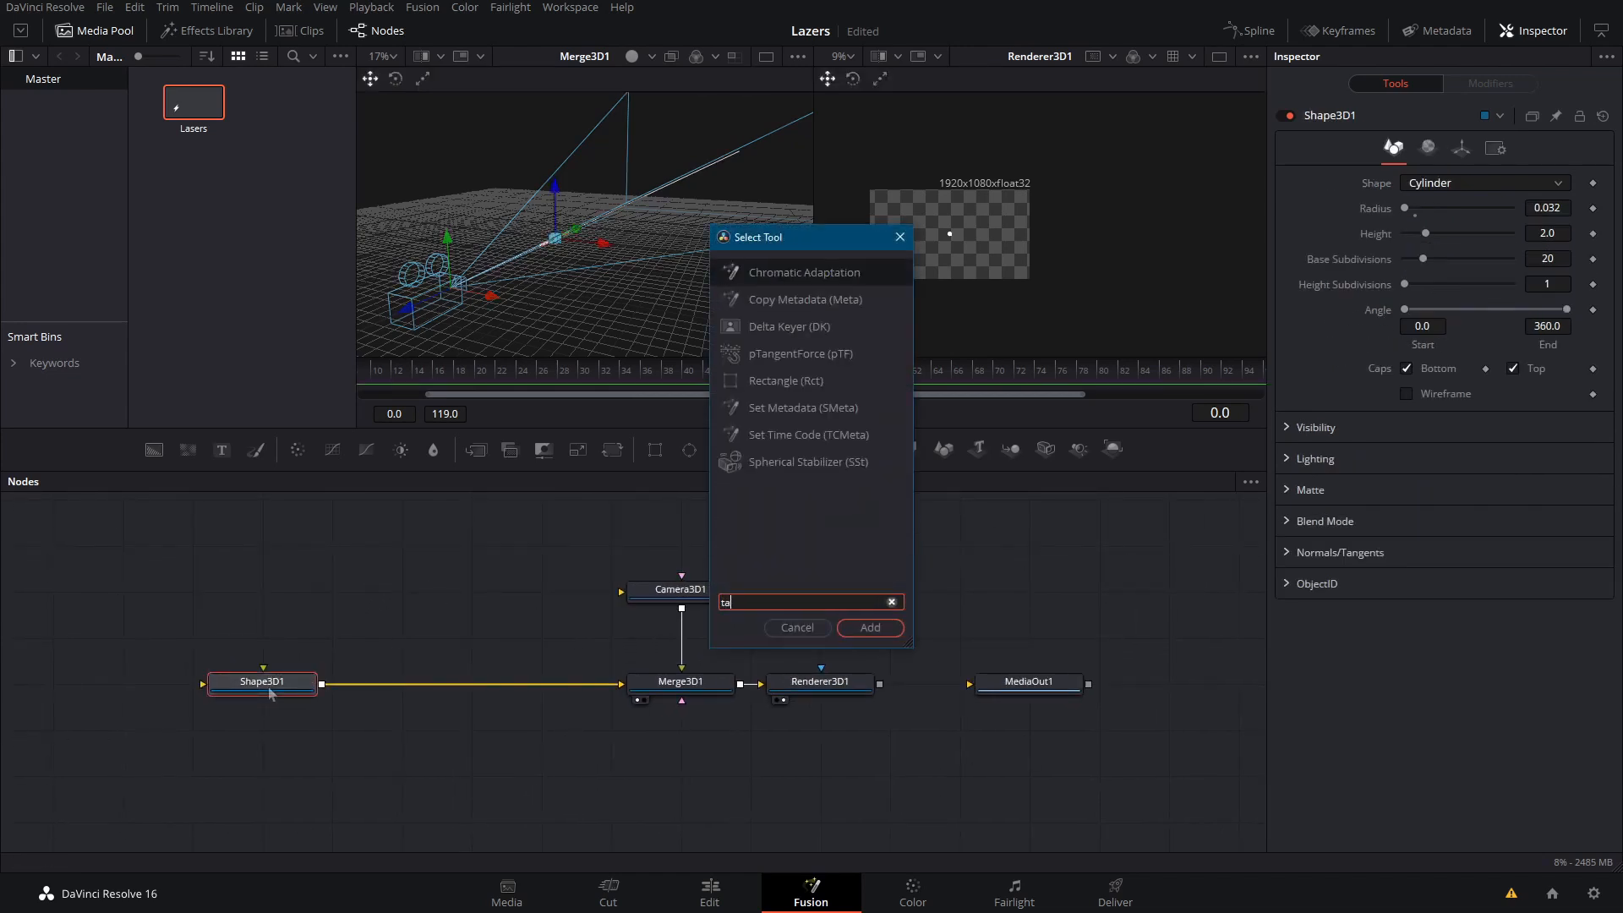
pyautogui.write('ran')
pyautogui.press('Down')
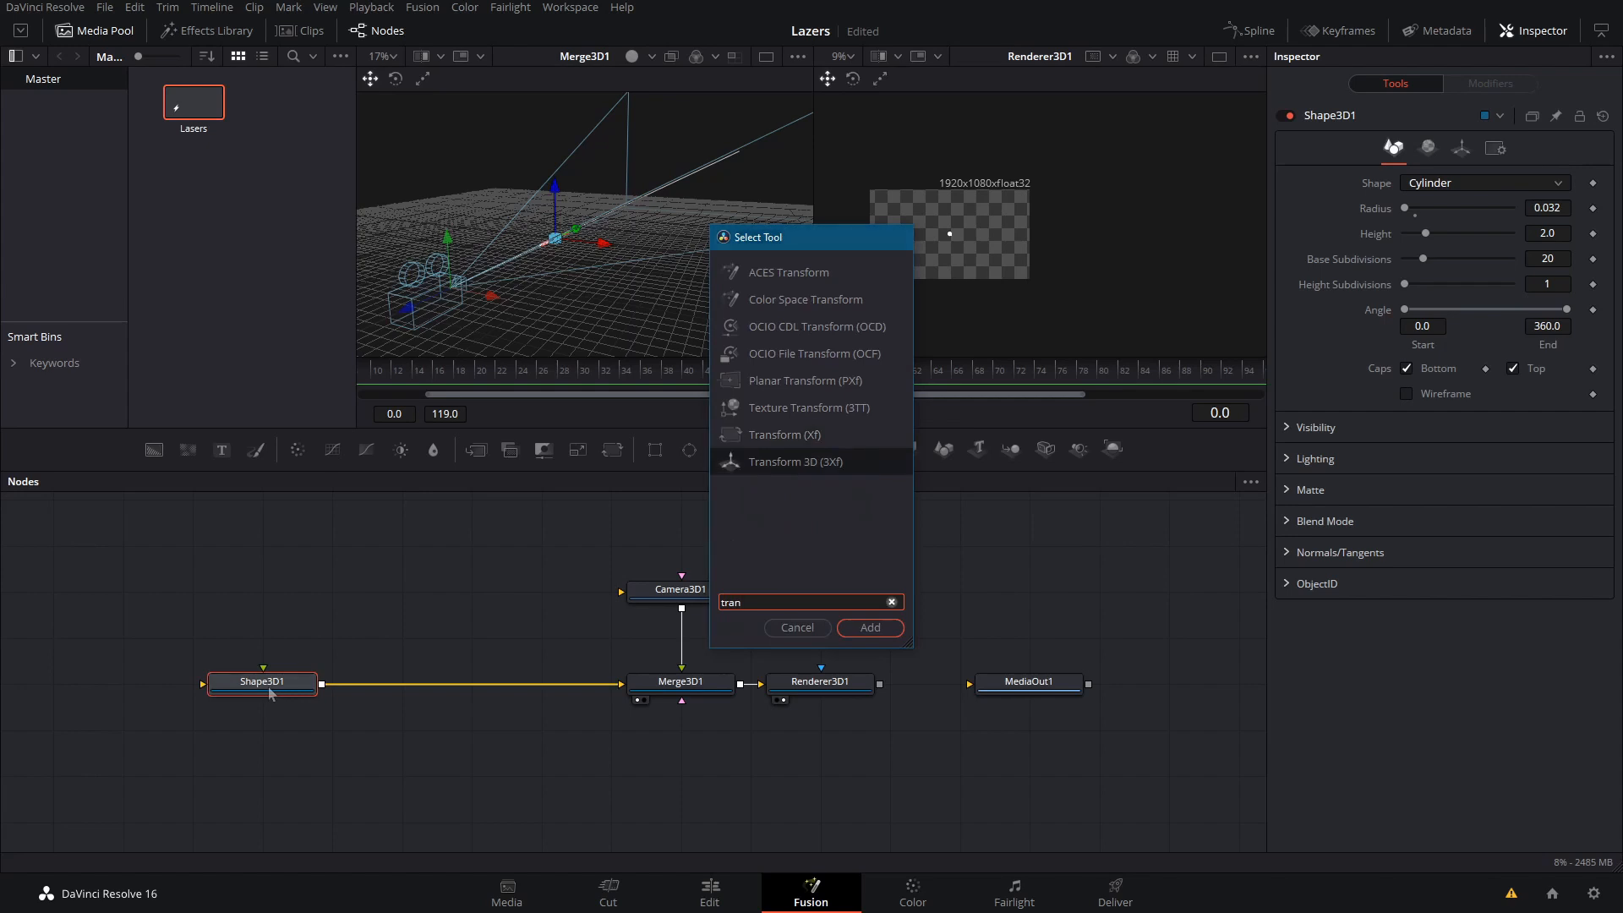
pyautogui.press('Return')
pyautogui.moveTo(366, 789); pyautogui.dragTo(261, 664)
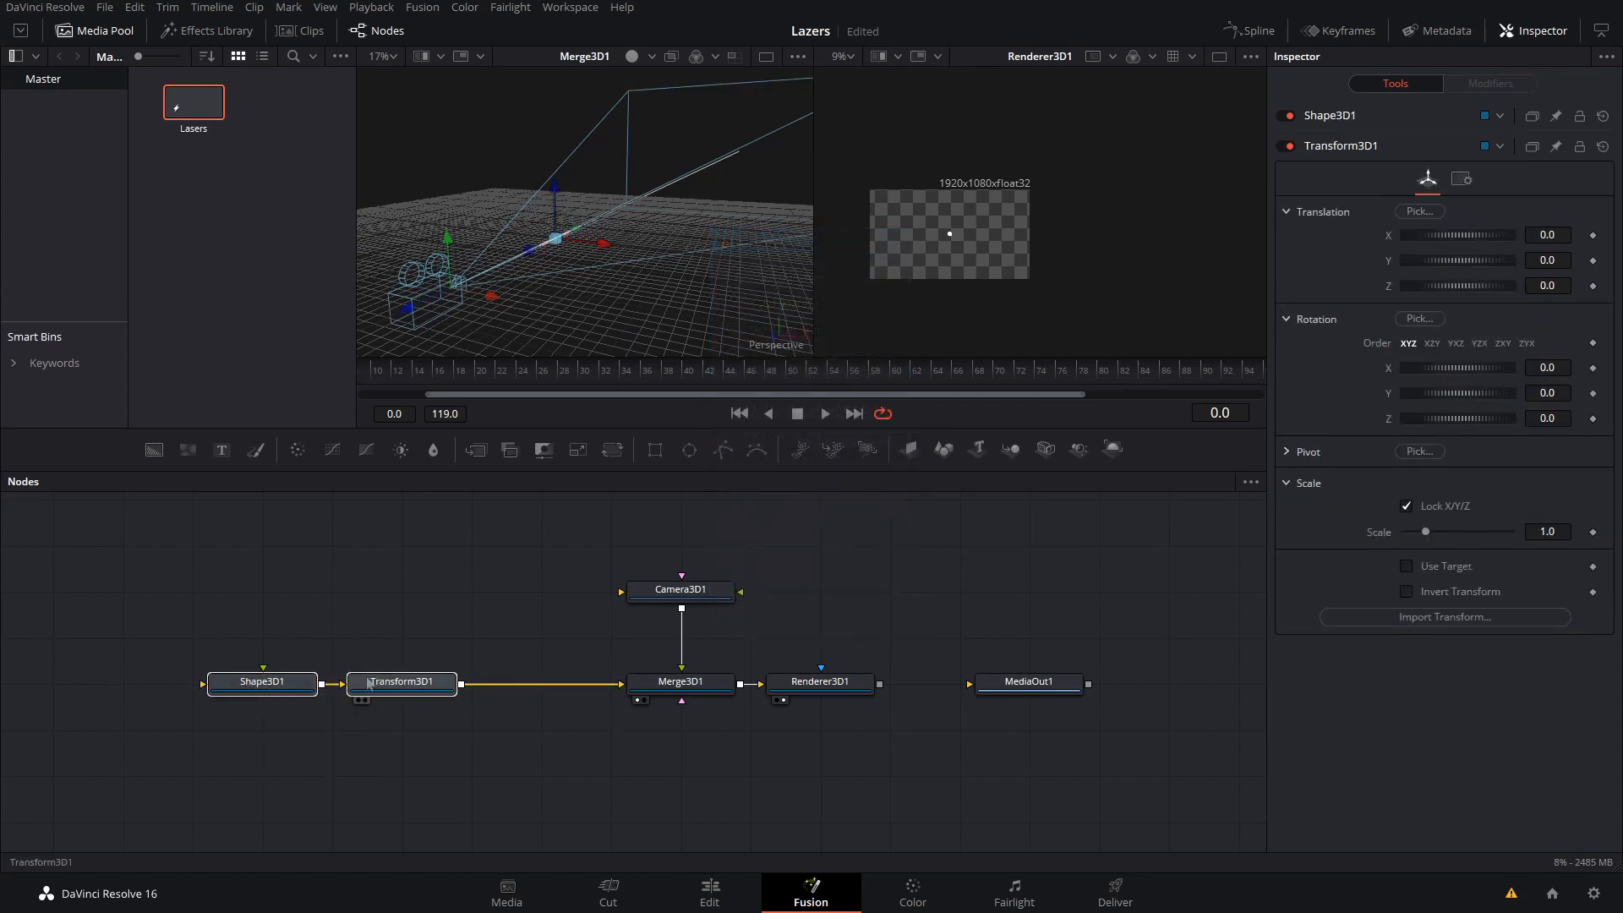
pyautogui.moveTo(365, 685); pyautogui.dragTo(279, 686)
# Add a second, unconnected Transform 3D node and place it above the main node chain.
pyautogui.click(749, 525)
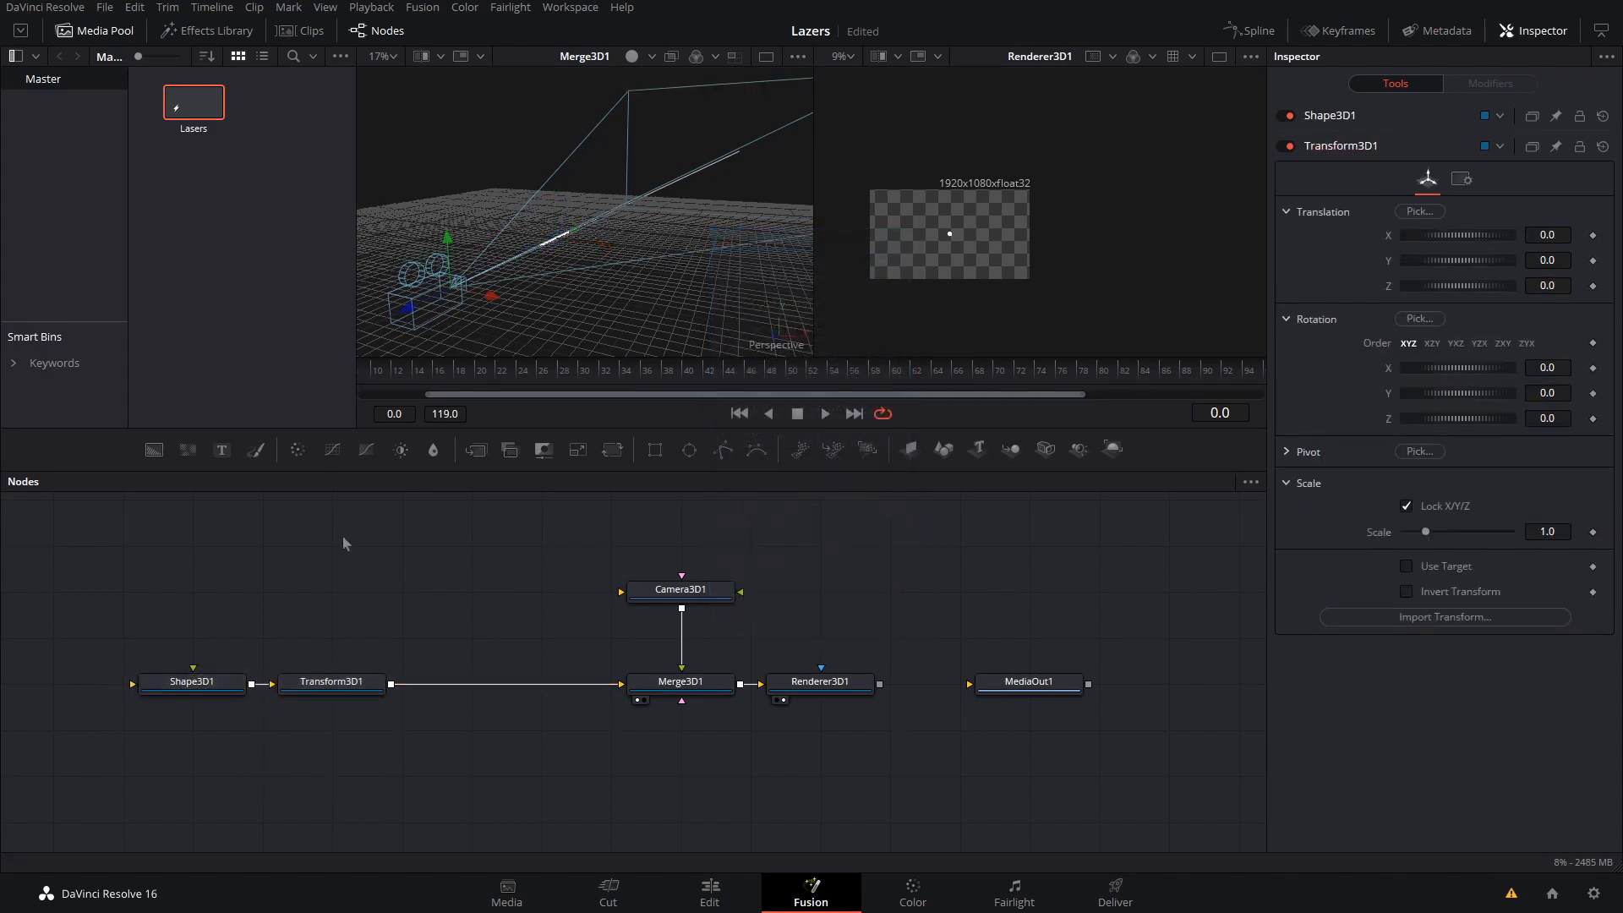
pyautogui.hotkey('shift', 'space')
pyautogui.write('trans')
pyautogui.press('Down')
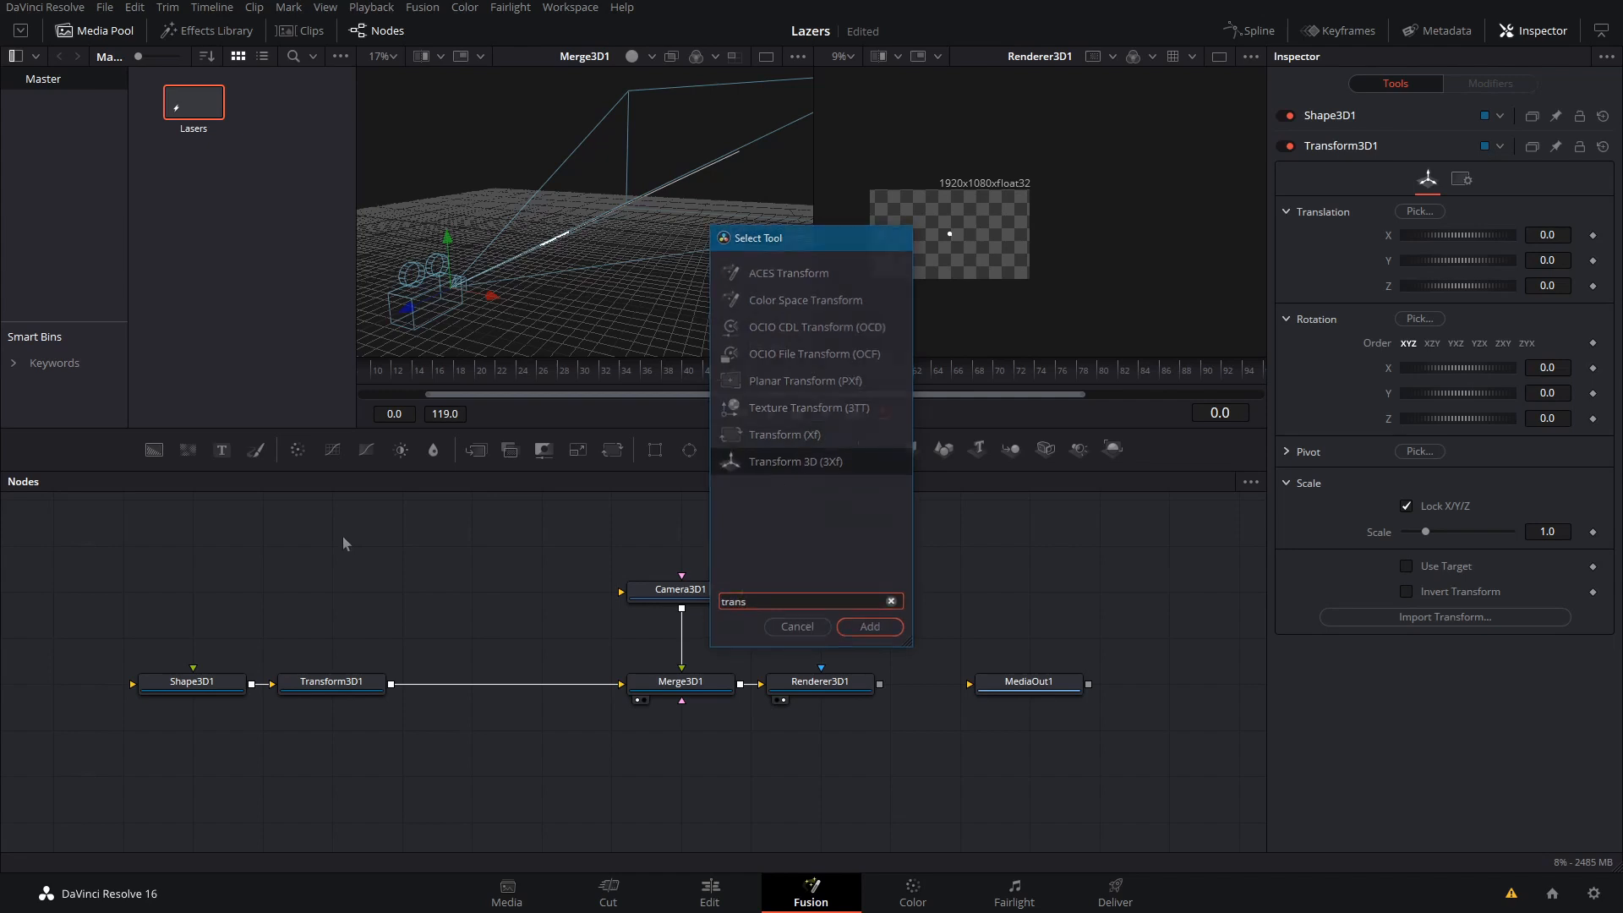
pyautogui.press('Return')
pyautogui.moveTo(343, 541); pyautogui.dragTo(489, 538)
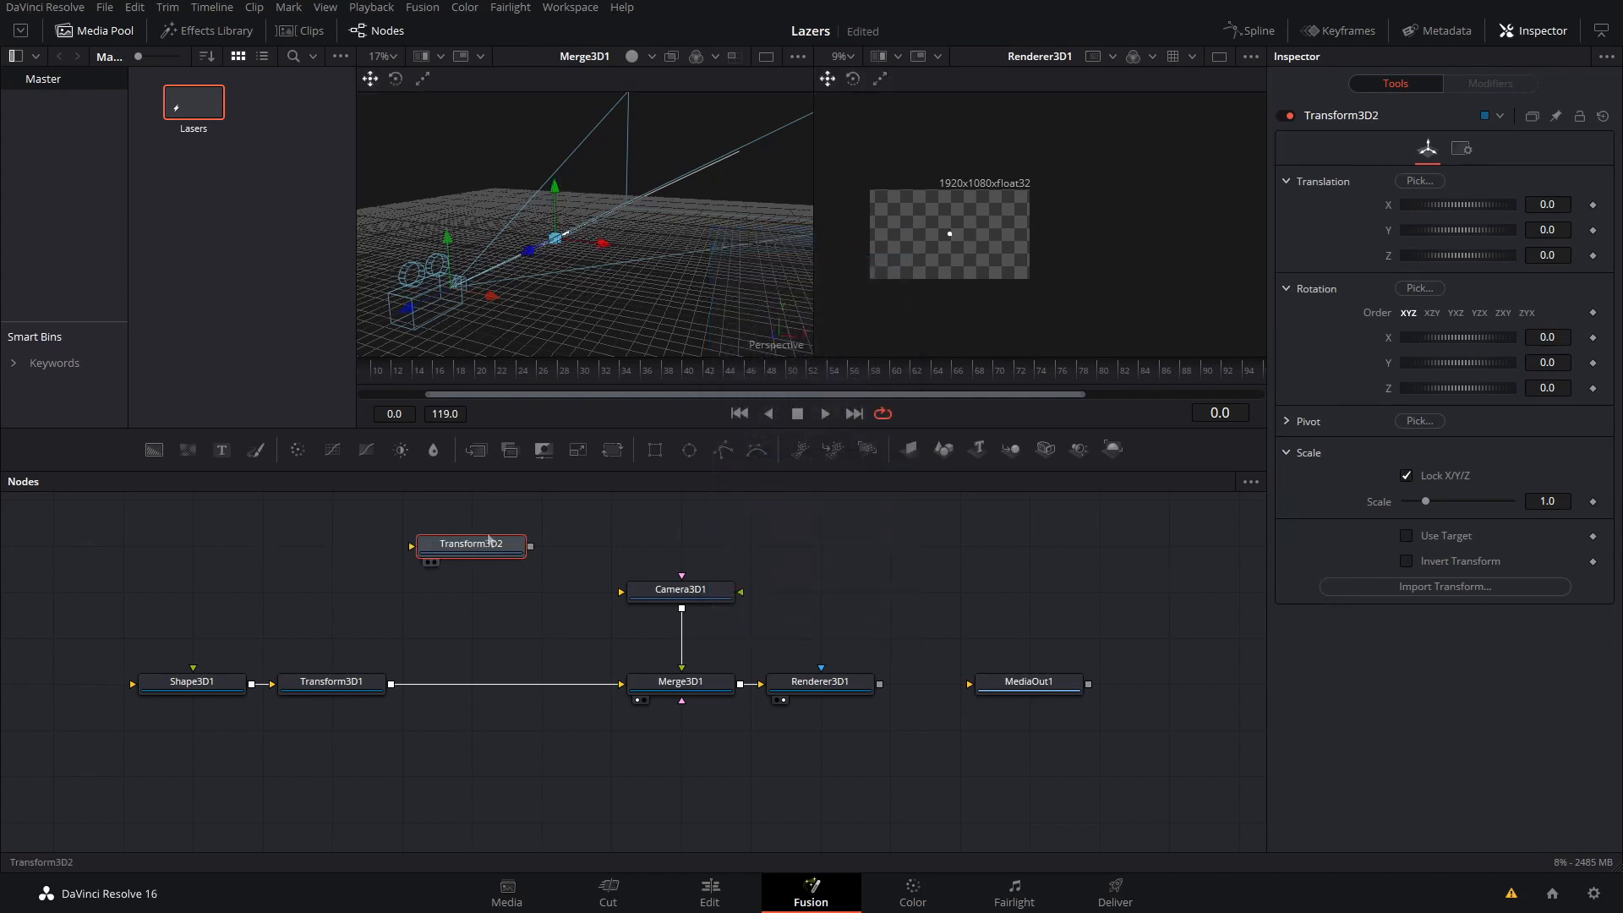
# Duplicate the Transform3D2 node six times.
pyautogui.hotkey('ctrl', 'c')
pyautogui.hotkey('ctrl', 'v')
pyautogui.hotkey('ctrl', 'v')
pyautogui.hotkey('ctrl', 'v')
pyautogui.hotkey('ctrl', 'v')
pyautogui.hotkey('ctrl', 'v')
pyautogui.hotkey('ctrl', 'v')
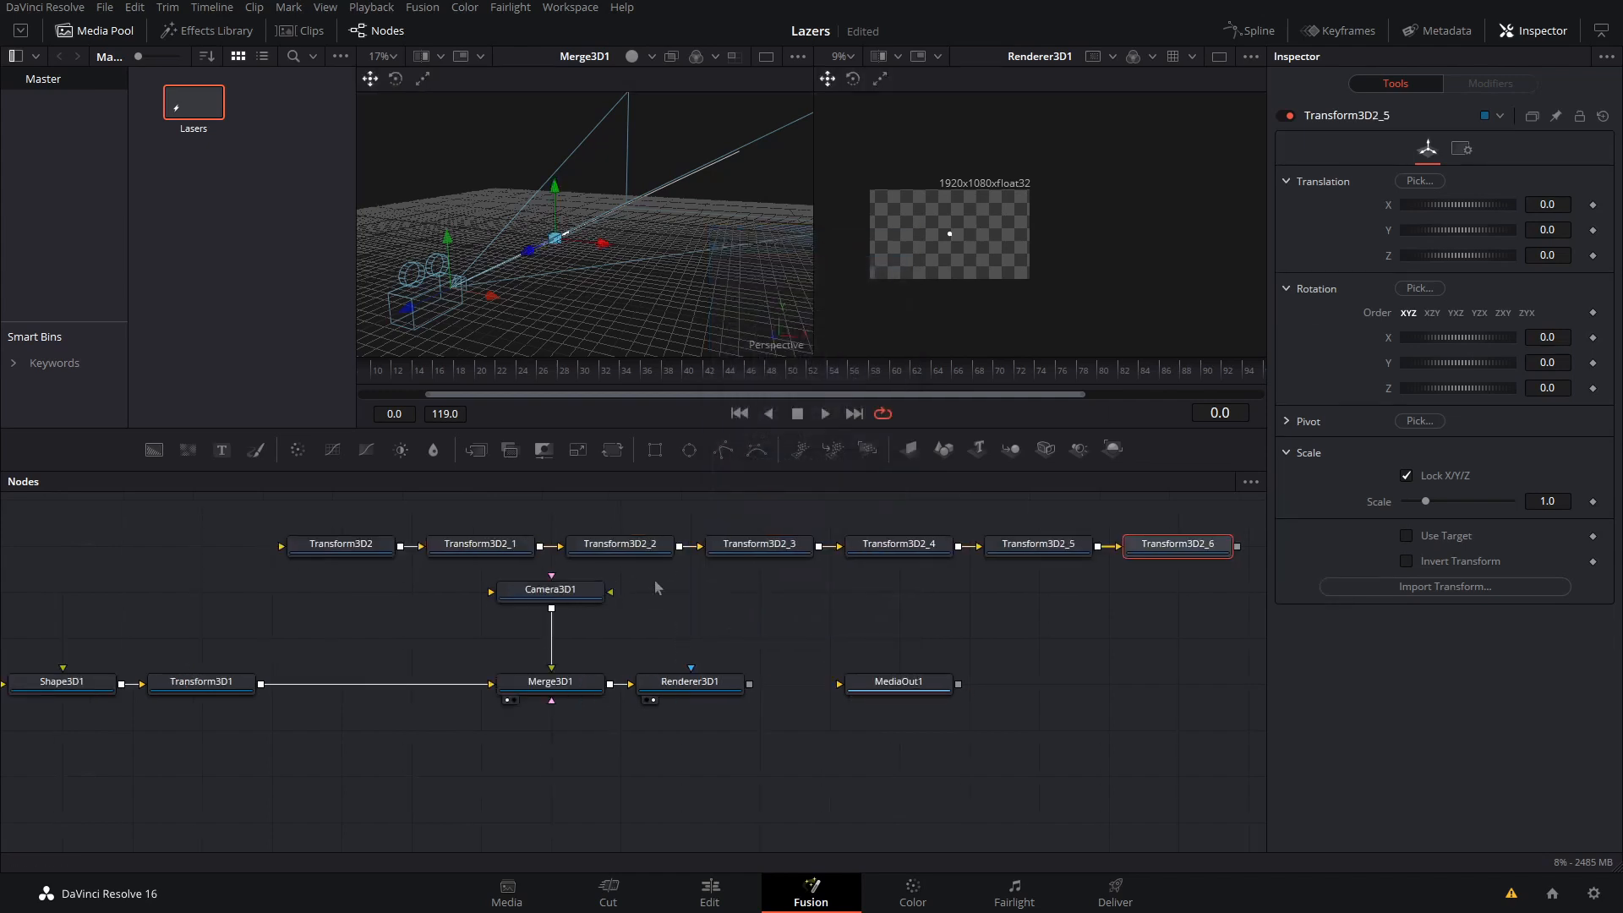
# Move the six copied transform nodes below the main chain, leaving the original Transform3D2 above.
pyautogui.scroll(-3, 951, 631)
pyautogui.moveTo(1159, 525); pyautogui.dragTo(719, 595)
pyautogui.moveTo(717, 592); pyautogui.dragTo(515, 779)
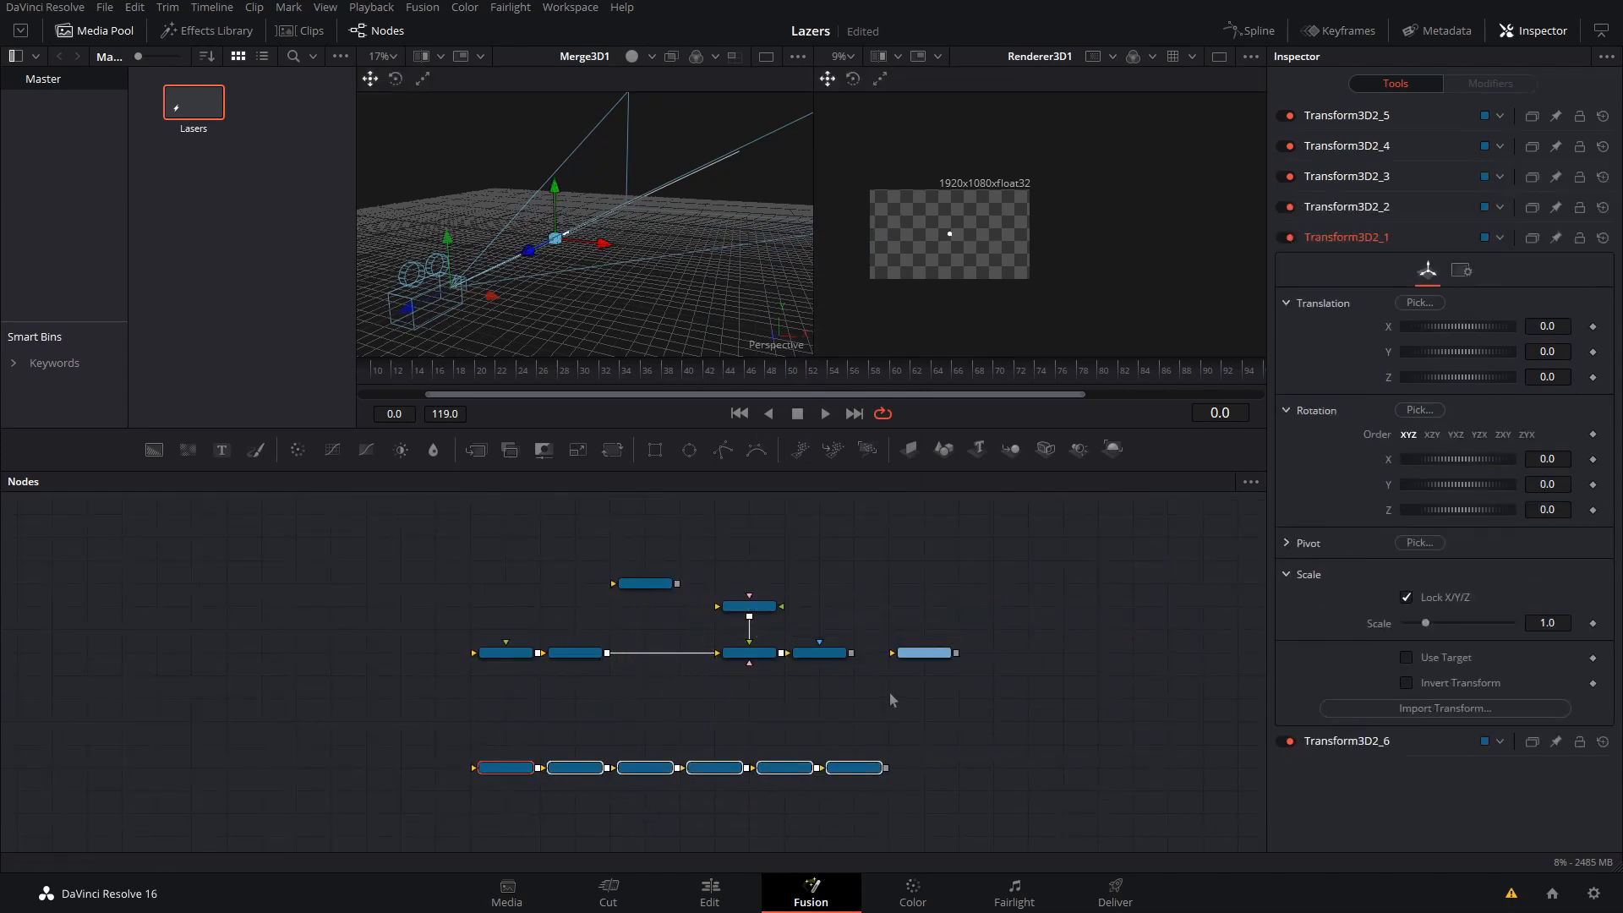
pyautogui.click(879, 705)
pyautogui.scroll(3, 765, 718)
pyautogui.scroll(3, 762, 713)
pyautogui.moveTo(495, 661); pyautogui.dragTo(519, 707)
pyautogui.moveTo(557, 559); pyautogui.dragTo(561, 582)
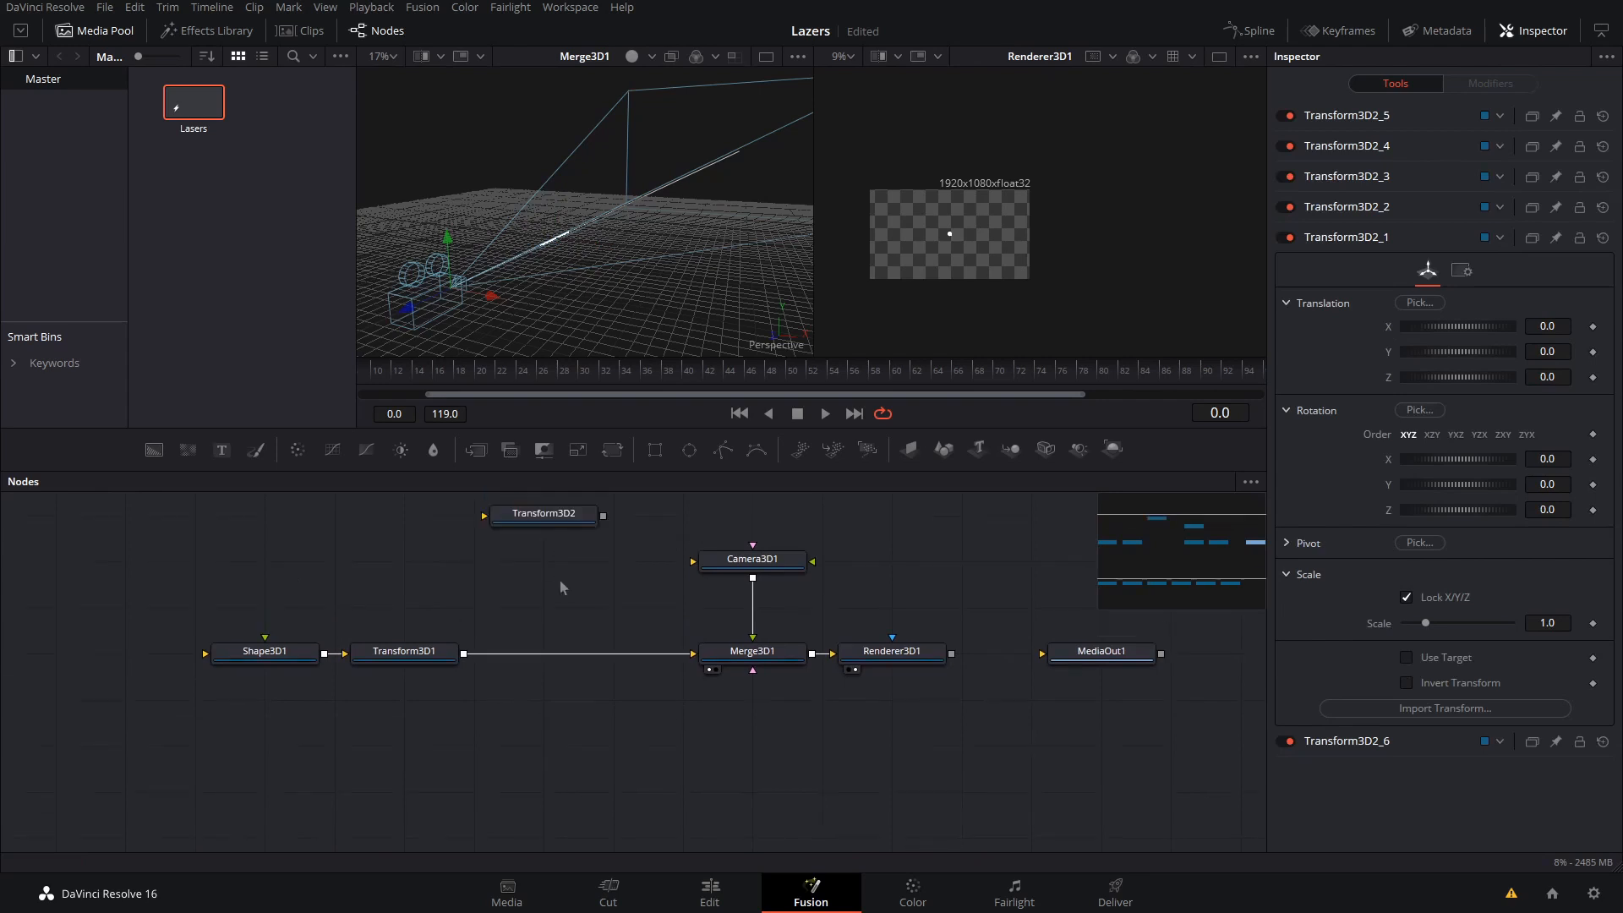
# Insert Transform3D2 between Transform3D1 and Merge3D1 and offset it to about -1.07 on X.
pyautogui.moveTo(661, 648); pyautogui.dragTo(560, 516)
pyautogui.moveTo(463, 653)
pyautogui.mouseDown()
pyautogui.moveTo(504, 517)
pyautogui.moveTo(531, 527)
pyautogui.moveTo(531, 665)
pyautogui.moveTo(742, 666)
pyautogui.mouseUp()
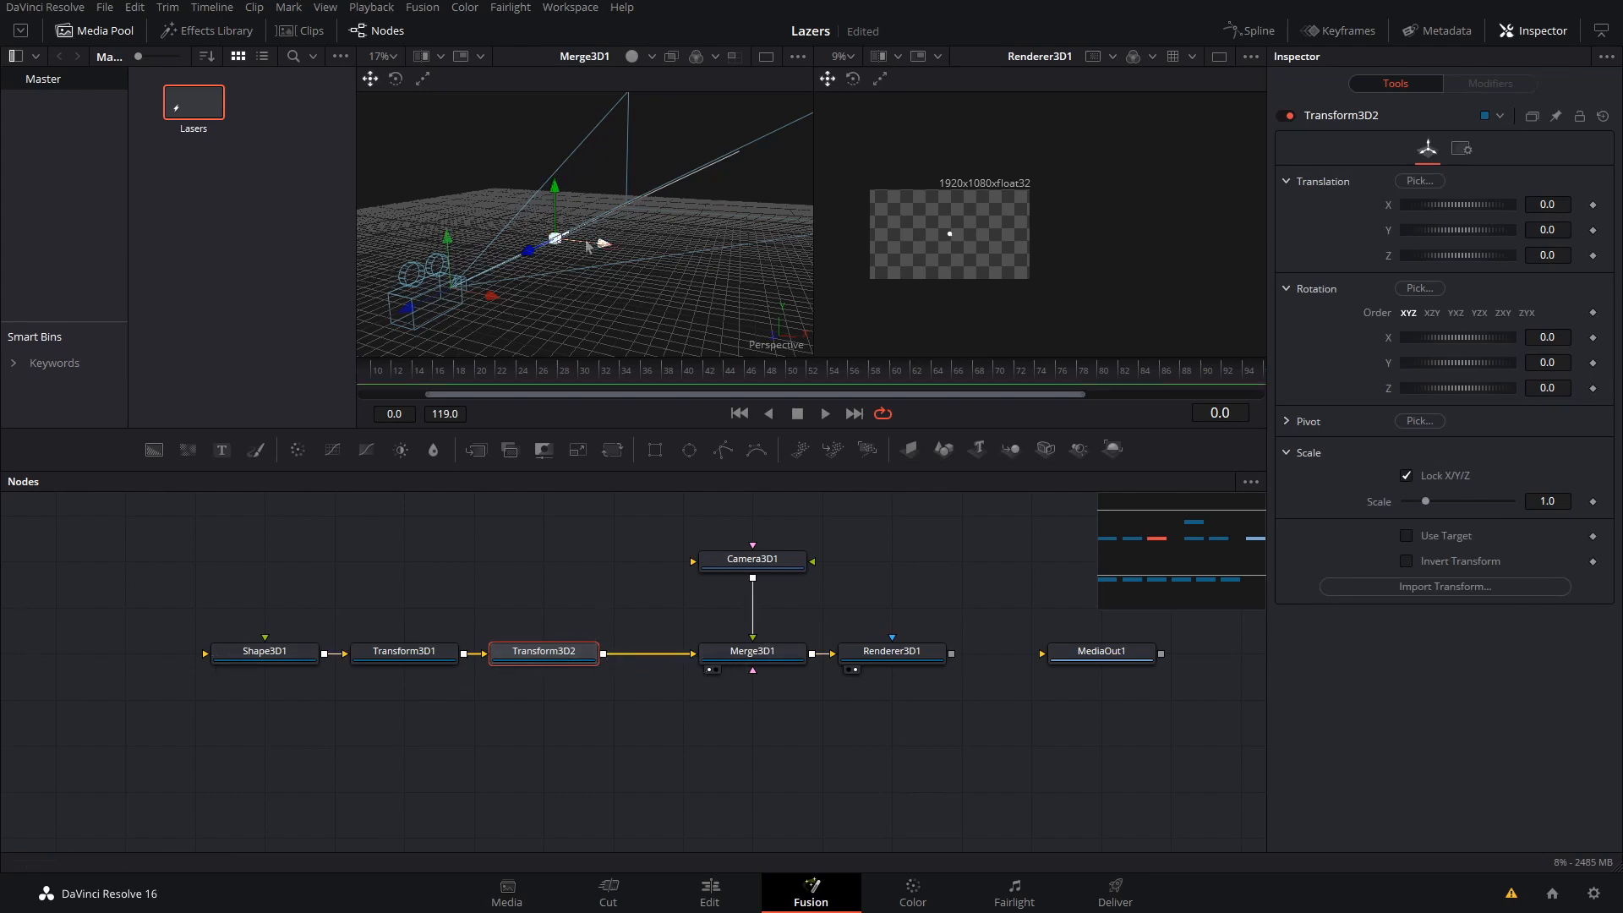
pyautogui.moveTo(602, 245); pyautogui.dragTo(574, 243)
pyautogui.scroll(-3, 777, 375)
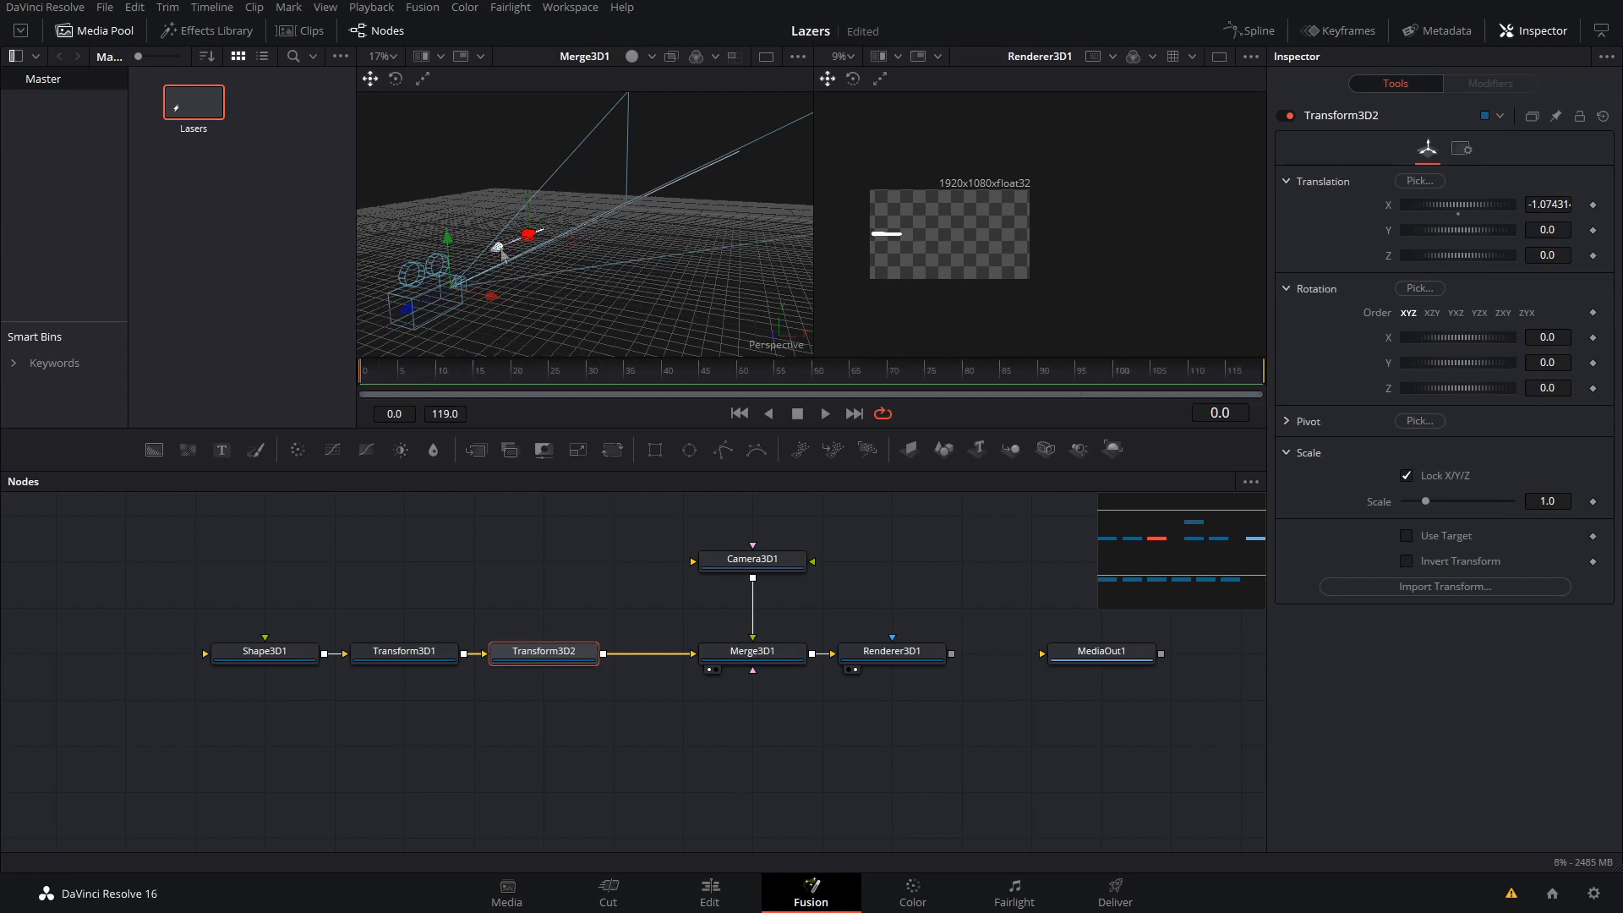
# Keyframe Transform3D2's Z translation to travel from about -31.2 at frame 0 to near the camera at frame 16.
pyautogui.moveTo(501, 254); pyautogui.dragTo(661, 194)
pyautogui.click(1592, 256)
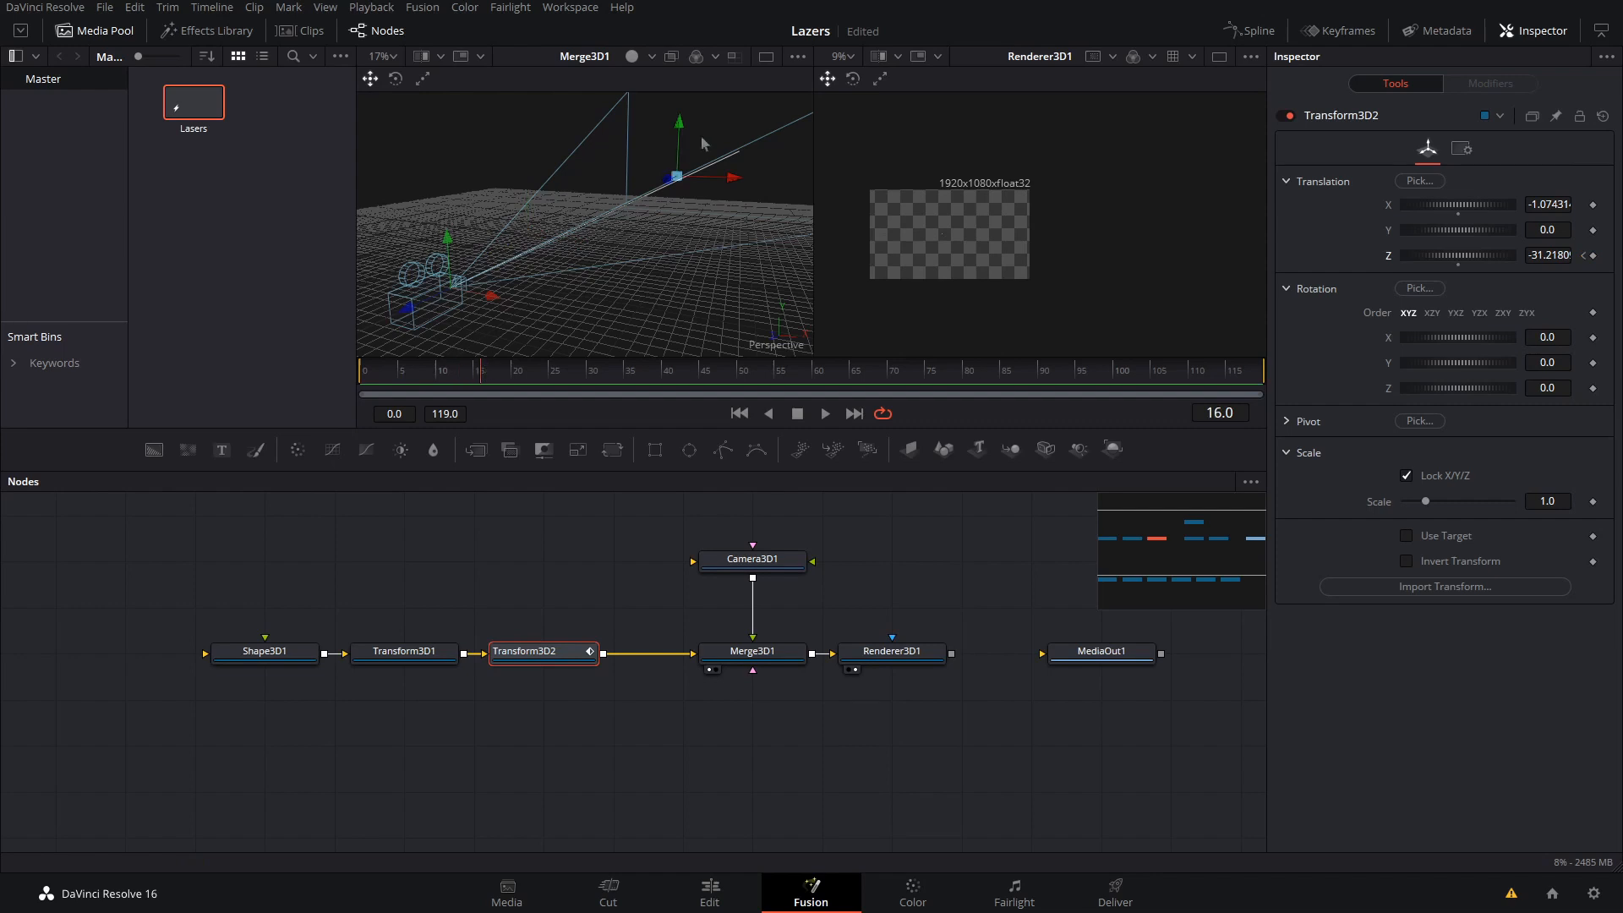
pyautogui.moveTo(670, 184); pyautogui.dragTo(465, 262)
pyautogui.press('j')
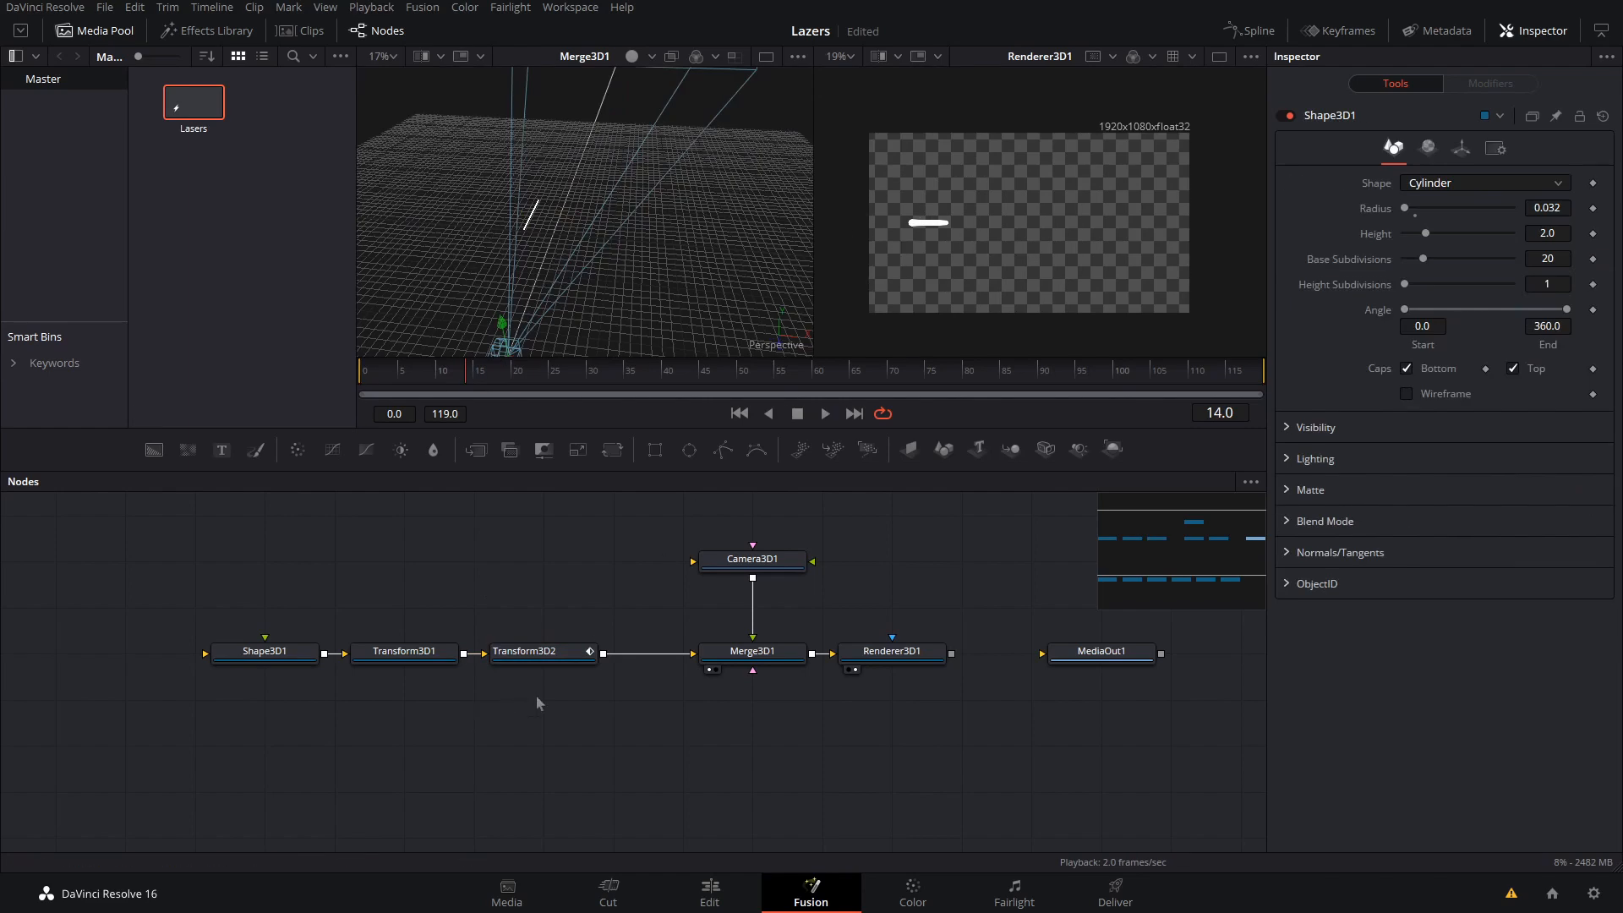
# Place Transform3D2_1 below Transform3D2 and wire it between Transform3D1 and Merge3D1.
pyautogui.moveTo(593, 710); pyautogui.dragTo(626, 618)
pyautogui.moveTo(307, 797); pyautogui.dragTo(586, 615)
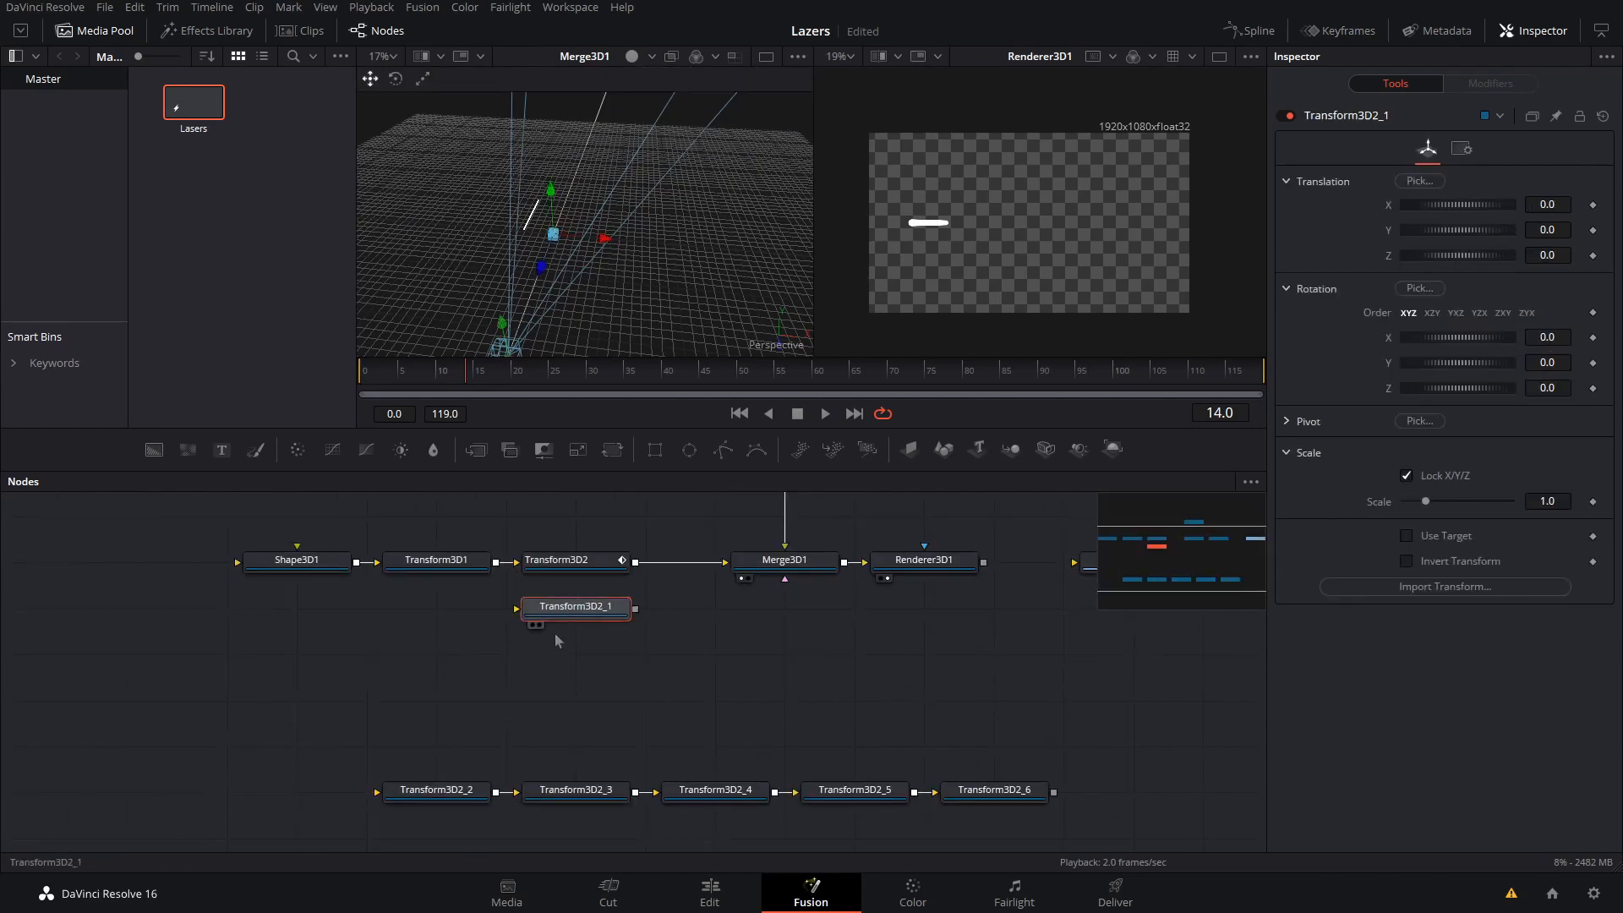
pyautogui.moveTo(497, 562); pyautogui.dragTo(516, 602)
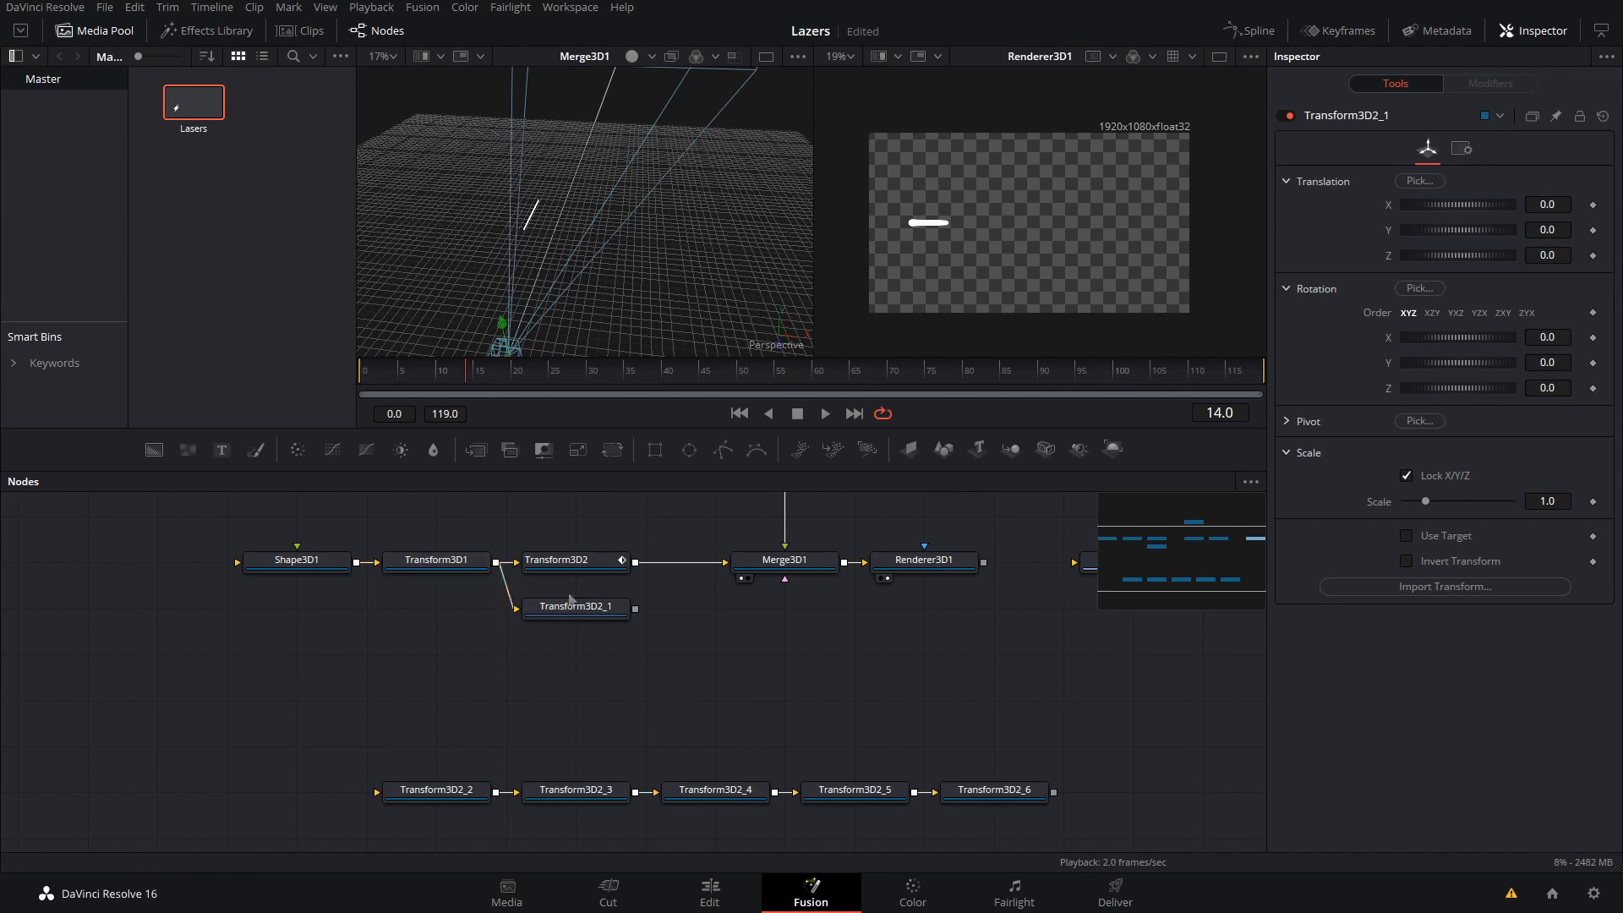
pyautogui.moveTo(635, 608); pyautogui.dragTo(785, 565)
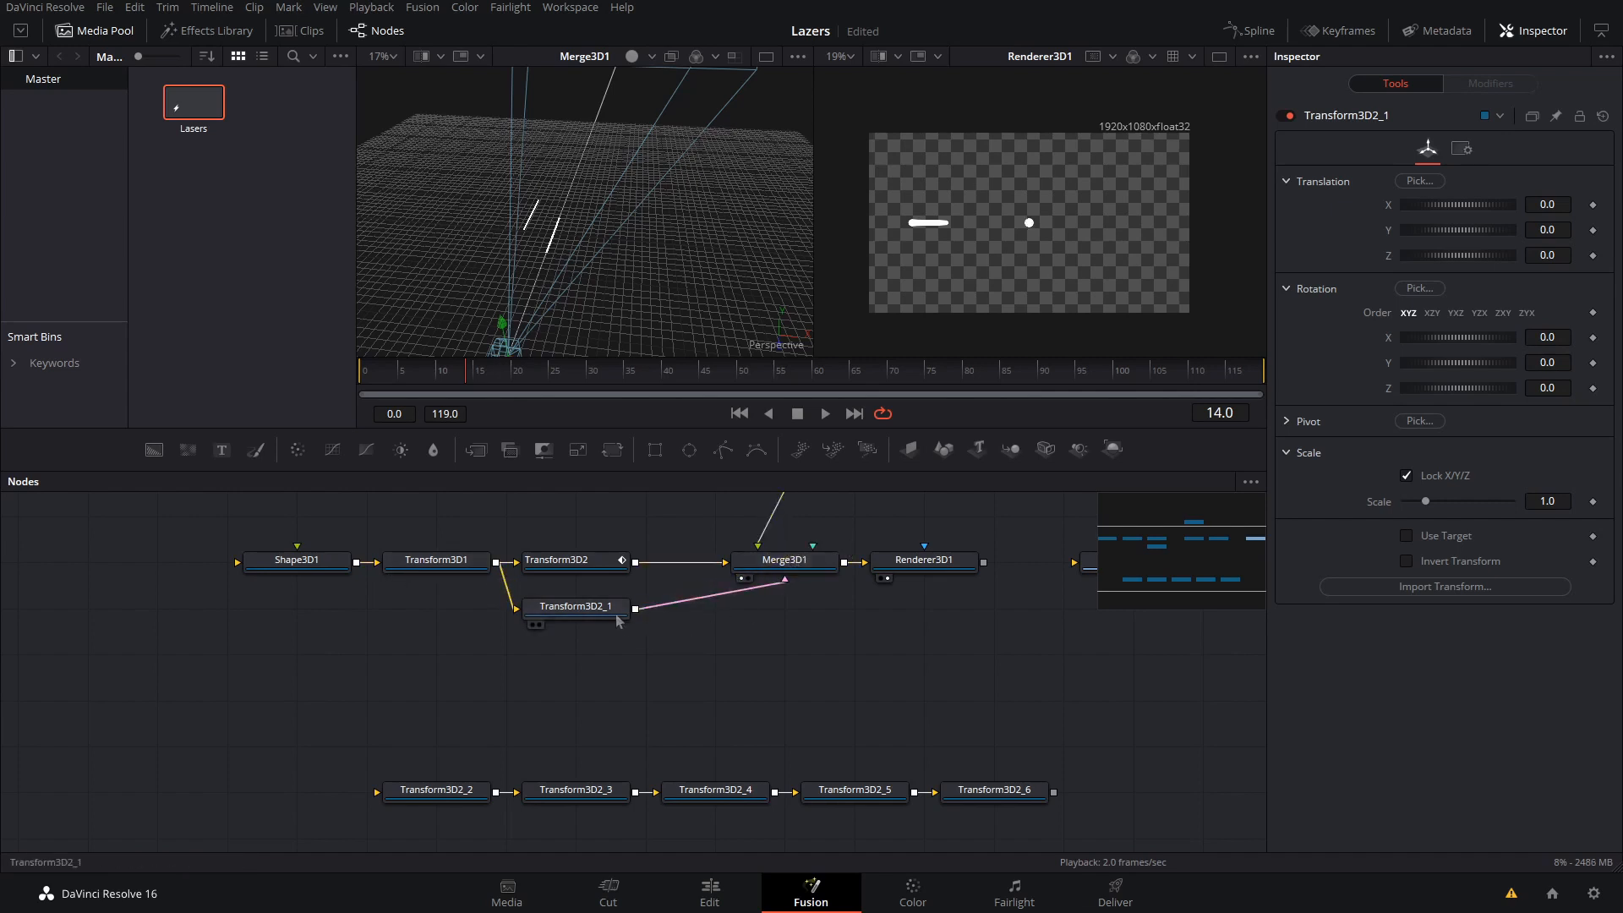
# Offset Transform3D2_1 to about 0.59 on X and 0.54 on Y.
pyautogui.click(613, 622)
pyautogui.moveTo(606, 241)
pyautogui.mouseDown()
pyautogui.moveTo(638, 239)
pyautogui.moveTo(623, 258)
pyautogui.mouseUp()
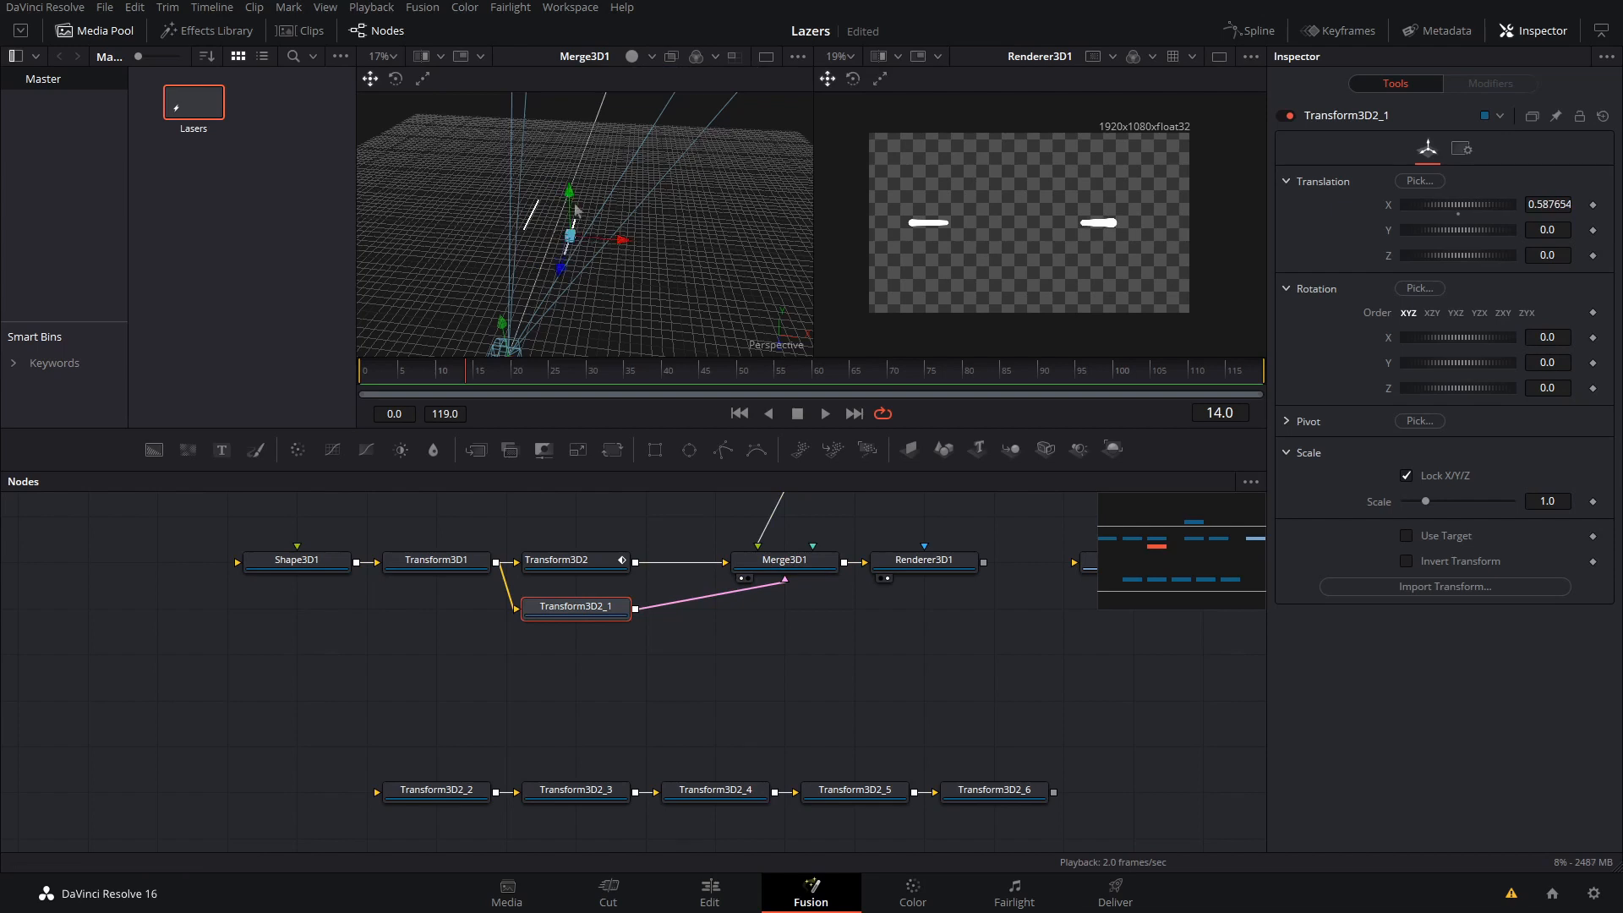
pyautogui.moveTo(572, 205); pyautogui.dragTo(571, 190)
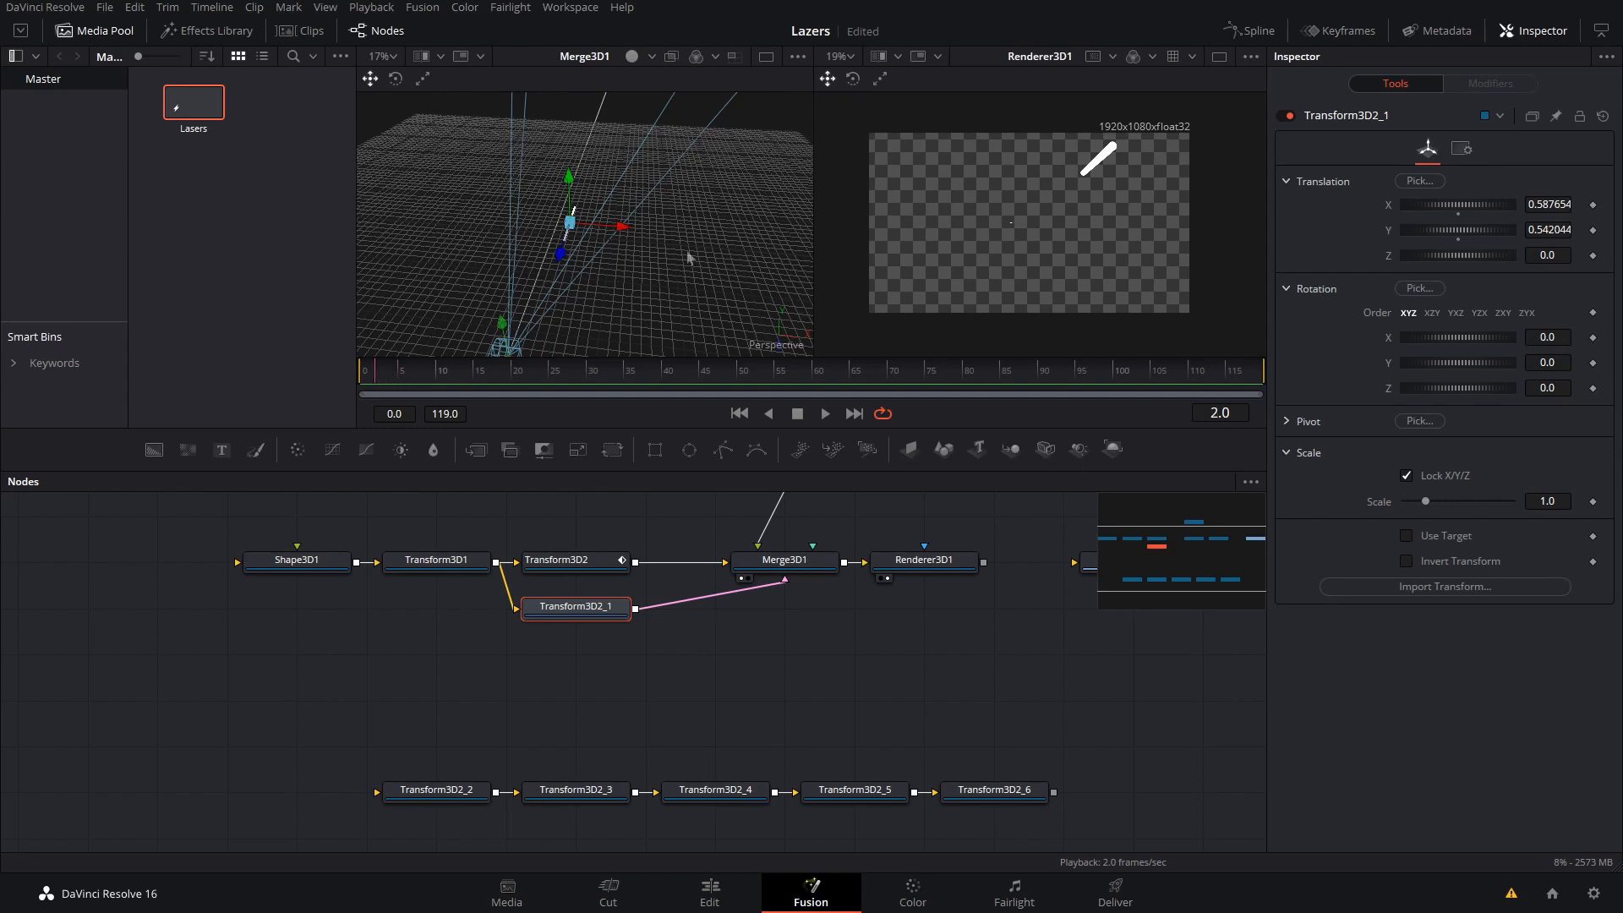
# Keyframe Transform3D2_1's Z translation from about -43.9 at frame 2 to near the camera at frame 14, and play it back.
pyautogui.moveTo(561, 262); pyautogui.dragTo(660, 89)
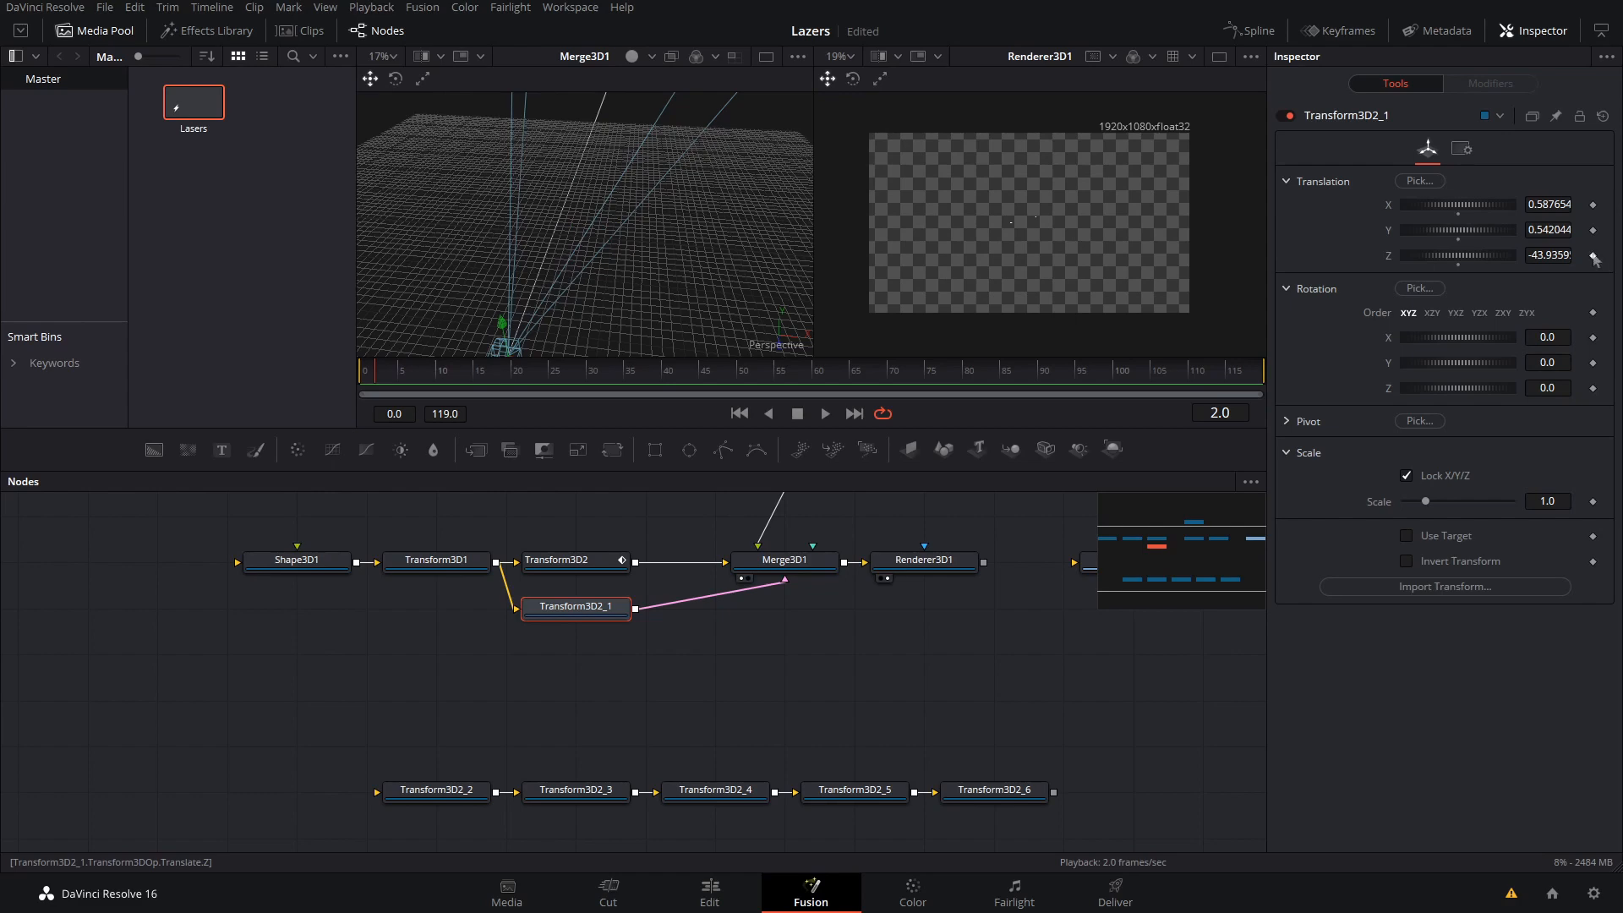
pyautogui.click(1593, 255)
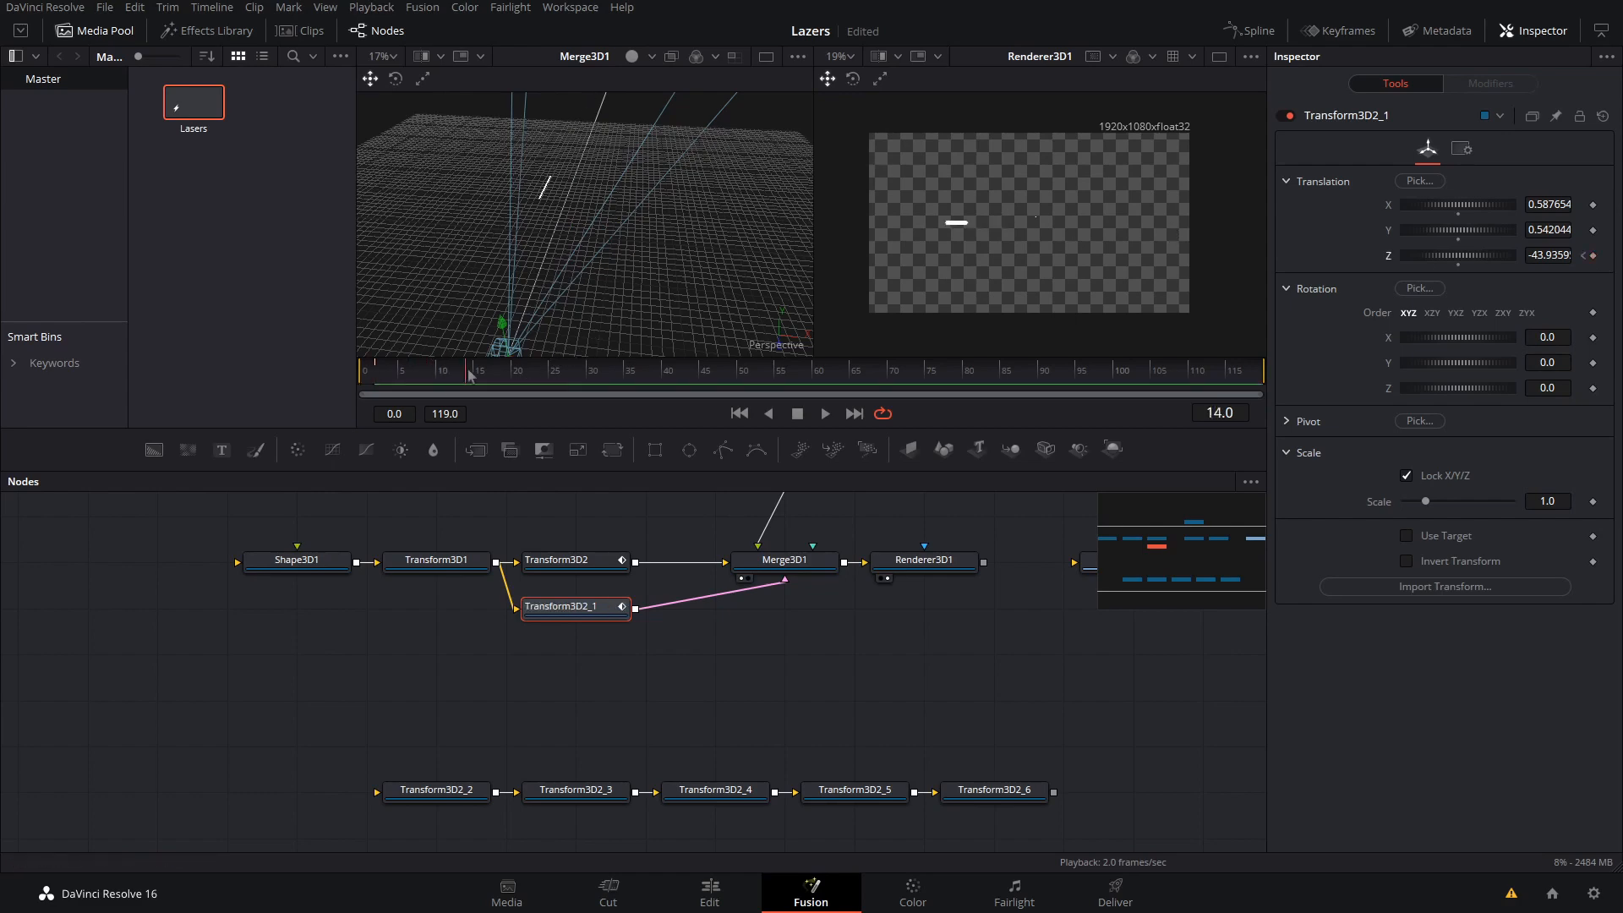
pyautogui.moveTo(491, 374); pyautogui.dragTo(470, 377)
pyautogui.scroll(-8, 687, 188)
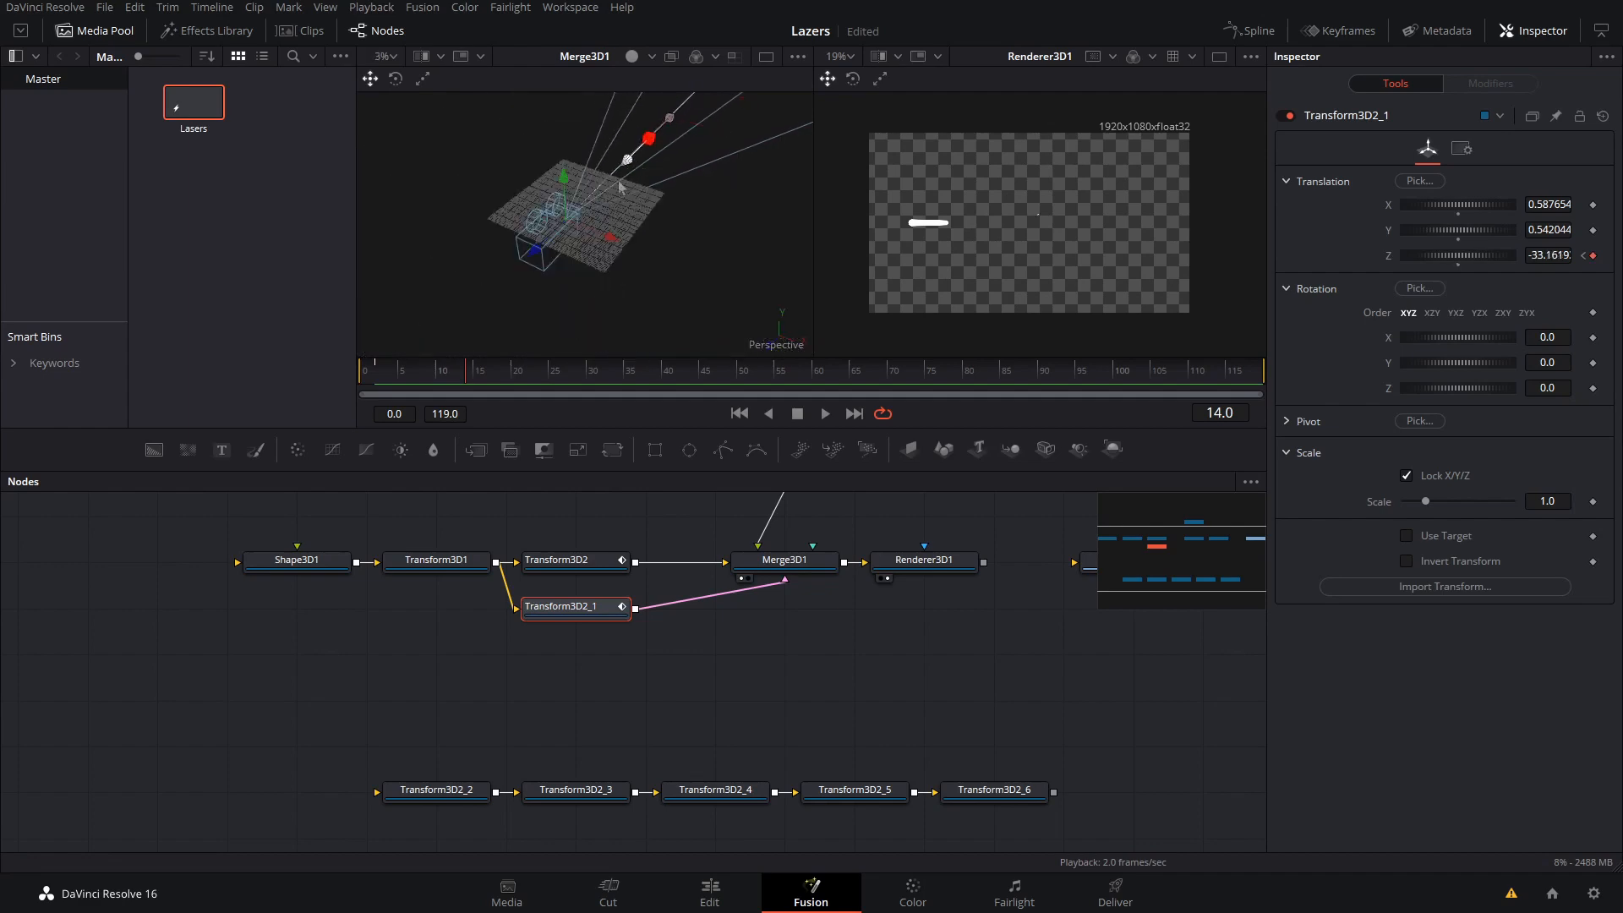
pyautogui.moveTo(621, 187); pyautogui.dragTo(554, 246)
pyautogui.press('space')
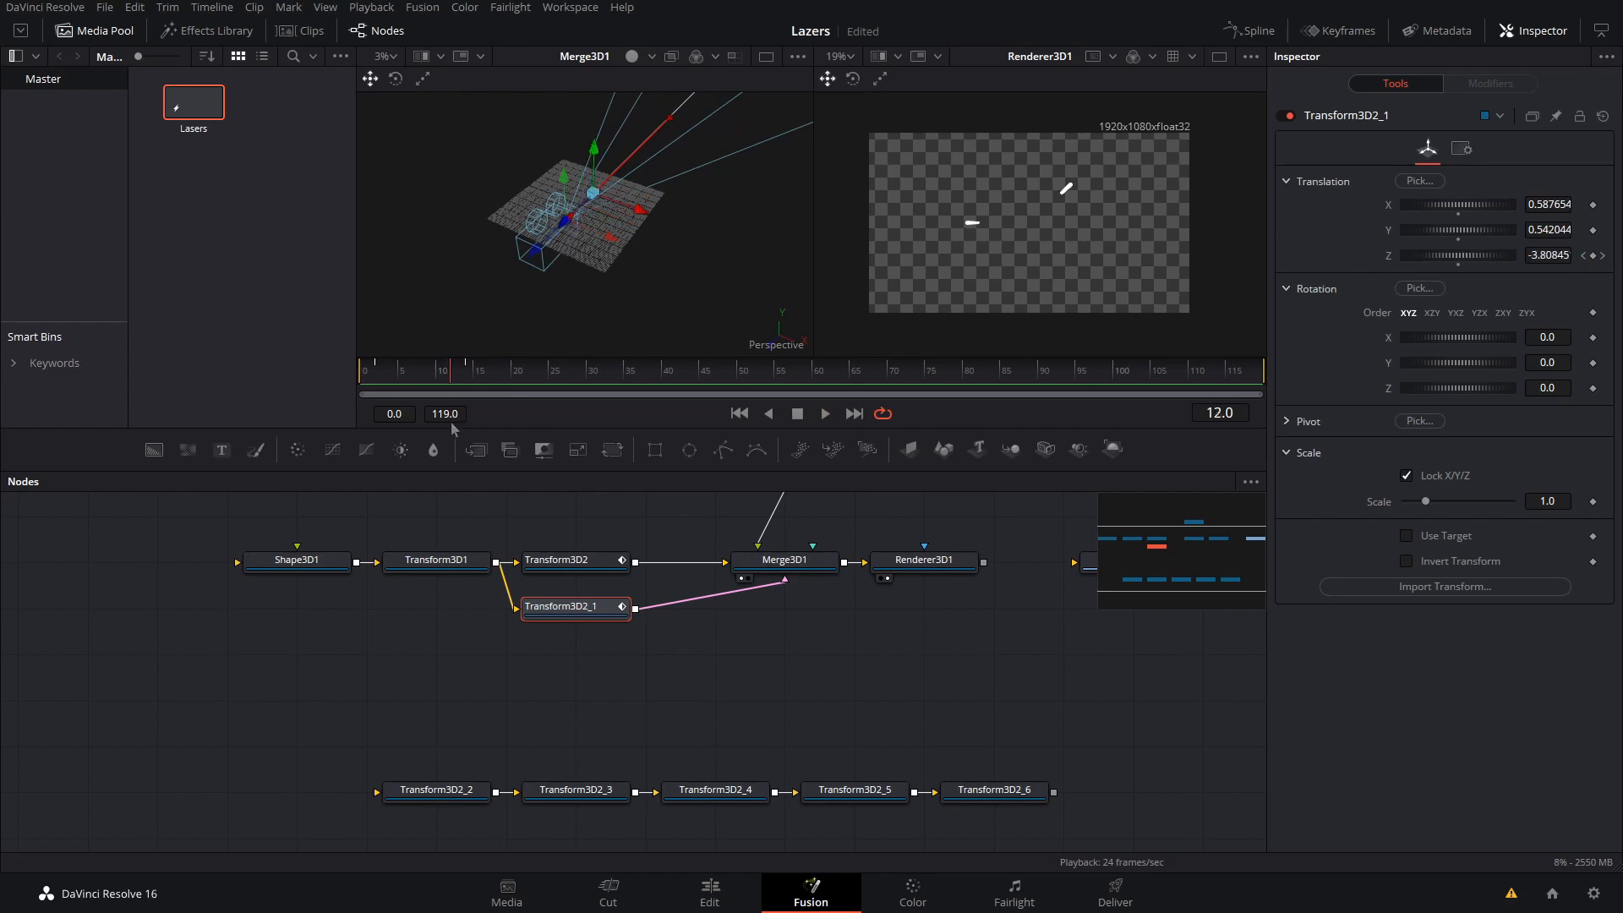
# Place Transform3D2_2 below Transform3D2_1 and wire it between Transform3D1 and Merge3D1.
pyautogui.moveTo(449, 798); pyautogui.dragTo(572, 668)
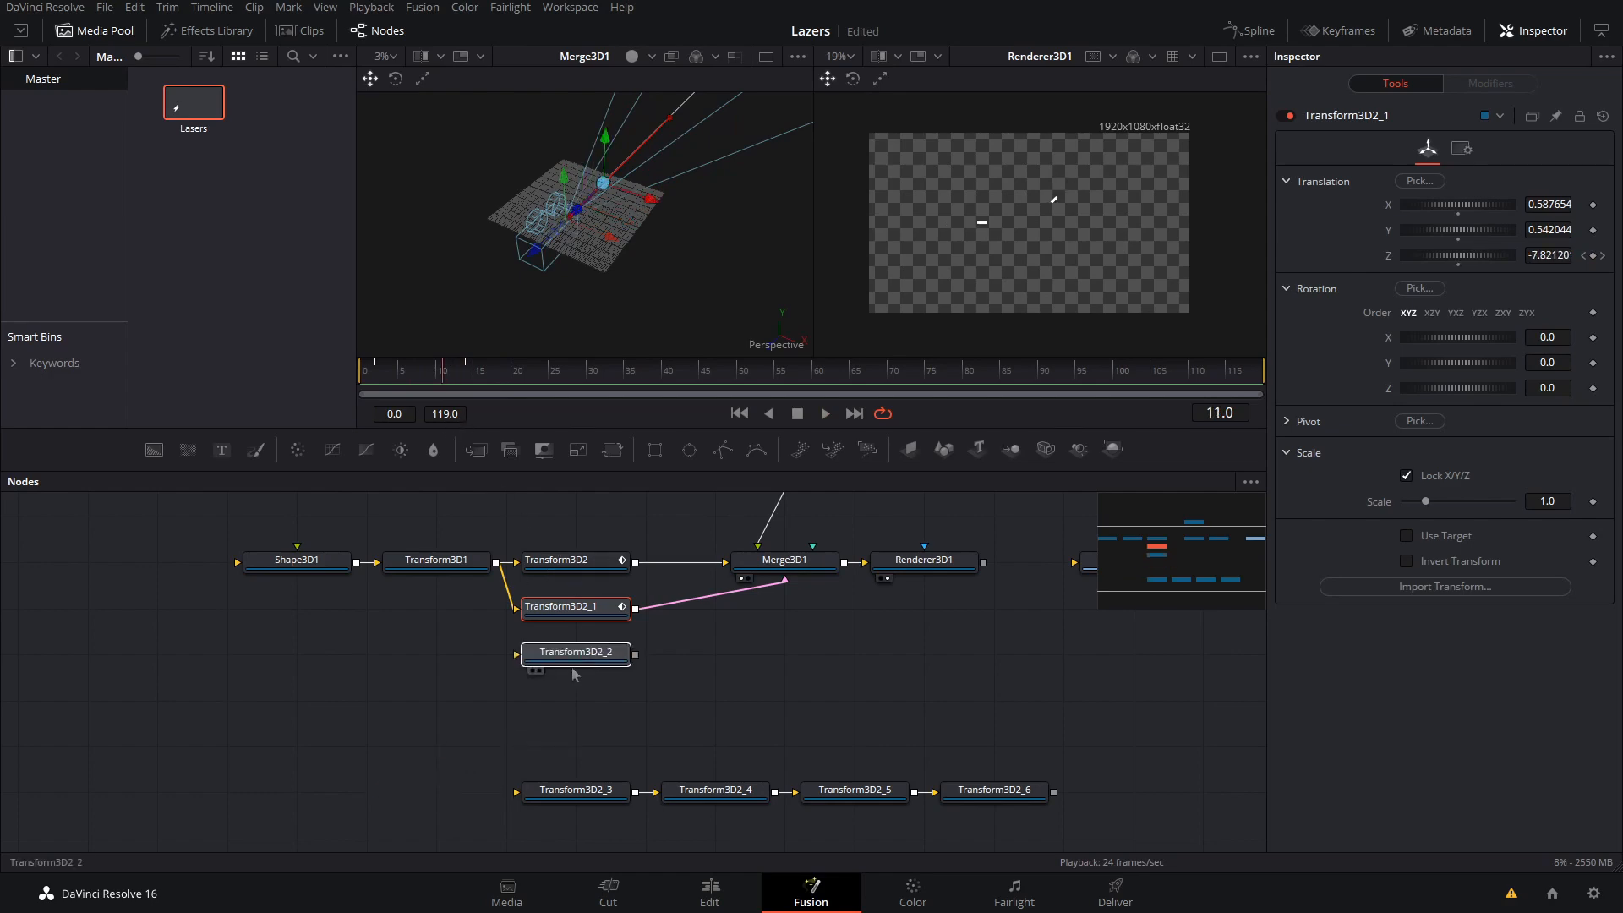
pyautogui.moveTo(496, 563); pyautogui.dragTo(517, 655)
pyautogui.moveTo(636, 654); pyautogui.dragTo(784, 563)
# Animate Transform3D2_2 along the camera's depth with Z translation keyframes.
pyautogui.click(428, 372)
pyautogui.click(1593, 256)
pyautogui.click(488, 372)
# Place Transform3D2_3 below Transform3D2_2 and wire it between Transform3D1 and Merge3D1.
pyautogui.moveTo(573, 792); pyautogui.dragTo(572, 701)
pyautogui.moveTo(496, 563); pyautogui.dragTo(518, 701)
pyautogui.moveTo(636, 701); pyautogui.dragTo(784, 563)
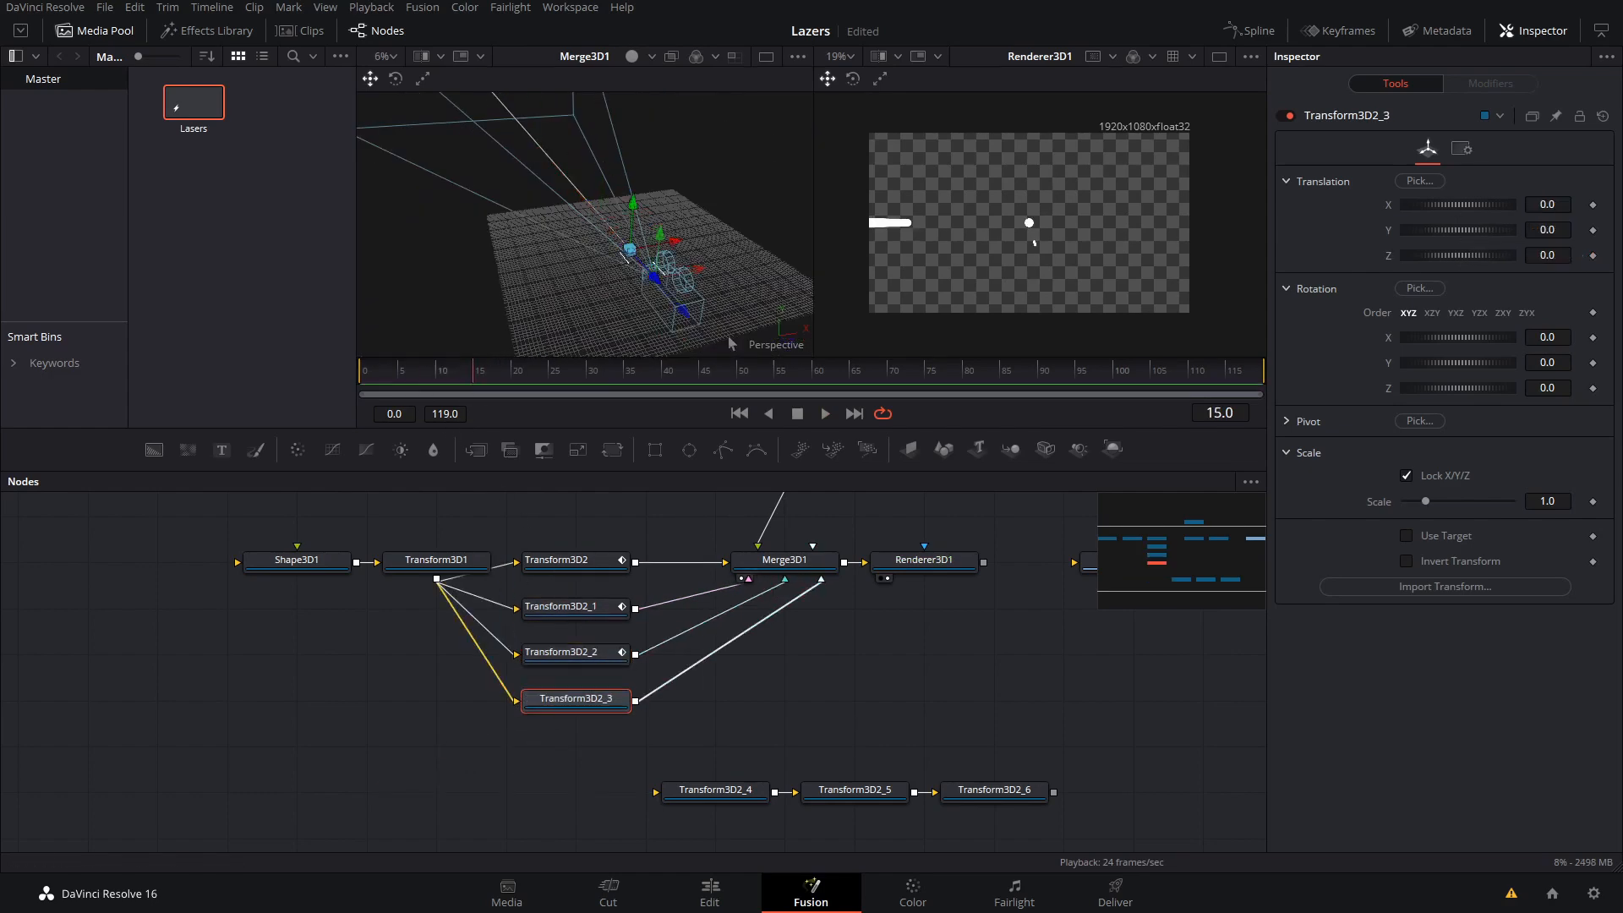
# Offset Transform3D2_3 to about 0.83 on X and 0.25 on Y, and keyframe its Z translation starting at about -32.9.
pyautogui.click(1593, 256)
pyautogui.moveTo(698, 269); pyautogui.dragTo(569, 177)
pyautogui.click(442, 372)
pyautogui.moveTo(442, 376); pyautogui.dragTo(211, 442)
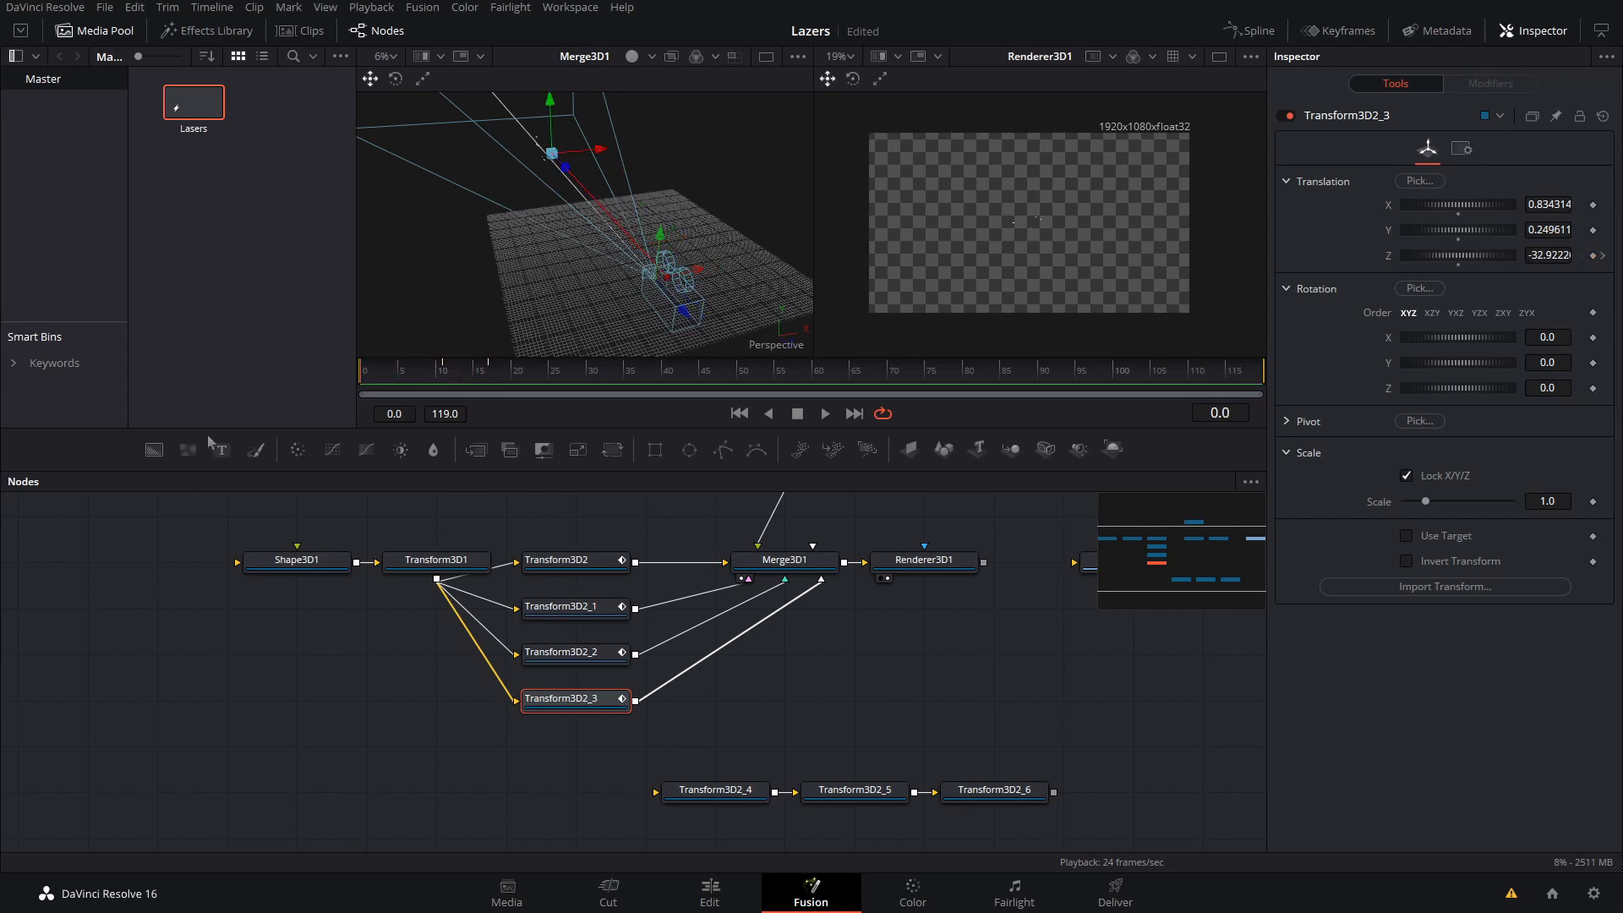
# Place Transform3D2_4 below Transform3D2_3 and wire it between Transform3D1 and Merge3D1.
pyautogui.moveTo(715, 792); pyautogui.dragTo(648, 694)
pyautogui.moveTo(591, 563); pyautogui.dragTo(605, 694)
pyautogui.moveTo(691, 694); pyautogui.dragTo(796, 563)
# Animate Transform3D2_4 with keyframes on its Z translation.
pyautogui.click(465, 372)
pyautogui.click(1593, 256)
pyautogui.click(487, 372)
pyautogui.moveTo(666, 312); pyautogui.dragTo(597, 342)
# Wire Transform3D2_5 between Transform3D1 and Merge3D1 below the other transforms and keyframe its Z translation.
pyautogui.moveTo(1042, 726); pyautogui.dragTo(647, 726)
pyautogui.moveTo(551, 577); pyautogui.dragTo(604, 726)
pyautogui.moveTo(692, 726); pyautogui.dragTo(796, 563)
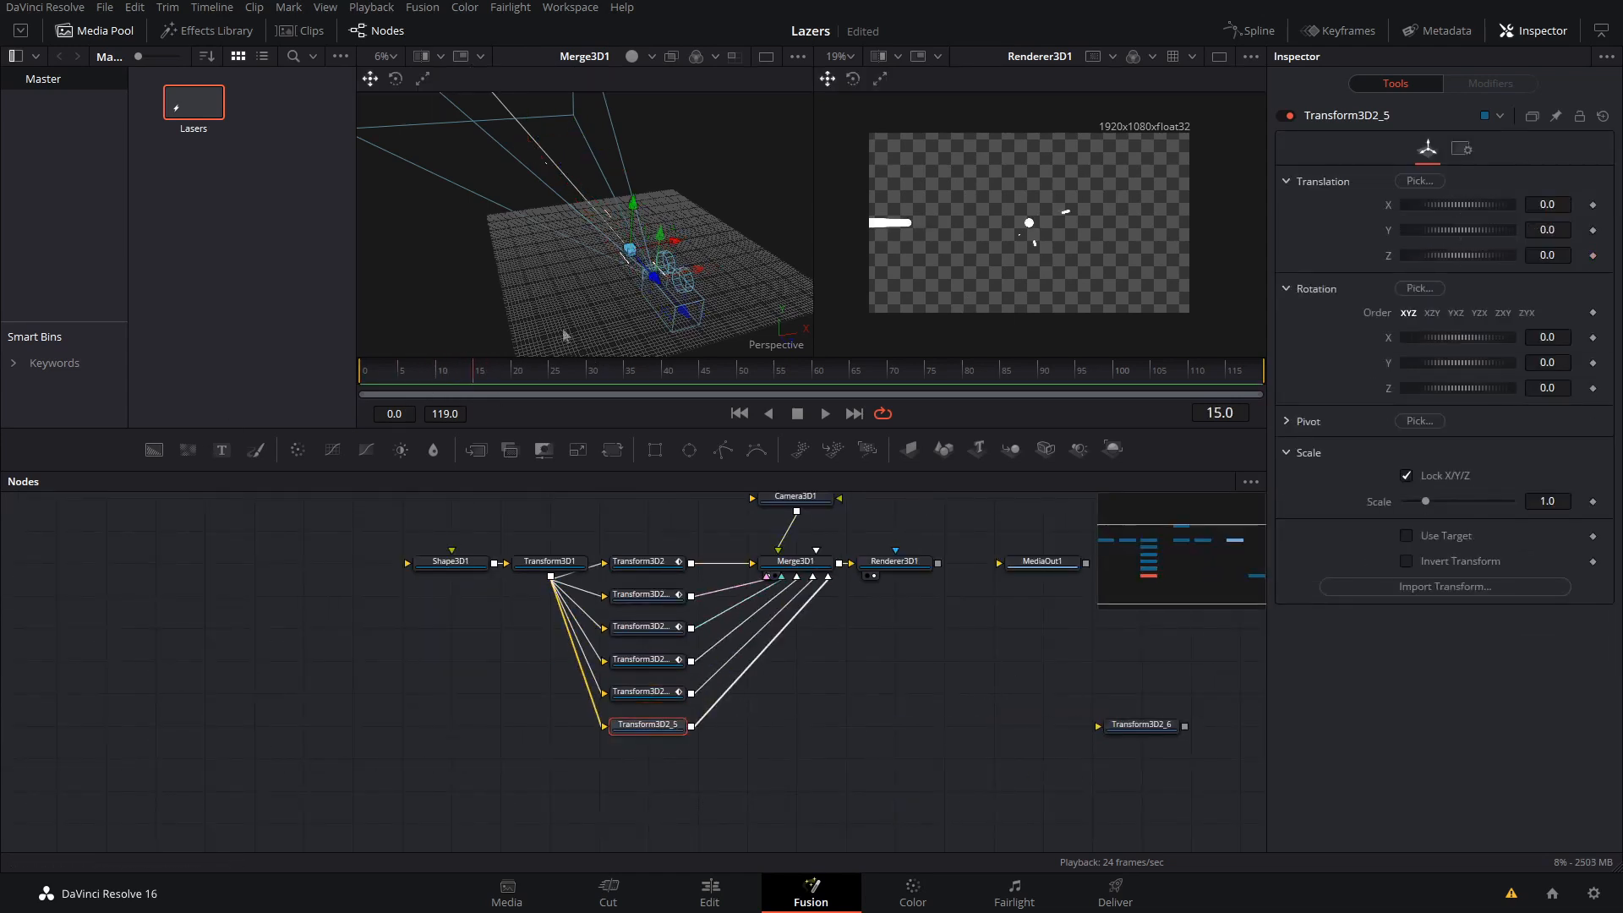
pyautogui.click(1593, 255)
pyautogui.click(548, 372)
# Place Transform3D2_6 below Transform3D2_5 and wire it between Transform3D1 and Merge3D1.
pyautogui.moveTo(1142, 726); pyautogui.dragTo(648, 759)
pyautogui.moveTo(551, 577); pyautogui.dragTo(605, 758)
pyautogui.moveTo(691, 758); pyautogui.dragTo(796, 563)
# Move Transform3D2_6 to about 1.03 on X, -0.71 on Y and -26.3 on Z at frame 15.
pyautogui.moveTo(674, 241); pyautogui.dragTo(681, 240)
pyautogui.moveTo(654, 277); pyautogui.dragTo(573, 178)
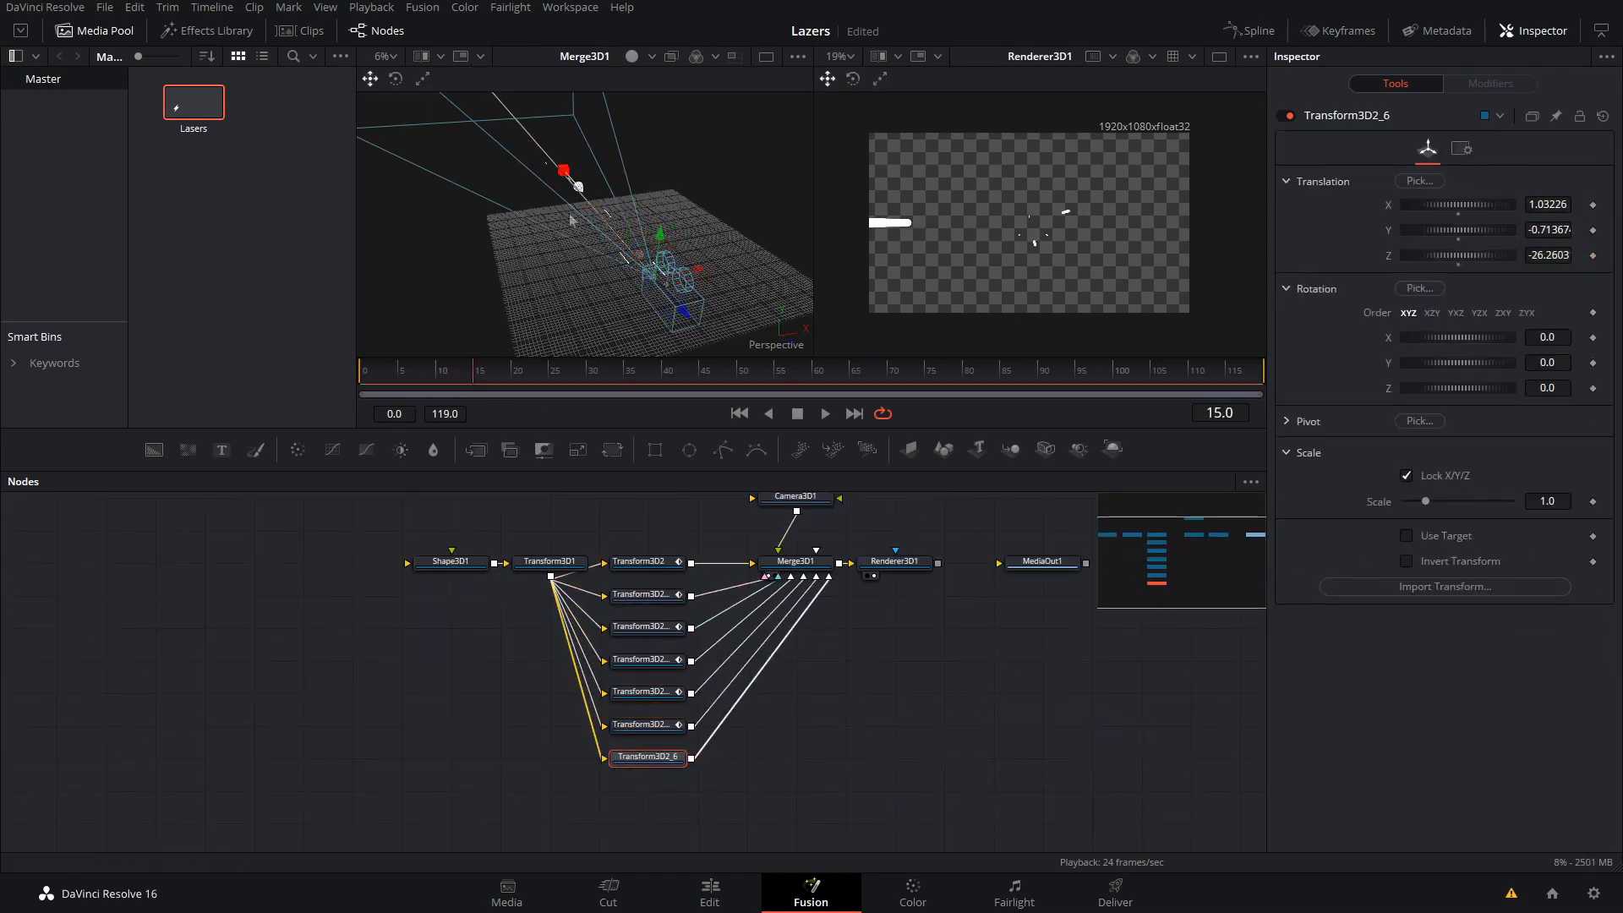
pyautogui.moveTo(474, 372); pyautogui.dragTo(511, 372)
# Disconnect Camera3D1 and Renderer3D1 from Merge3D1 and move Renderer3D1 next to MediaOut1.
pyautogui.click(891, 700)
pyautogui.scroll(3, 891, 699)
pyautogui.scroll(-2, 892, 699)
pyautogui.moveTo(892, 699); pyautogui.dragTo(884, 890)
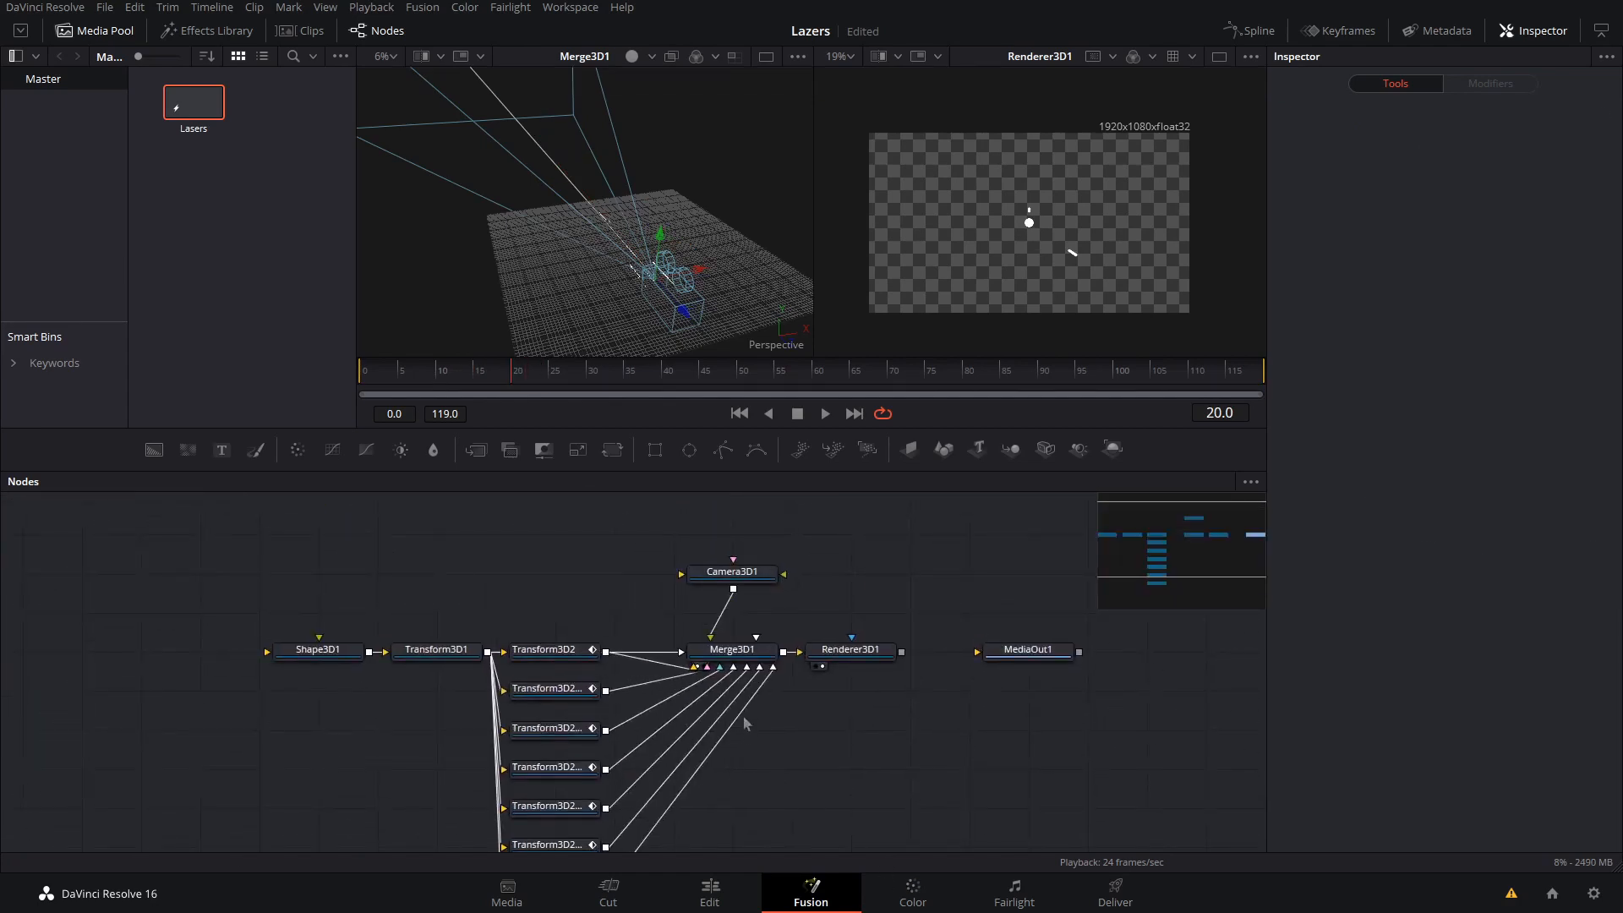
pyautogui.moveTo(748, 649)
pyautogui.mouseDown()
pyautogui.moveTo(748, 728)
pyautogui.moveTo(725, 657)
pyautogui.mouseUp()
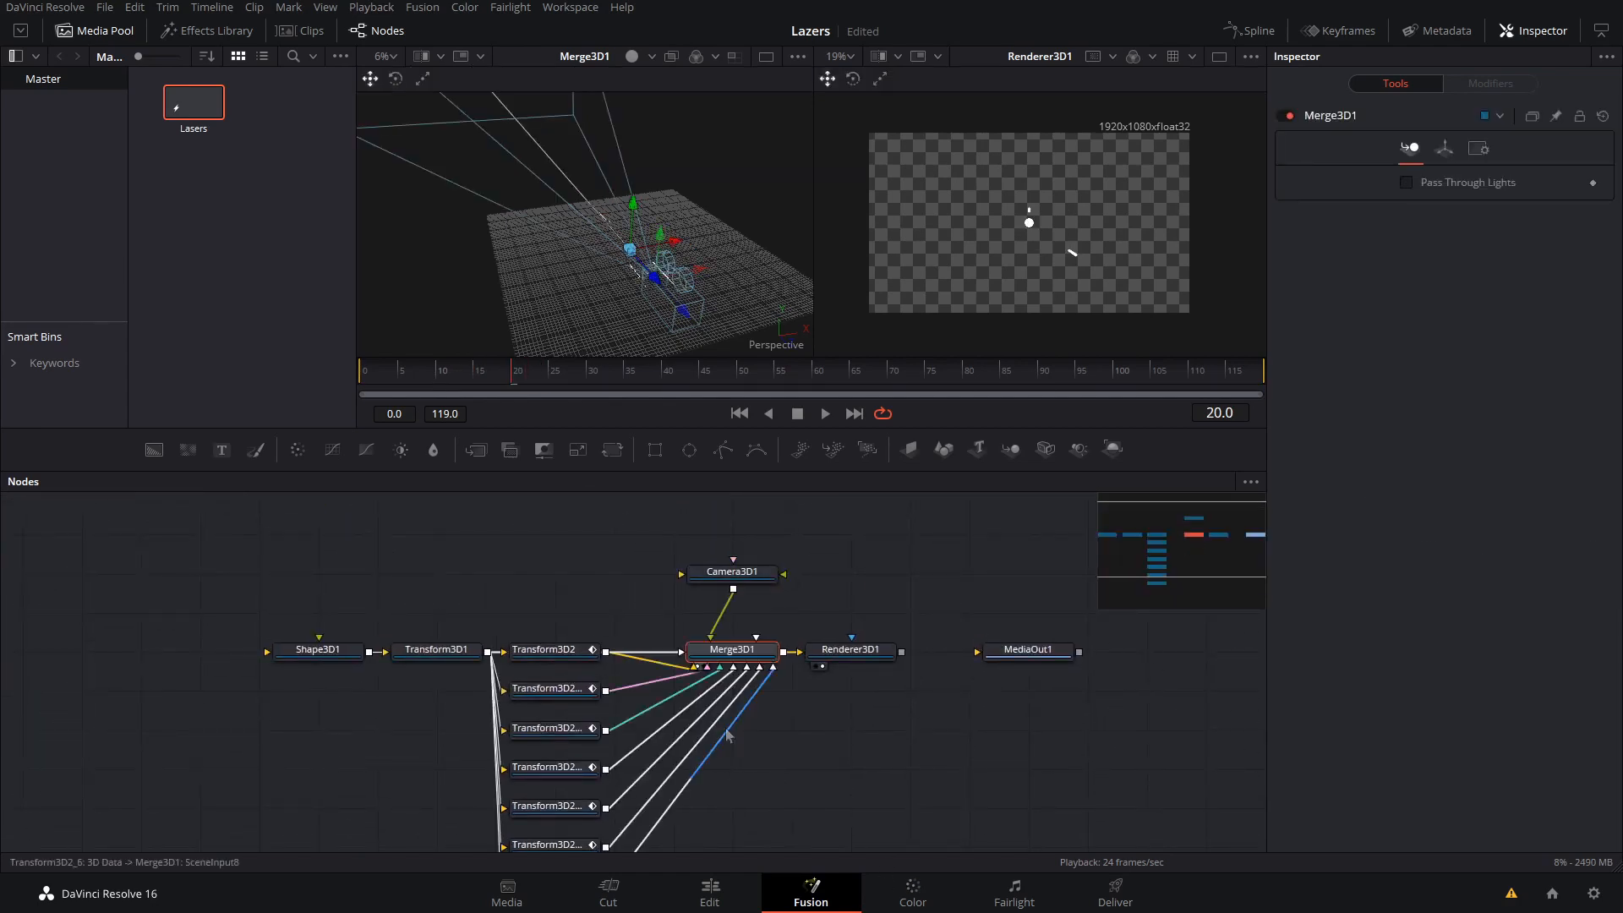
pyautogui.moveTo(867, 659); pyautogui.dragTo(873, 693)
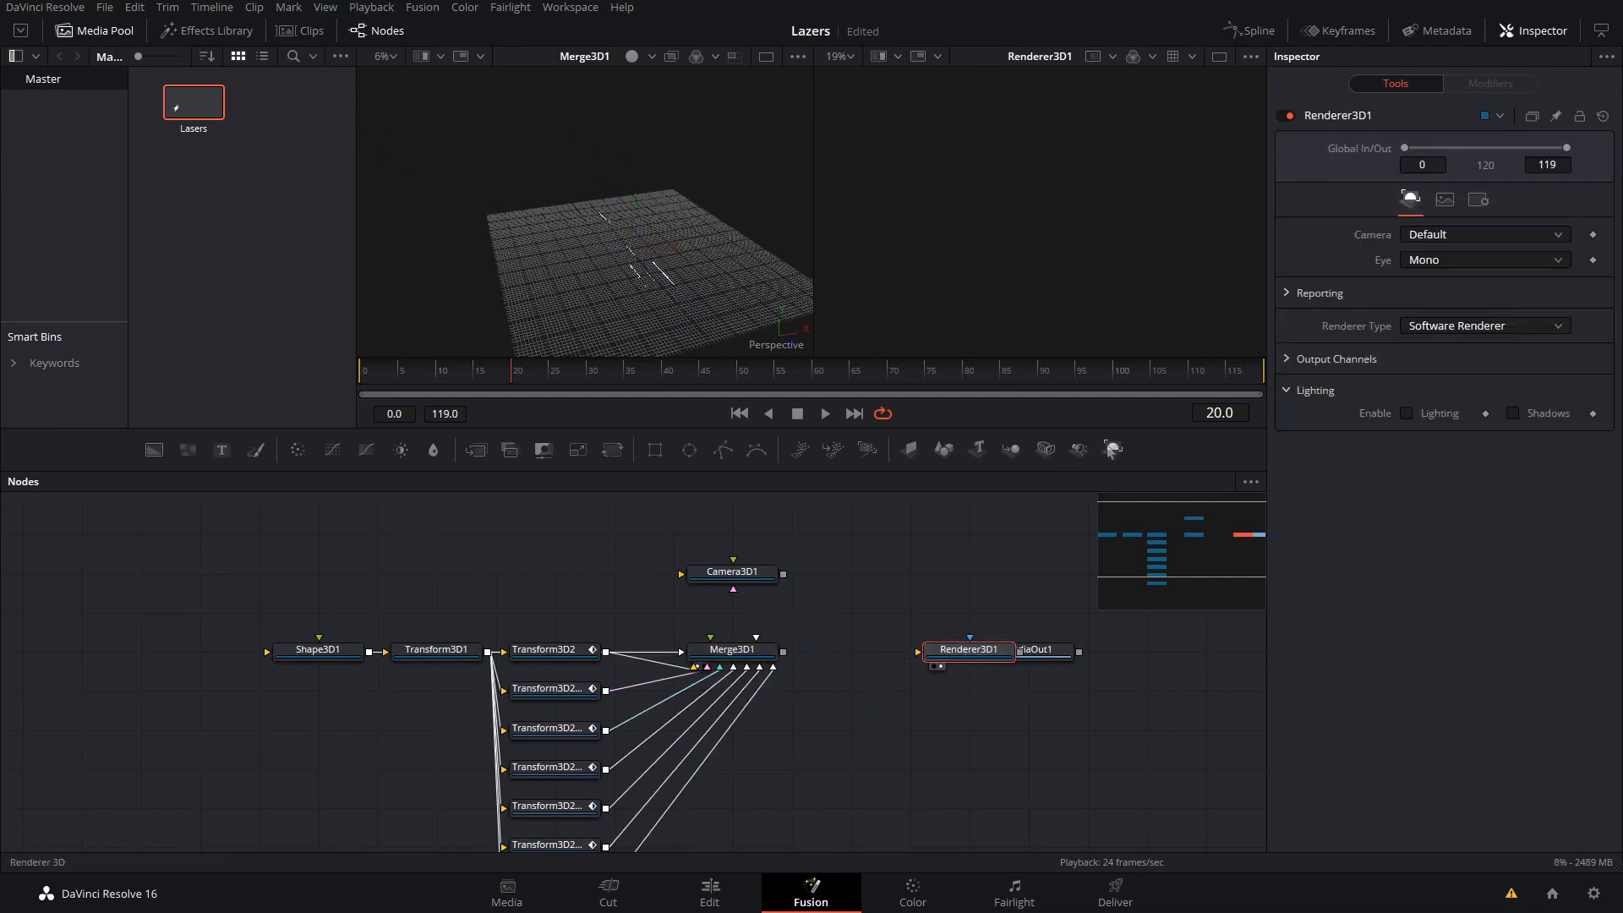
# Add a second Merge 3D node after Merge3D1, fed by Camera3D1 and connected to Renderer3D1.
pyautogui.moveTo(1109, 449); pyautogui.dragTo(962, 526)
pyautogui.press('Delete')
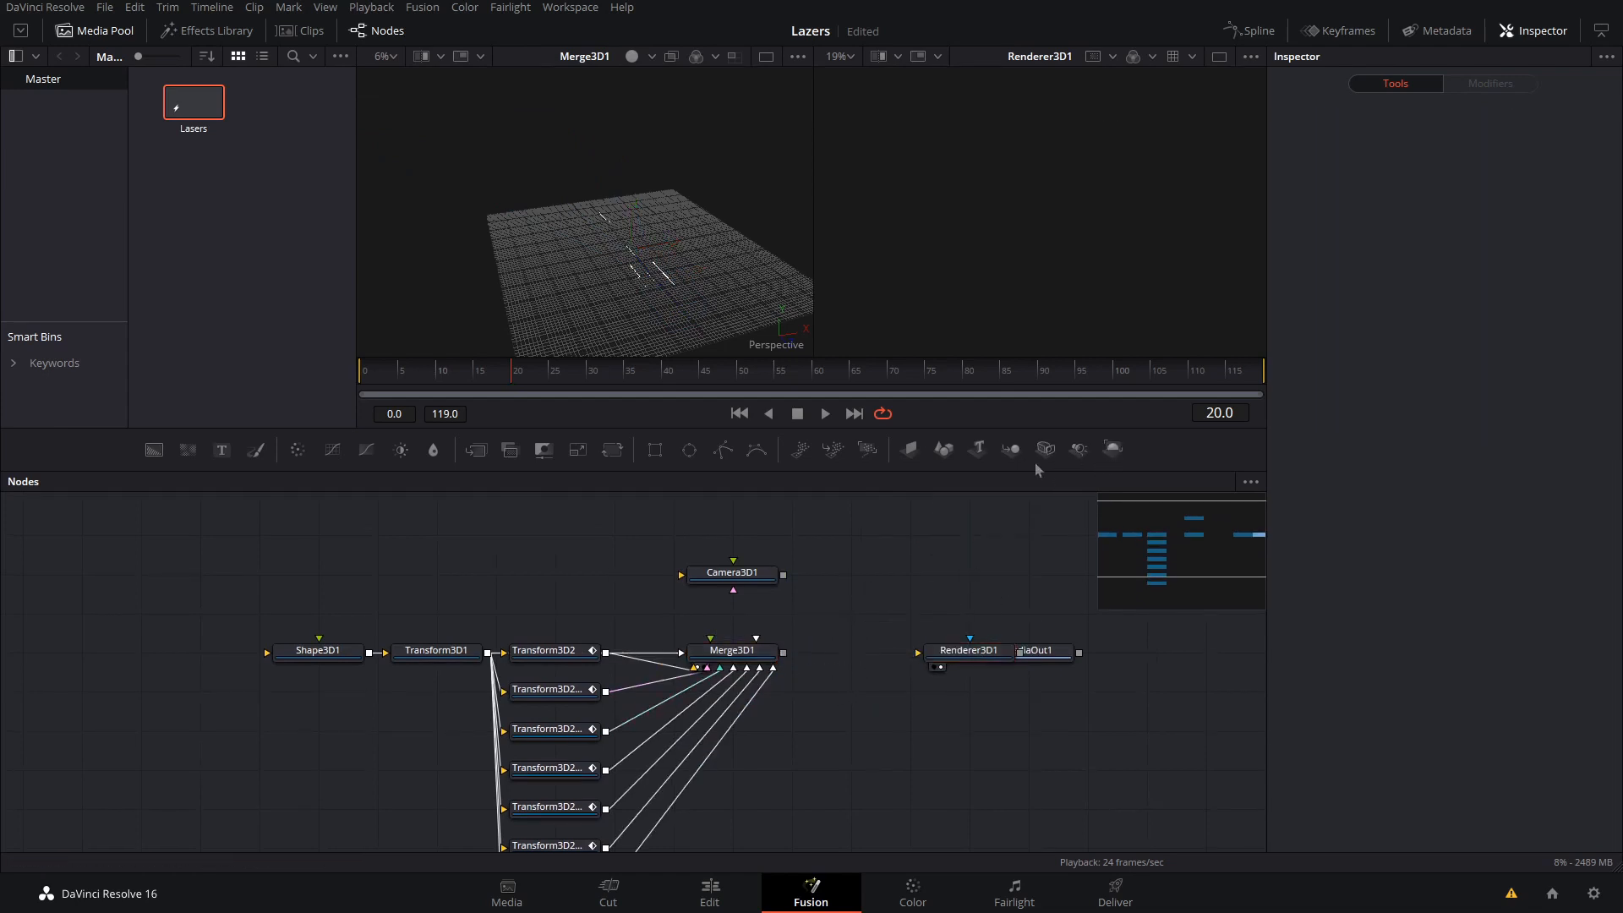
pyautogui.moveTo(1043, 452); pyautogui.dragTo(845, 651)
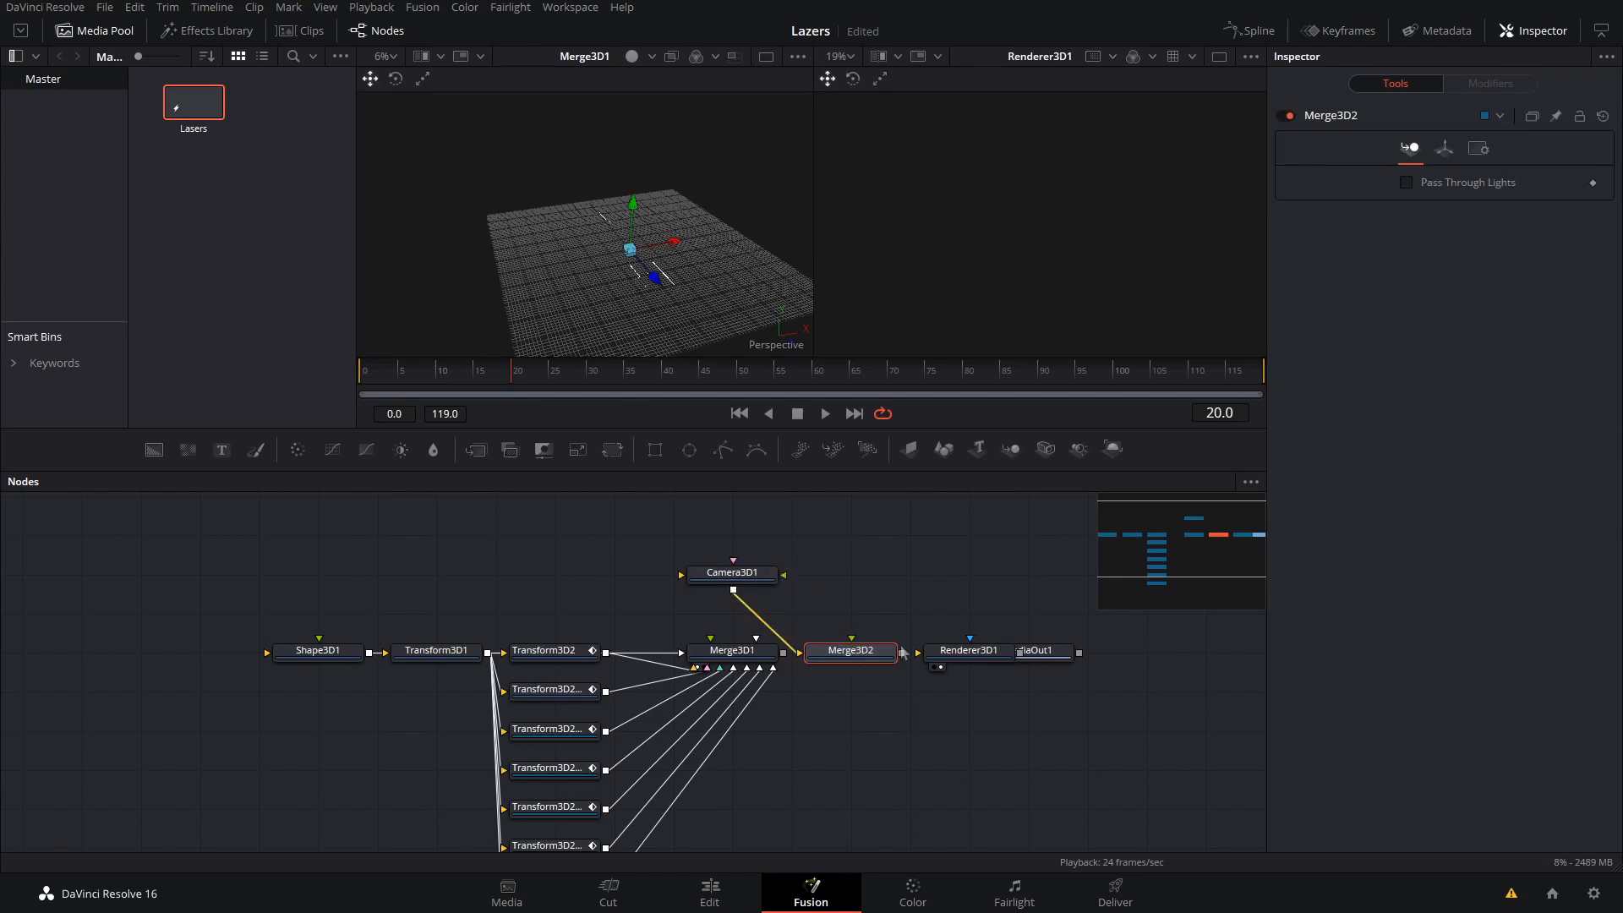
pyautogui.click(935, 660)
pyautogui.moveTo(901, 653); pyautogui.dragTo(937, 658)
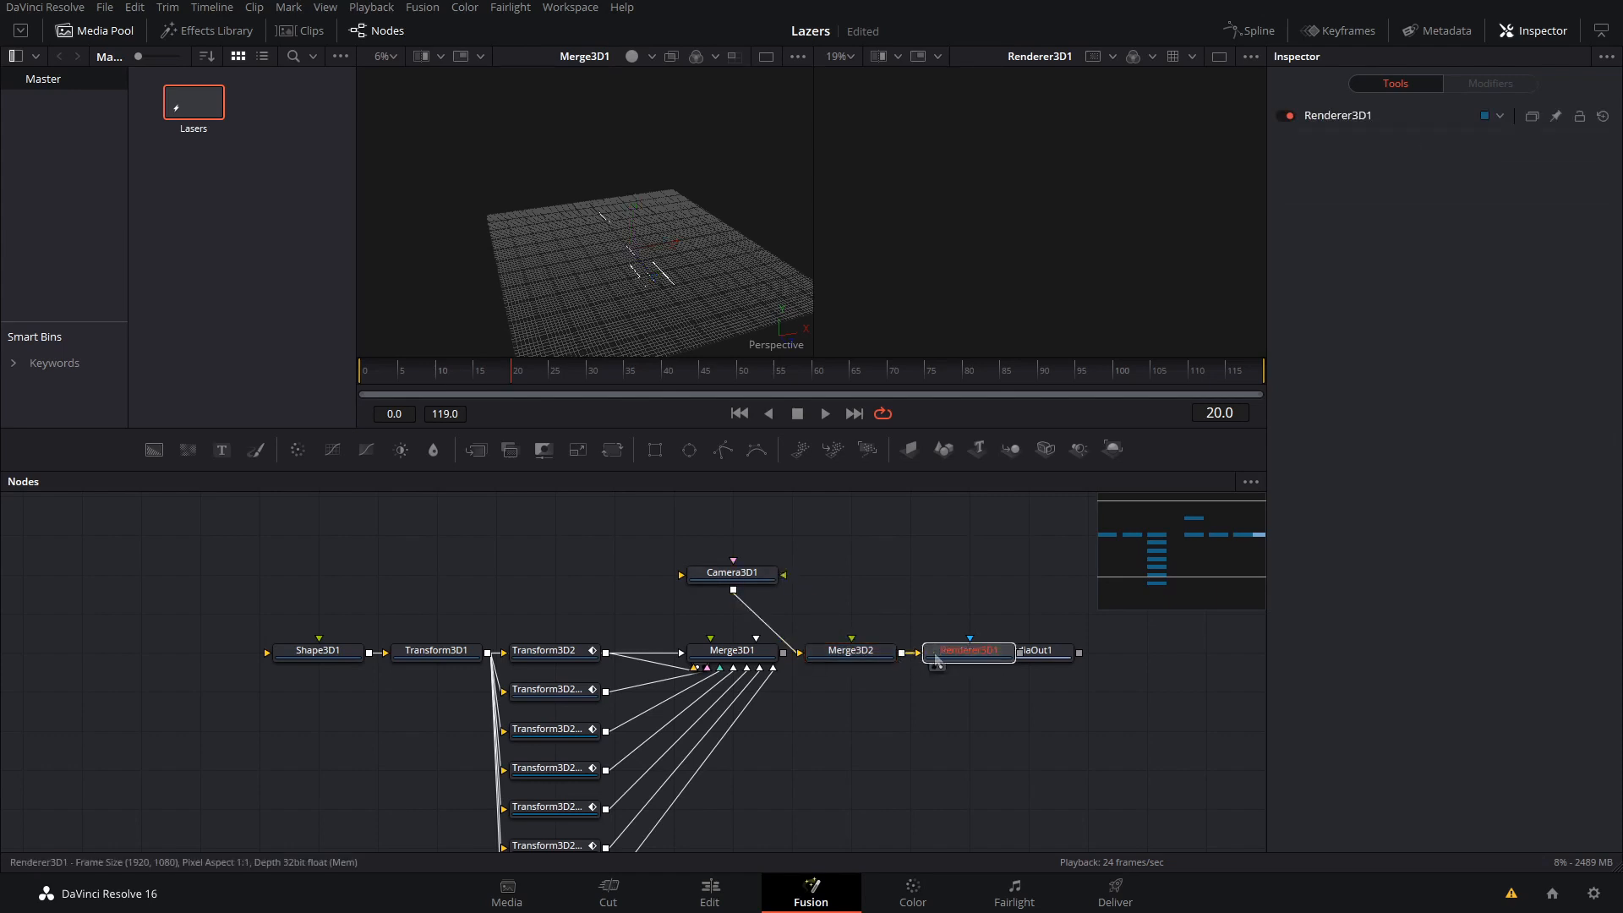
# Connect Renderer3D1 to MediaOut1 and space Camera3D1, Merge3D2, Renderer3D1 and MediaOut1 farther from Merge3D1.
pyautogui.moveTo(1039, 654); pyautogui.dragTo(1158, 656)
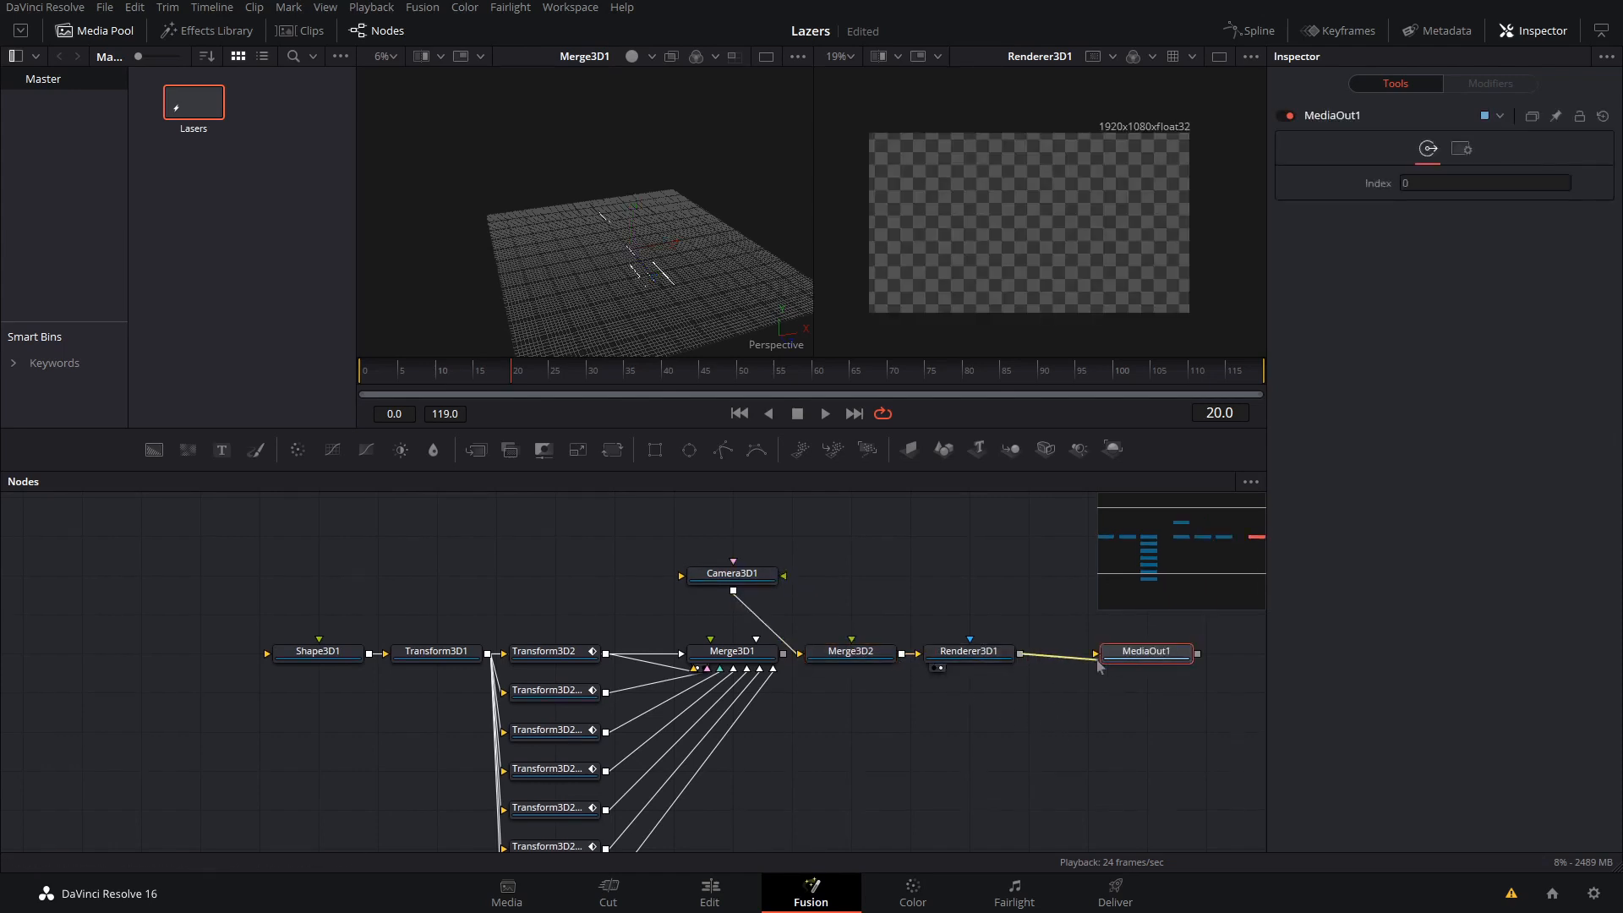
pyautogui.moveTo(1195, 748); pyautogui.dragTo(804, 639)
pyautogui.moveTo(839, 656); pyautogui.dragTo(958, 659)
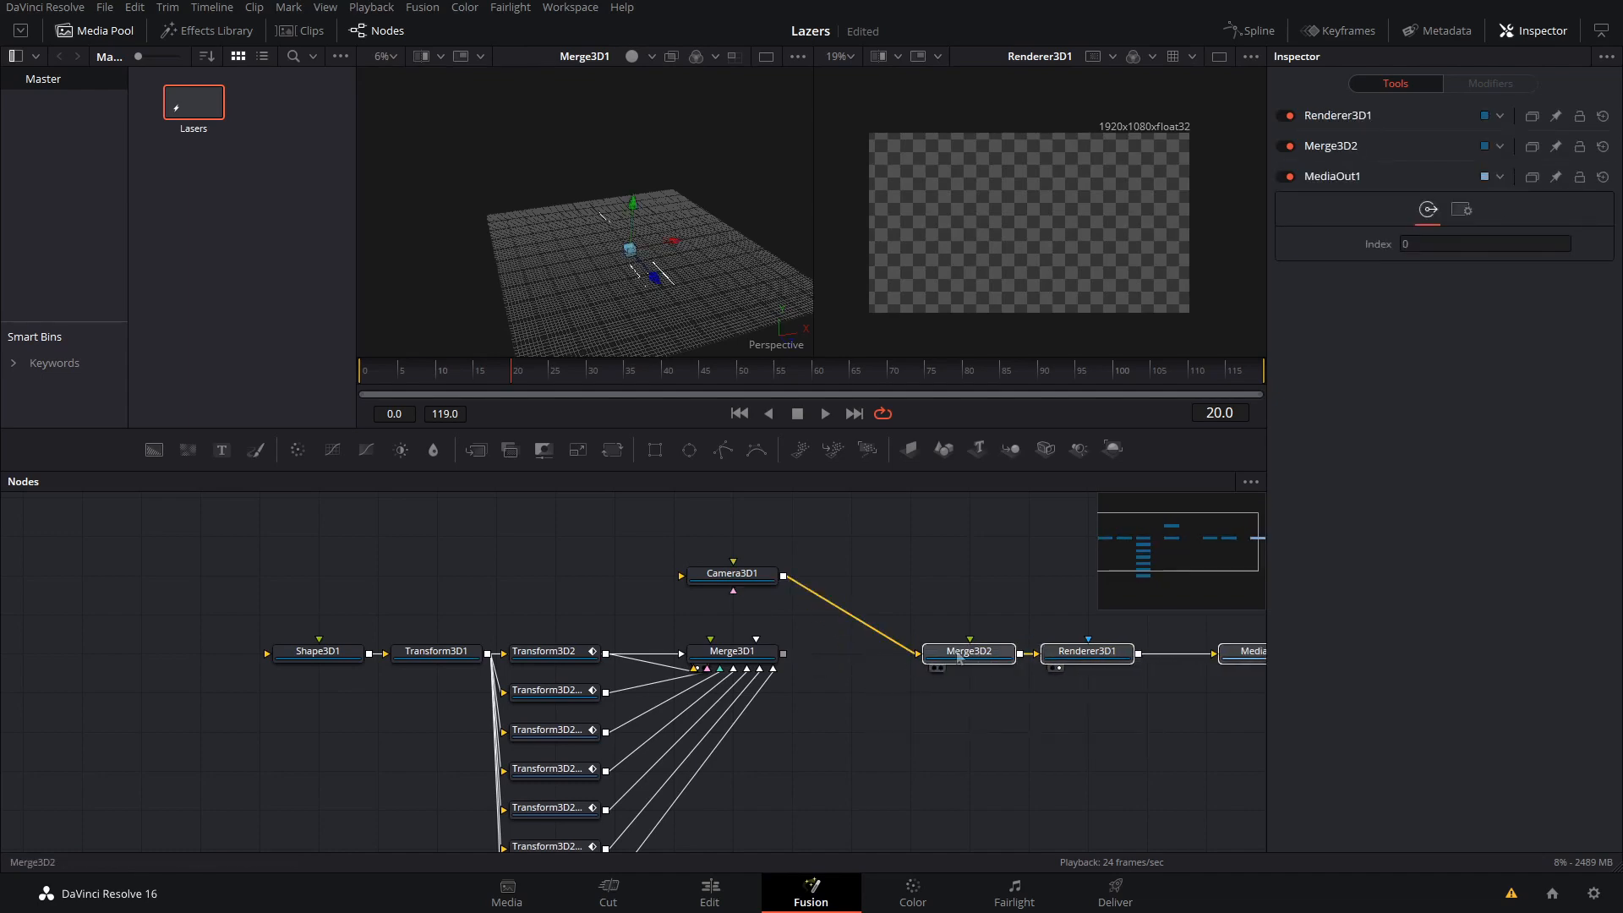
pyautogui.moveTo(732, 573); pyautogui.dragTo(969, 573)
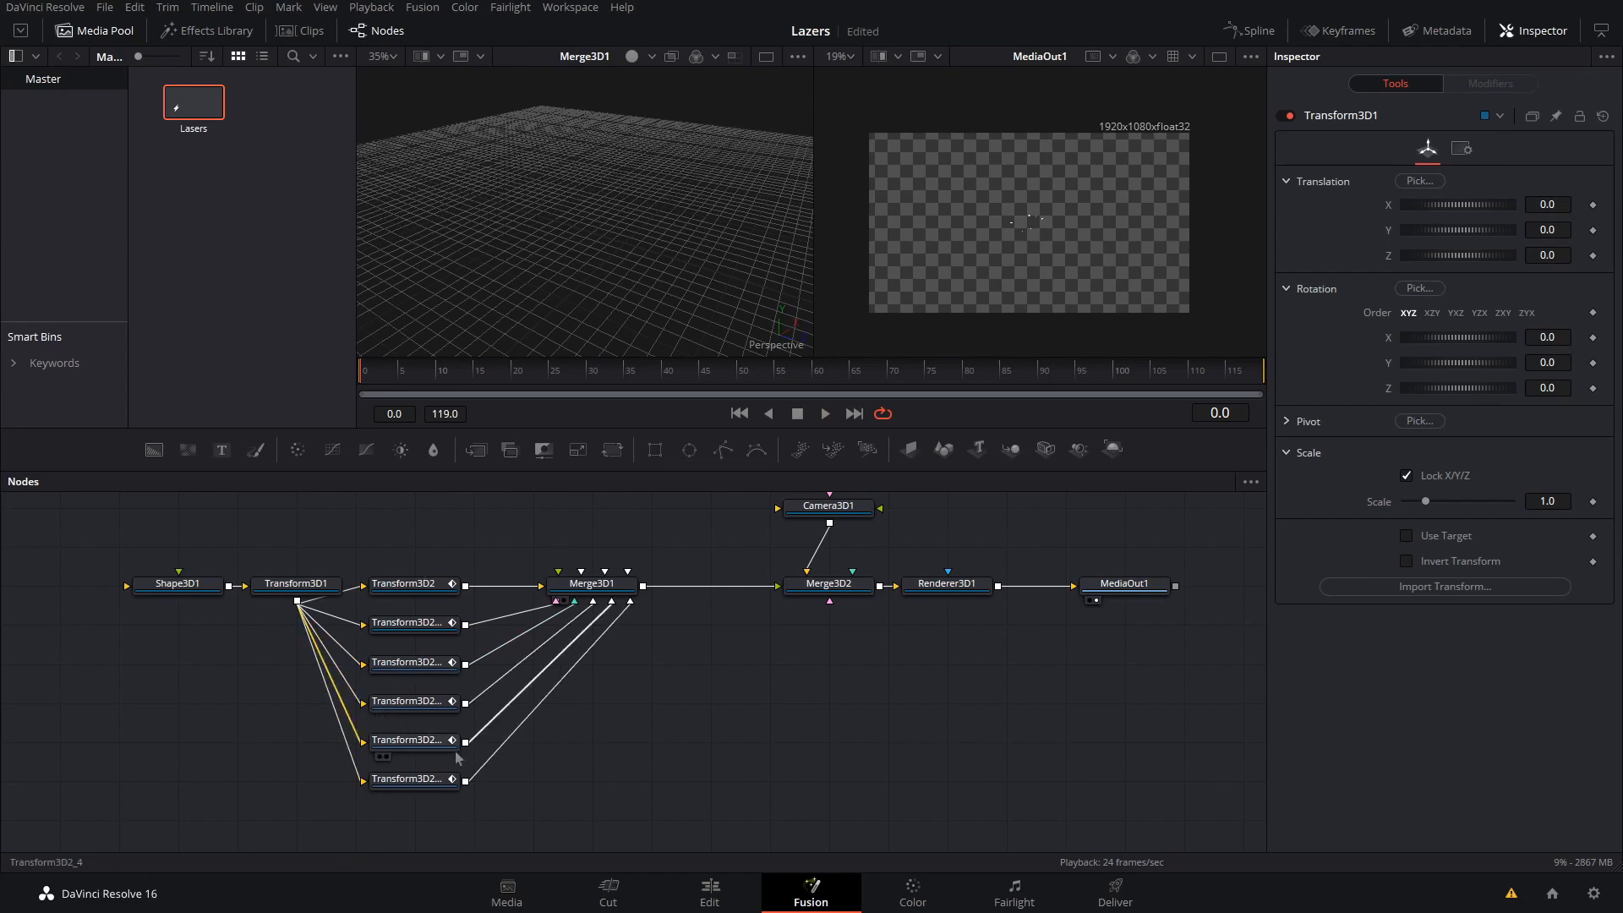
# Insert a Duplicate 3D node between Merge3D1 and Merge3D2.
pyautogui.click(469, 373)
pyautogui.moveTo(469, 372); pyautogui.dragTo(451, 446)
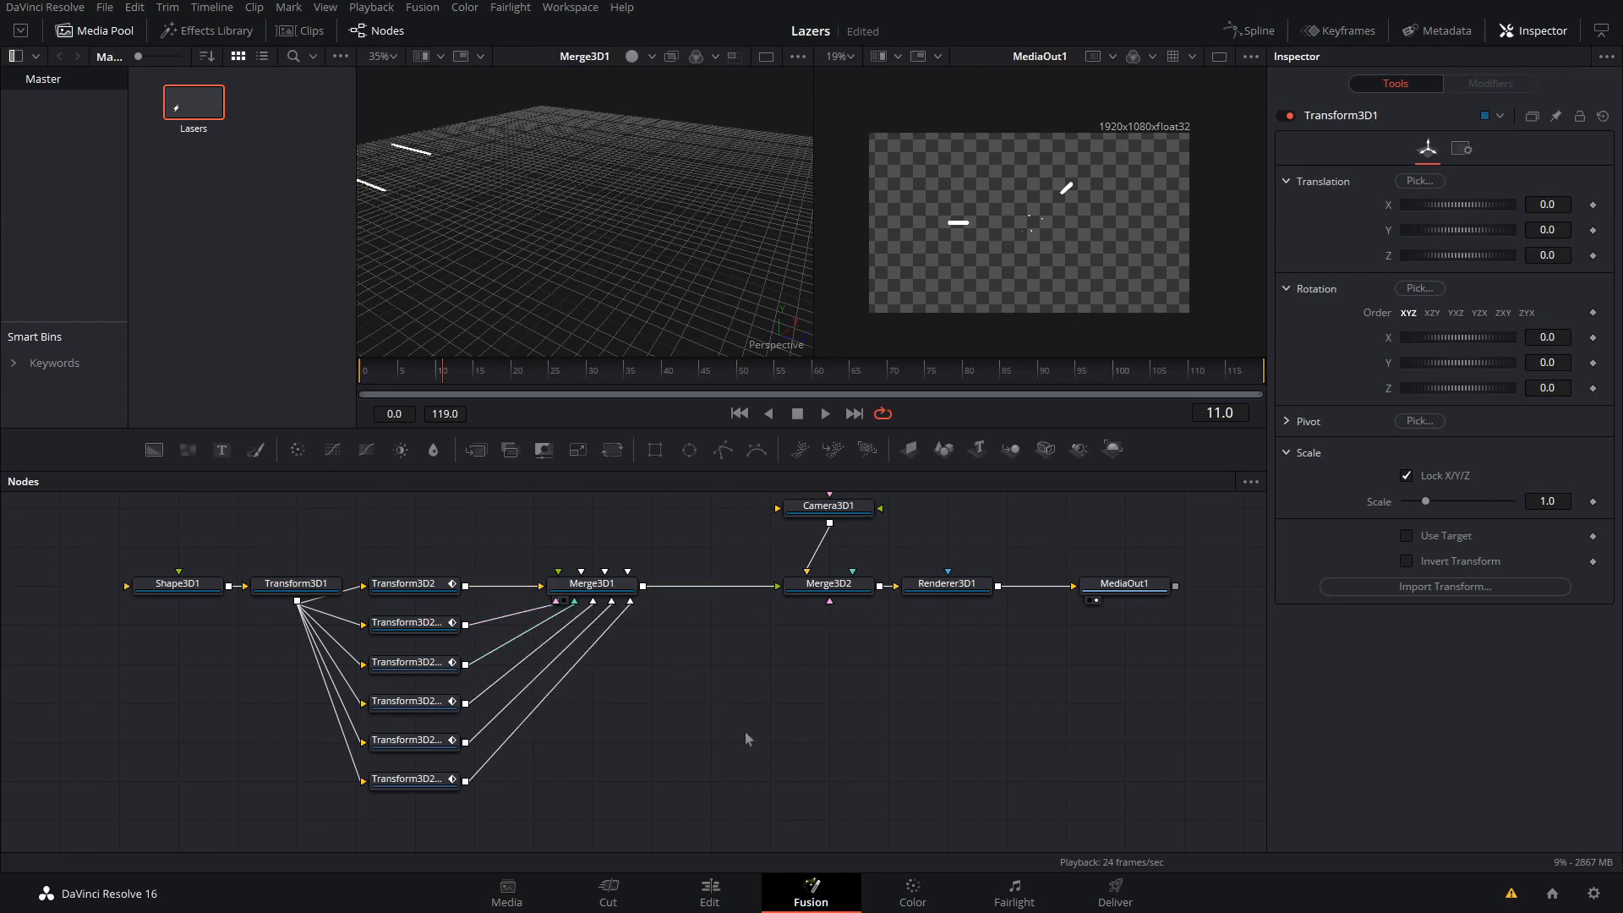
pyautogui.hotkey('shift', 'space')
pyautogui.write('dupl')
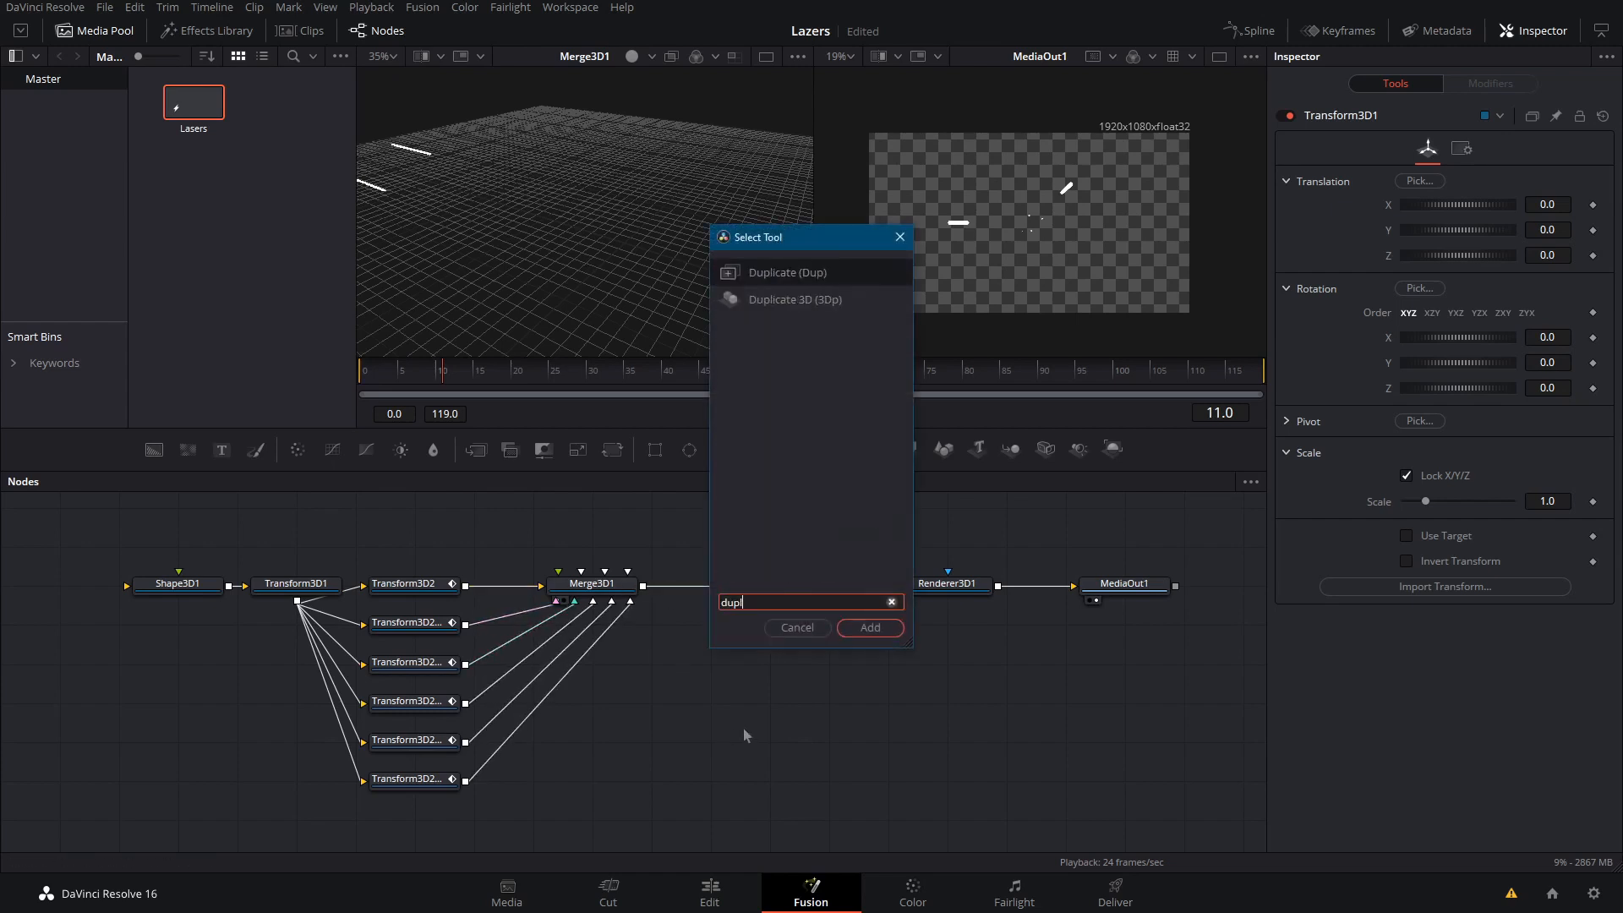
pyautogui.press('Down')
pyautogui.press('Return')
pyautogui.moveTo(771, 737); pyautogui.dragTo(736, 594)
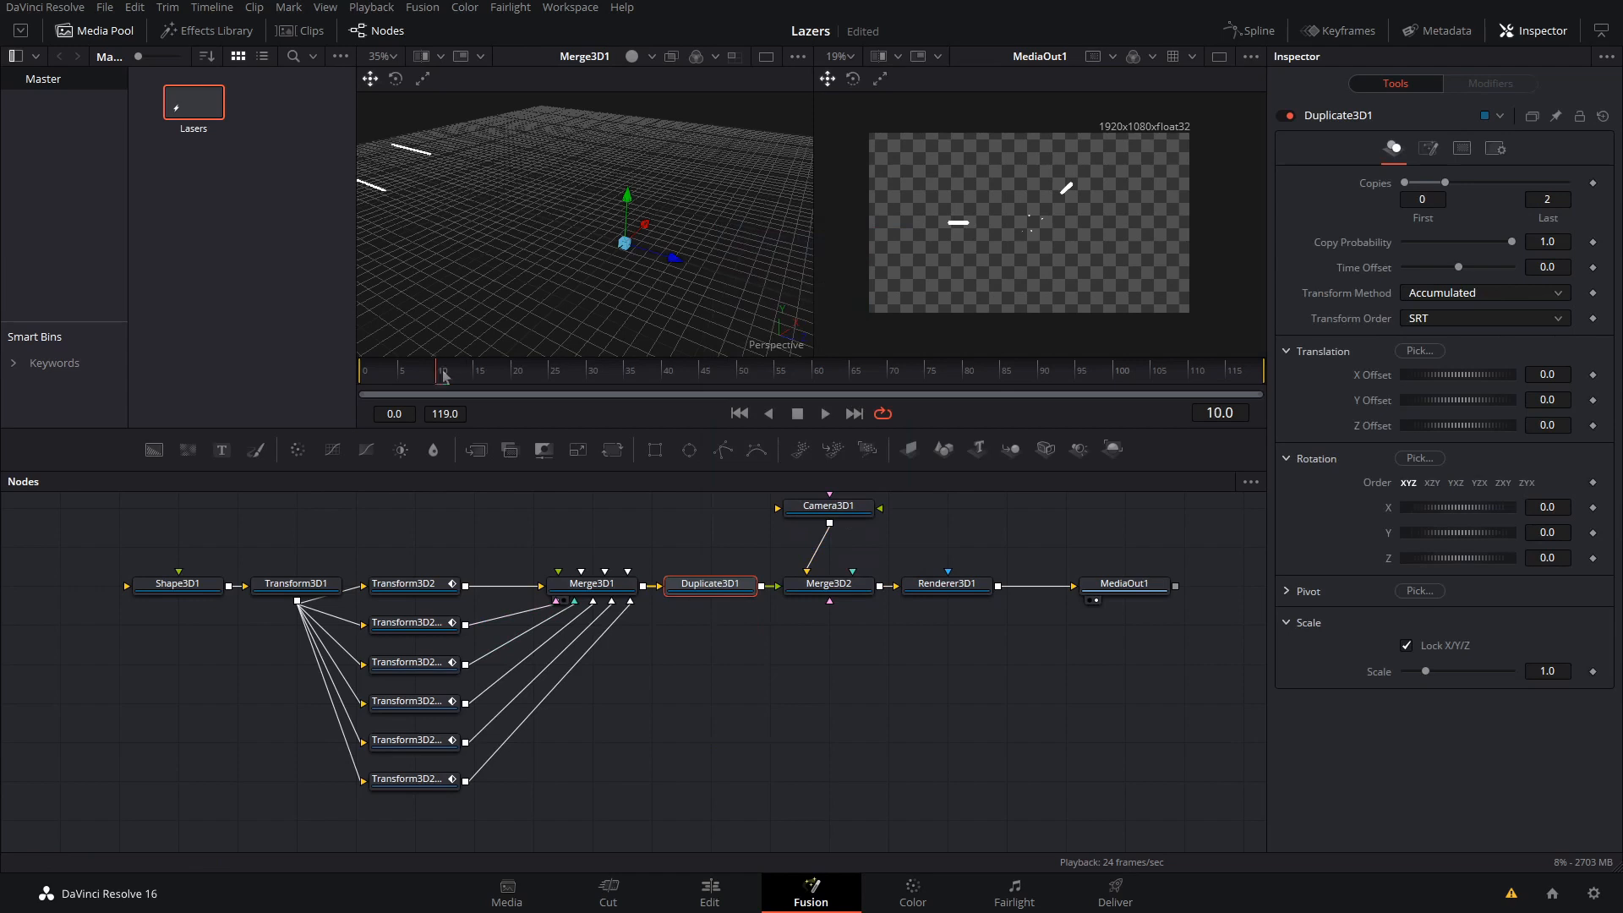
# Set Duplicate3D1's last copy to 10 and its time offset to about -1.95, and scrub through the animation.
pyautogui.moveTo(443, 372); pyautogui.dragTo(470, 418)
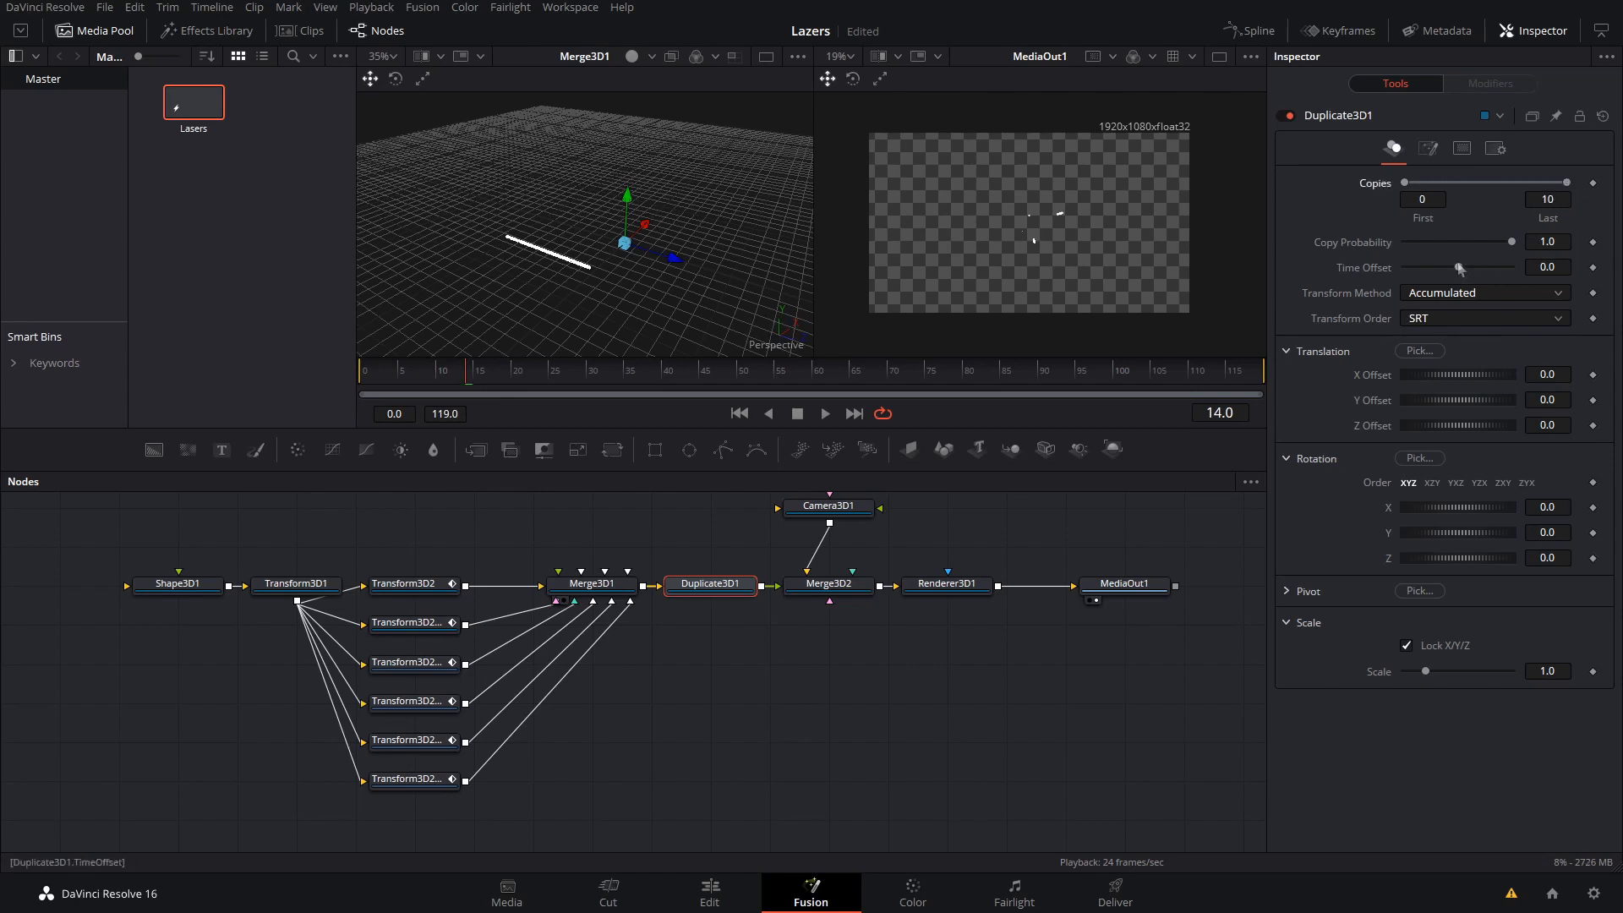
pyautogui.moveTo(1453, 269)
pyautogui.mouseDown()
pyautogui.moveTo(1402, 275)
pyautogui.moveTo(1437, 269)
pyautogui.mouseUp()
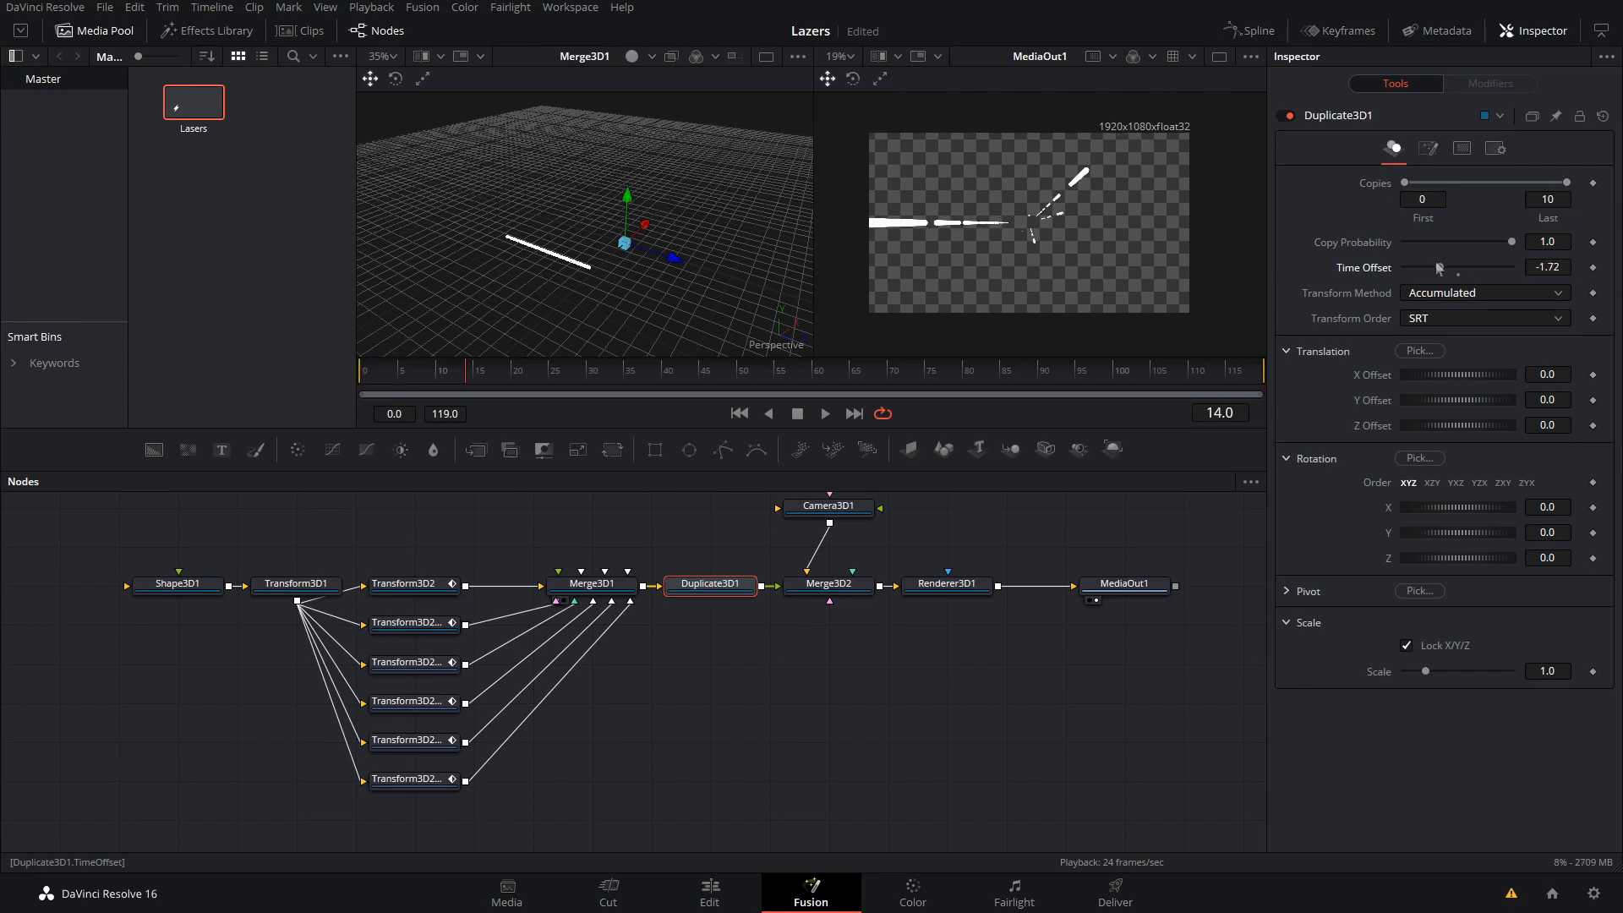
pyautogui.click(480, 378)
pyautogui.moveTo(480, 381); pyautogui.dragTo(510, 381)
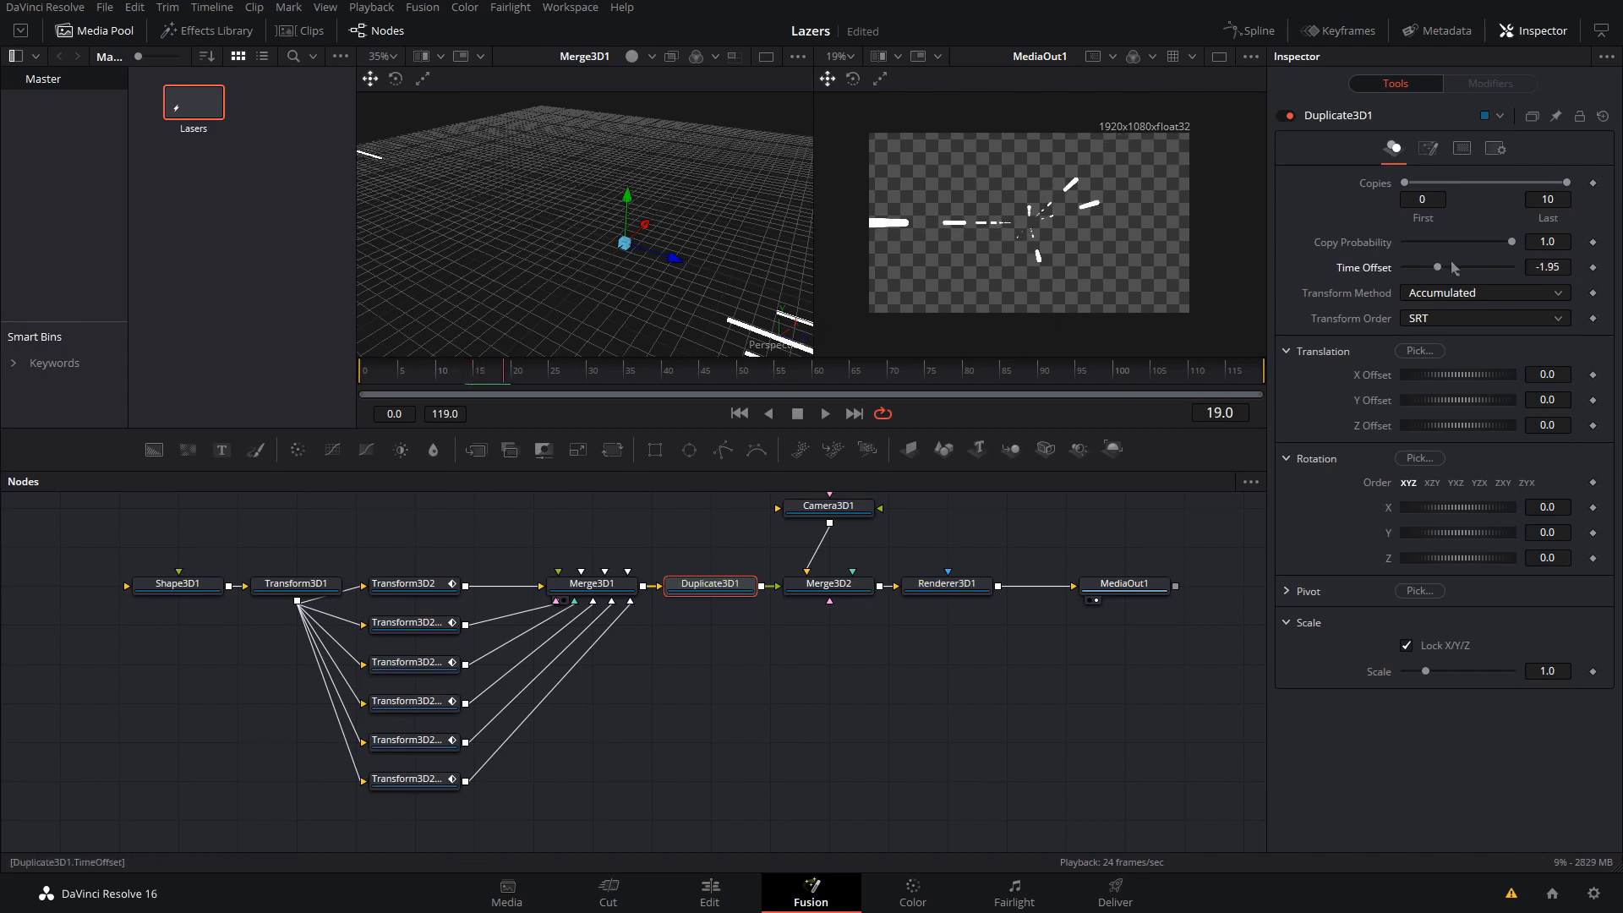
# Set Duplicate3D1's time offset to about -3.05 and play back the lasers.
pyautogui.moveTo(1437, 269); pyautogui.dragTo(1426, 270)
pyautogui.moveTo(493, 380); pyautogui.dragTo(247, 395)
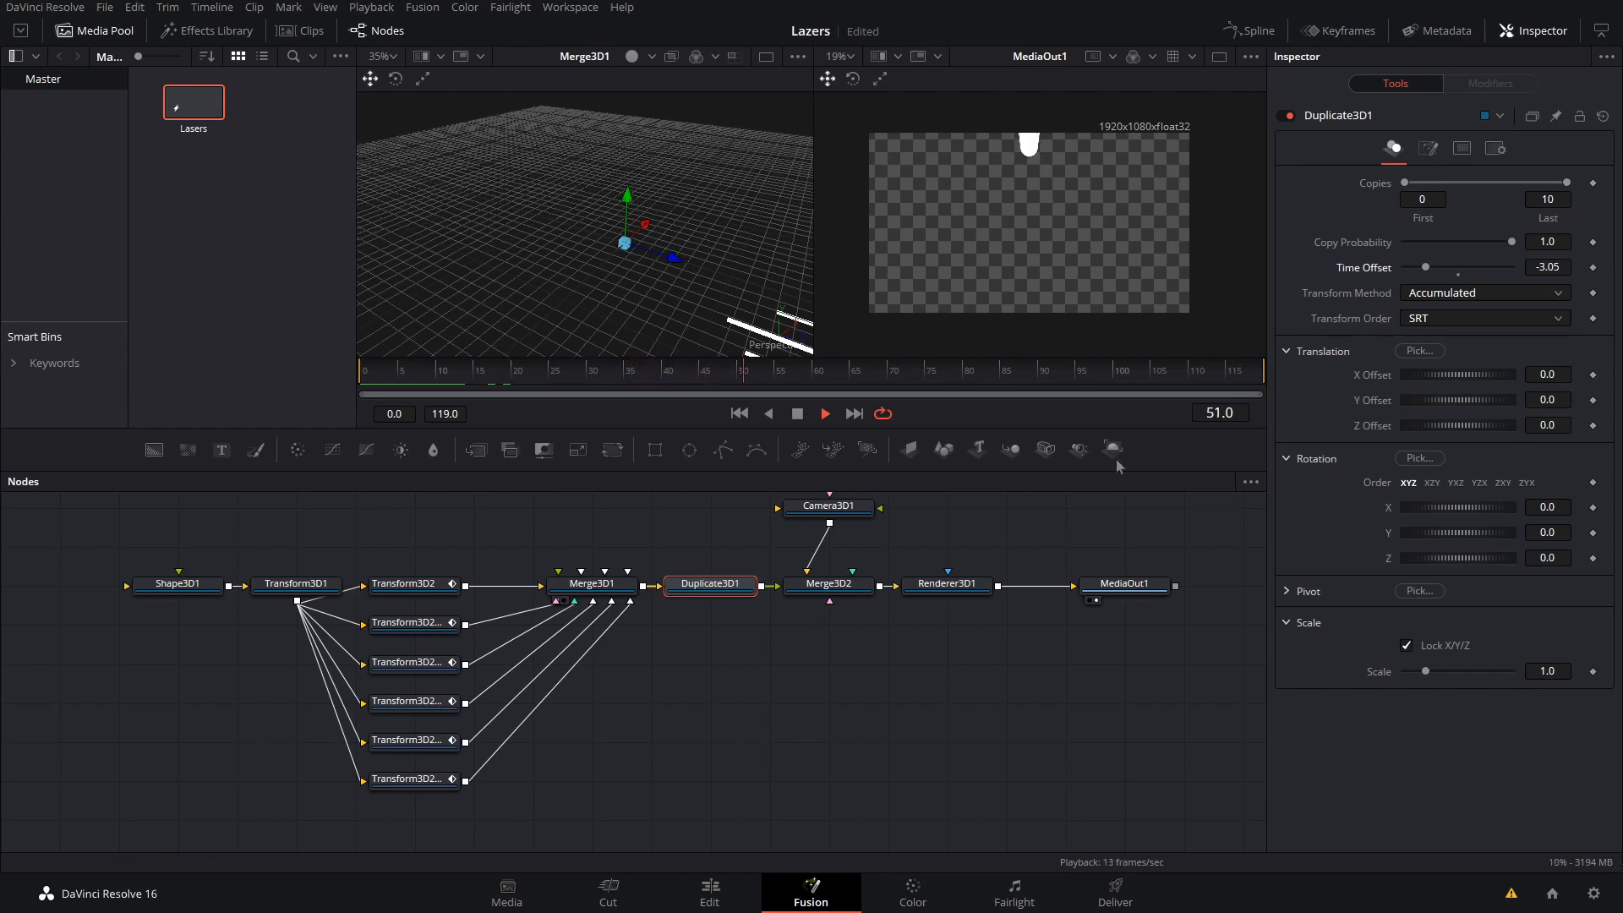
pyautogui.press('space')
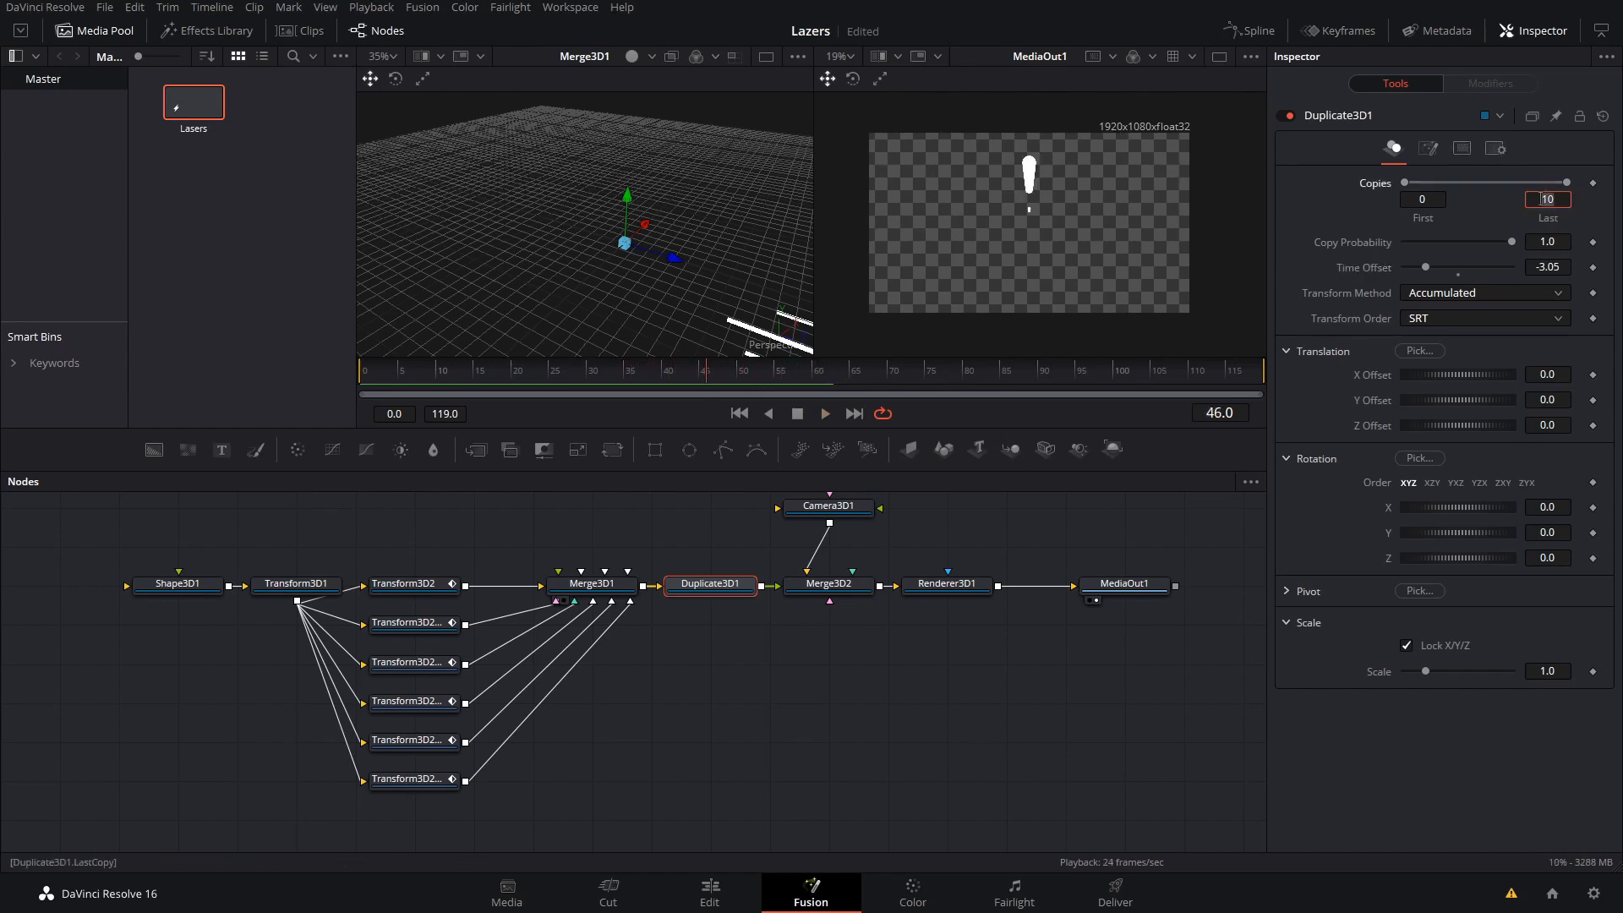
# Try 20 and 30 as Duplicate3D1's last copy, scrubbing and playing back the laser animation to compare them.
pyautogui.write('20')
pyautogui.press('Tab')
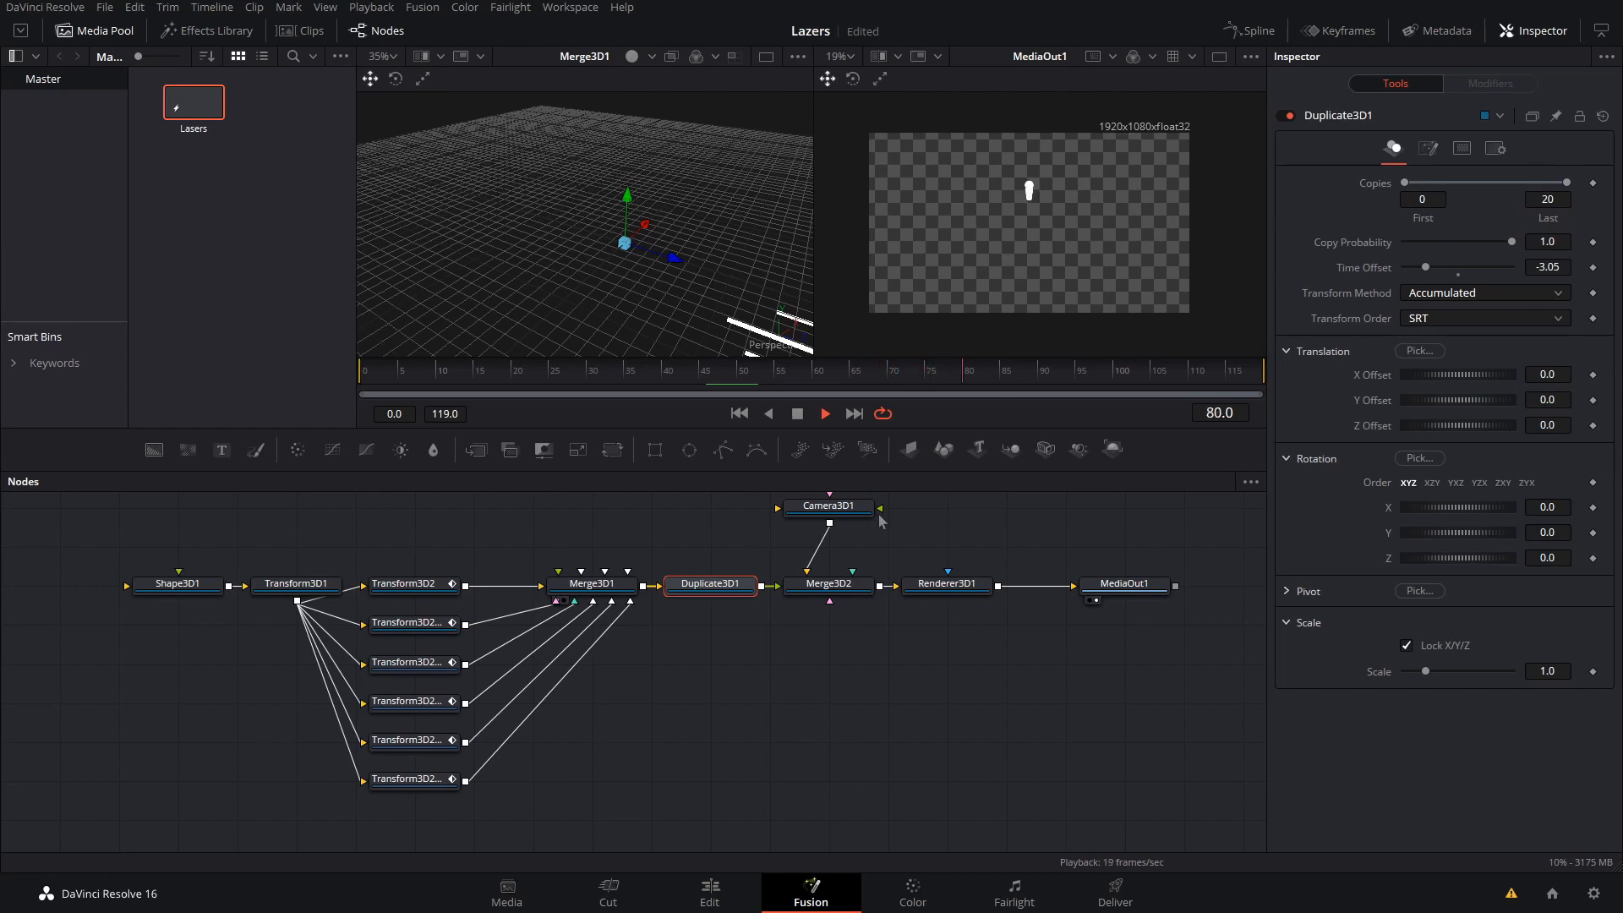
pyautogui.press('space')
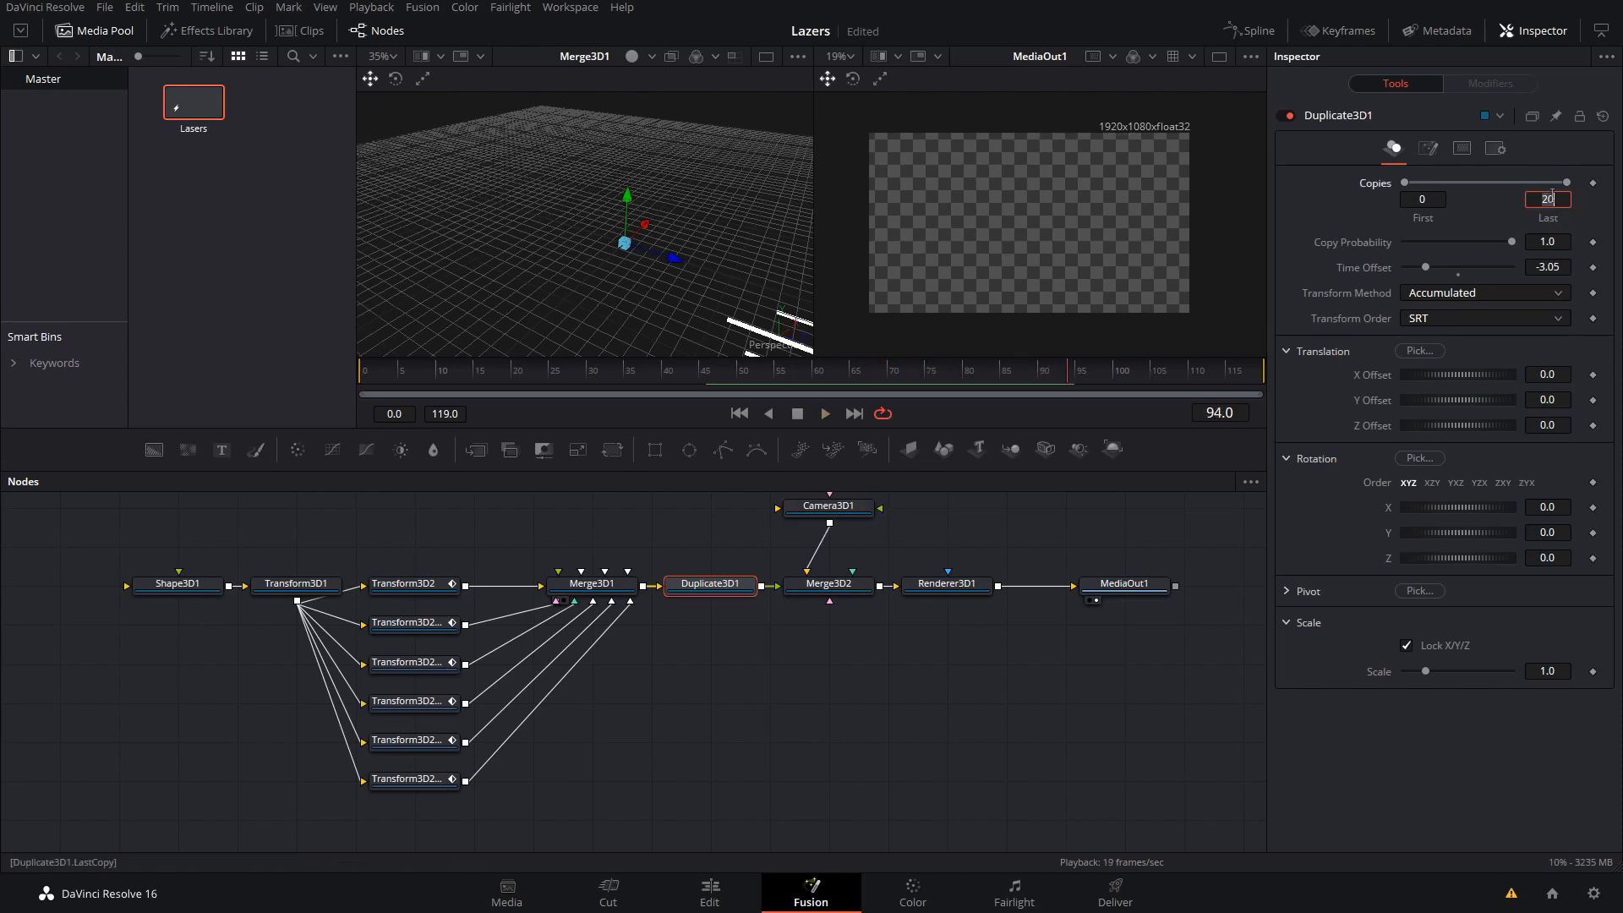
pyautogui.press('Tab')
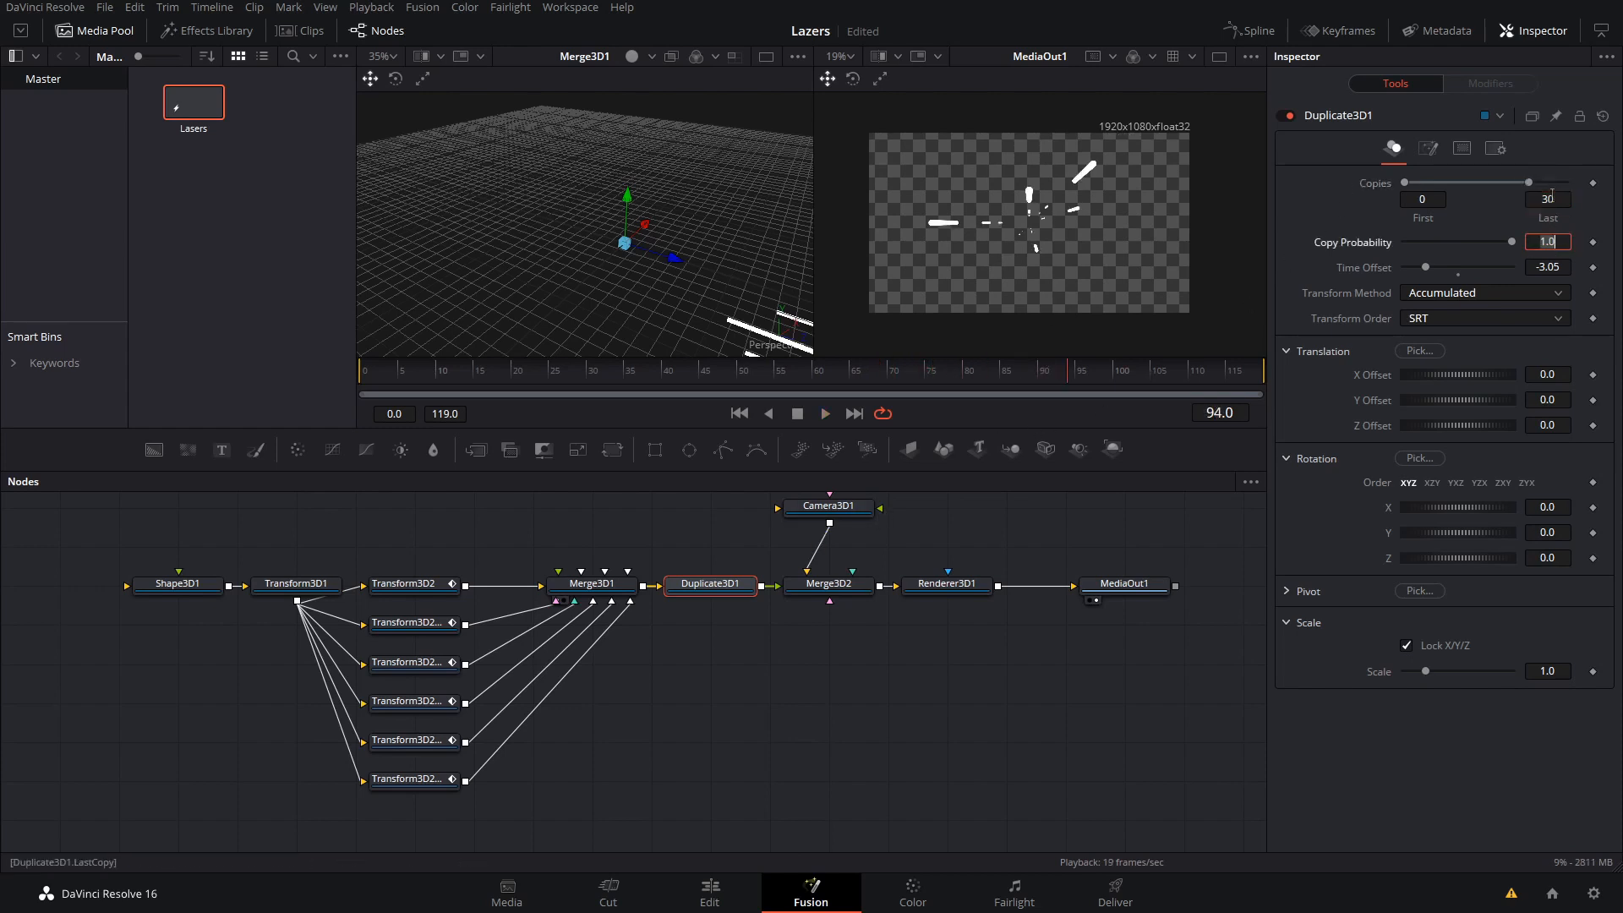
pyautogui.moveTo(1112, 379); pyautogui.dragTo(1177, 380)
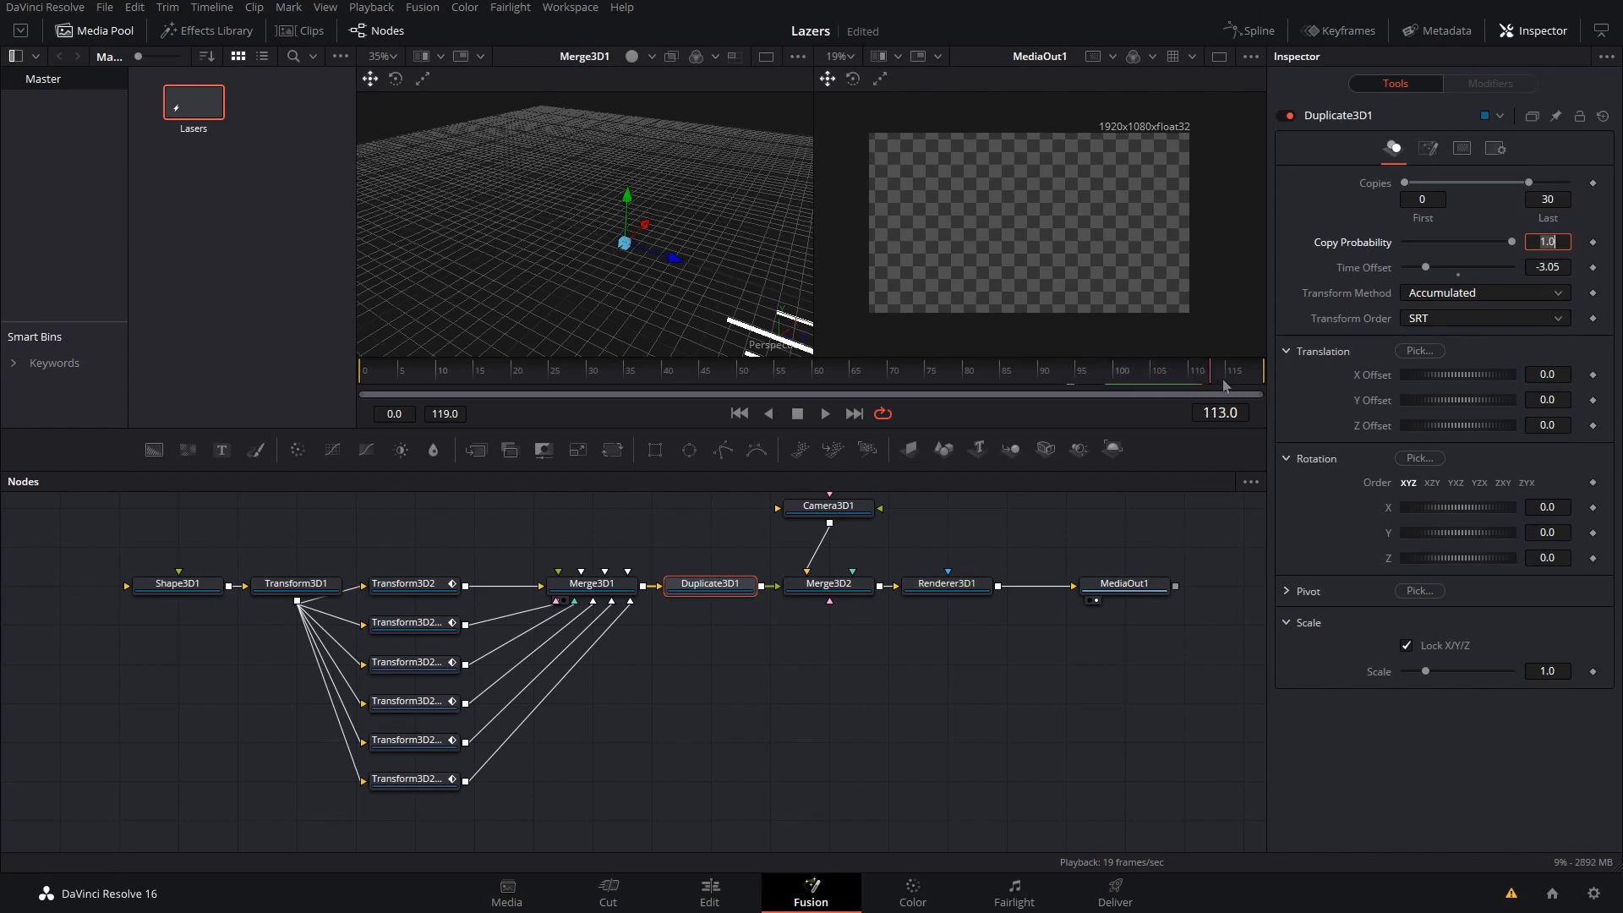
pyautogui.moveTo(738, 391); pyautogui.dragTo(5, 372)
pyautogui.press('BackSpace')
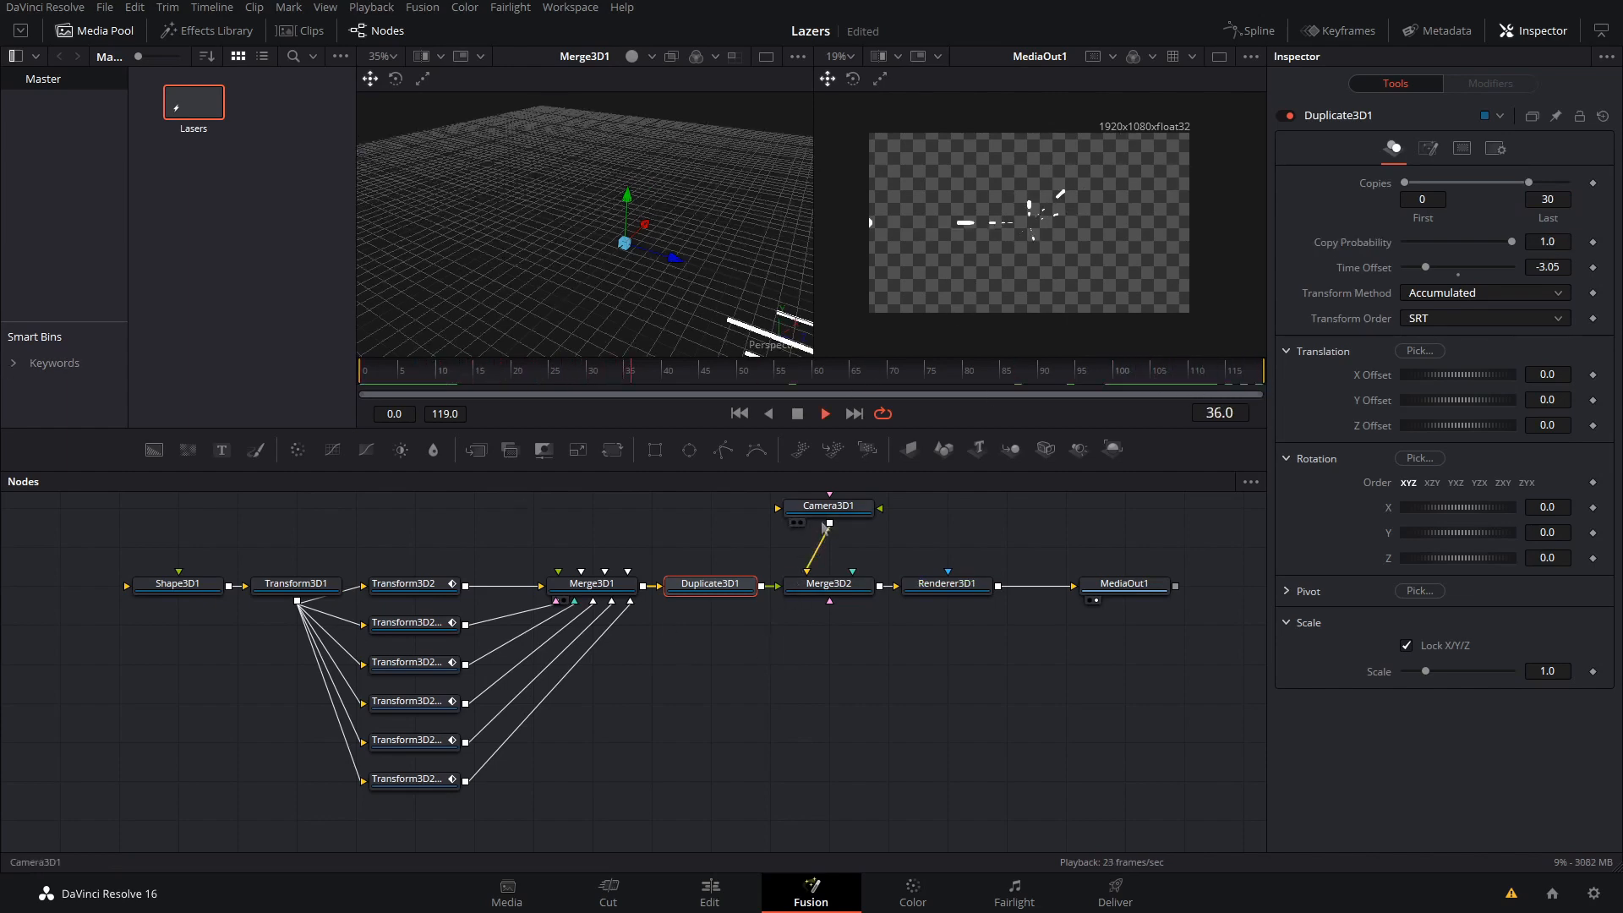
pyautogui.press('space')
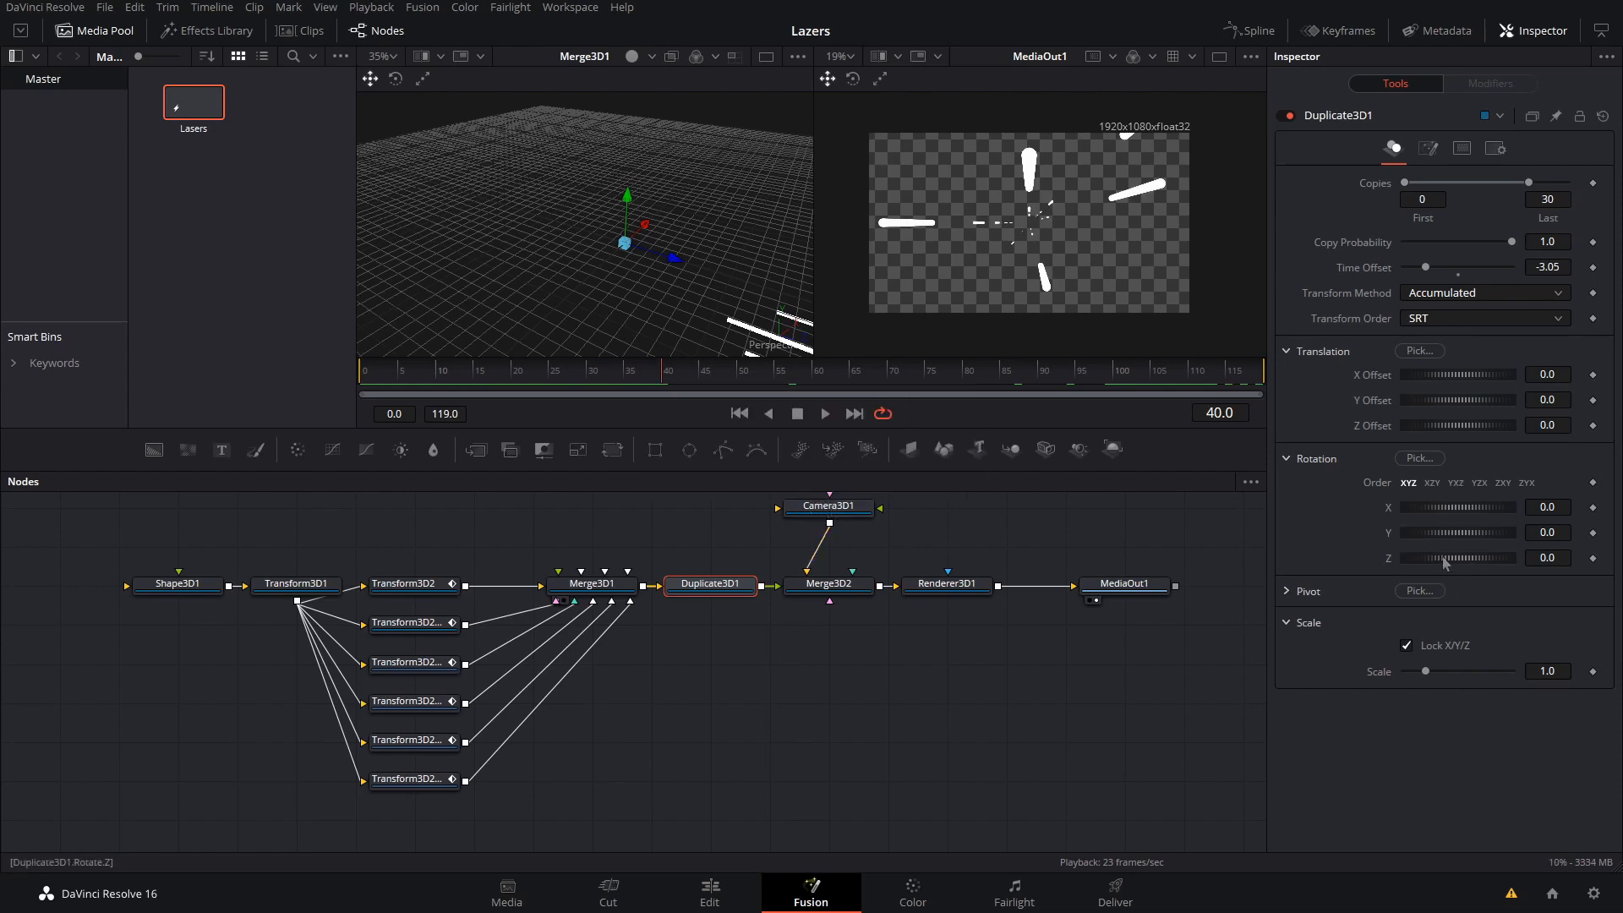
# Set Duplicate3D1's Z rotation to 13, time offset to about -3.75 and last copy to 19, and play back the lasers.
pyautogui.moveTo(1466, 566); pyautogui.dragTo(1468, 564)
pyautogui.press('space')
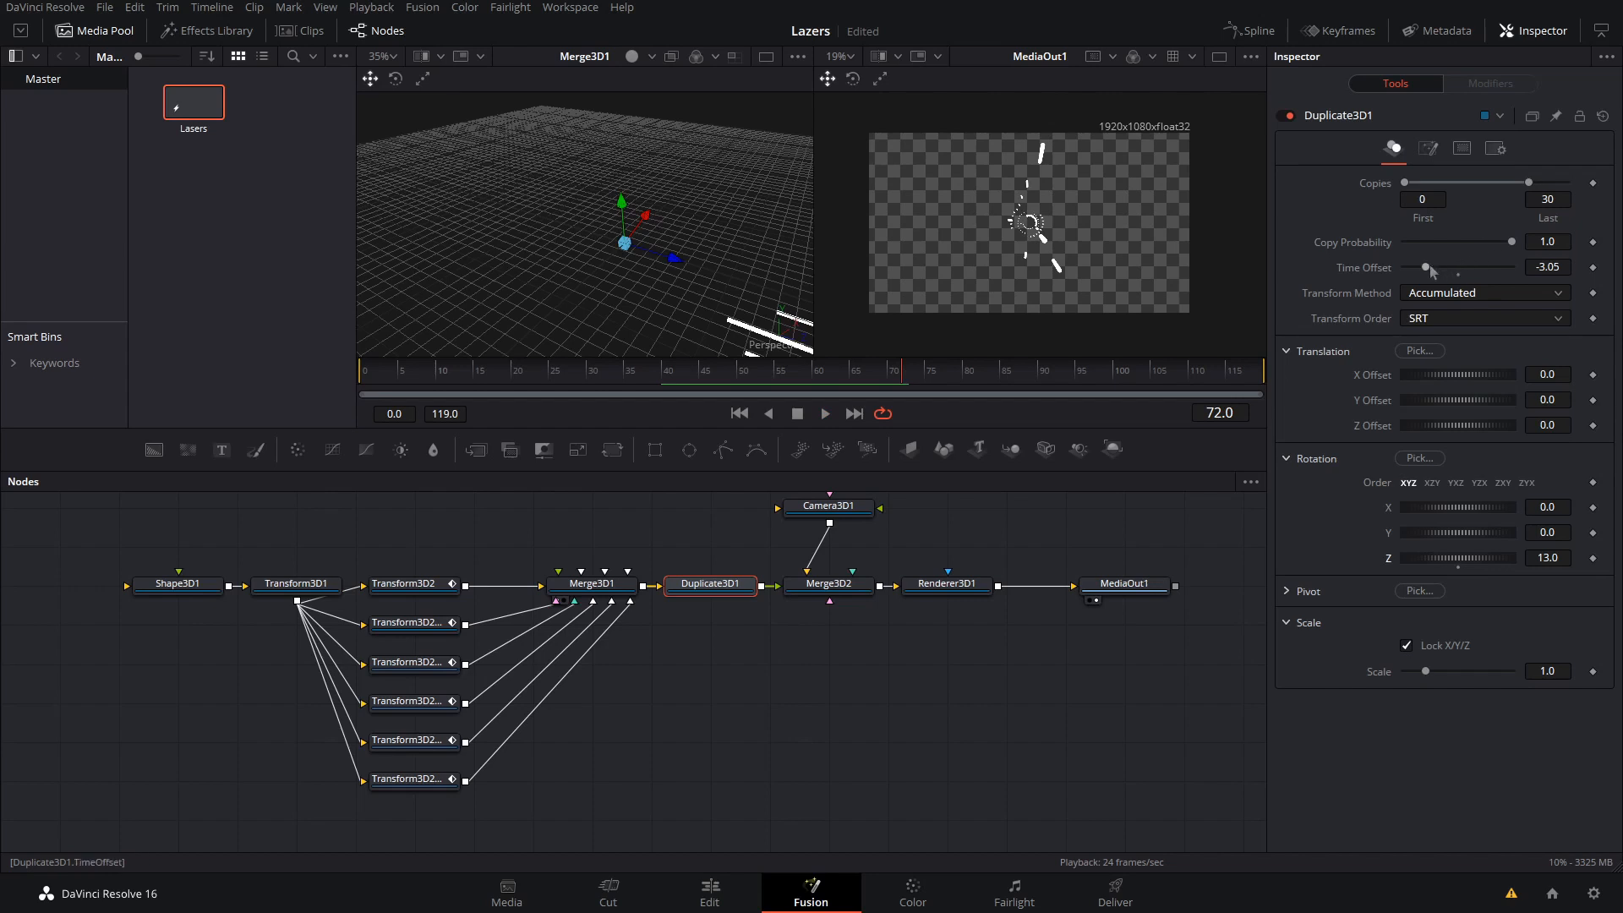
pyautogui.moveTo(1429, 267); pyautogui.dragTo(1425, 280)
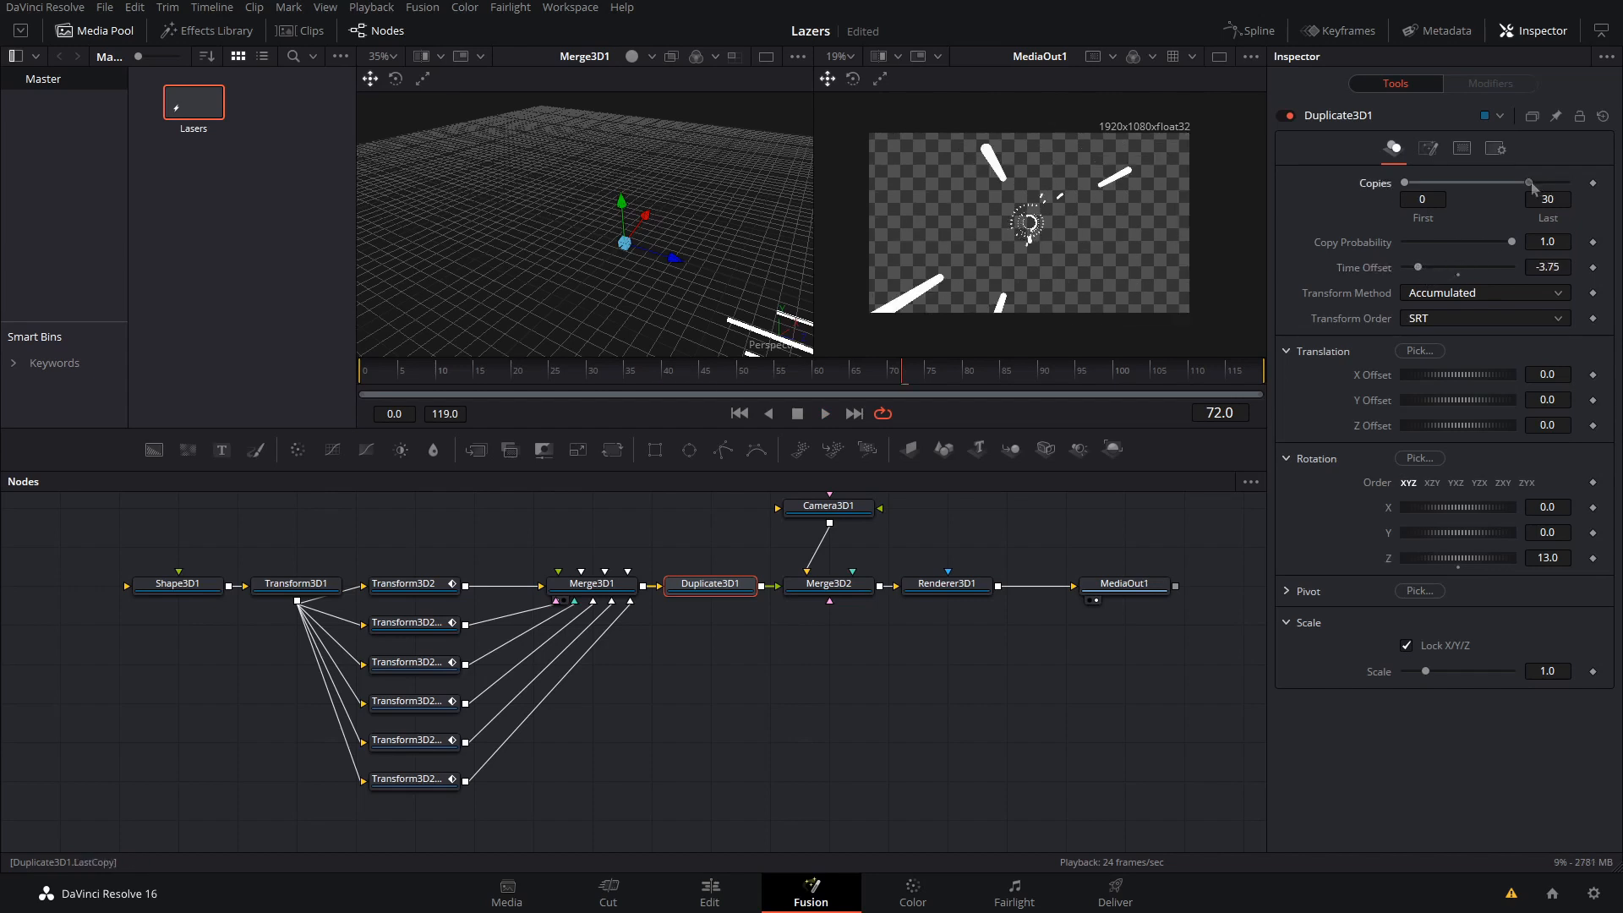
pyautogui.moveTo(1528, 183); pyautogui.dragTo(1484, 205)
pyautogui.press('space')
pyautogui.press('space')
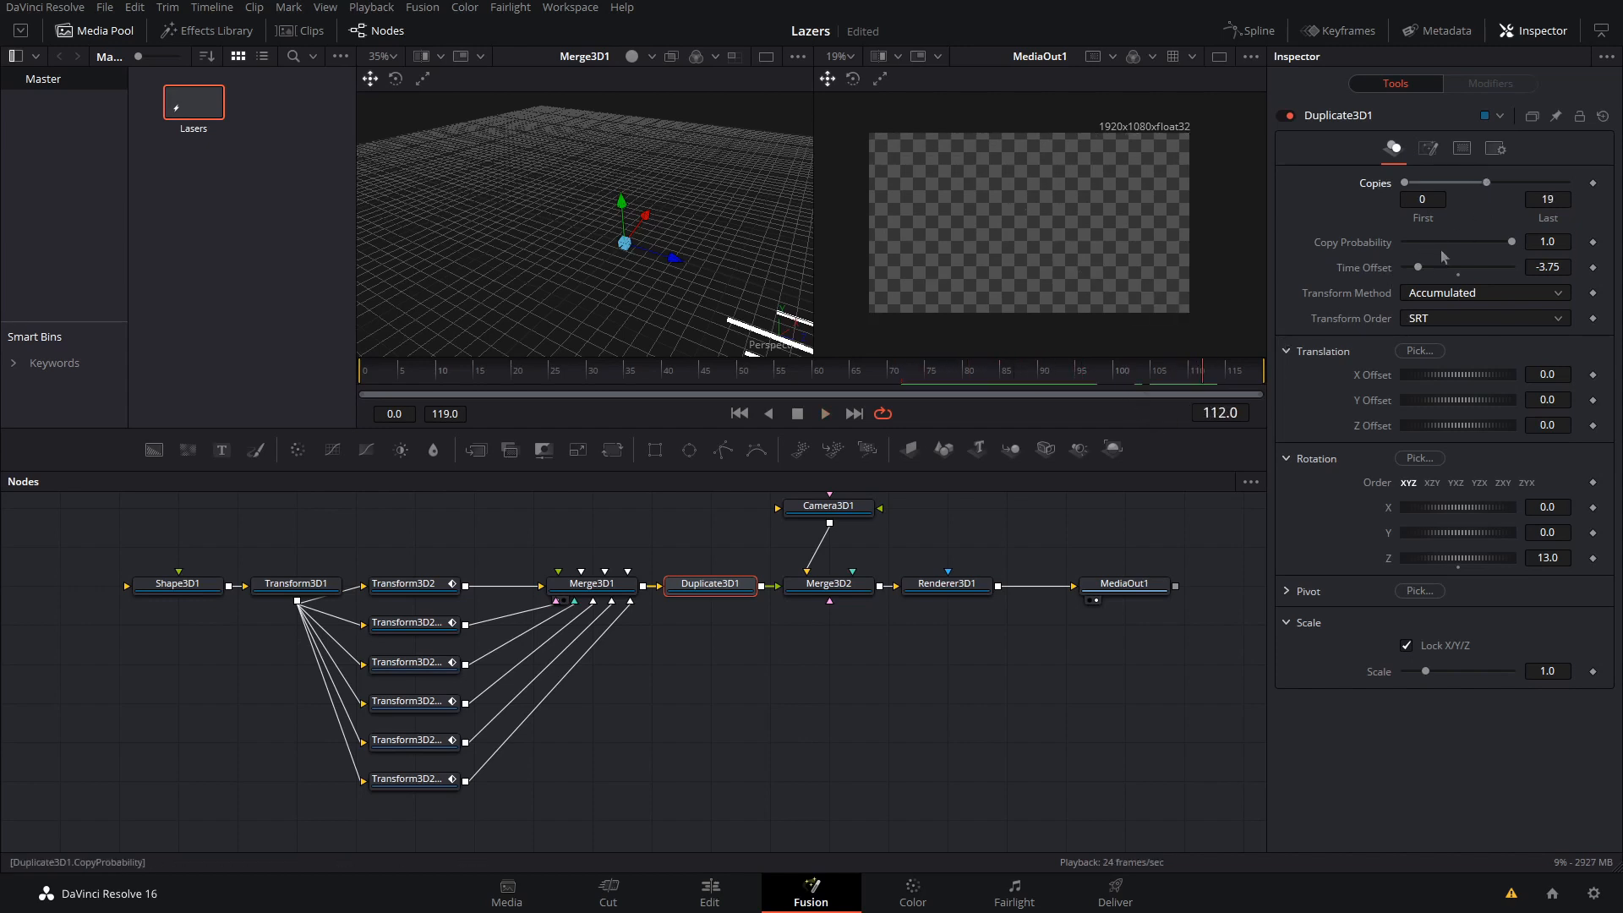
# Set Duplicate3D1's jitter time offset to 5 and its translation jitter to about X 0.841, Y 0.275 and Z 3.928.
pyautogui.click(1428, 148)
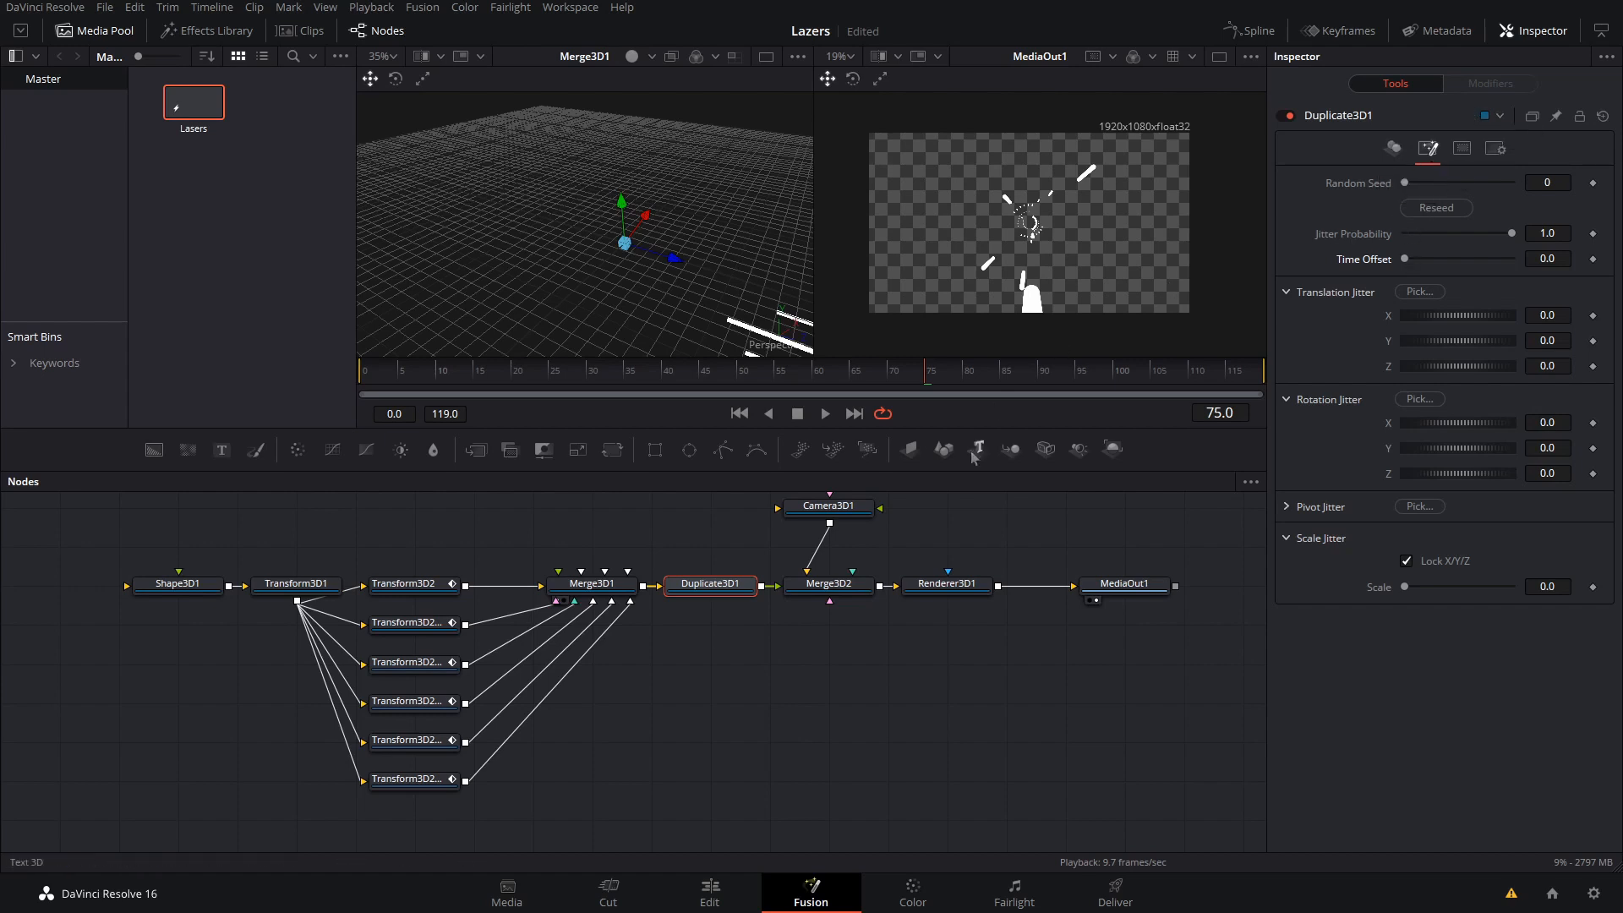
pyautogui.click(1463, 148)
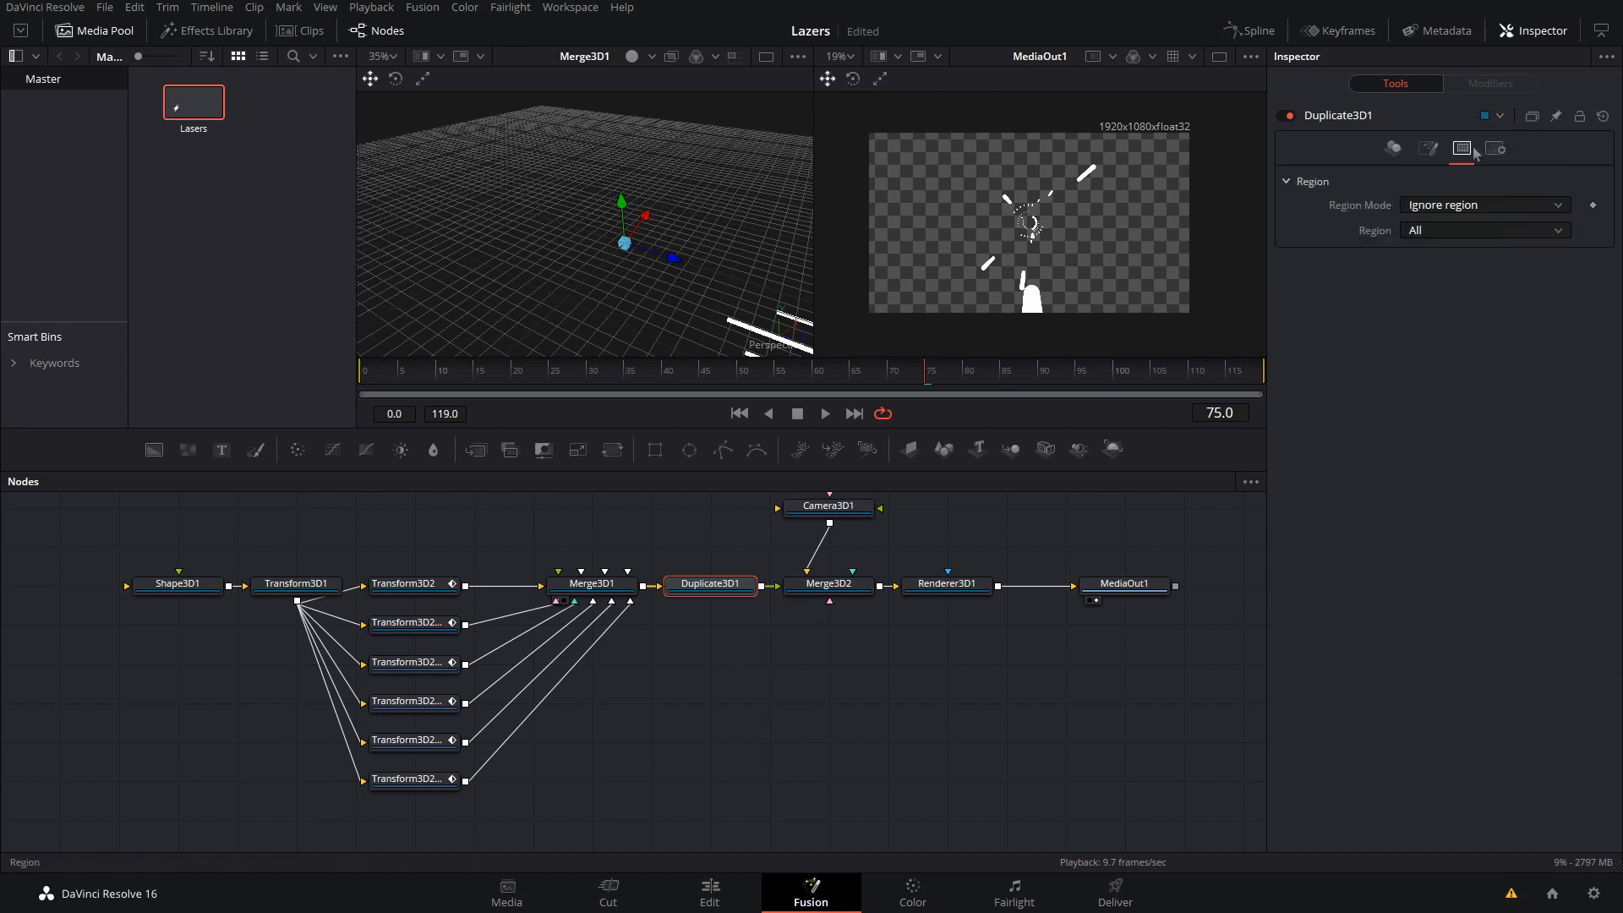
pyautogui.click(1433, 149)
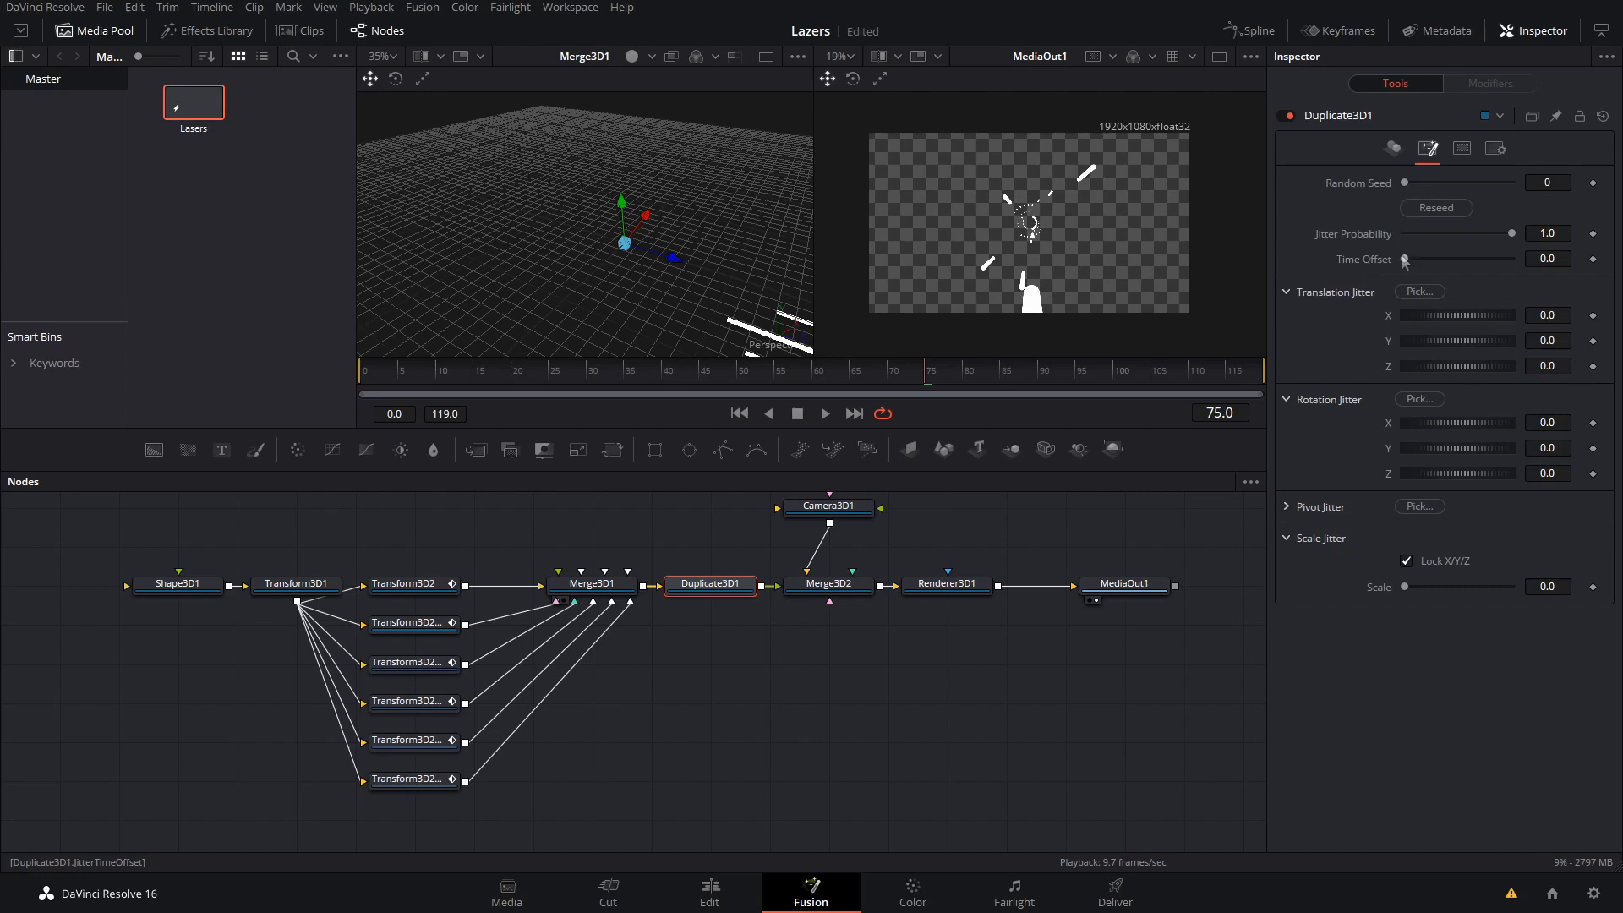
pyautogui.moveTo(1412, 260); pyautogui.dragTo(1519, 267)
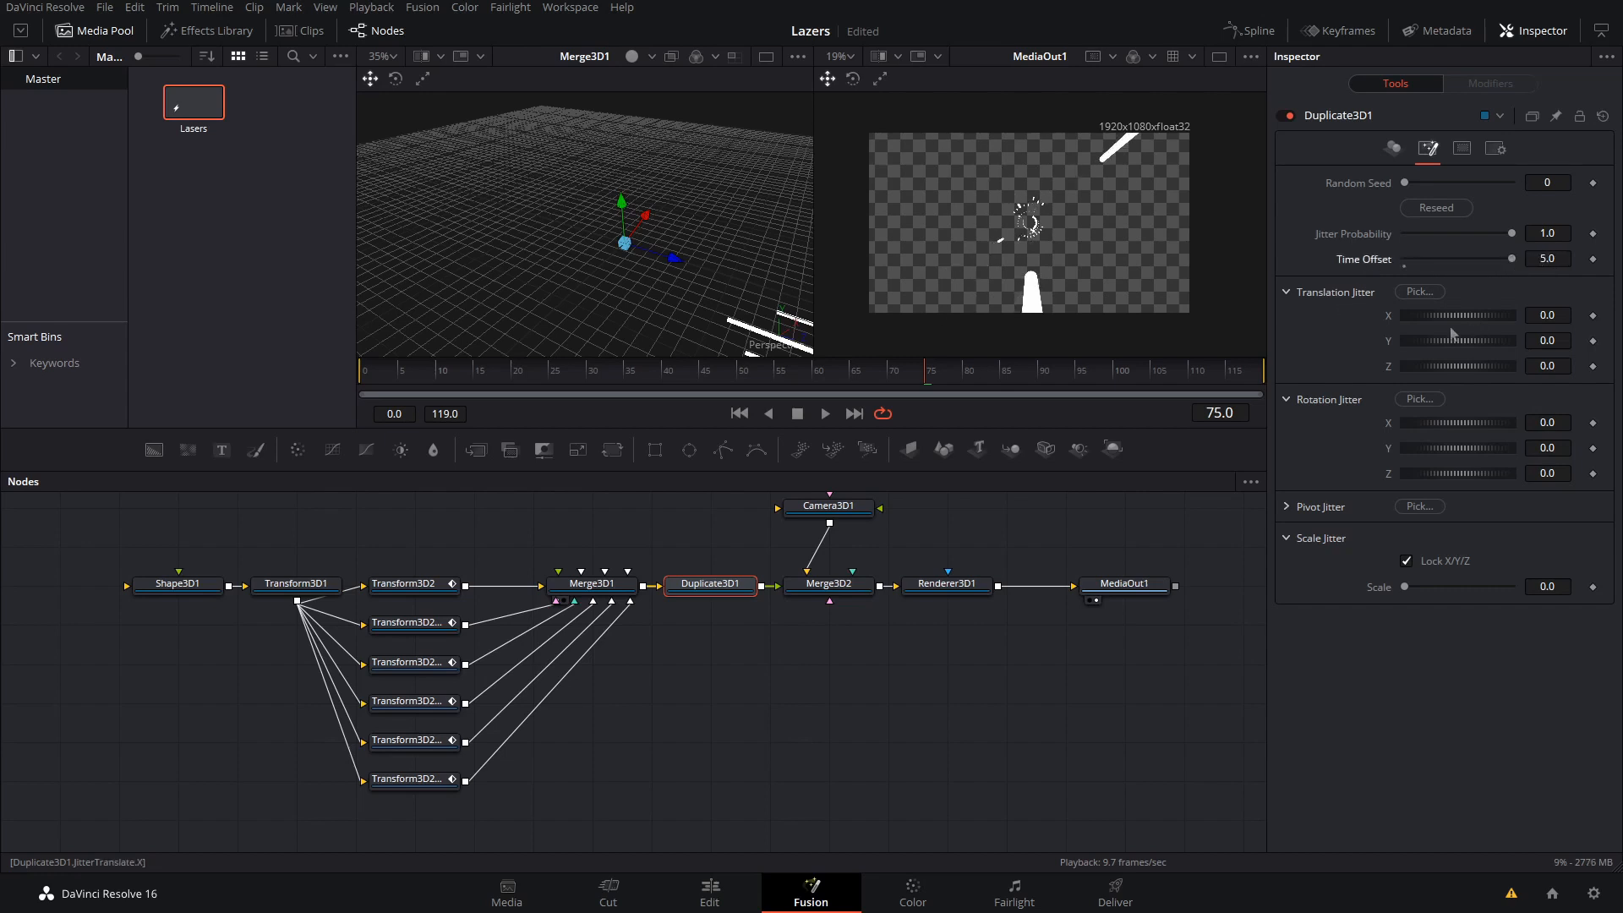
pyautogui.moveTo(1451, 316); pyautogui.dragTo(1464, 367)
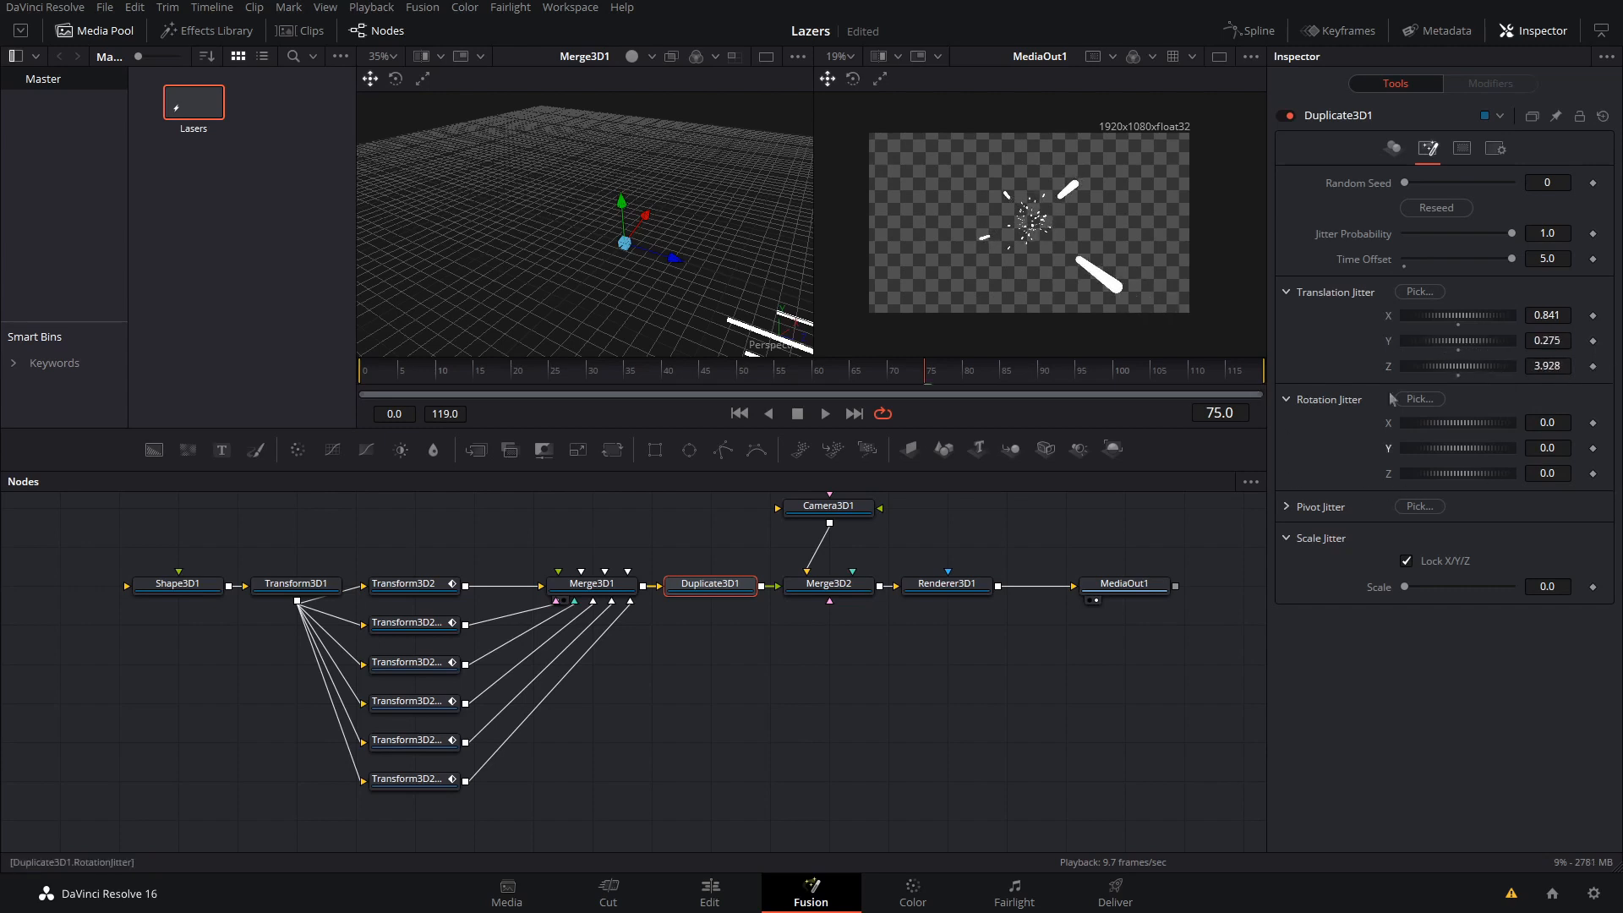
pyautogui.moveTo(1431, 448); pyautogui.dragTo(1447, 449)
pyautogui.hotkey('ctrl', 'z')
# Play back the jittered lasers from the first frame and inspect frames near the end of the timeline.
pyautogui.moveTo(926, 377); pyautogui.dragTo(2, 476)
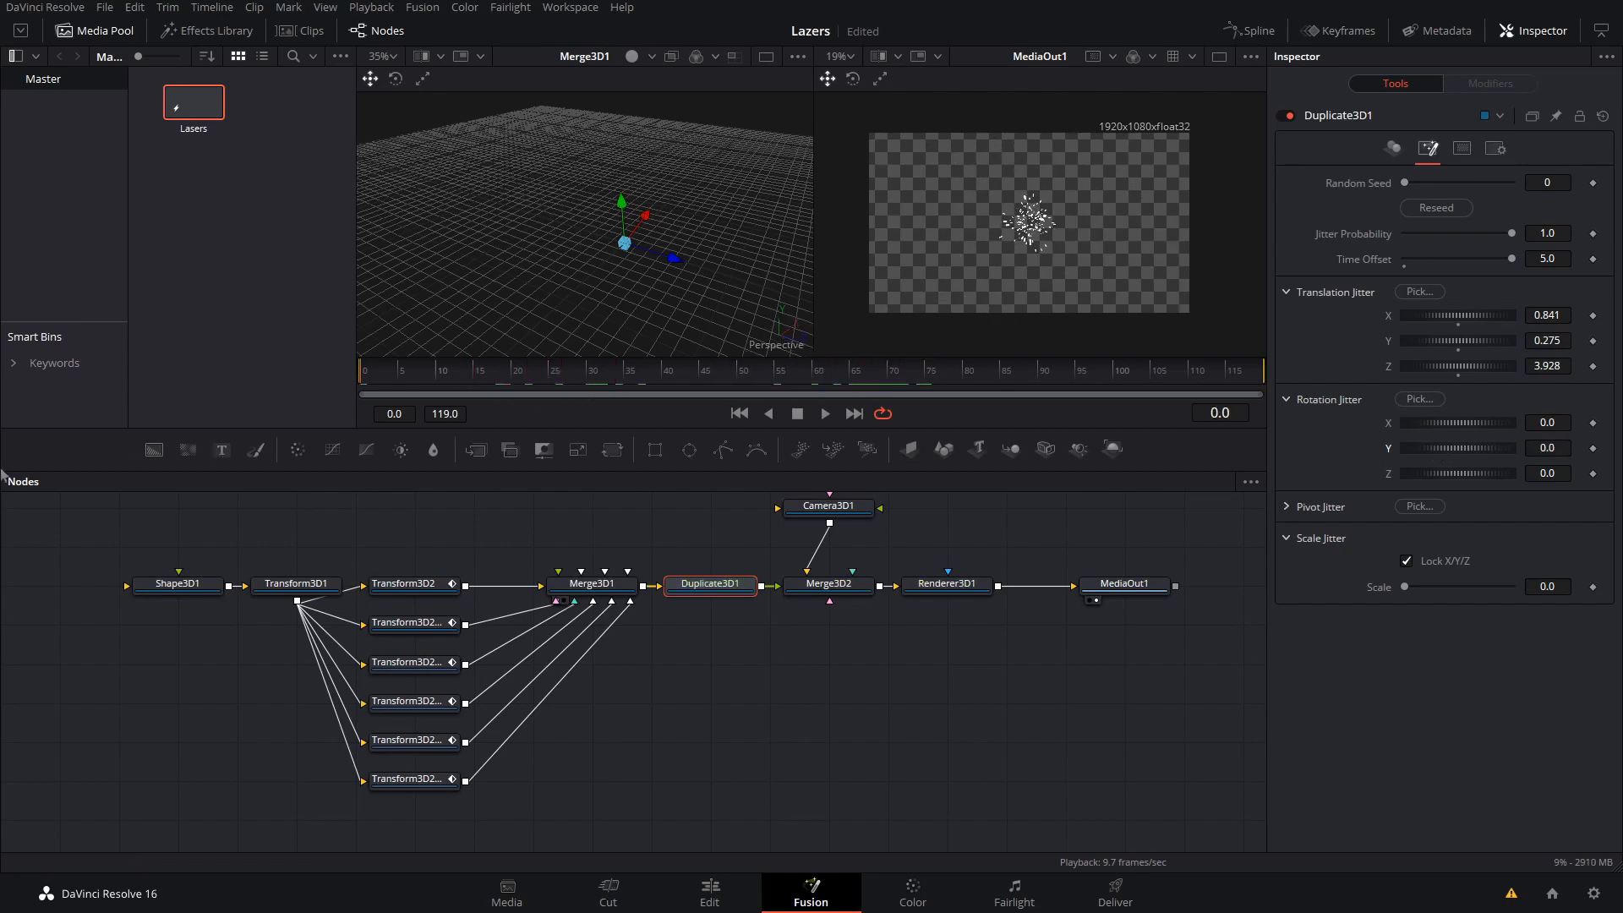
pyautogui.press('space')
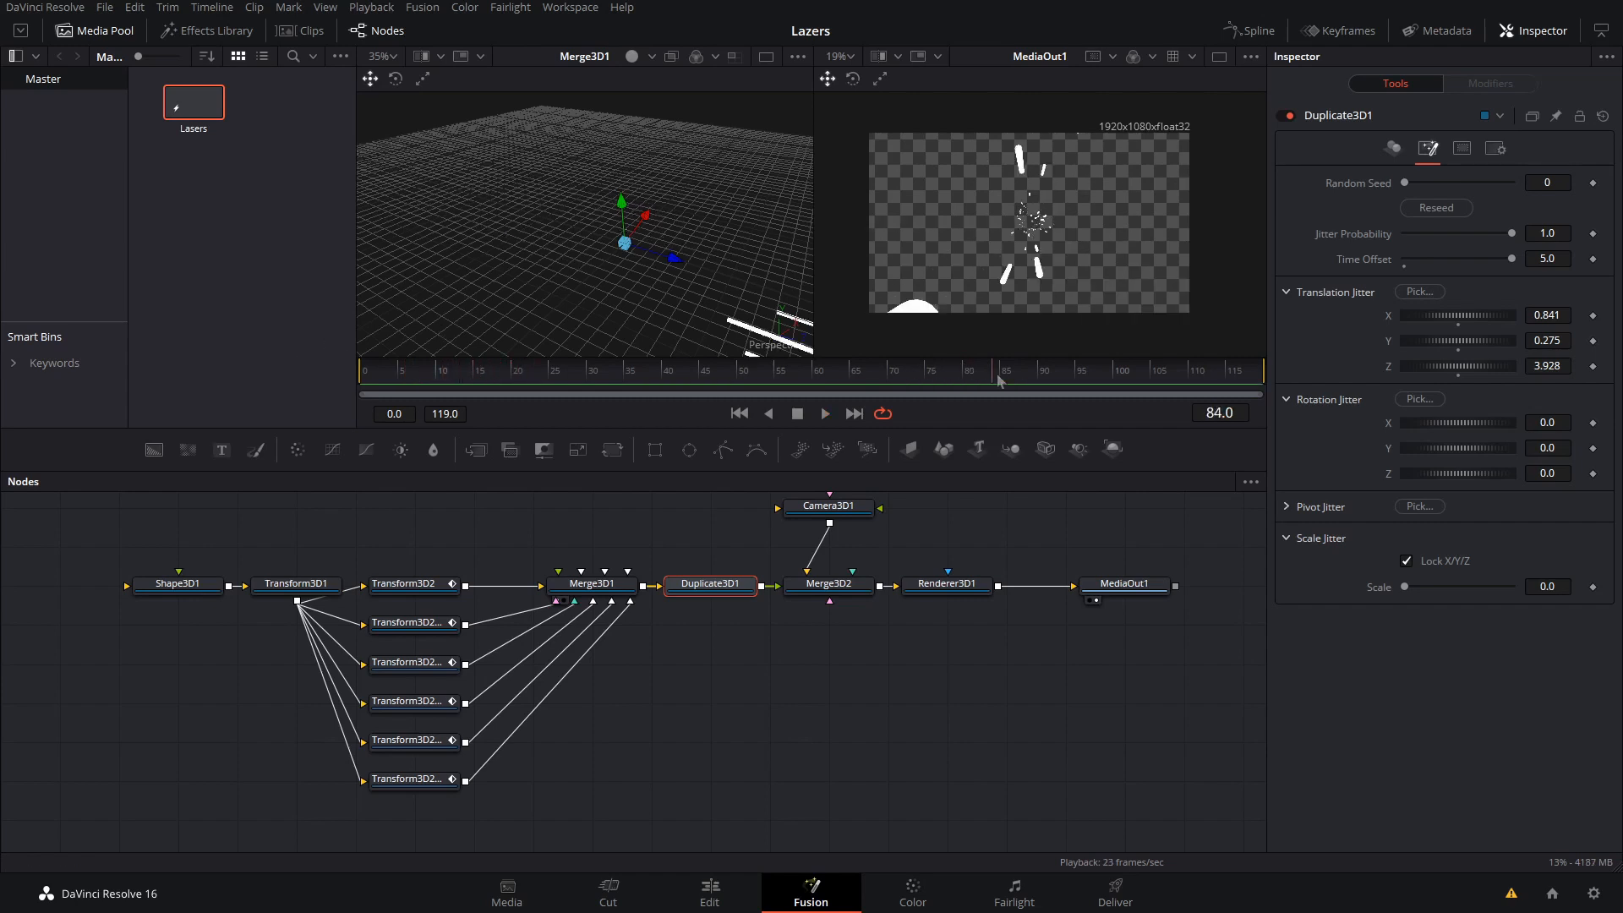
pyautogui.click(1113, 376)
pyautogui.moveTo(1113, 391); pyautogui.dragTo(1143, 391)
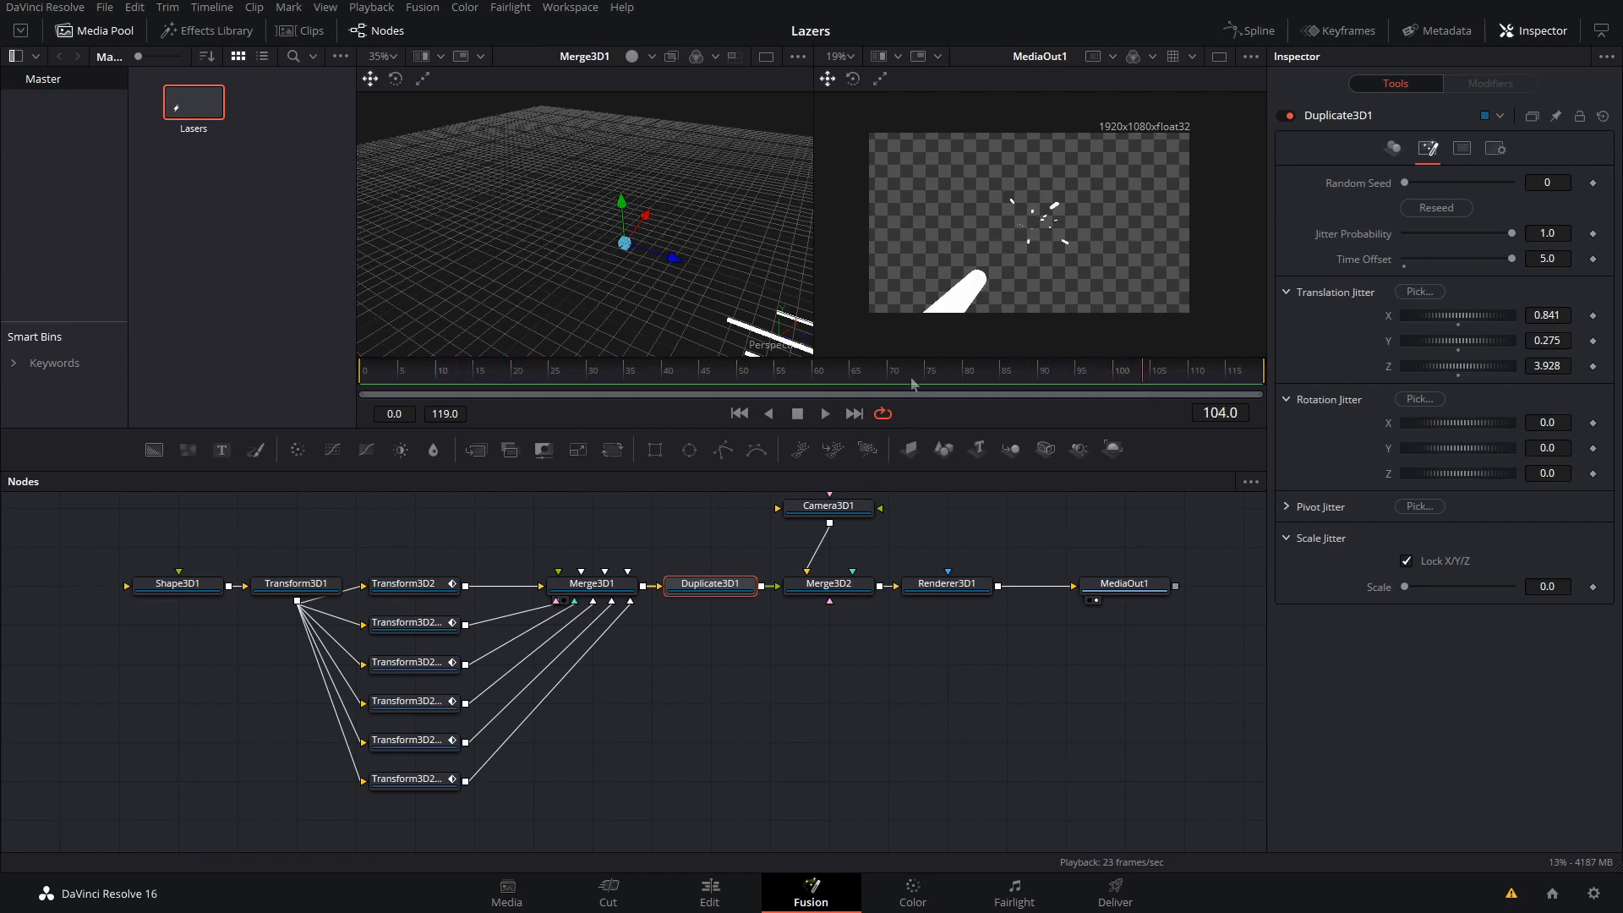
# Move Camera3D1 forward along its Z axis toward the lasers and play back the animation from the start.
pyautogui.click(833, 507)
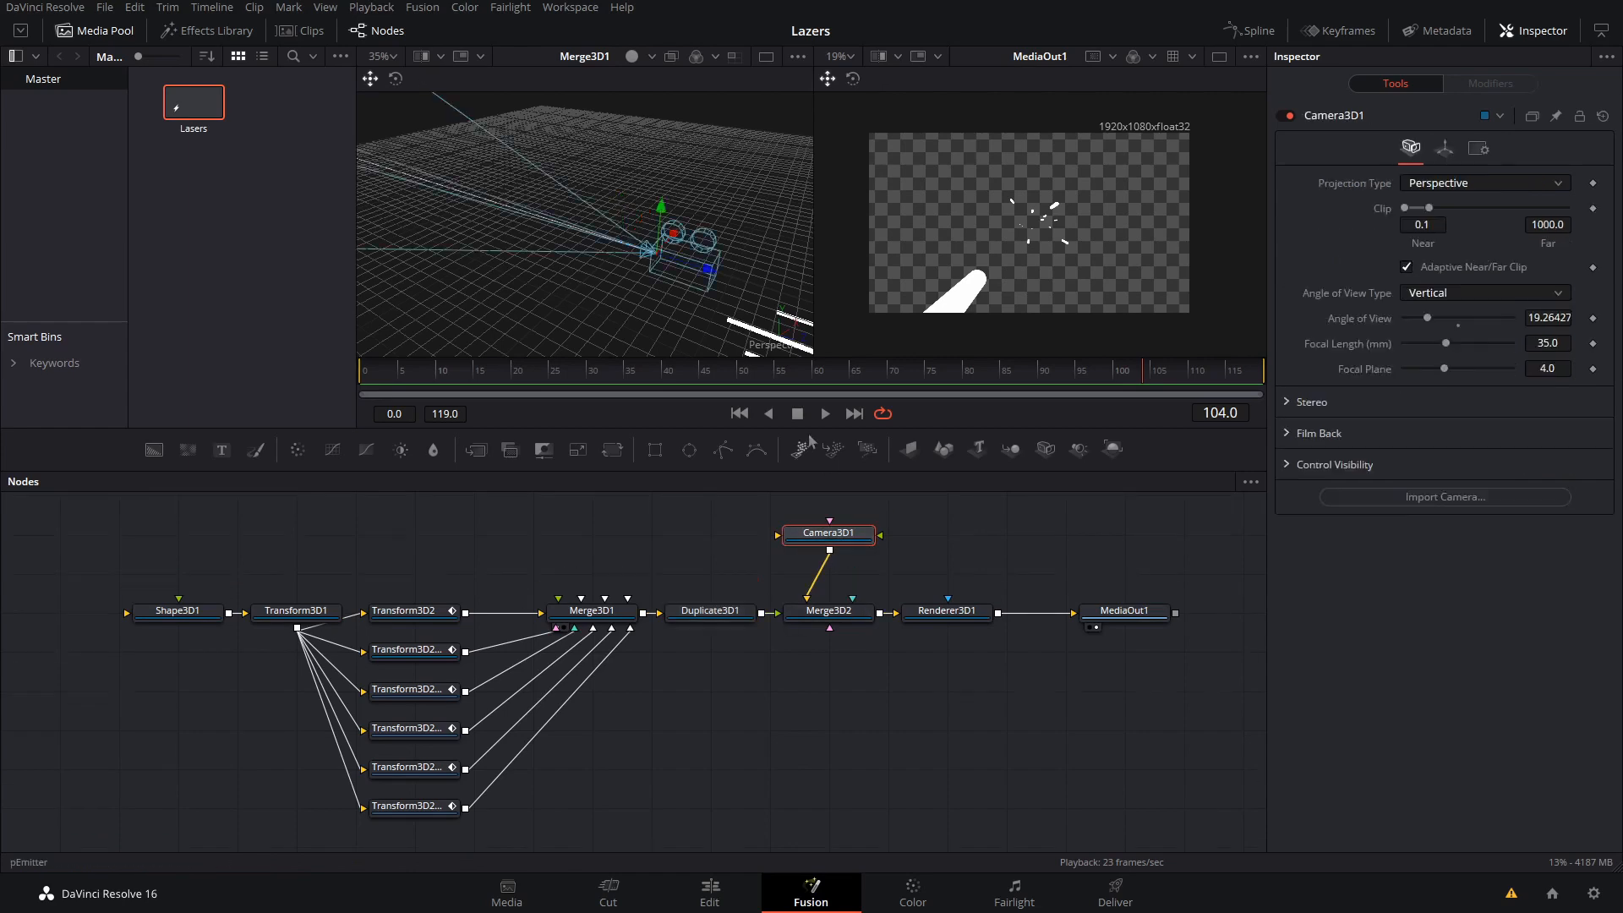
pyautogui.moveTo(709, 270); pyautogui.dragTo(662, 269)
pyautogui.moveTo(1128, 368); pyautogui.dragTo(58, 413)
pyautogui.press('space')
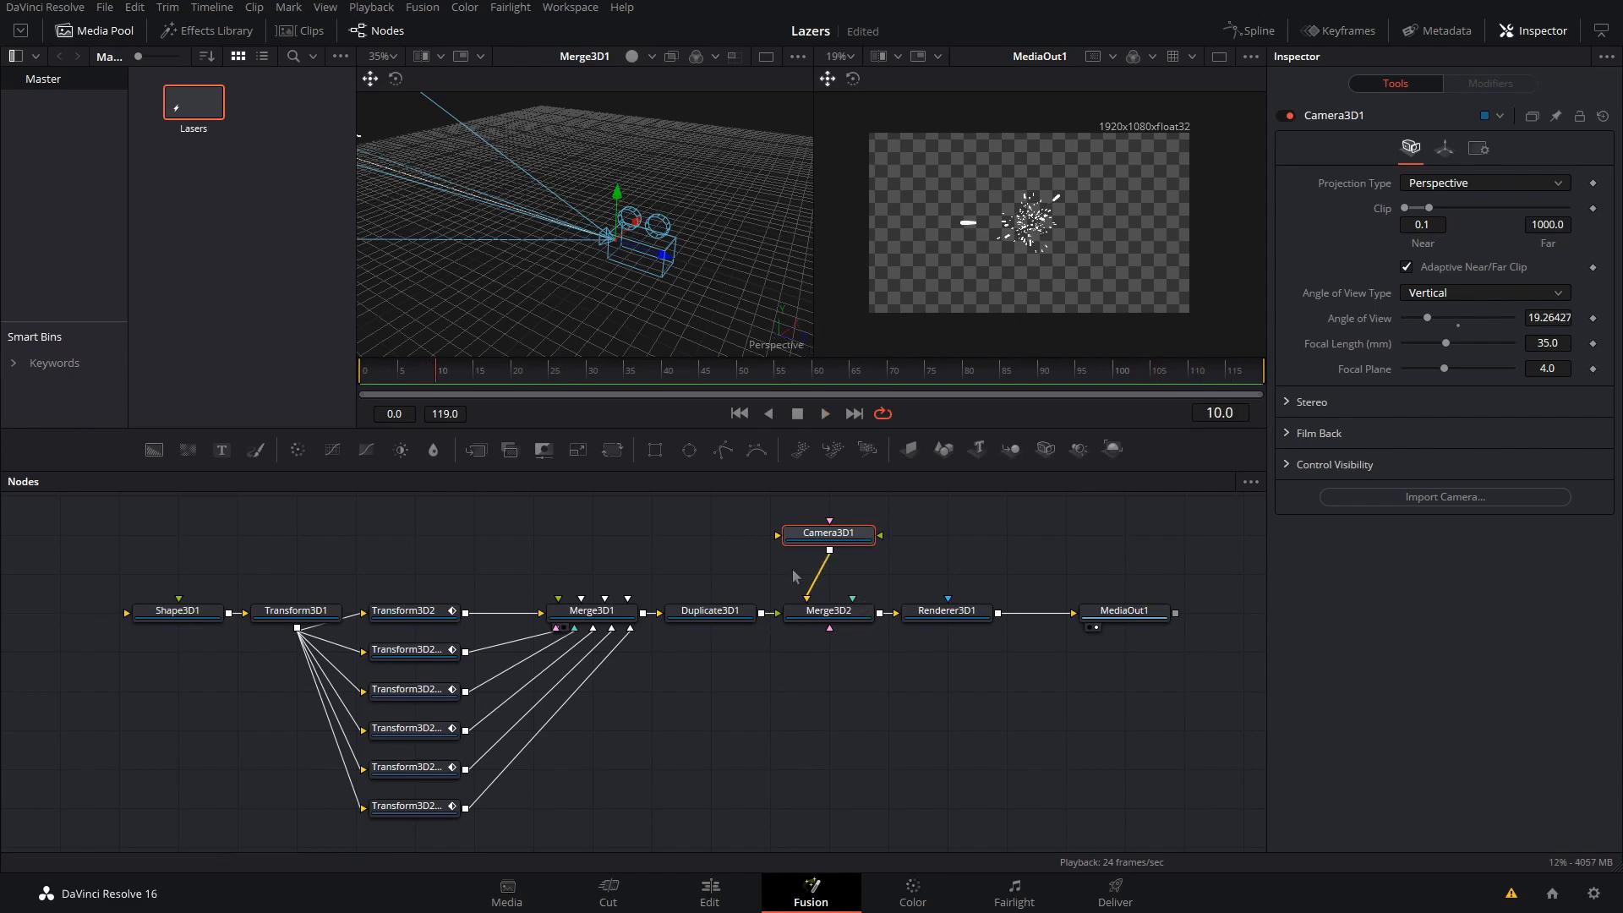
# Set Camera3D1's far clip to 15 with adaptive near/far clipping off, and check the lasers in playback.
pyautogui.moveTo(474, 190); pyautogui.dragTo(592, 233)
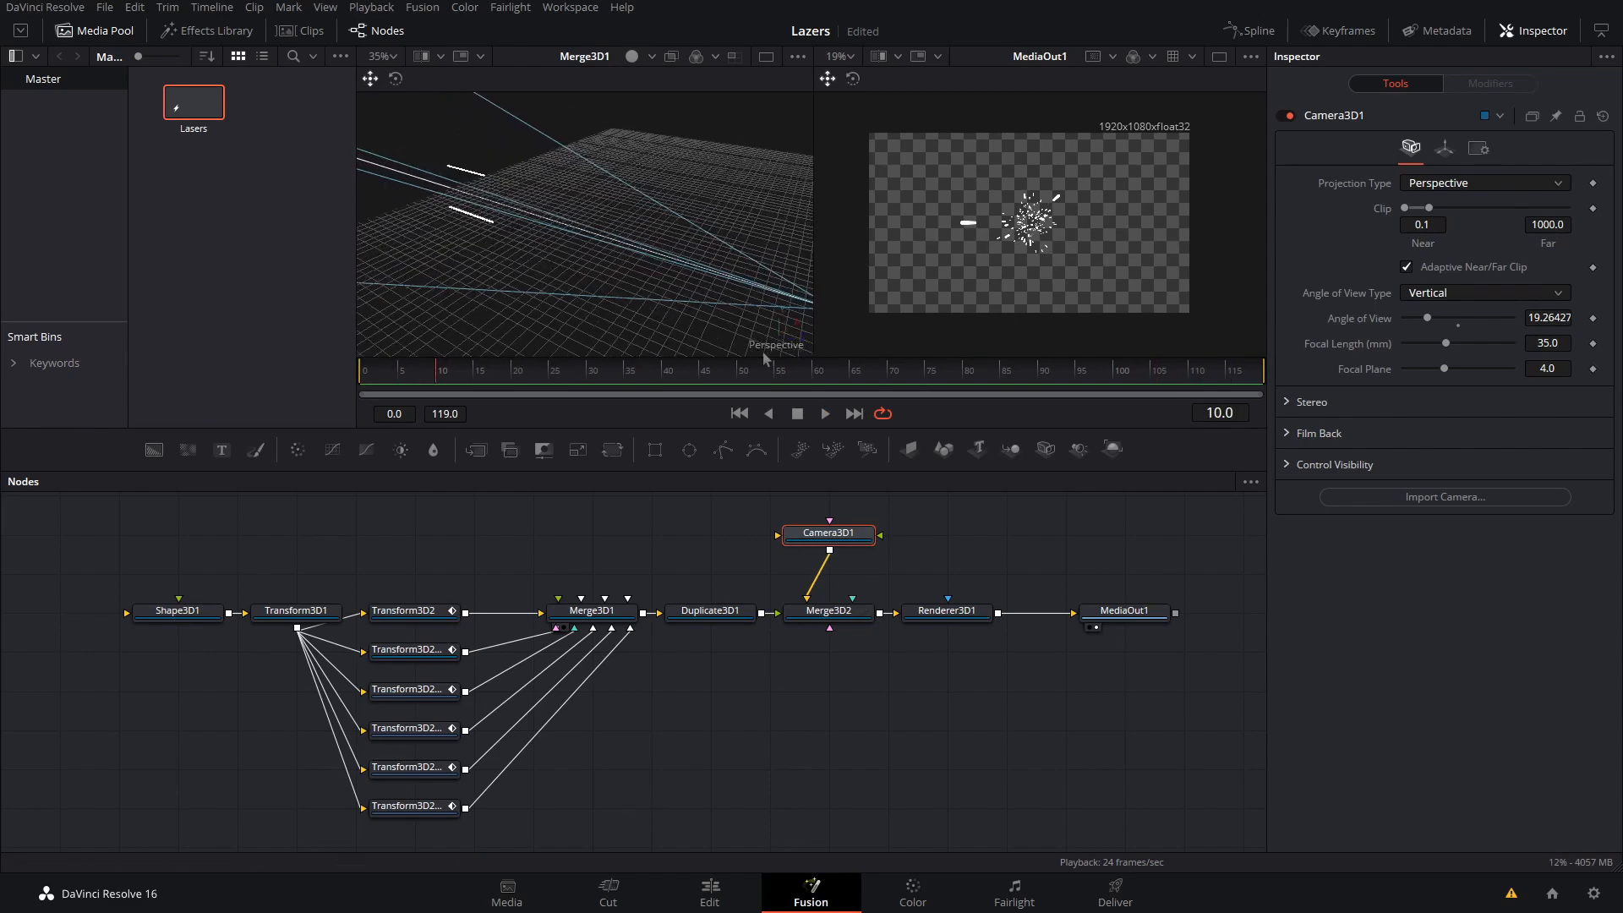
pyautogui.scroll(3, 499, 221)
pyautogui.scroll(-5, 497, 221)
pyautogui.moveTo(482, 246); pyautogui.dragTo(715, 288)
pyautogui.scroll(-5, 714, 289)
pyautogui.scroll(3, 715, 292)
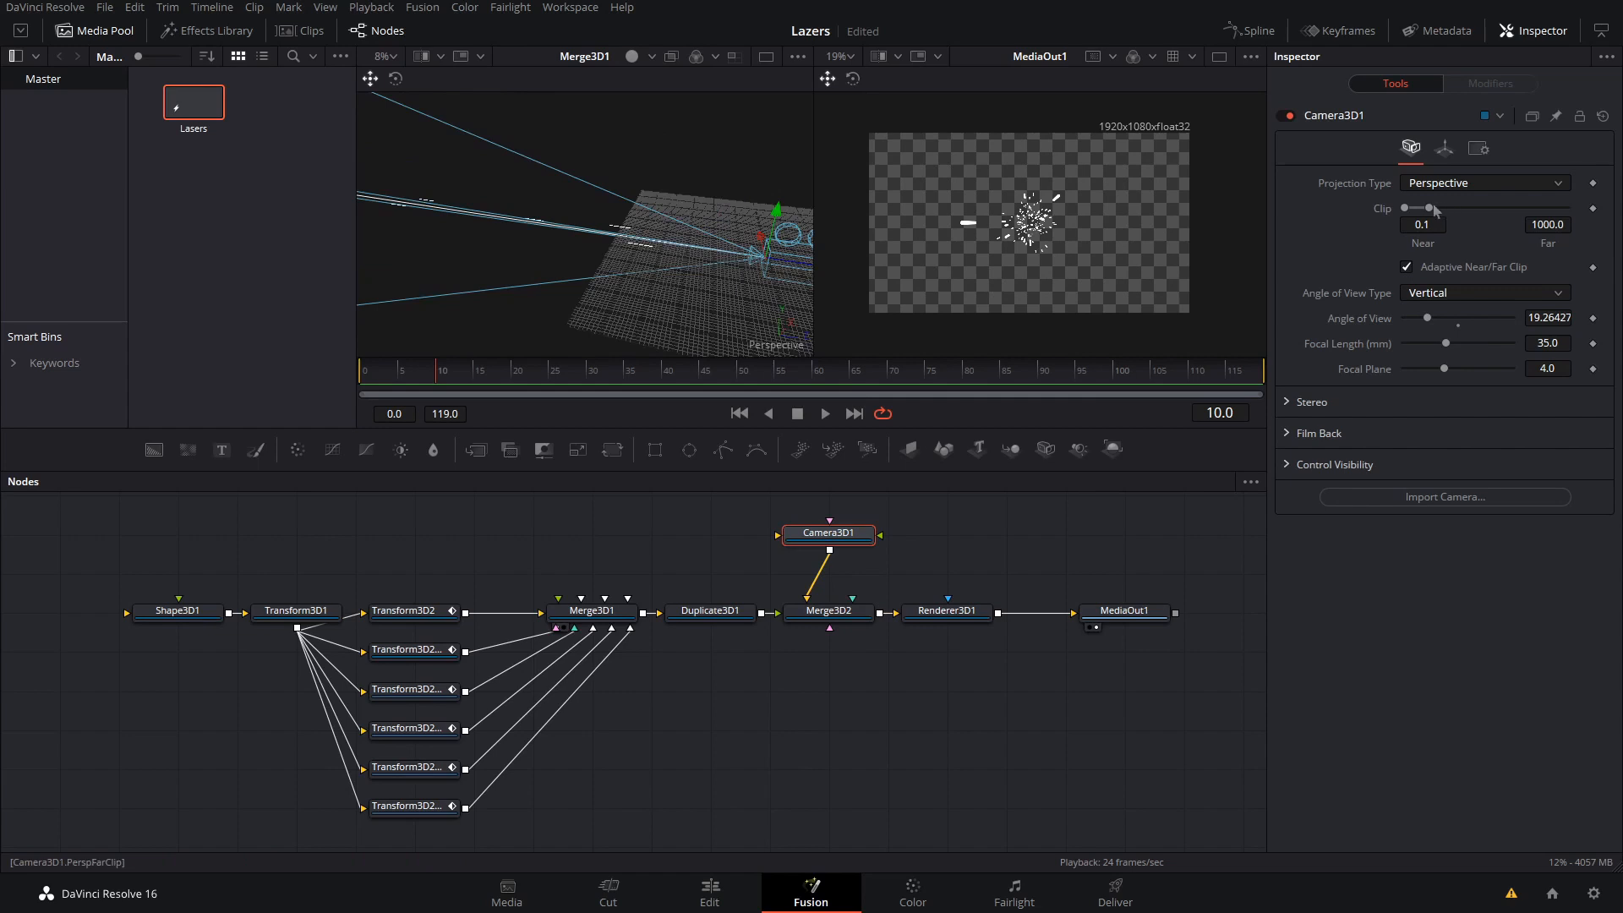
pyautogui.moveTo(1431, 212); pyautogui.dragTo(1422, 214)
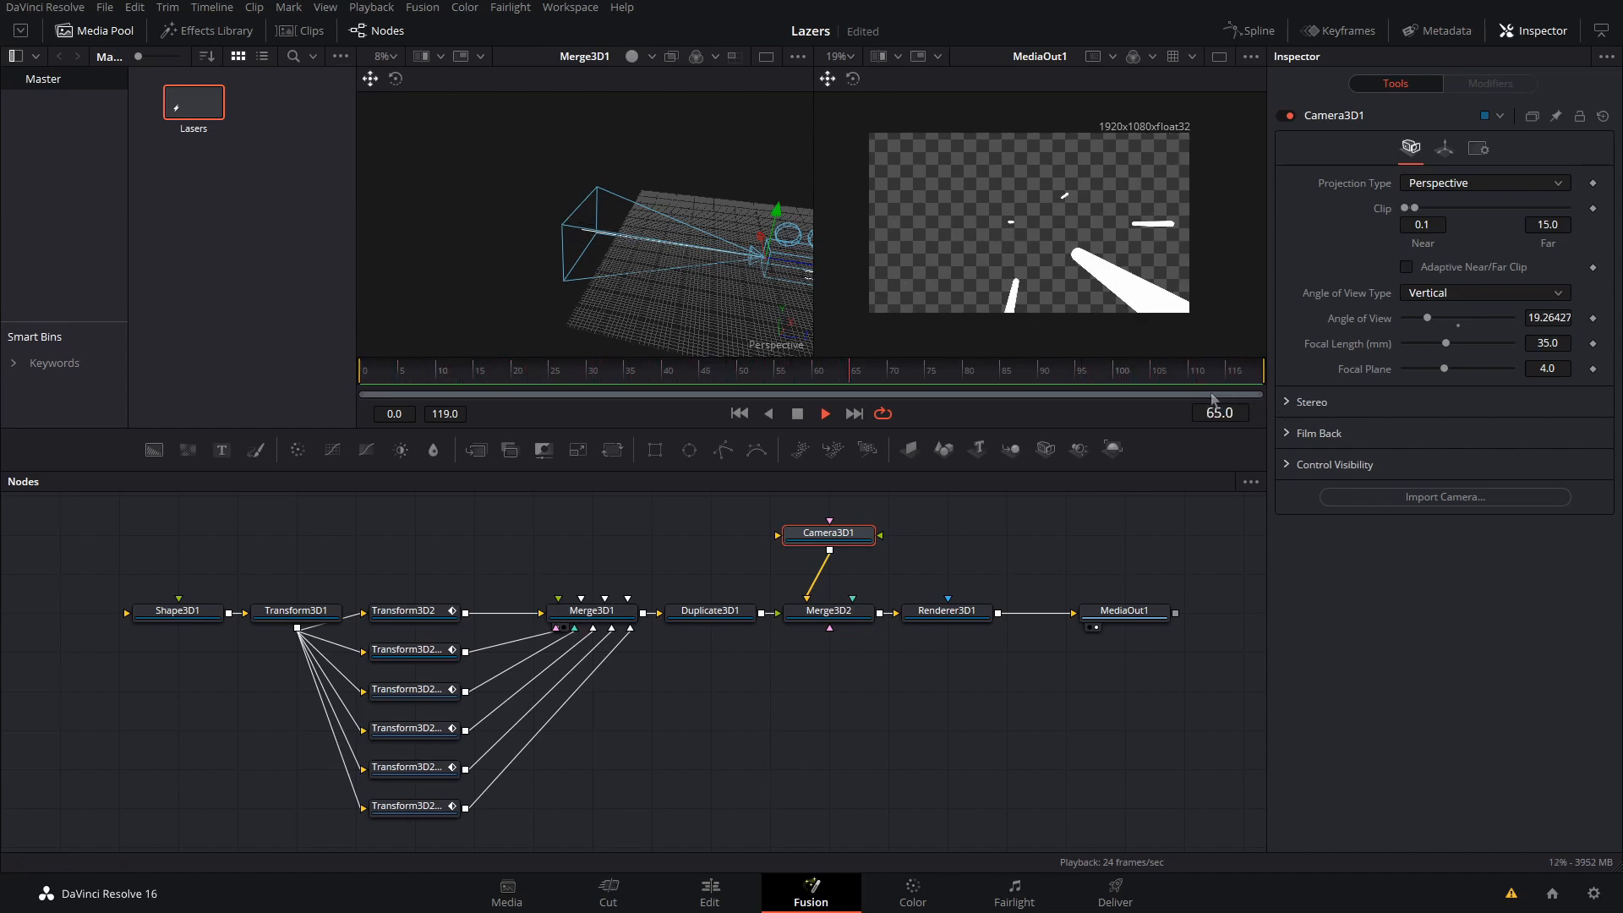
pyautogui.moveTo(935, 364); pyautogui.dragTo(550, 385)
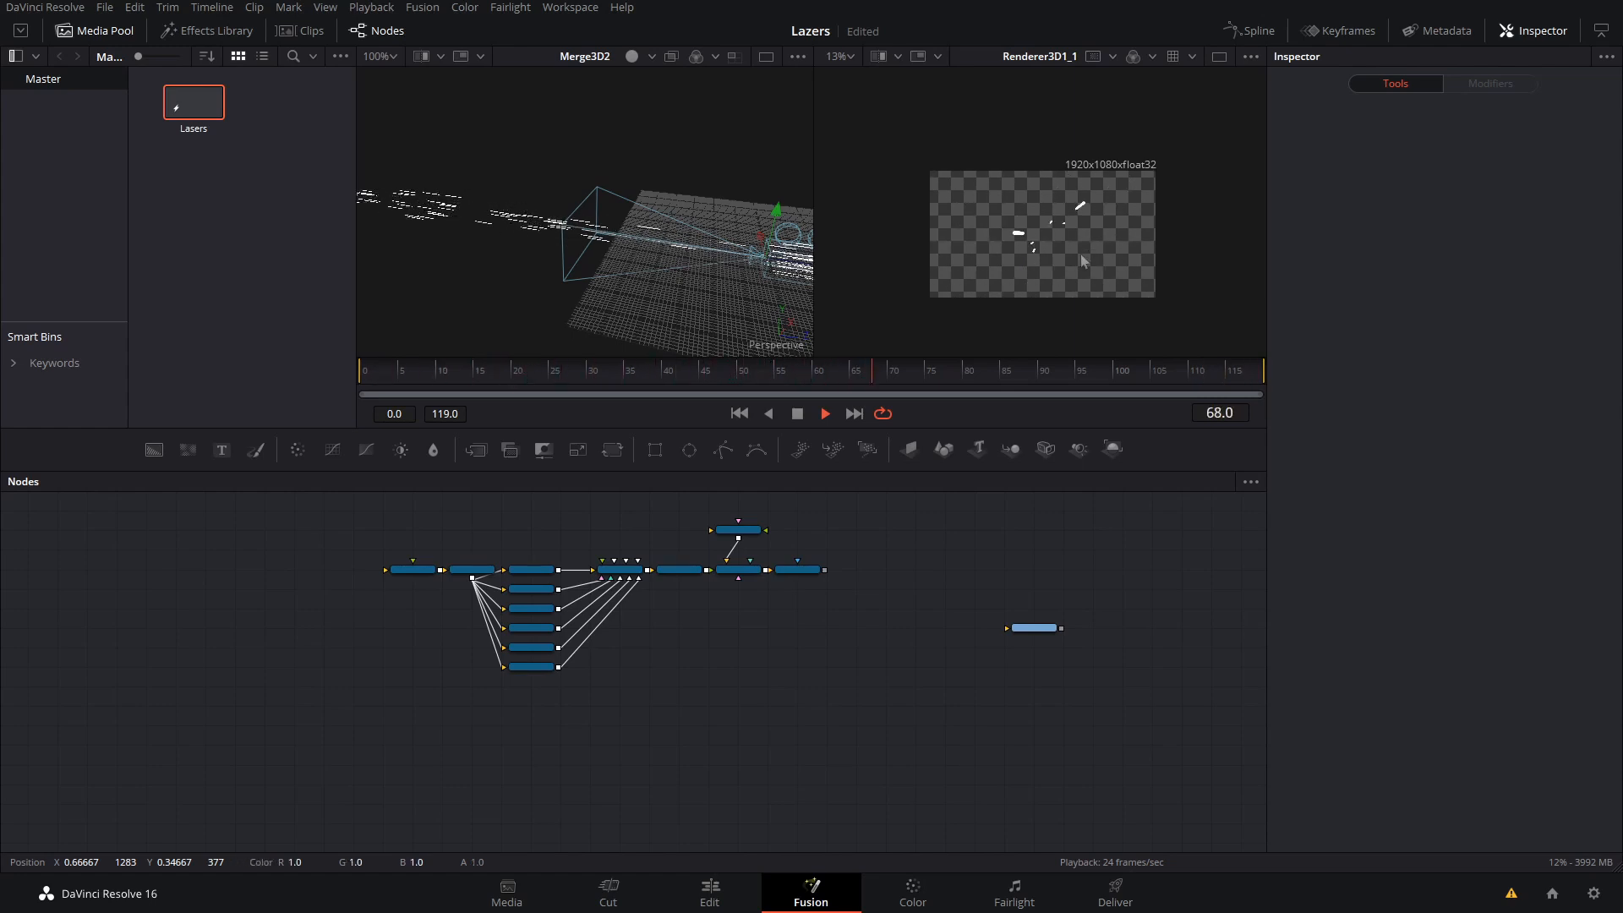
# Stop playback at frame 26, add a Background node and set its solid color to pure red.
pyautogui.click(563, 392)
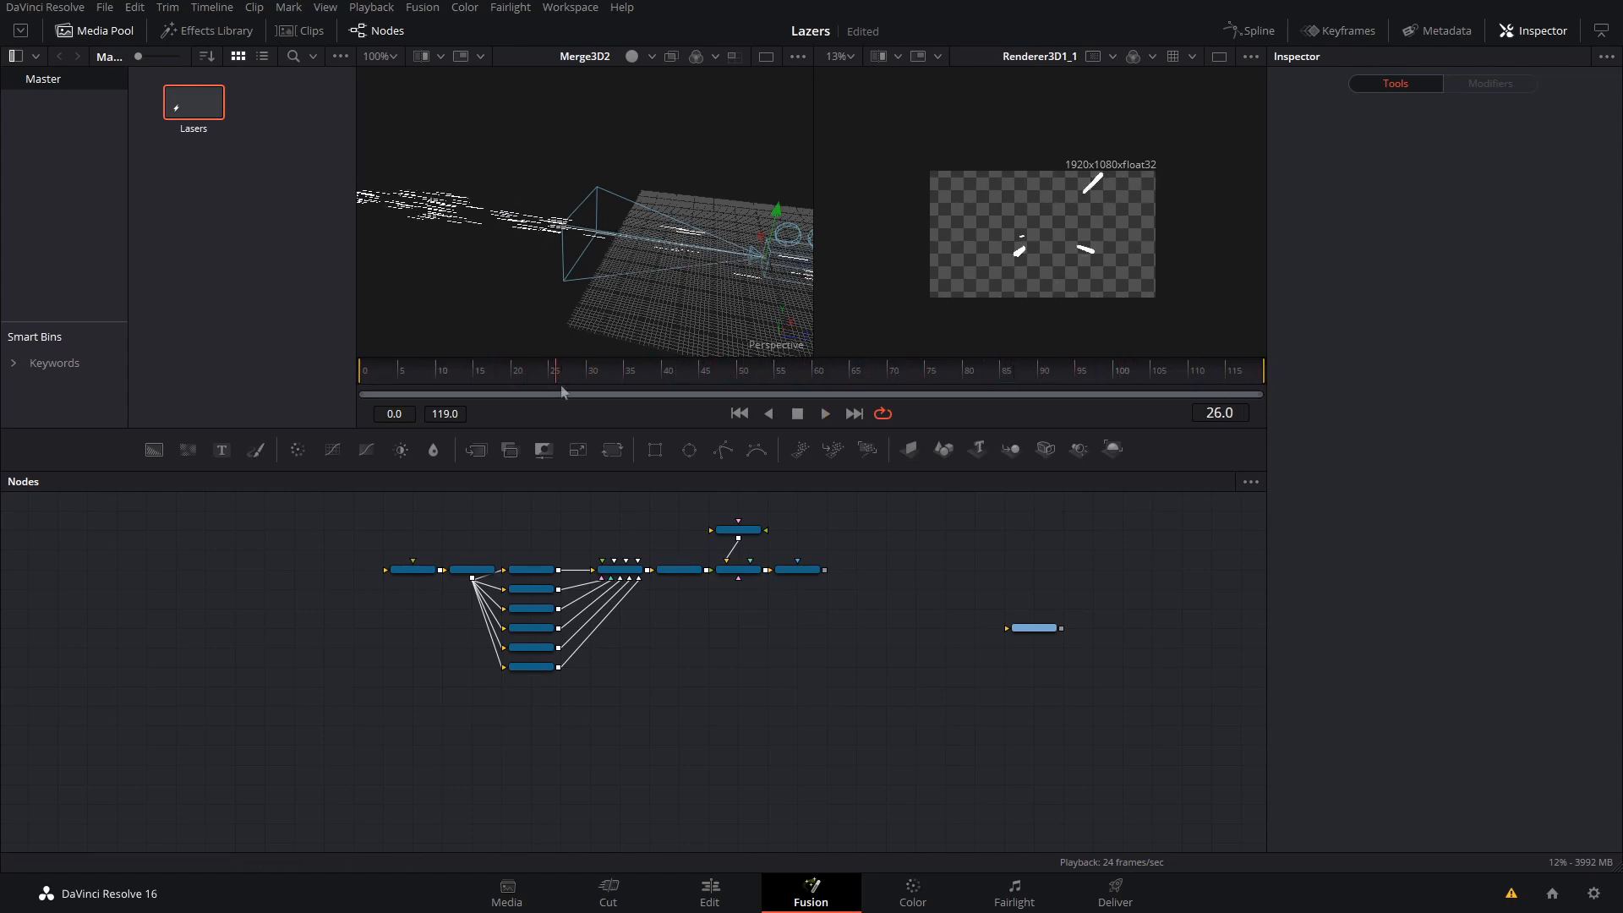
pyautogui.scroll(3, 800, 635)
pyautogui.scroll(-1, 830, 621)
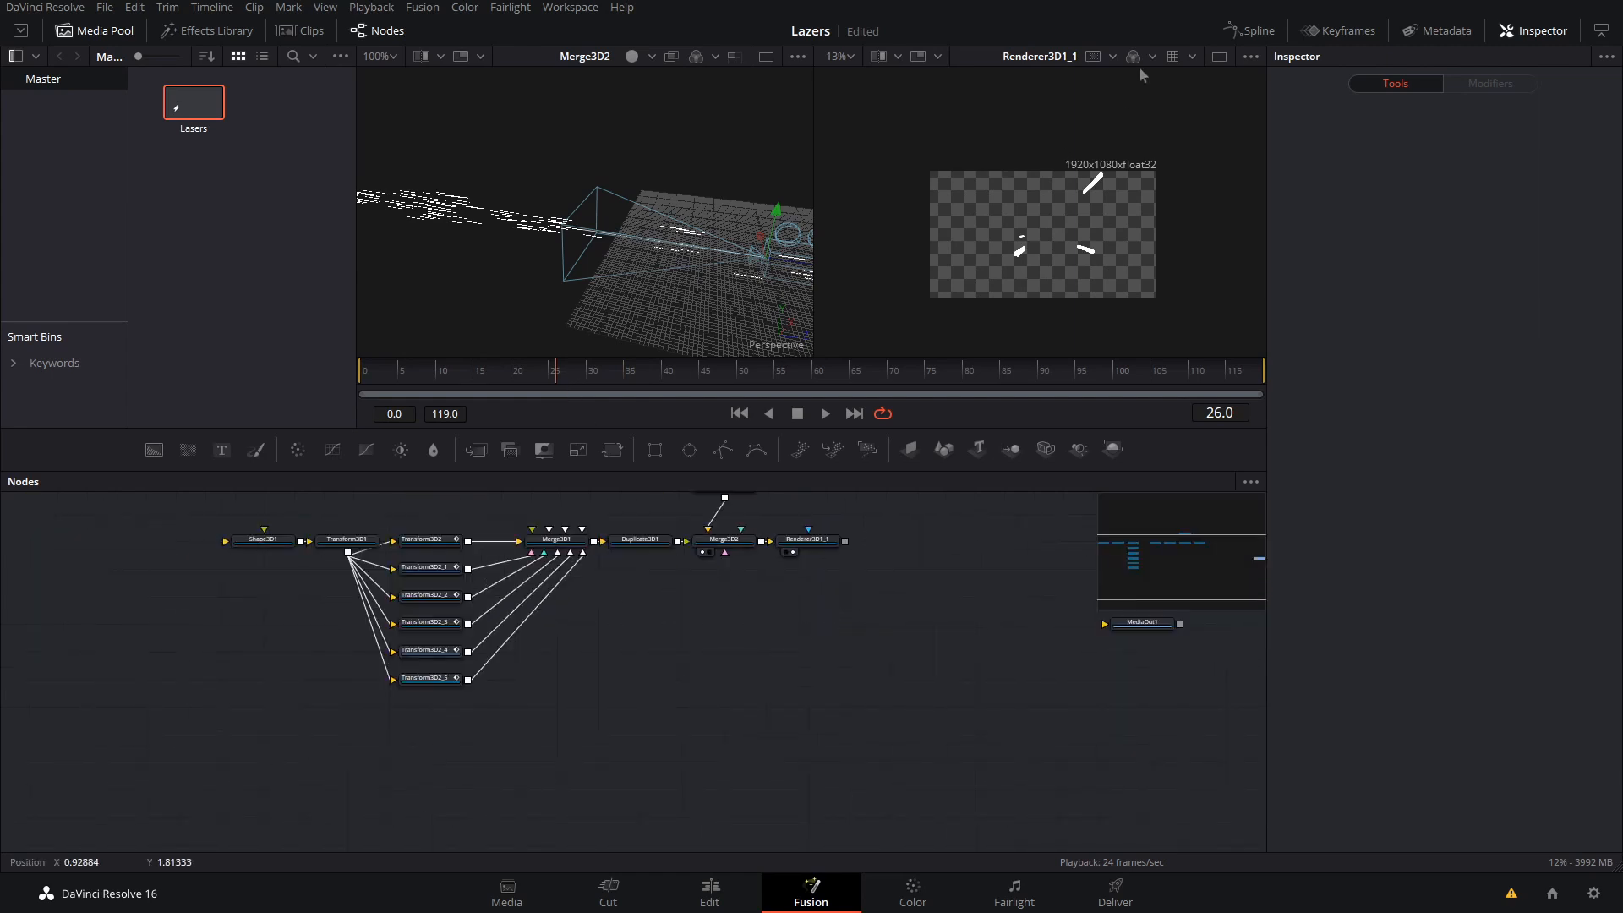
pyautogui.click(807, 538)
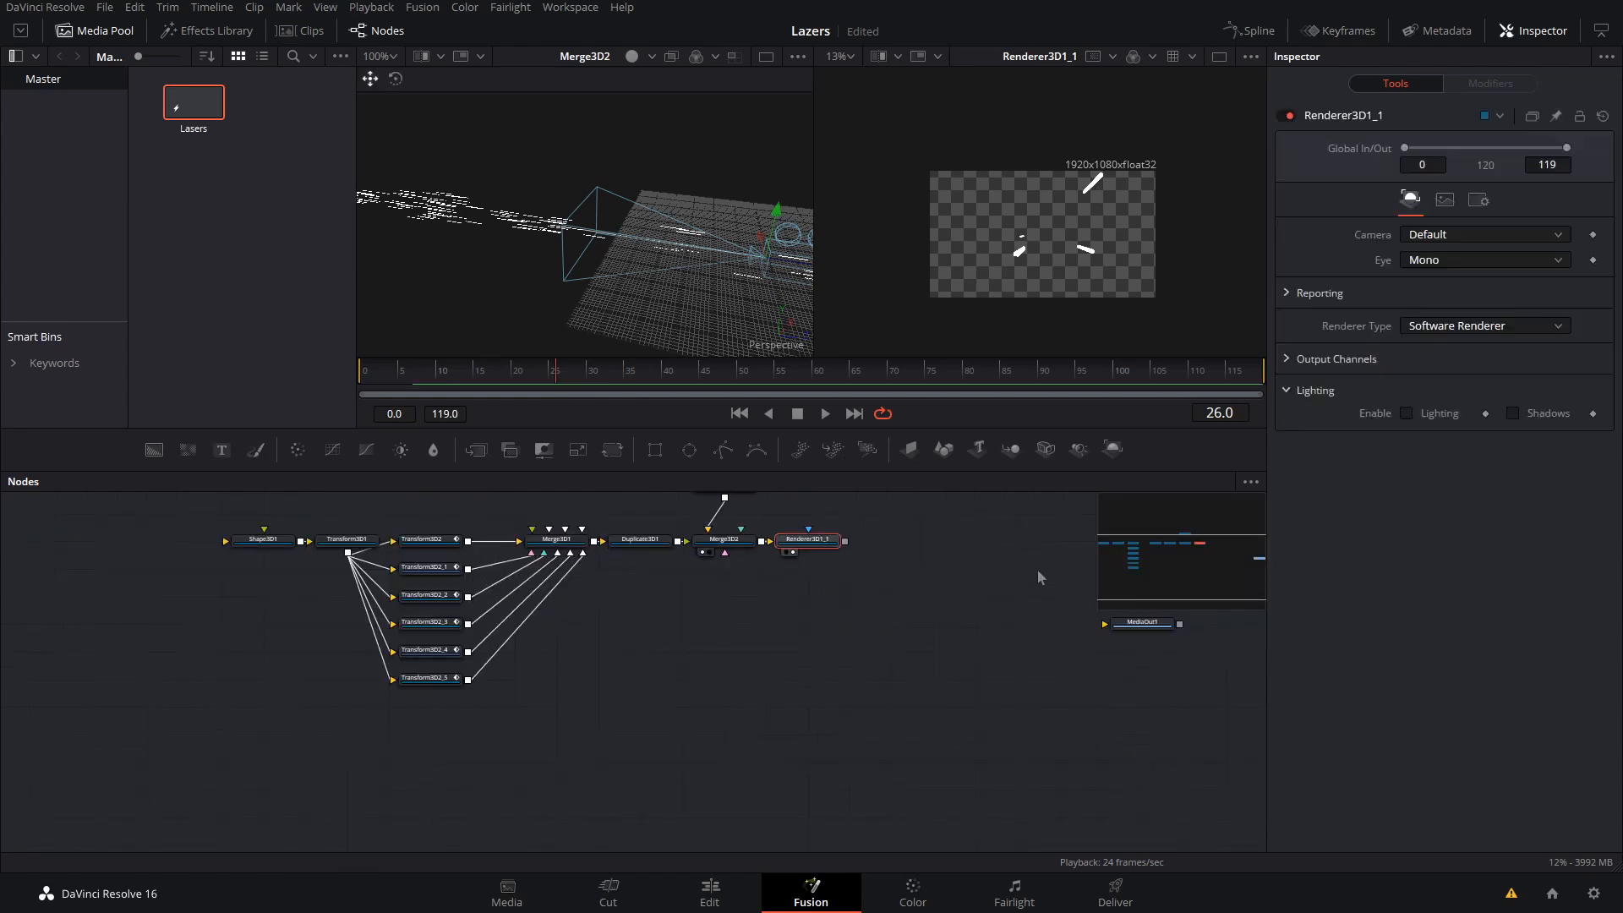
pyautogui.hotkey('shift', 'space')
pyautogui.write('back')
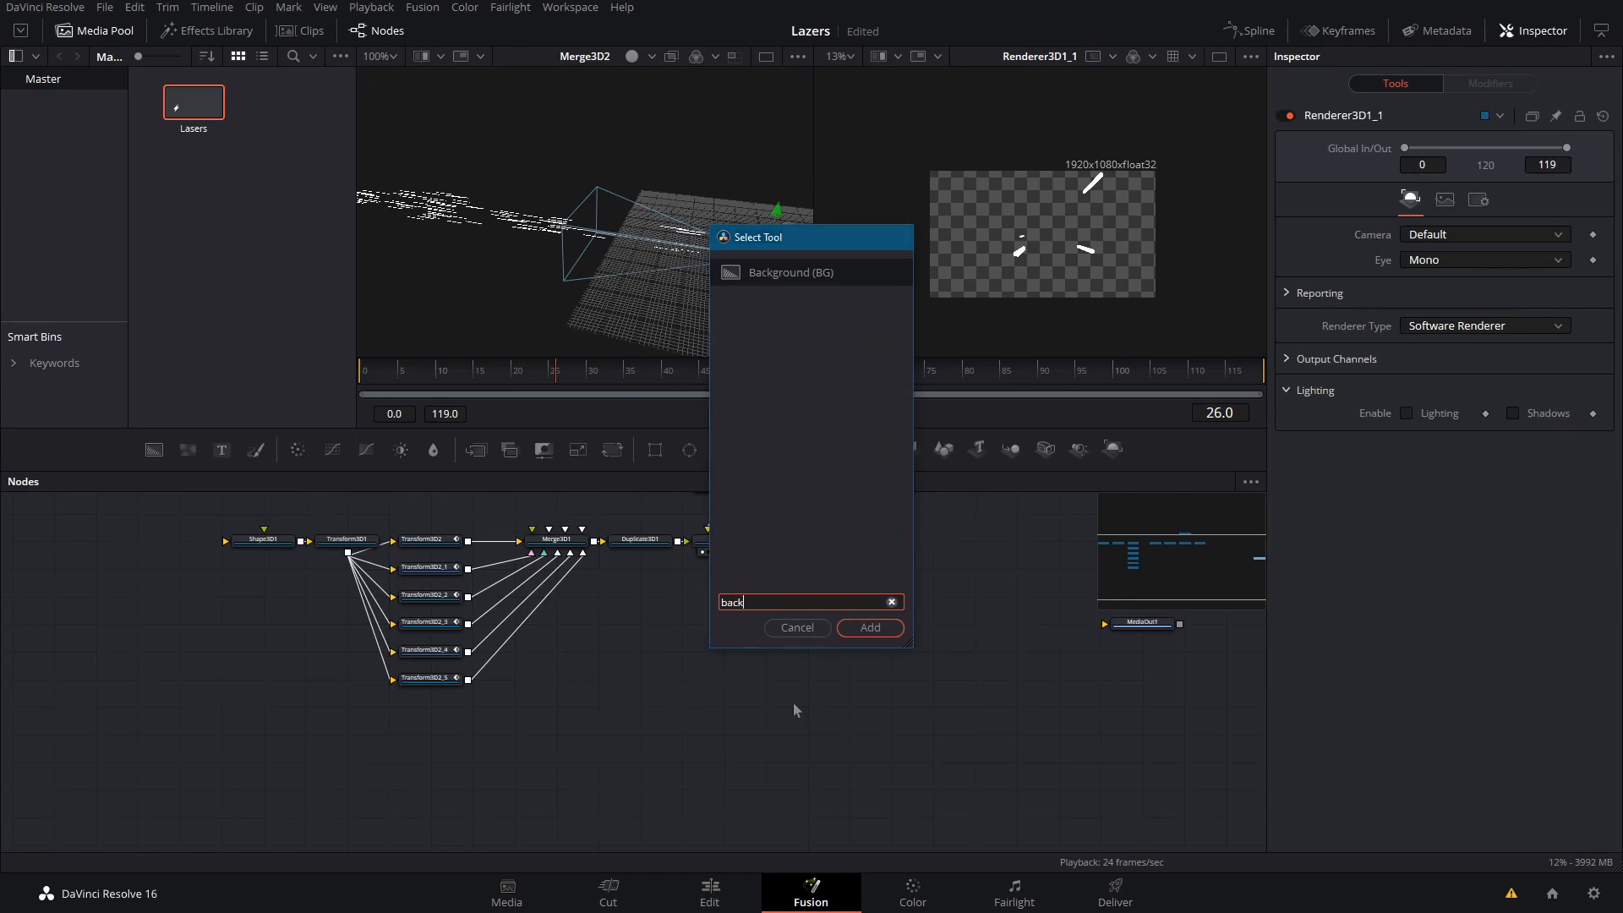
pyautogui.press('Return')
pyautogui.moveTo(1464, 311); pyautogui.dragTo(1542, 300)
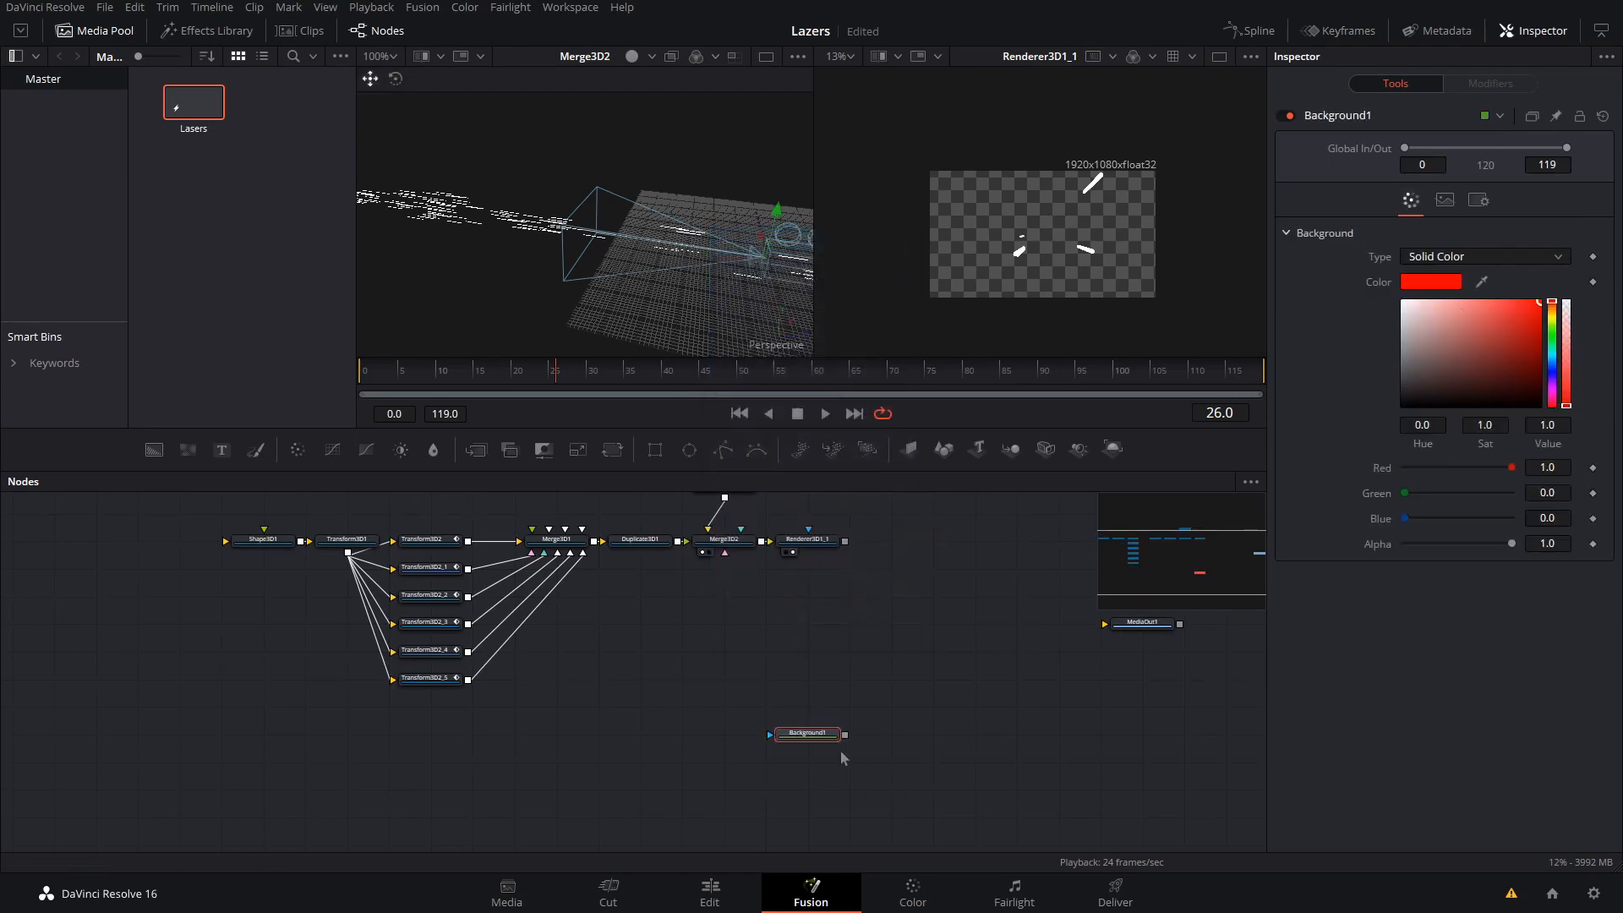
# Place the red Background node beneath Renderer3D1_1 and rename it LaserColor.
pyautogui.moveTo(798, 741); pyautogui.dragTo(795, 657)
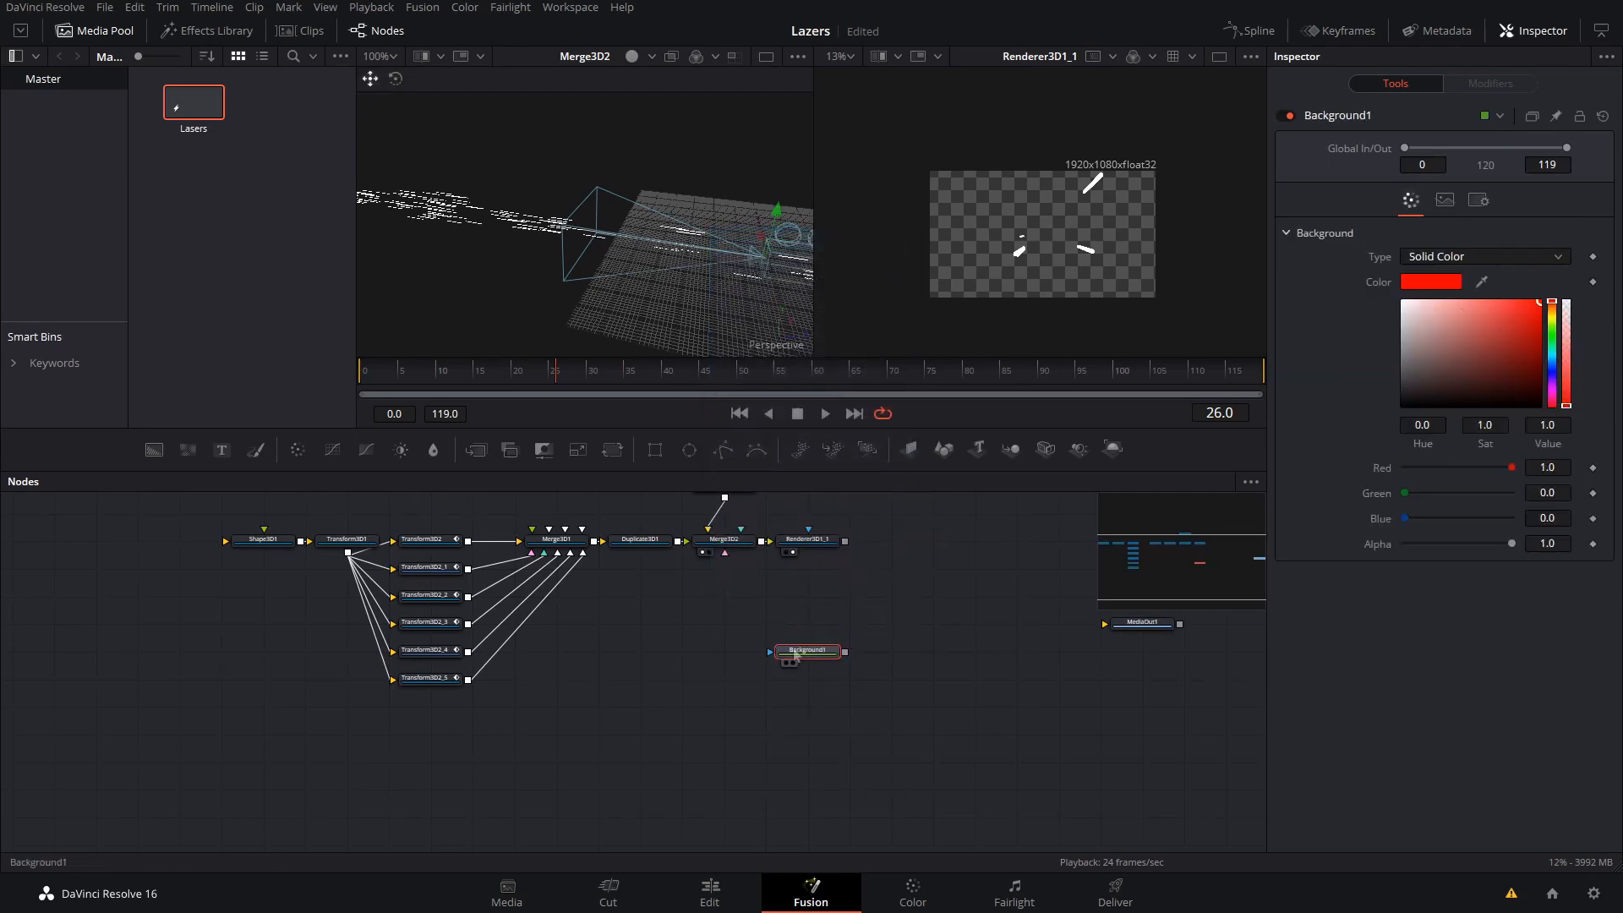
pyautogui.press('F2')
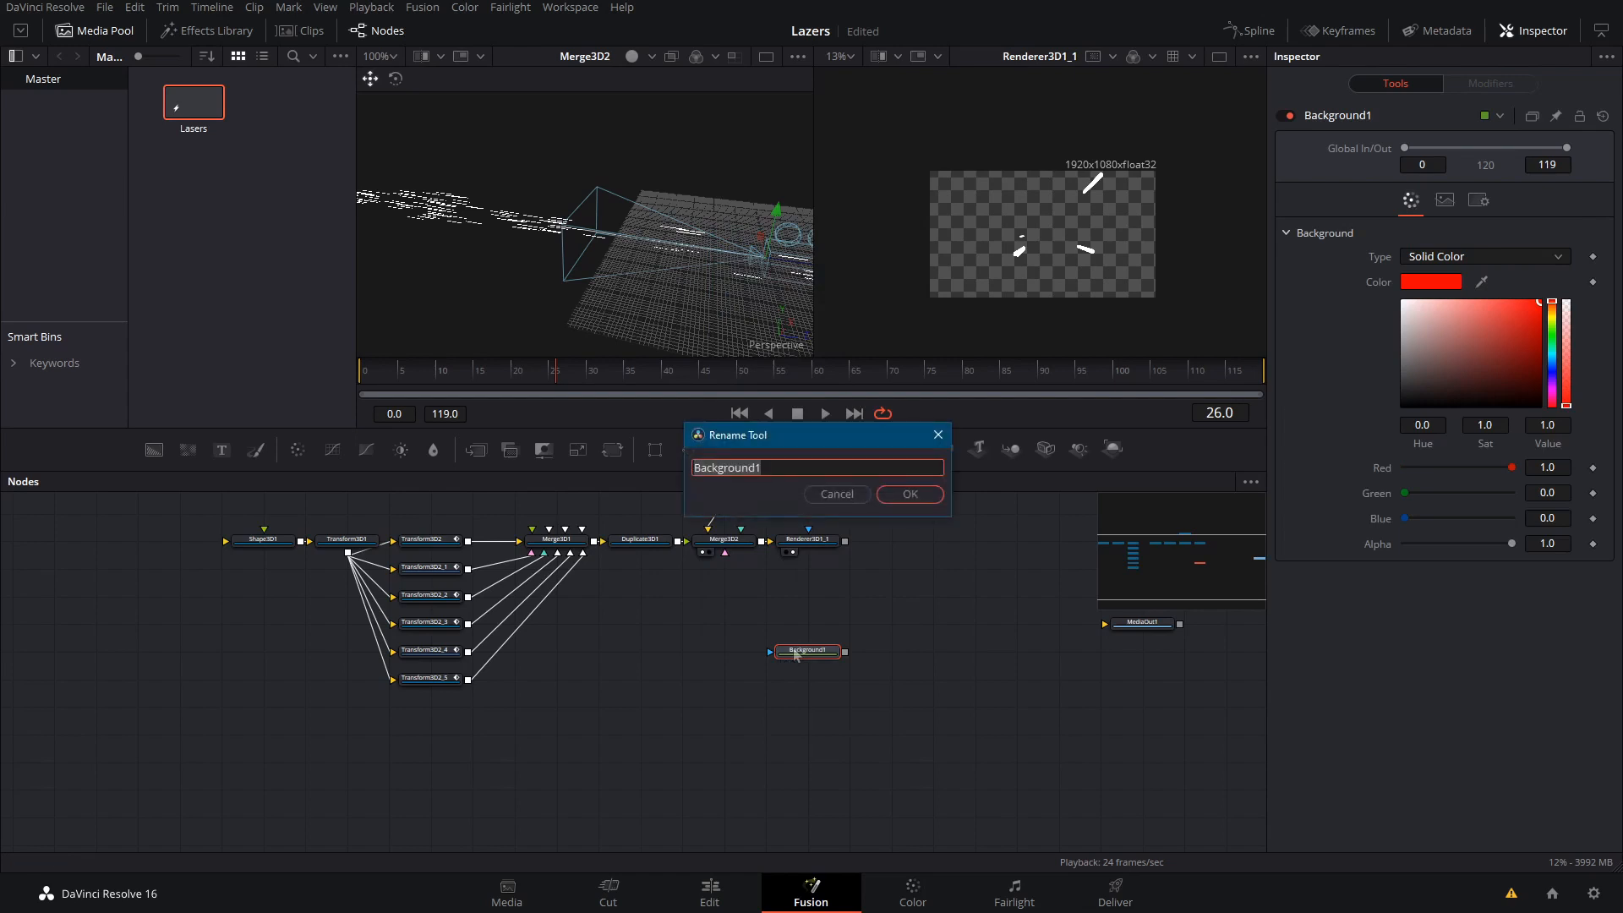
pyautogui.write('Laser Color')
pyautogui.press('Return')
# Connect Renderer3D1_1 to LaserColor's effect mask input and view the LaserColor output up close.
pyautogui.moveTo(844, 542); pyautogui.dragTo(826, 662)
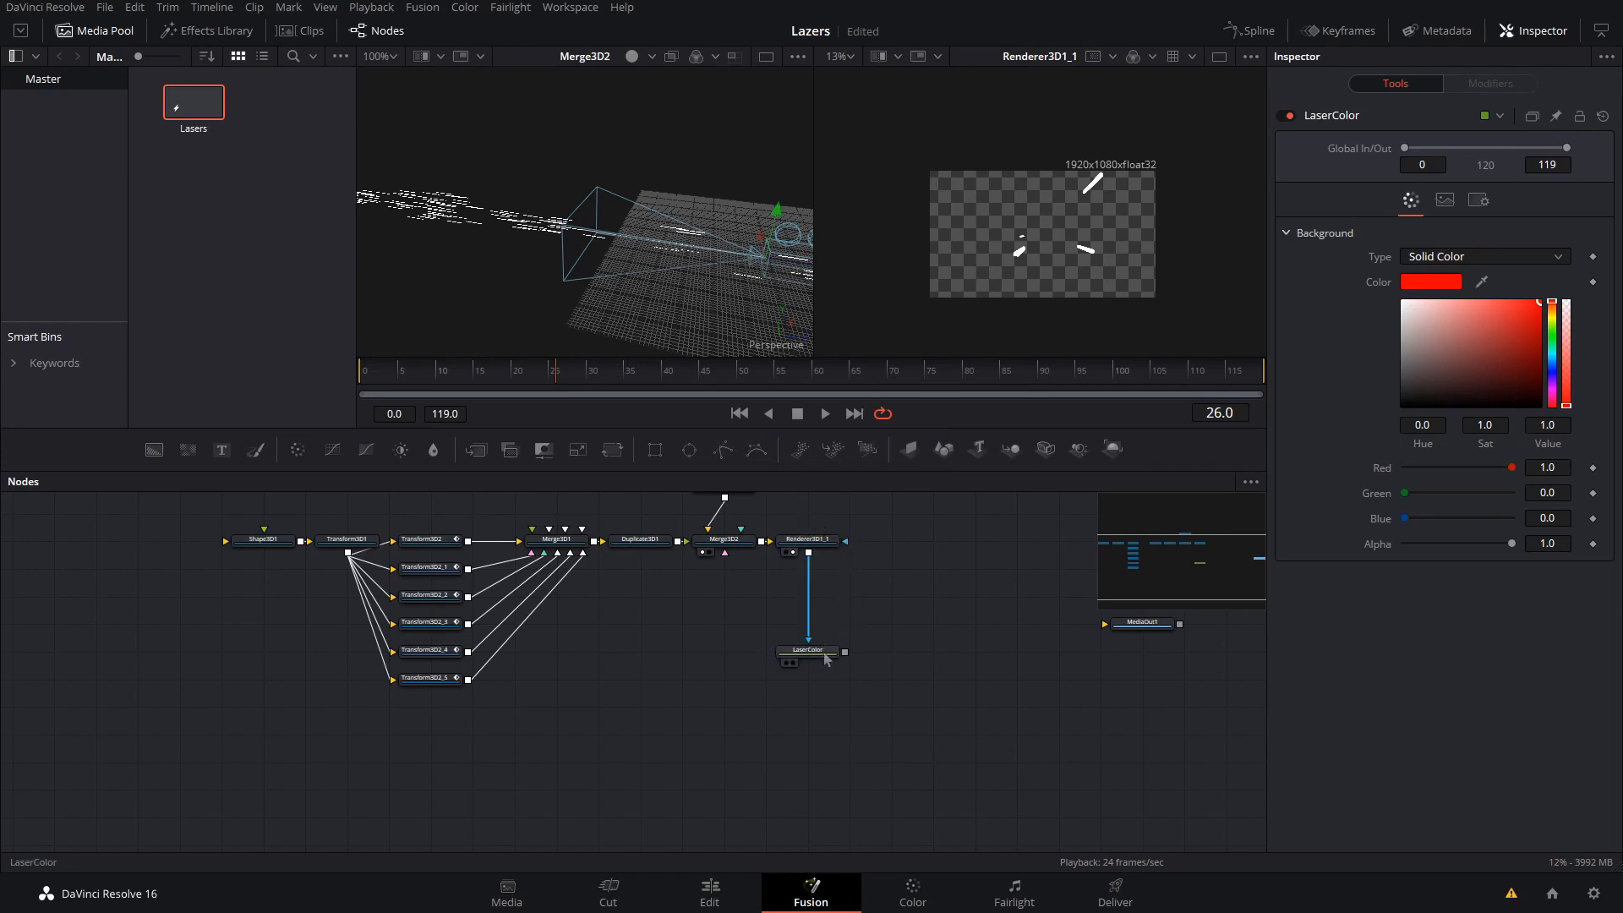
pyautogui.click(826, 657)
pyautogui.press('2')
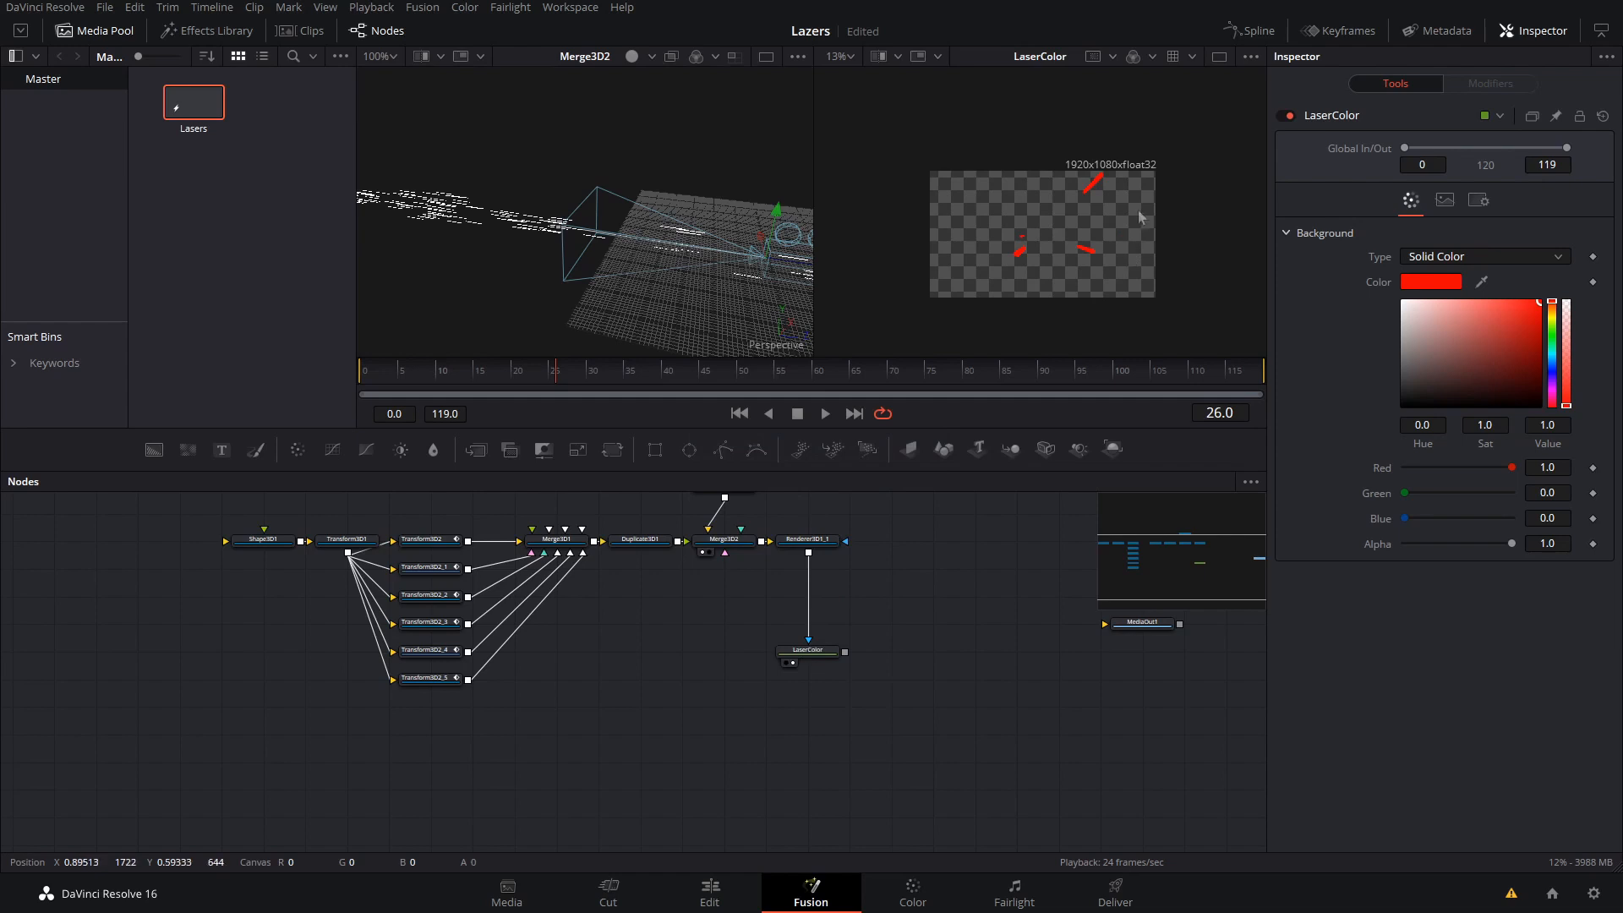
pyautogui.scroll(5, 1140, 218)
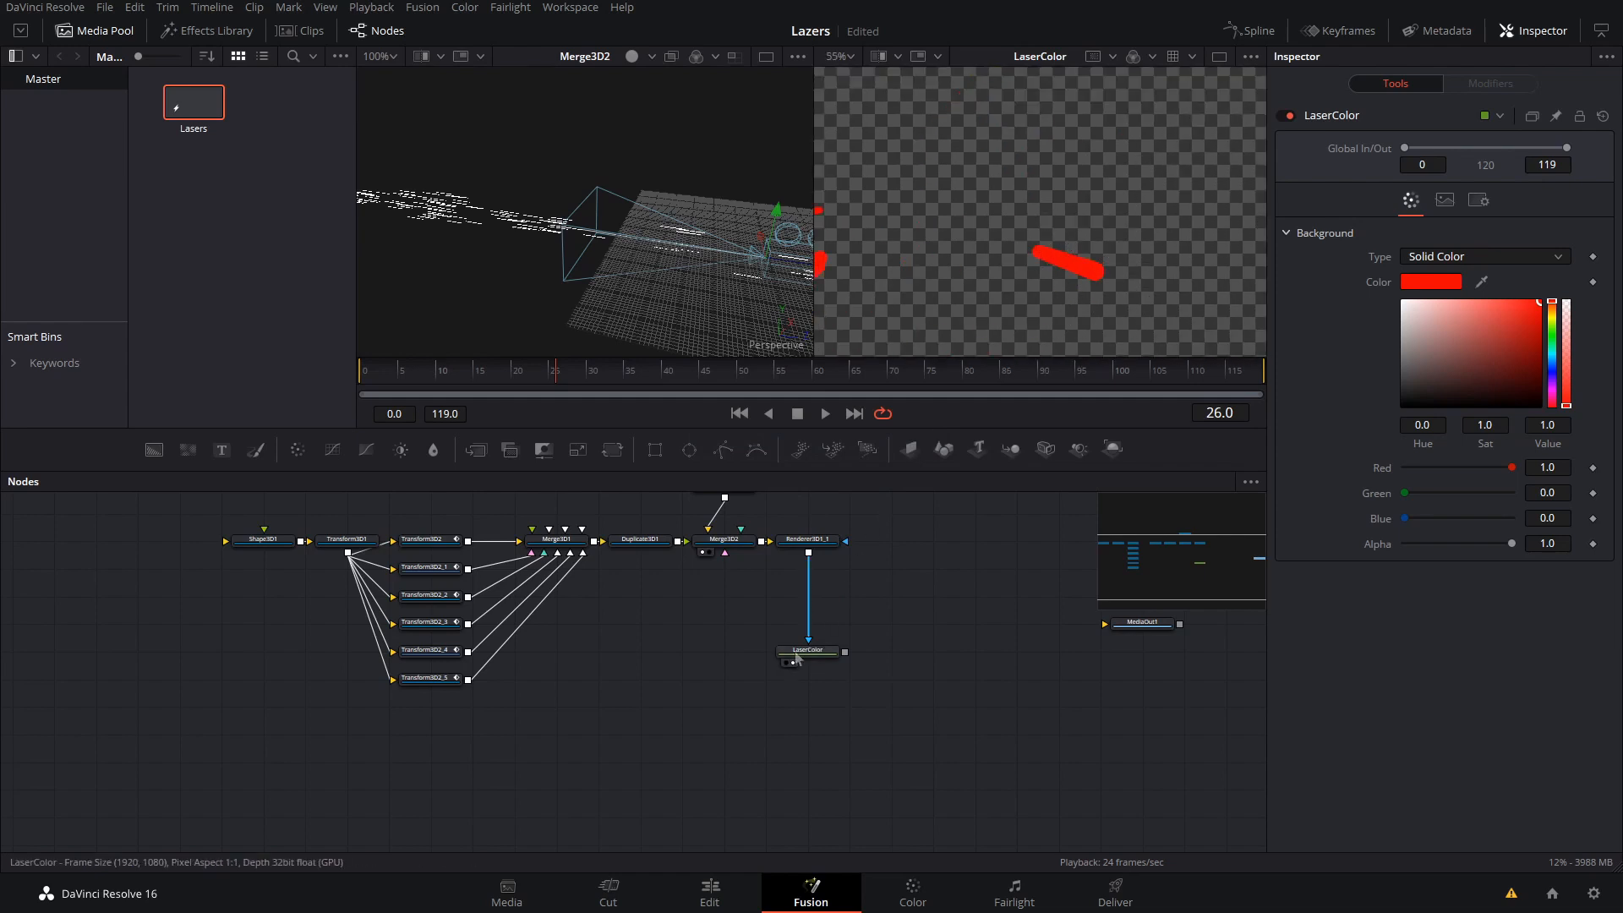
# Move LaserColor closer to the renderer and merge Renderer3D1_1's output over it with a new Merge node.
pyautogui.moveTo(829, 660)
pyautogui.mouseDown()
pyautogui.moveTo(765, 602)
pyautogui.moveTo(828, 650)
pyautogui.mouseUp()
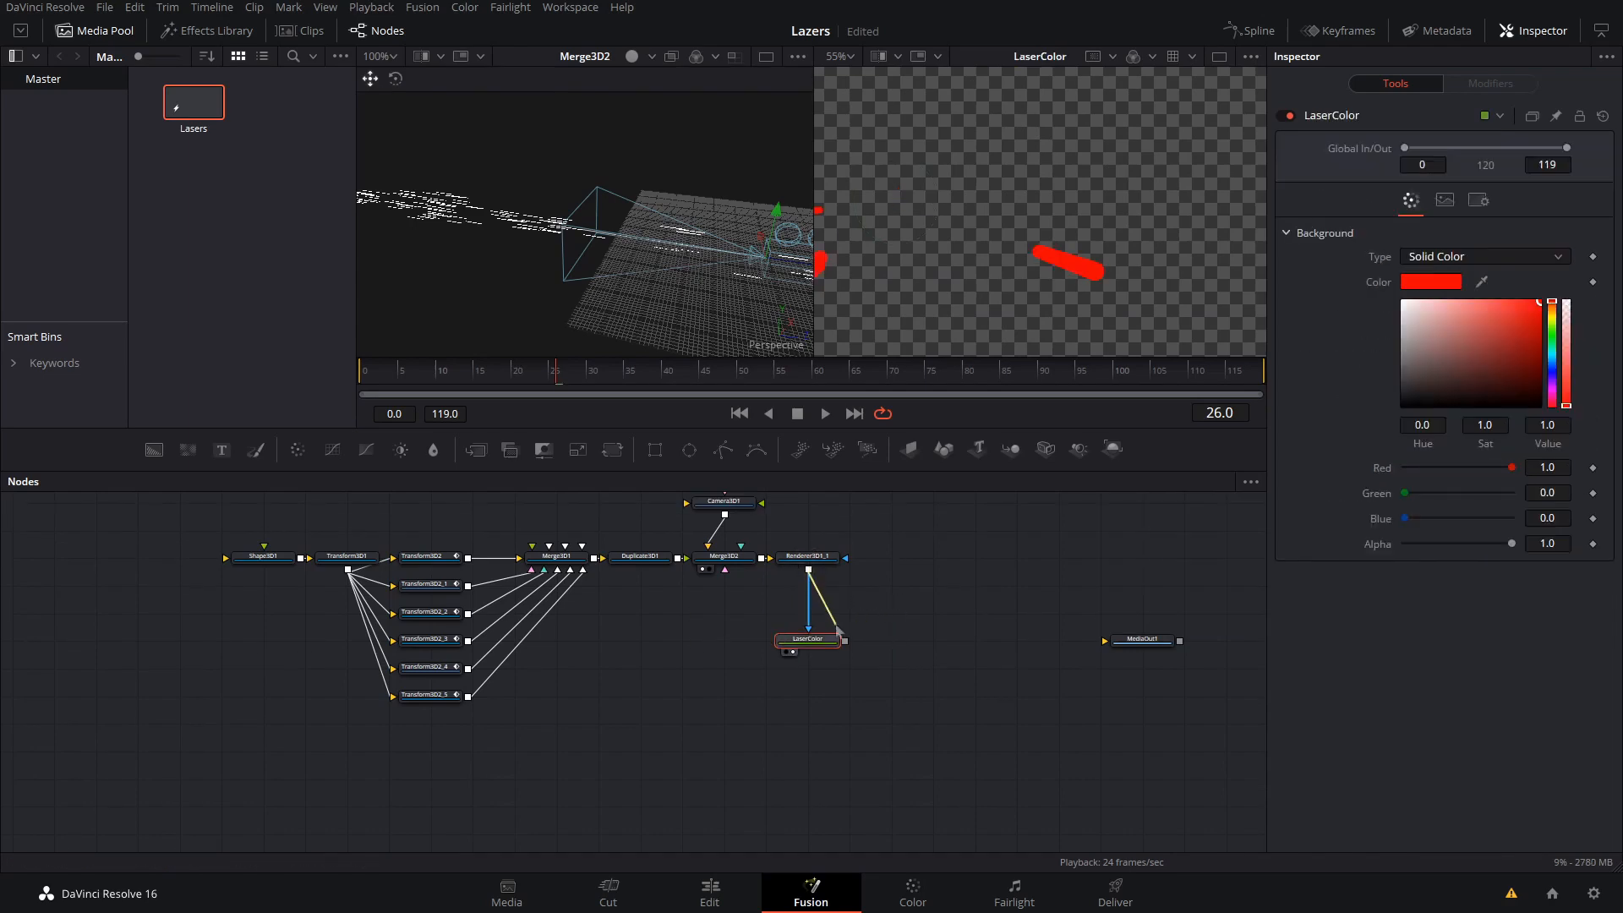
pyautogui.moveTo(809, 571); pyautogui.dragTo(847, 644)
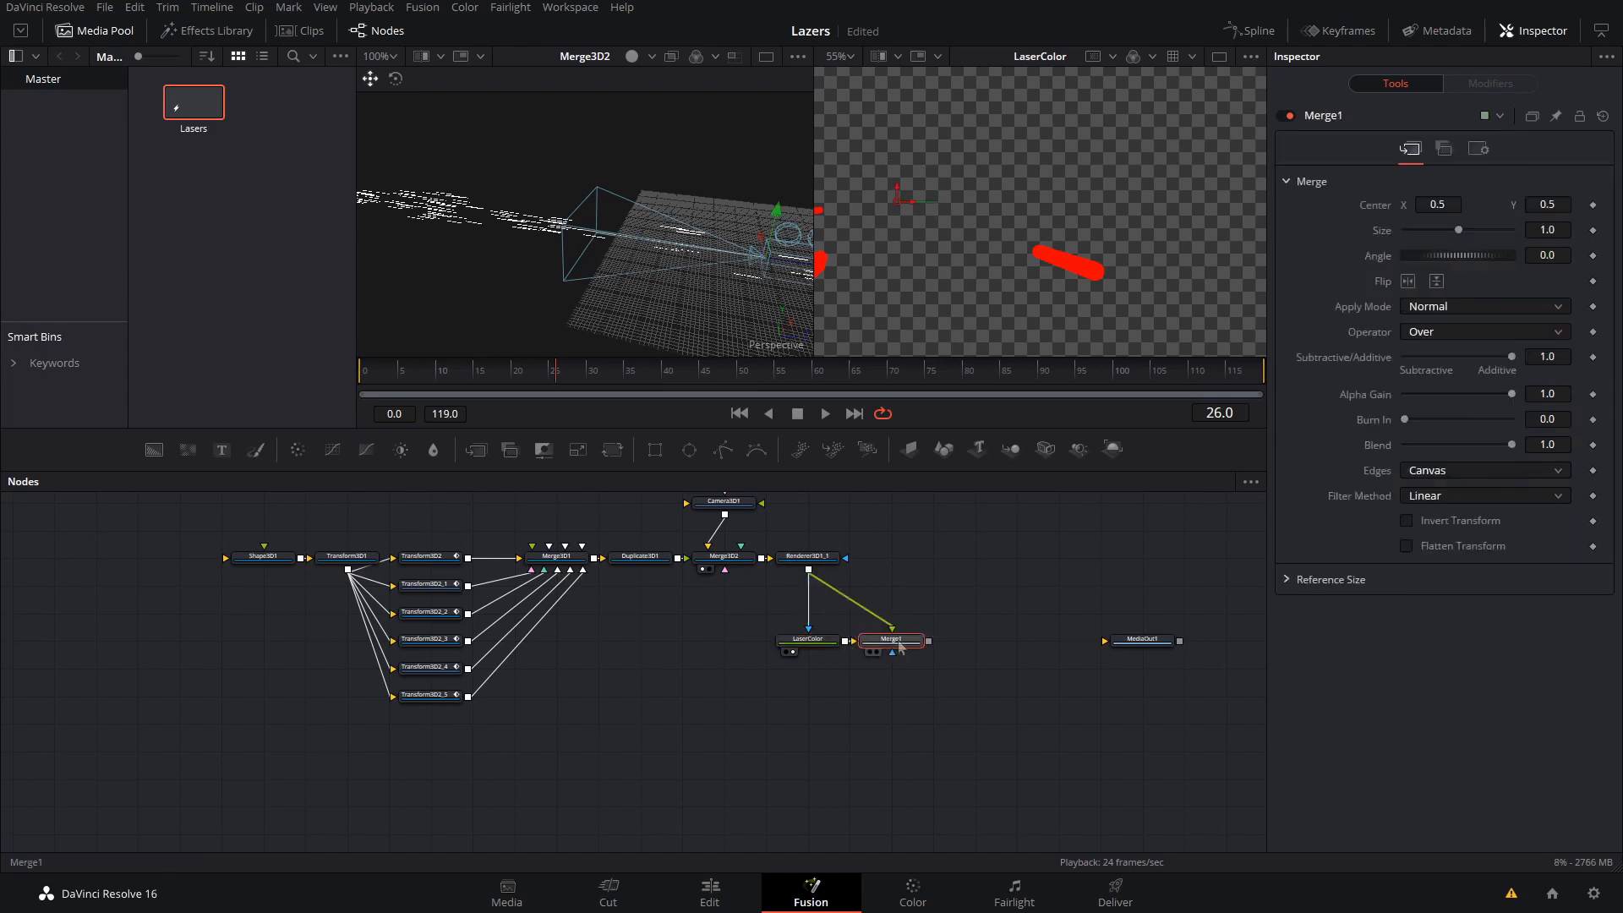
# View Merge1's output fitted to the viewer and move Merge1 farther from LaserColor to make room between them.
pyautogui.press('2')
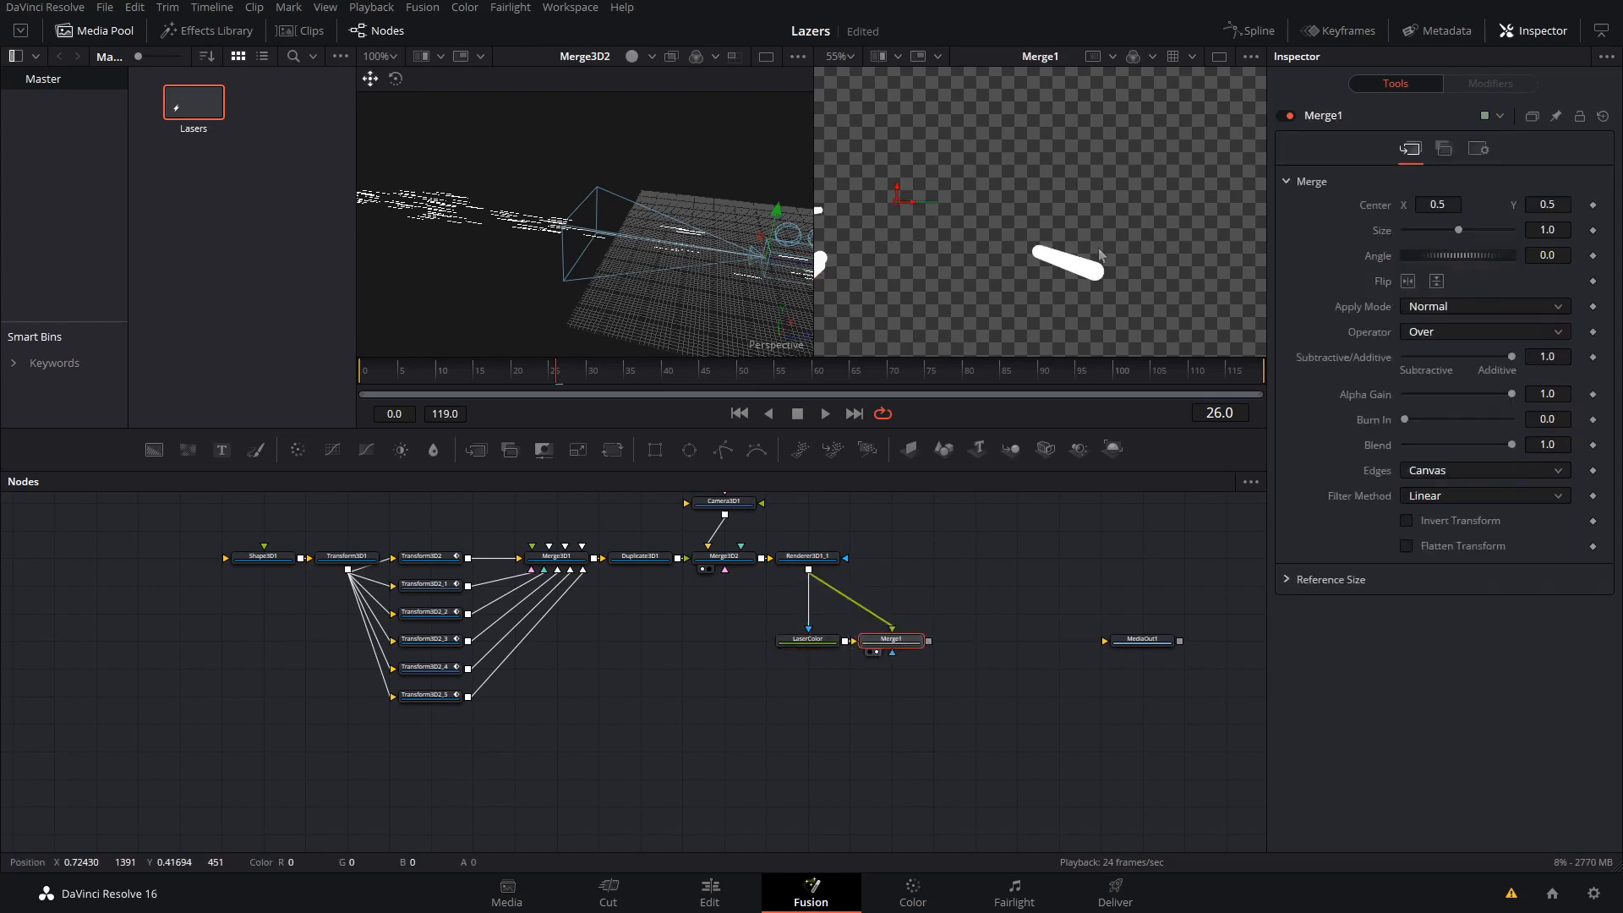
pyautogui.hotkey('ctrl', 'f')
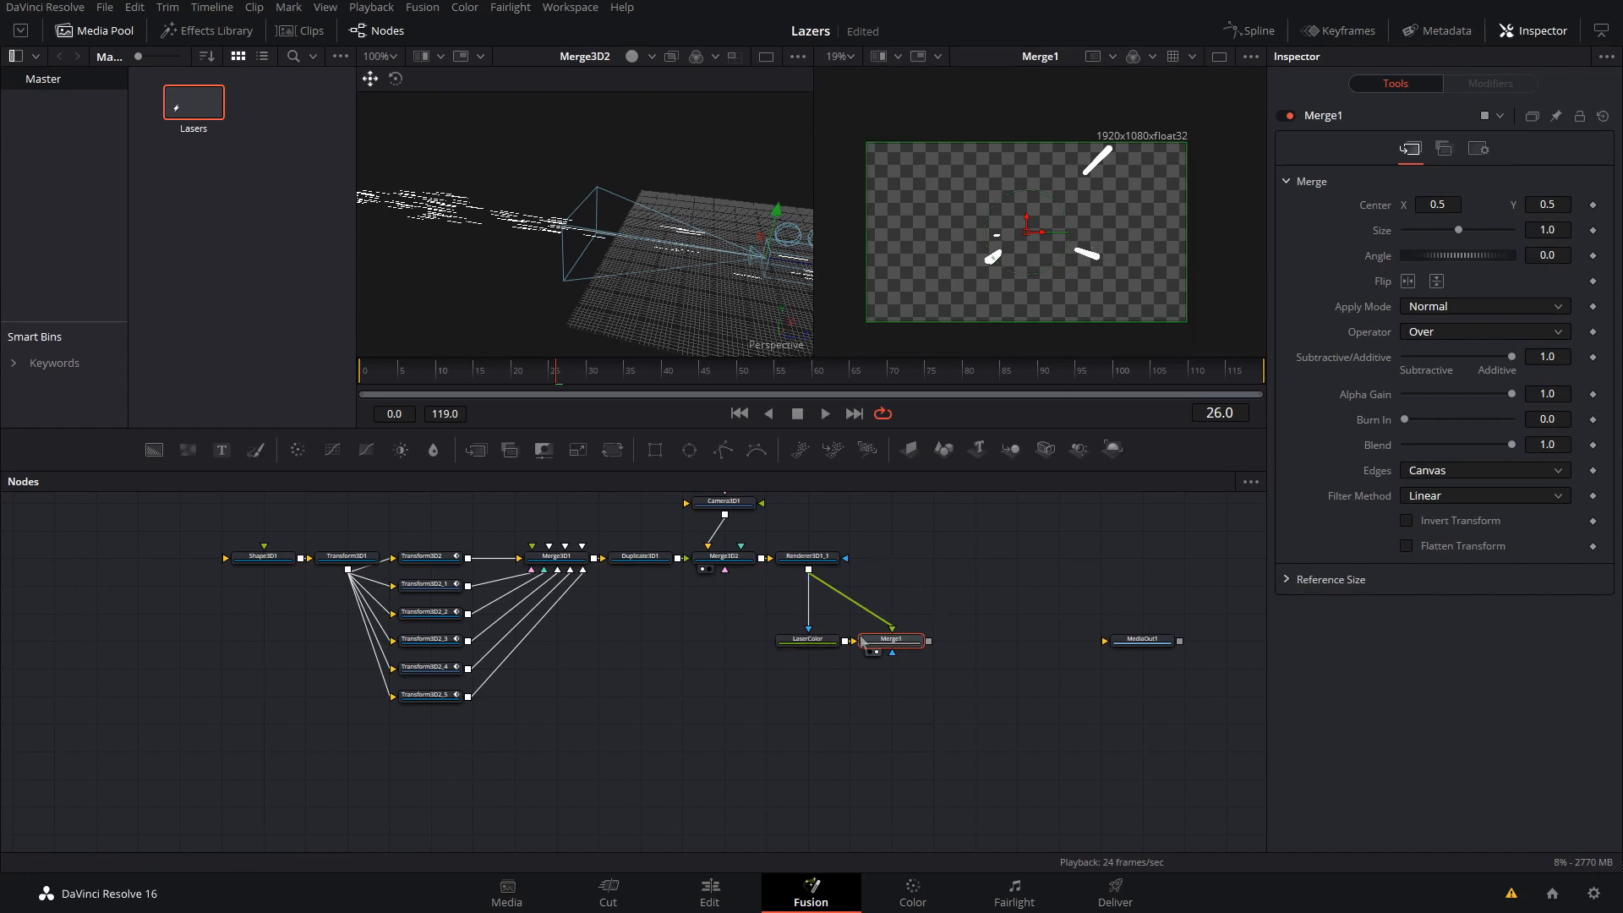
pyautogui.moveTo(898, 653); pyautogui.dragTo(982, 653)
# Insert a Glow node between LaserColor and Merge1.
pyautogui.click(808, 640)
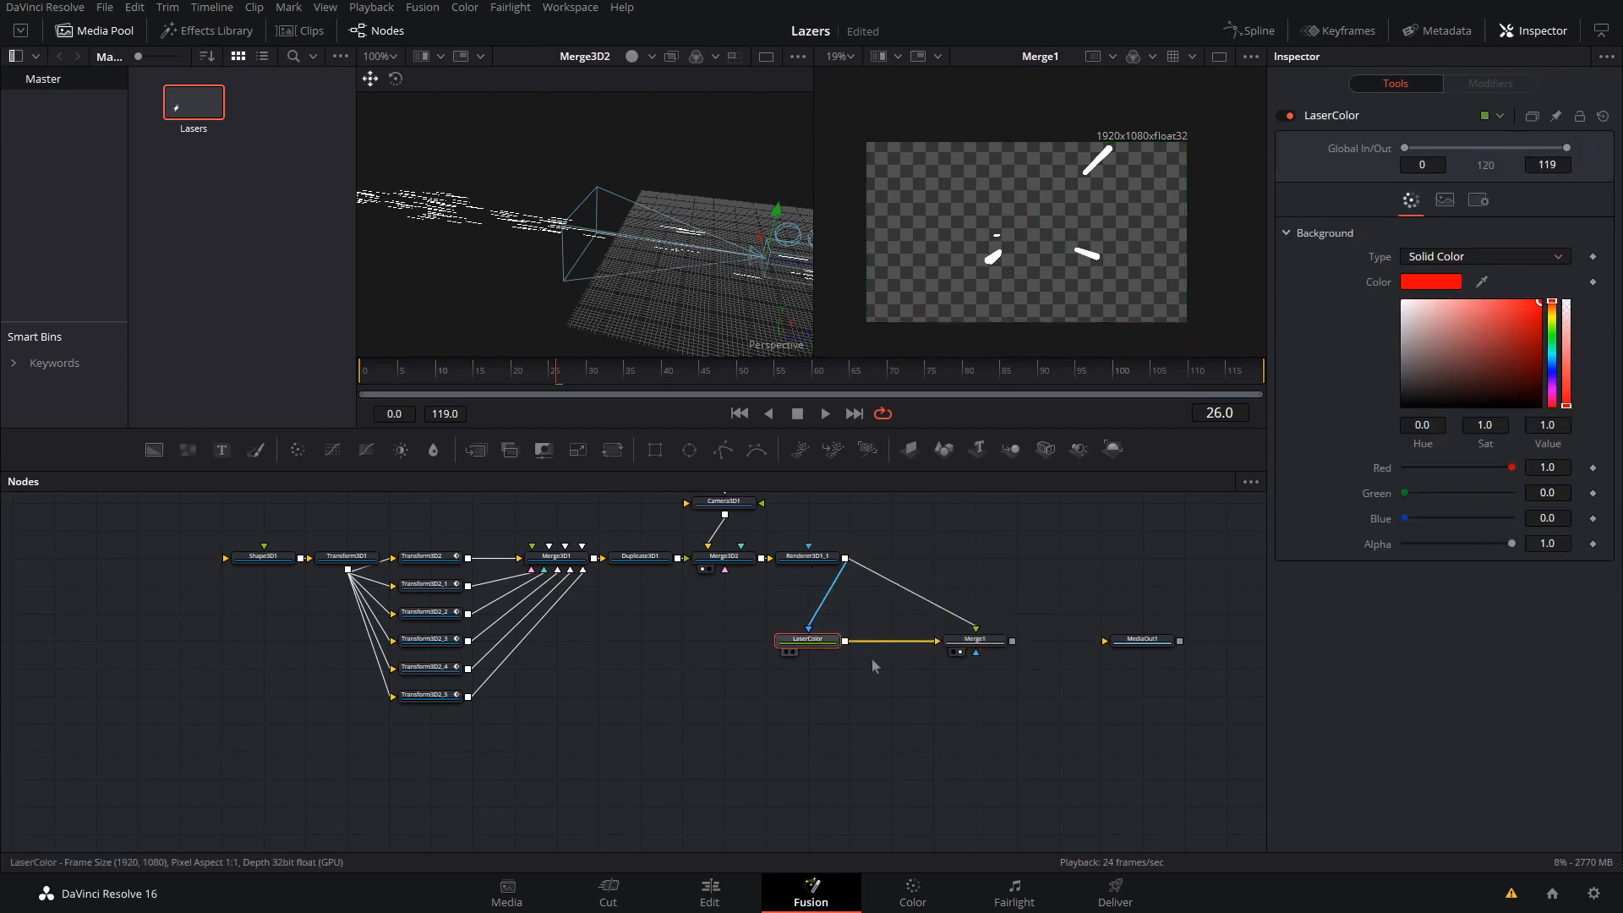
pyautogui.hotkey('shift', 'space')
pyautogui.write('back')
pyautogui.press('BackSpace')
pyautogui.press('BackSpace')
pyautogui.press('BackSpace')
pyautogui.press('BackSpace')
pyautogui.write('glow')
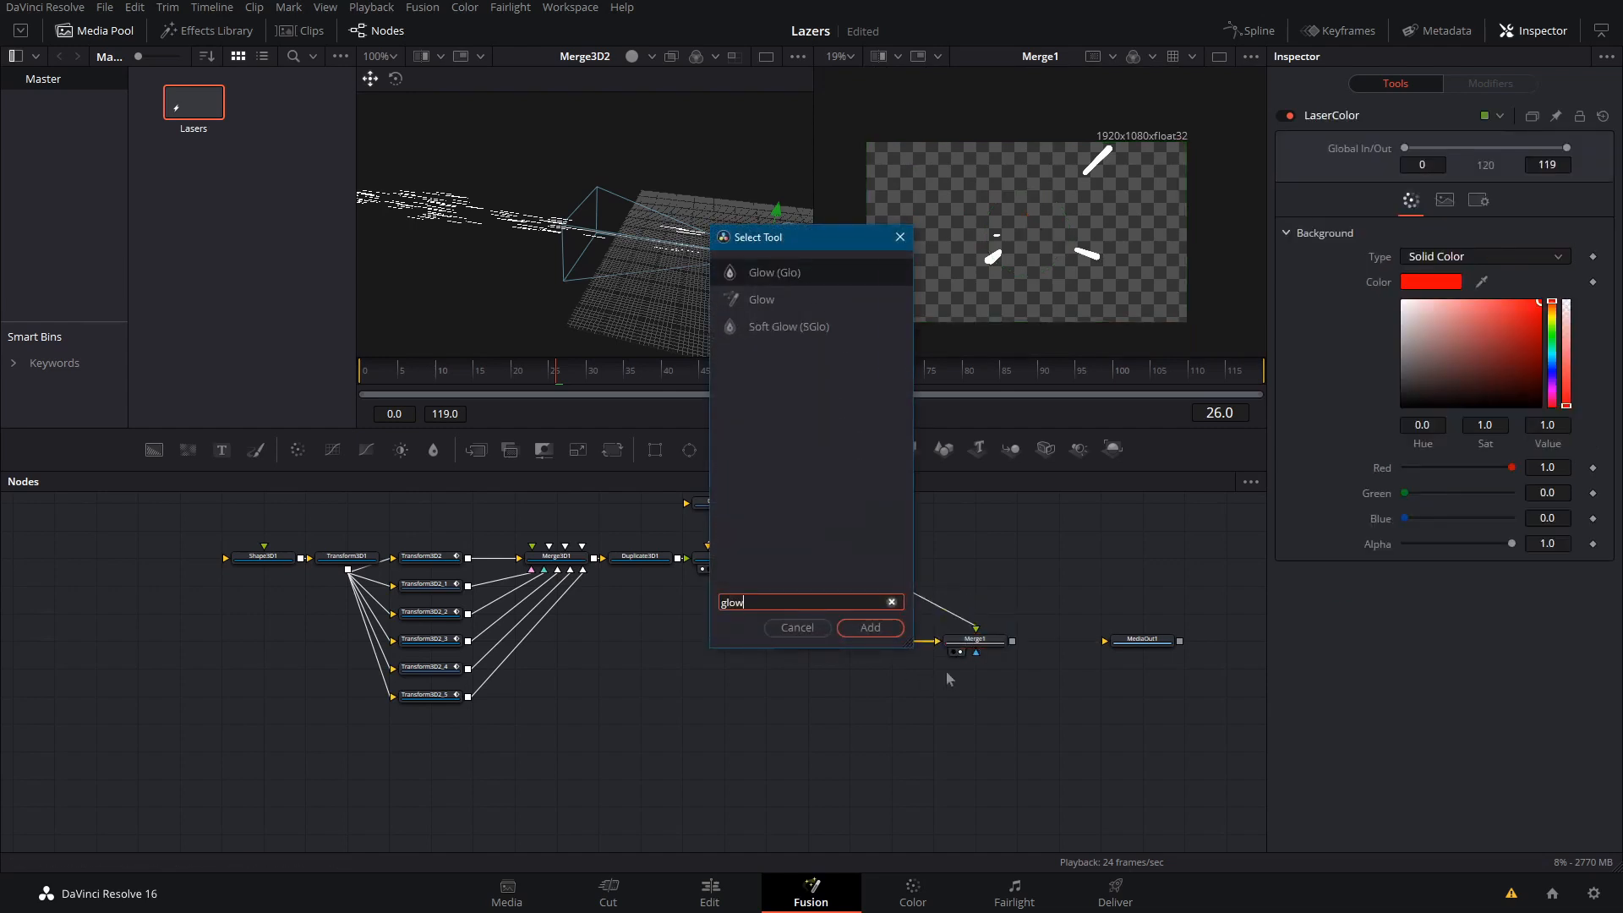
pyautogui.press('Return')
# Set Glow1's glow to 0.978 and glow size to 18.9, and play the result up to frame 48.
pyautogui.scroll(8, 1054, 182)
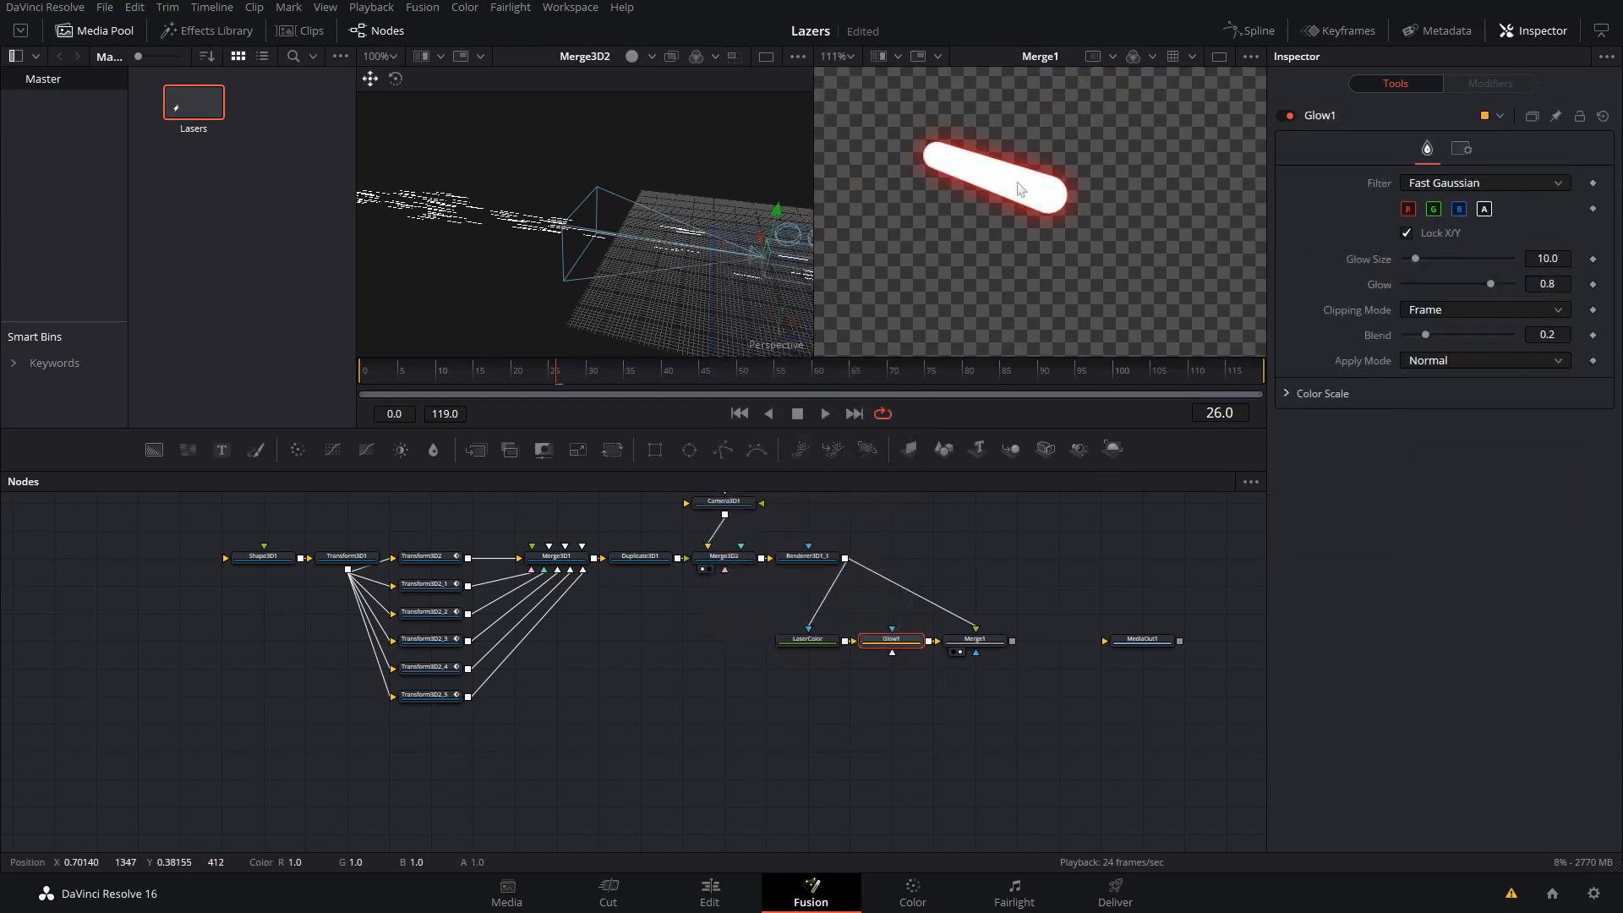
pyautogui.scroll(-7, 1065, 194)
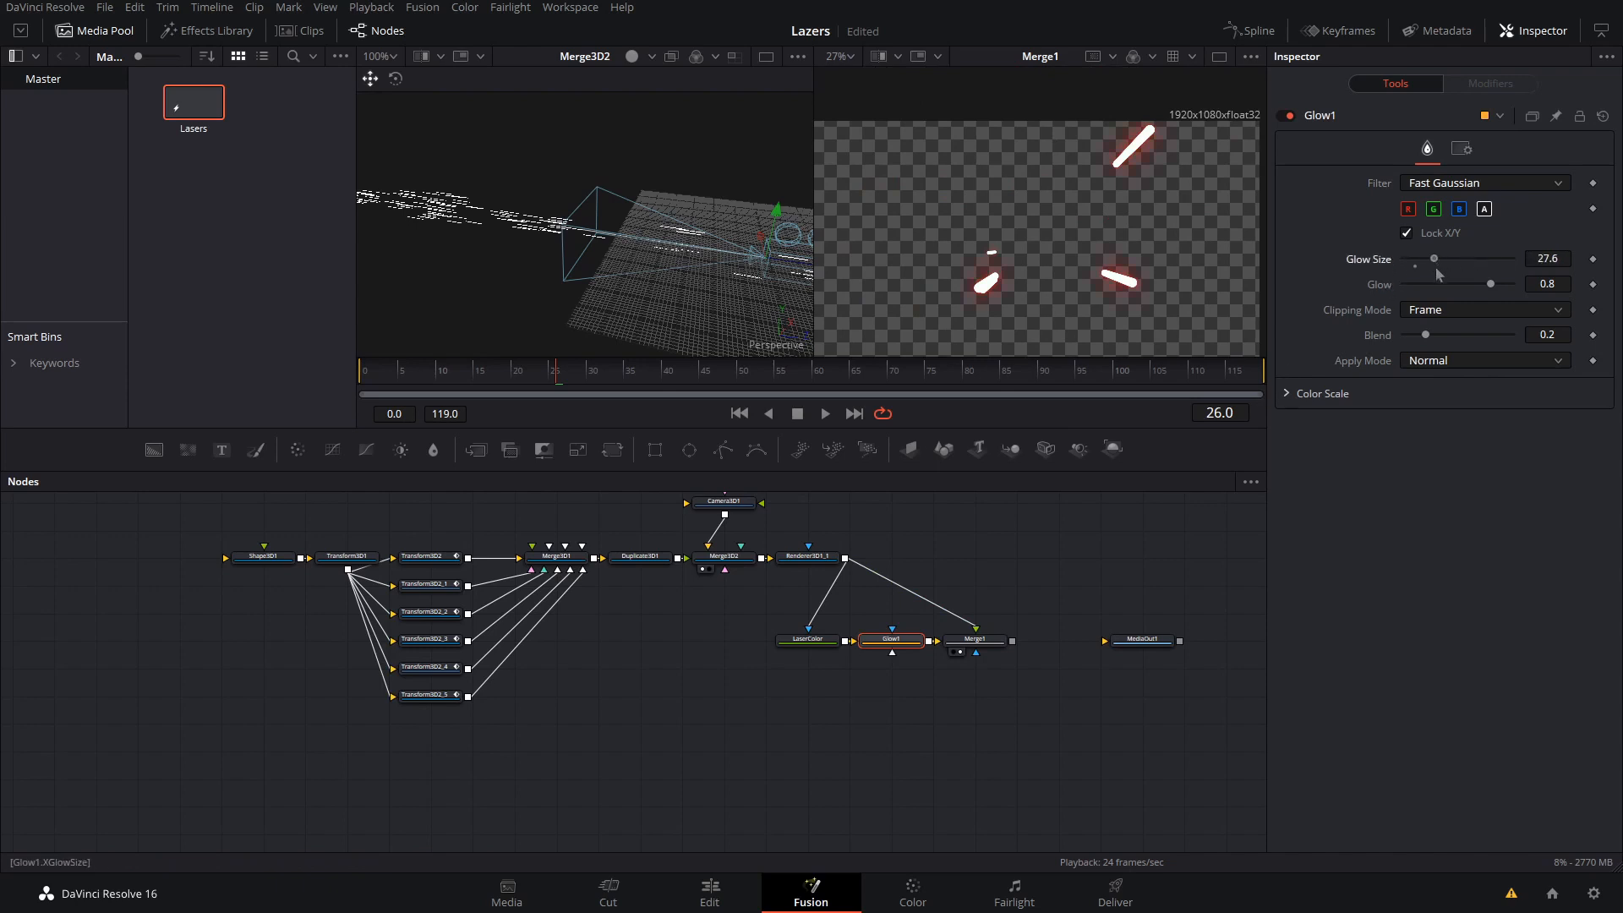
pyautogui.moveTo(1493, 288); pyautogui.dragTo(1547, 289)
pyautogui.moveTo(1426, 262); pyautogui.dragTo(1411, 264)
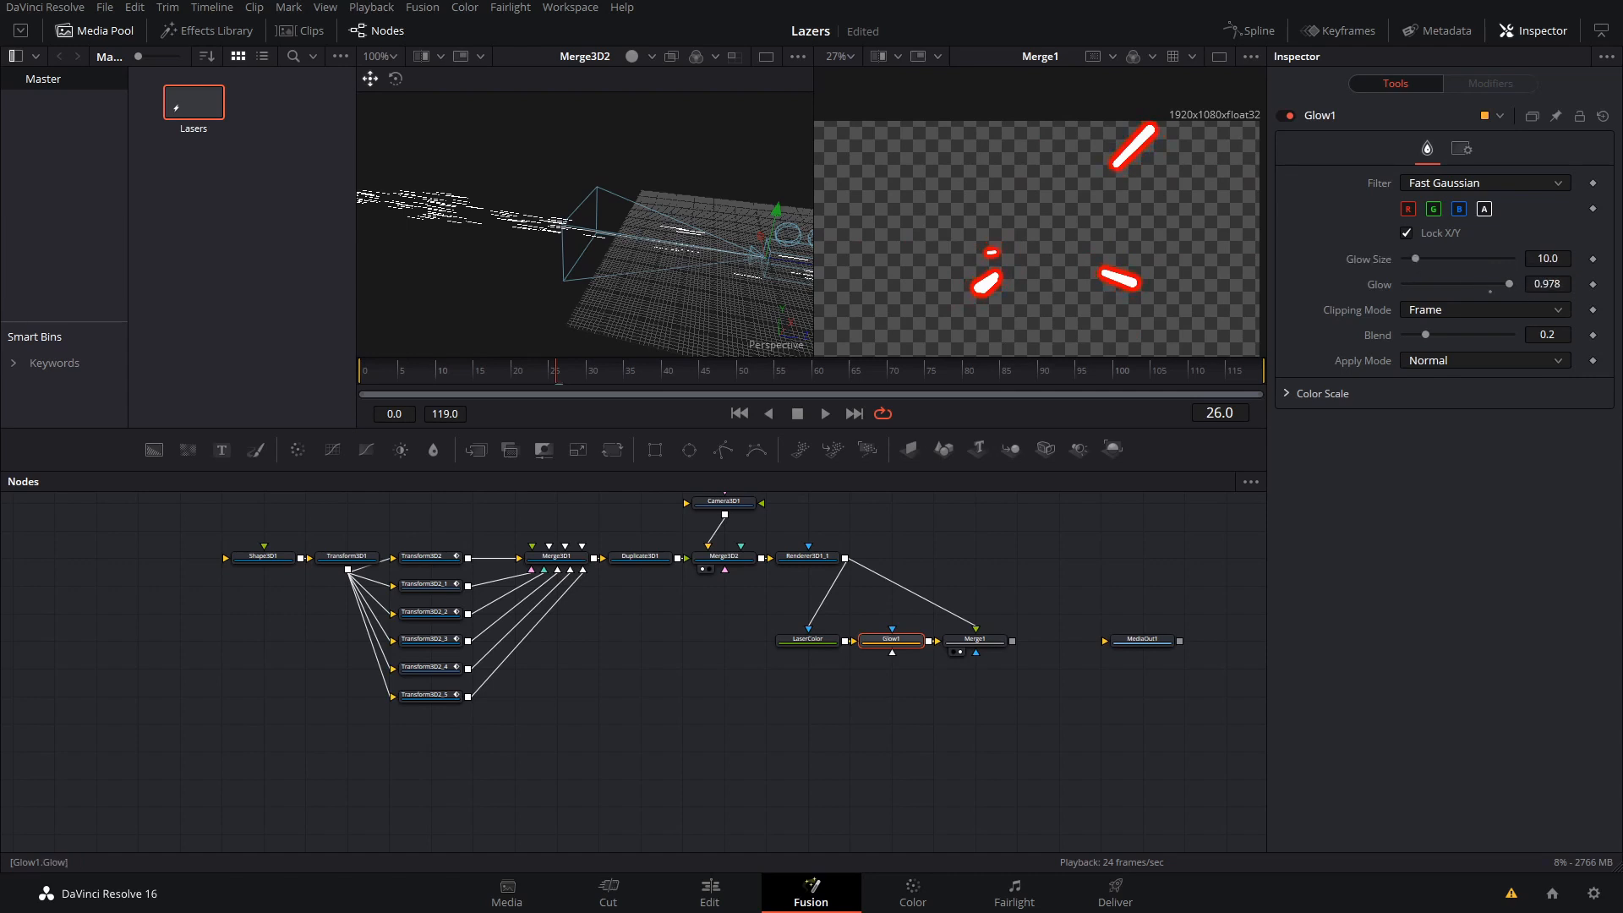
pyautogui.moveTo(1423, 258); pyautogui.dragTo(1454, 259)
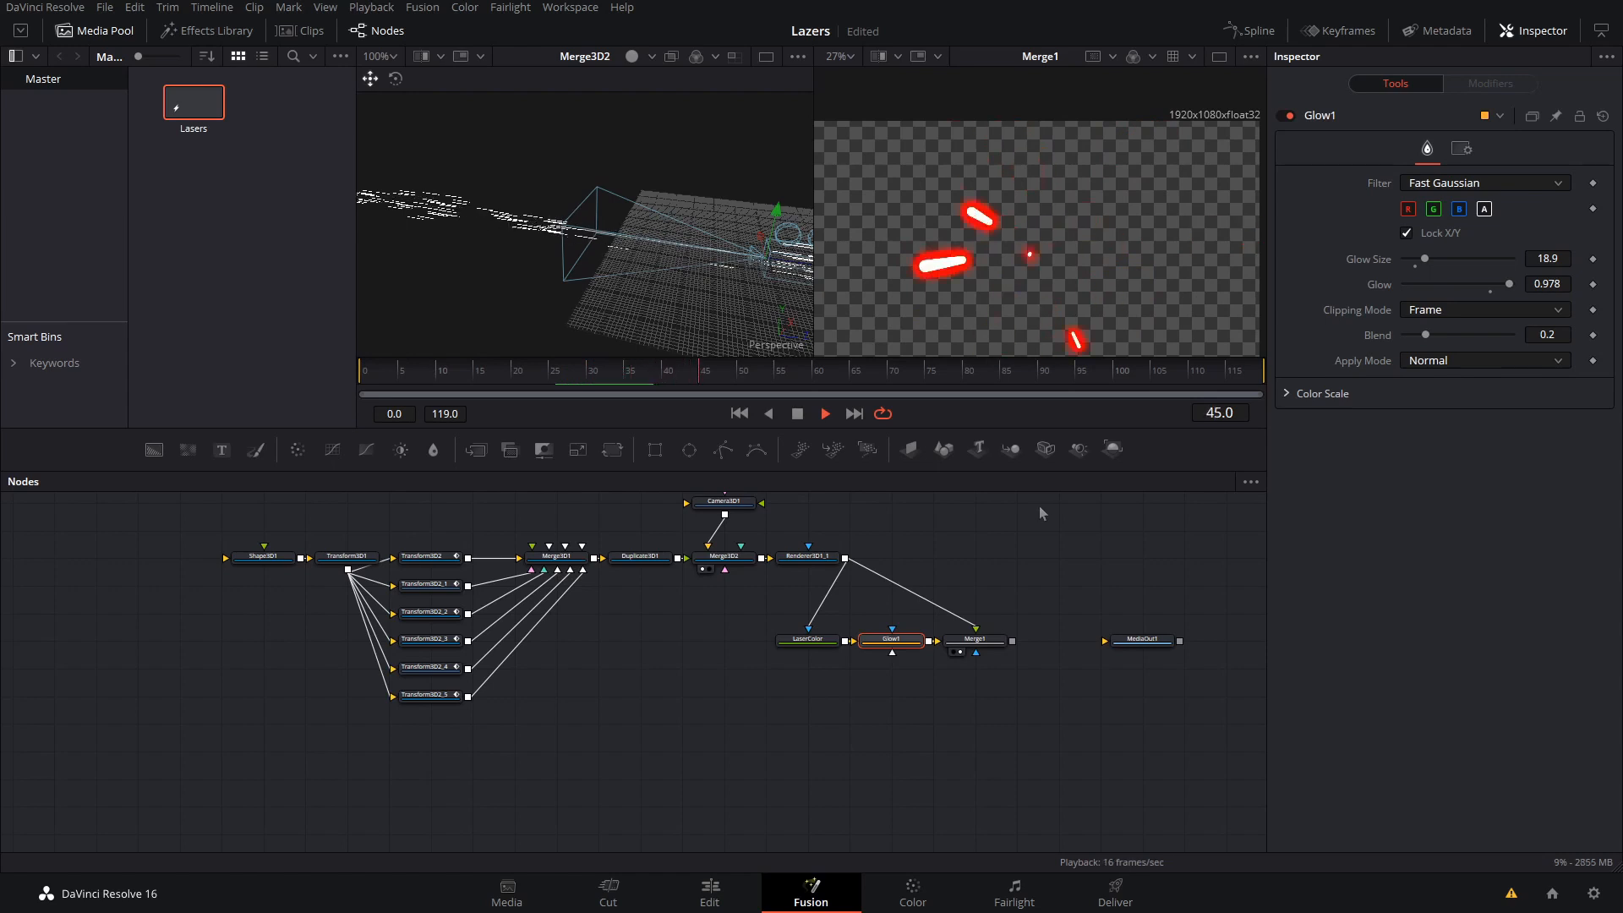
pyautogui.press('space')
pyautogui.scroll(-3, 1038, 178)
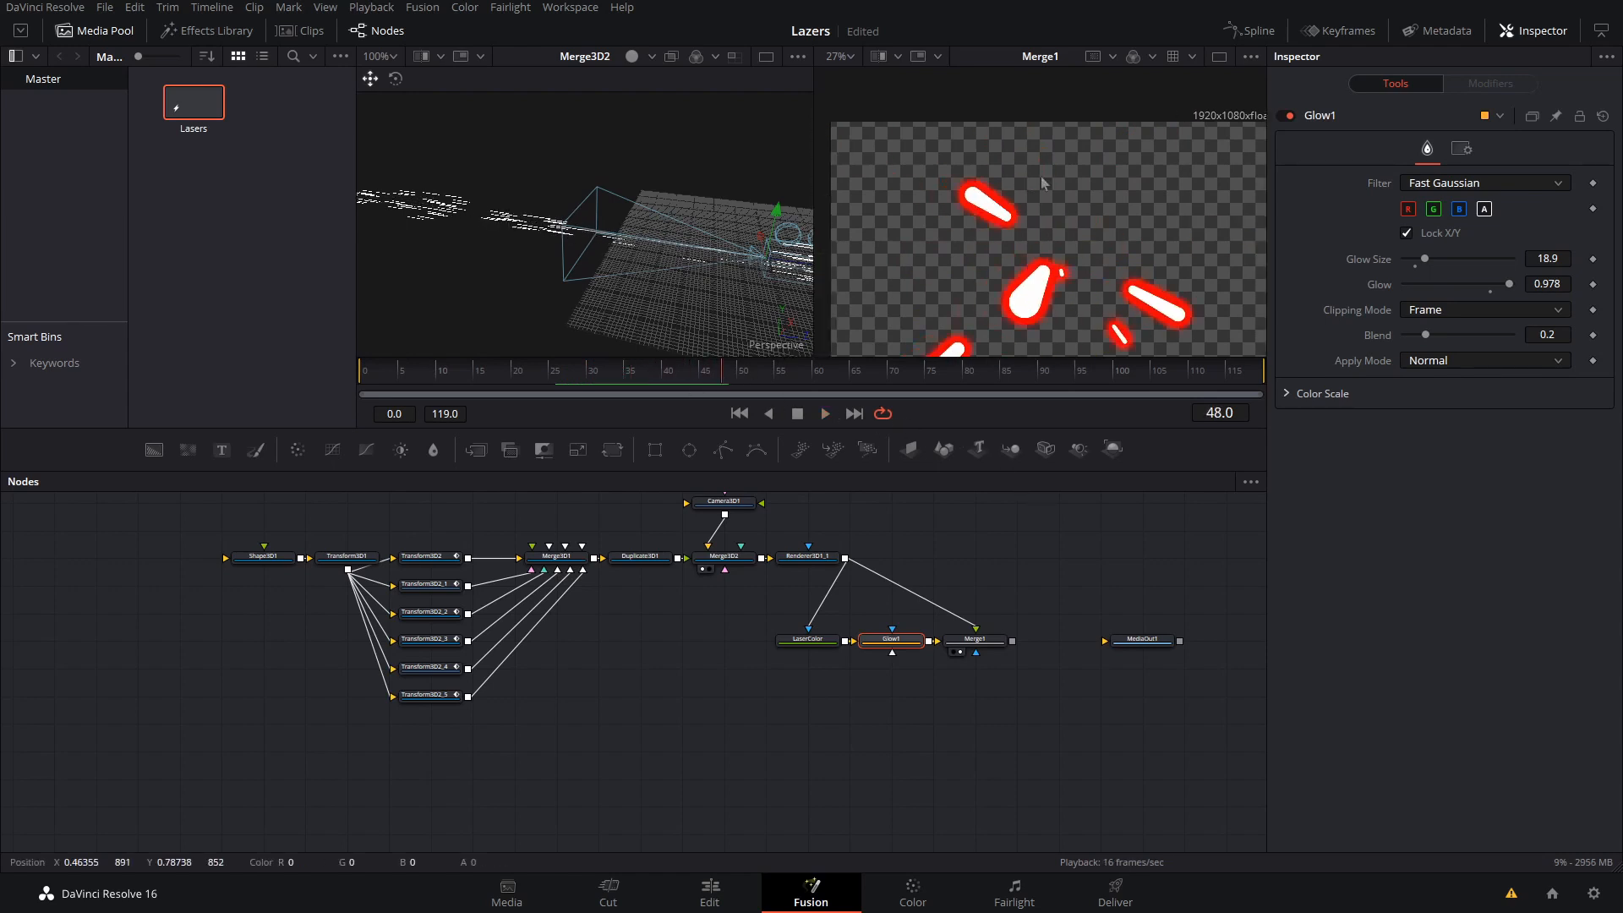
pyautogui.scroll(3, 1051, 213)
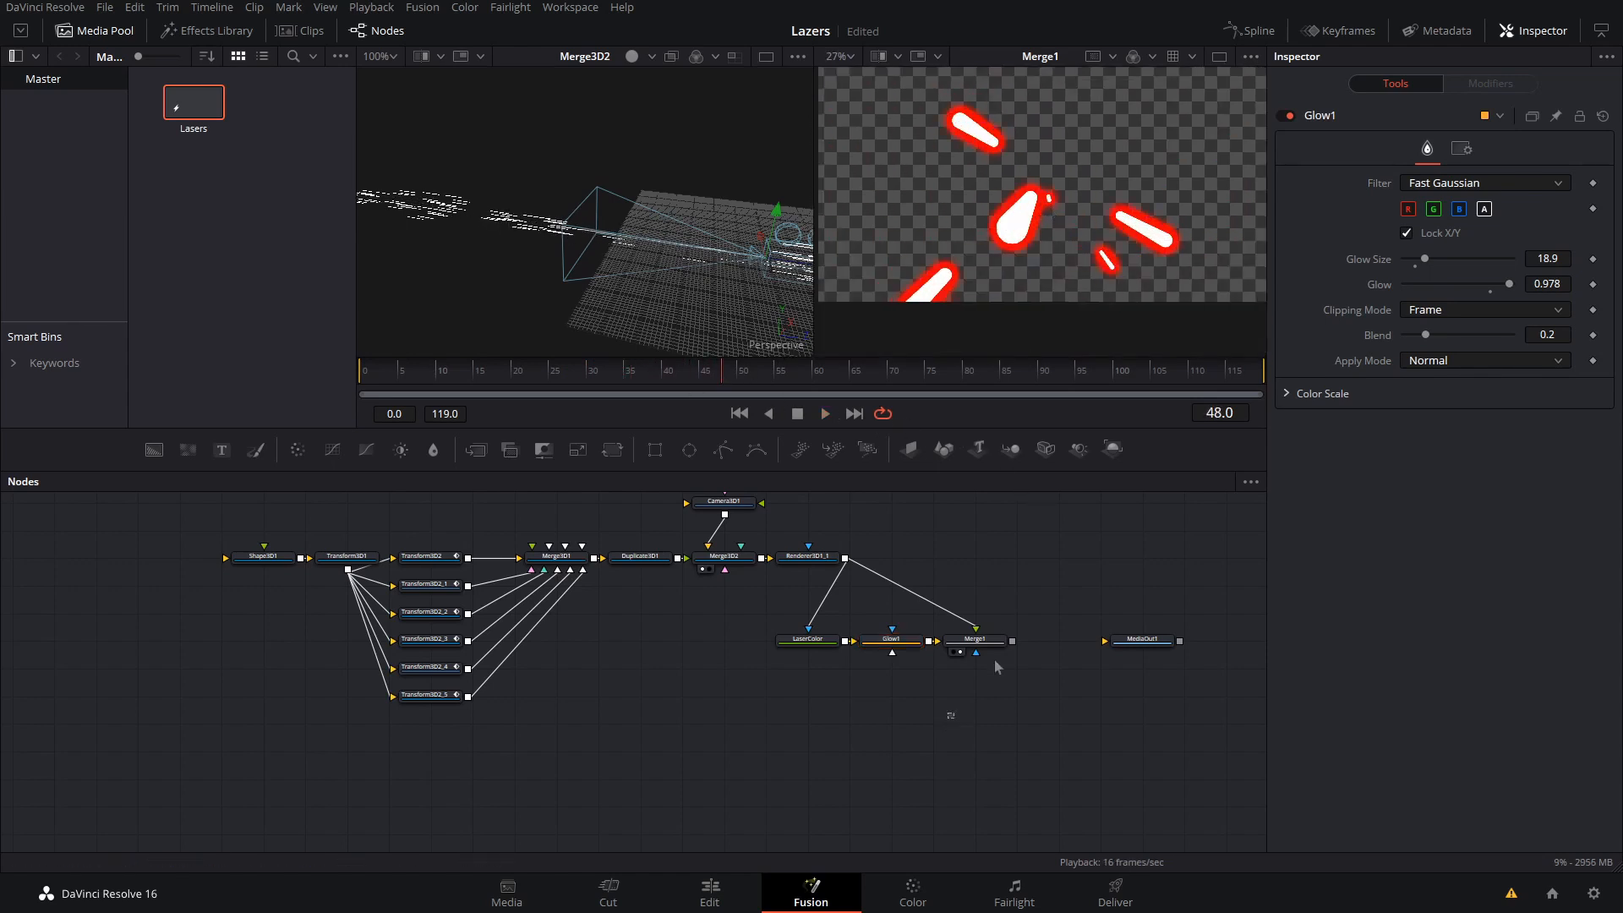
# Move MediaOut1 farther along the node graph to free up space and place Merge1 directly beside Glow1.
pyautogui.moveTo(1004, 642); pyautogui.dragTo(1047, 645)
pyautogui.moveTo(1155, 645); pyautogui.dragTo(1180, 656)
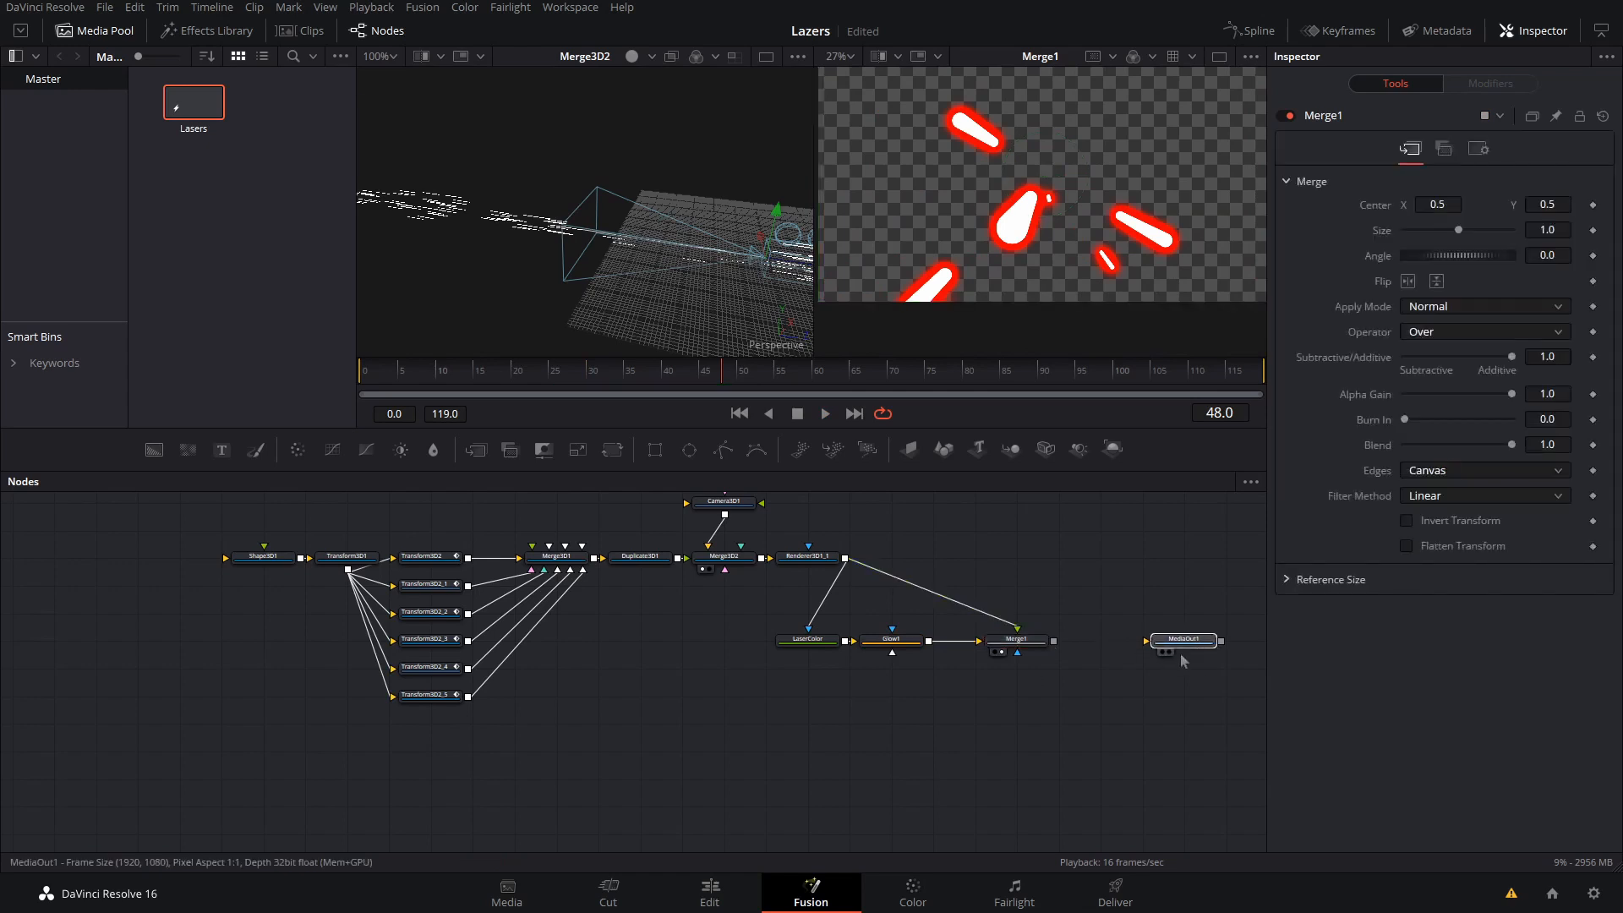
pyautogui.moveTo(1097, 706); pyautogui.dragTo(995, 719)
pyautogui.moveTo(1094, 655); pyautogui.dragTo(1136, 655)
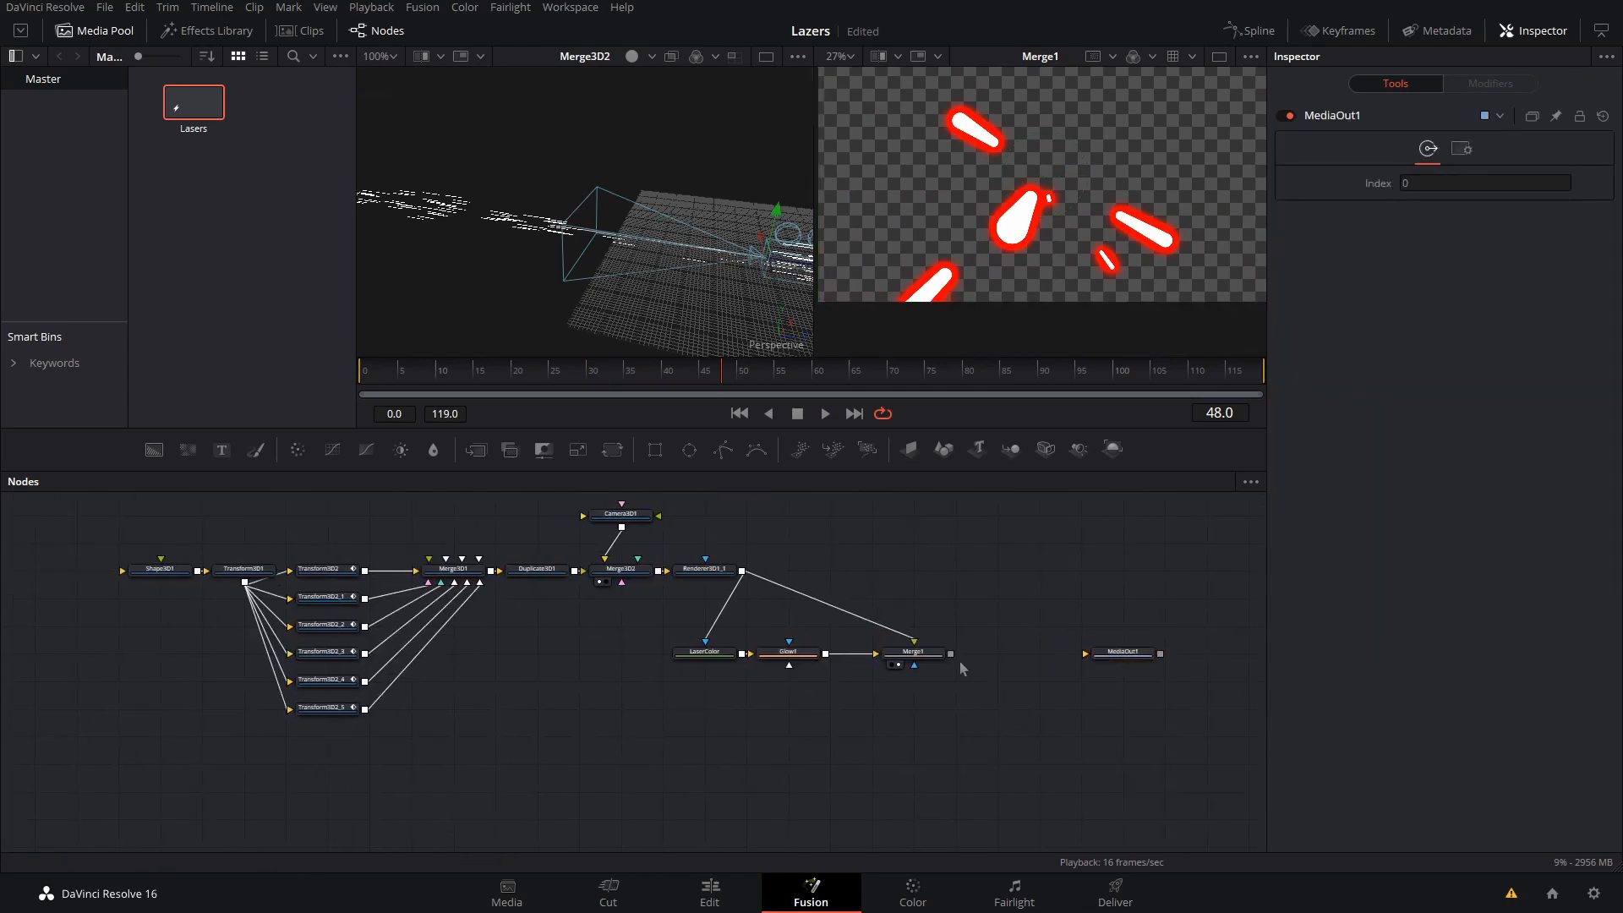
pyautogui.moveTo(918, 660); pyautogui.dragTo(877, 662)
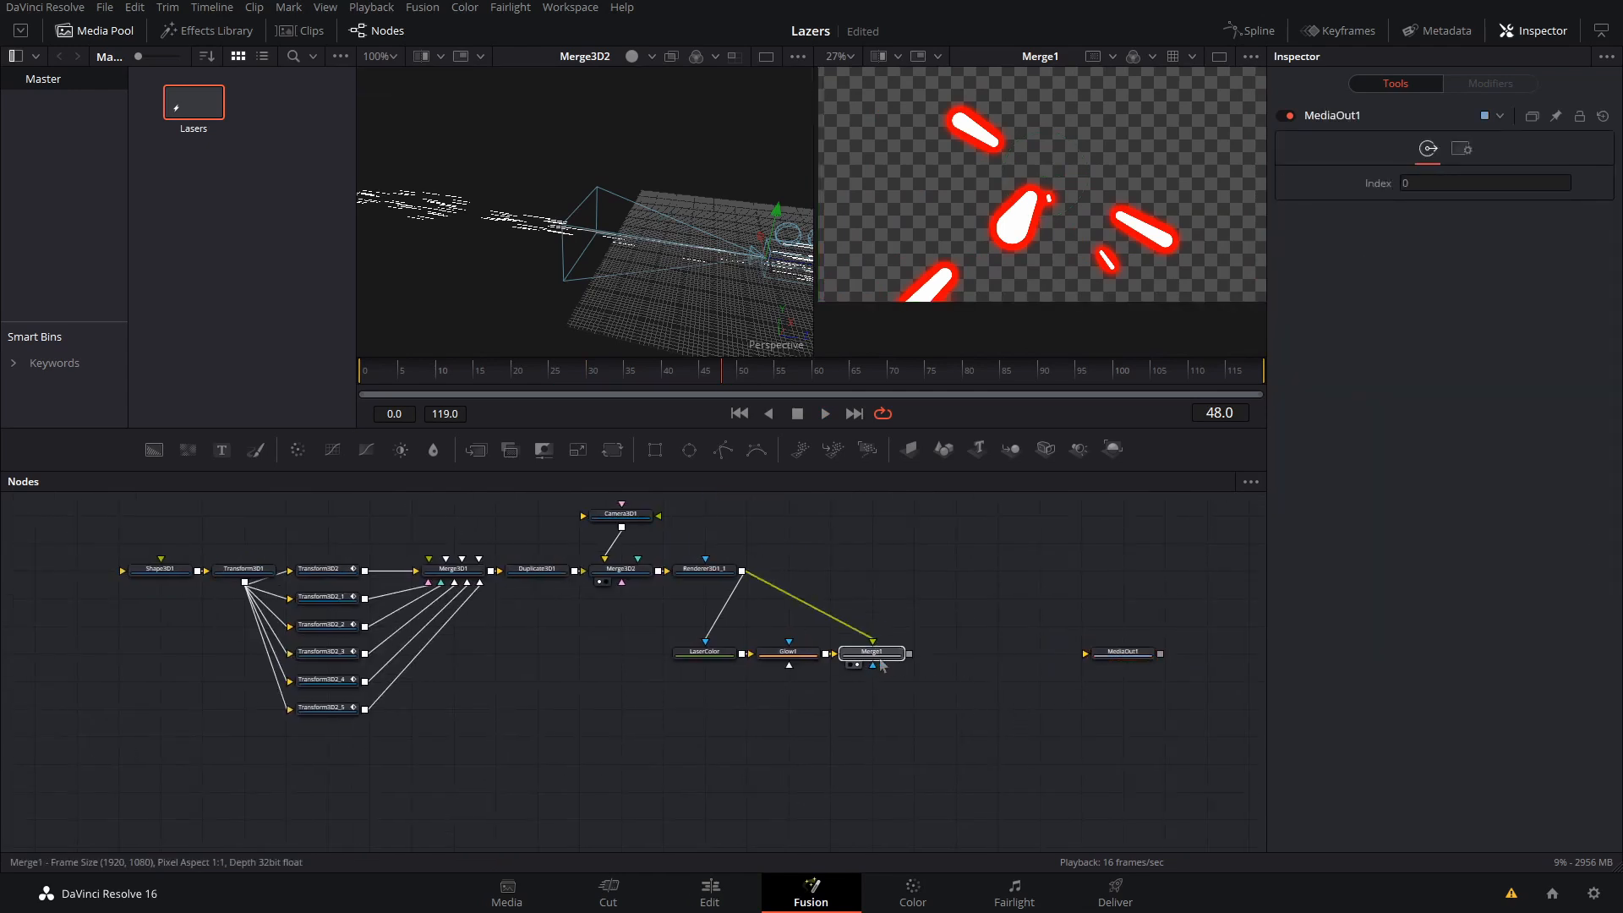
# Add a second Glow node to Merge1's output.
pyautogui.hotkey('shift', 'space')
pyautogui.write('glow')
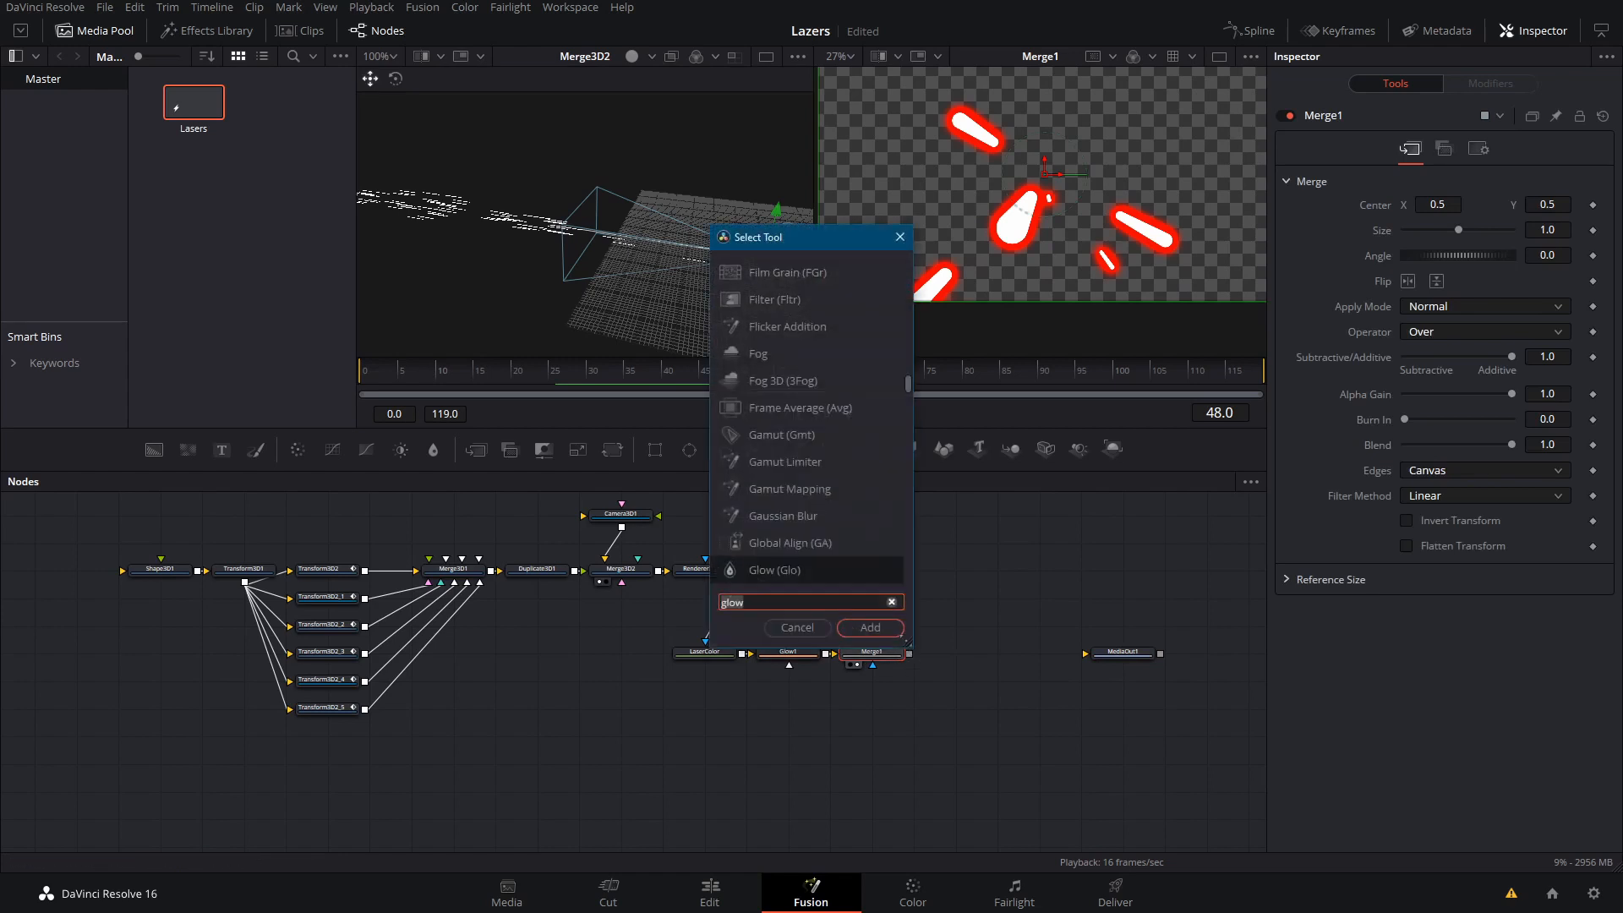
pyautogui.press('Return')
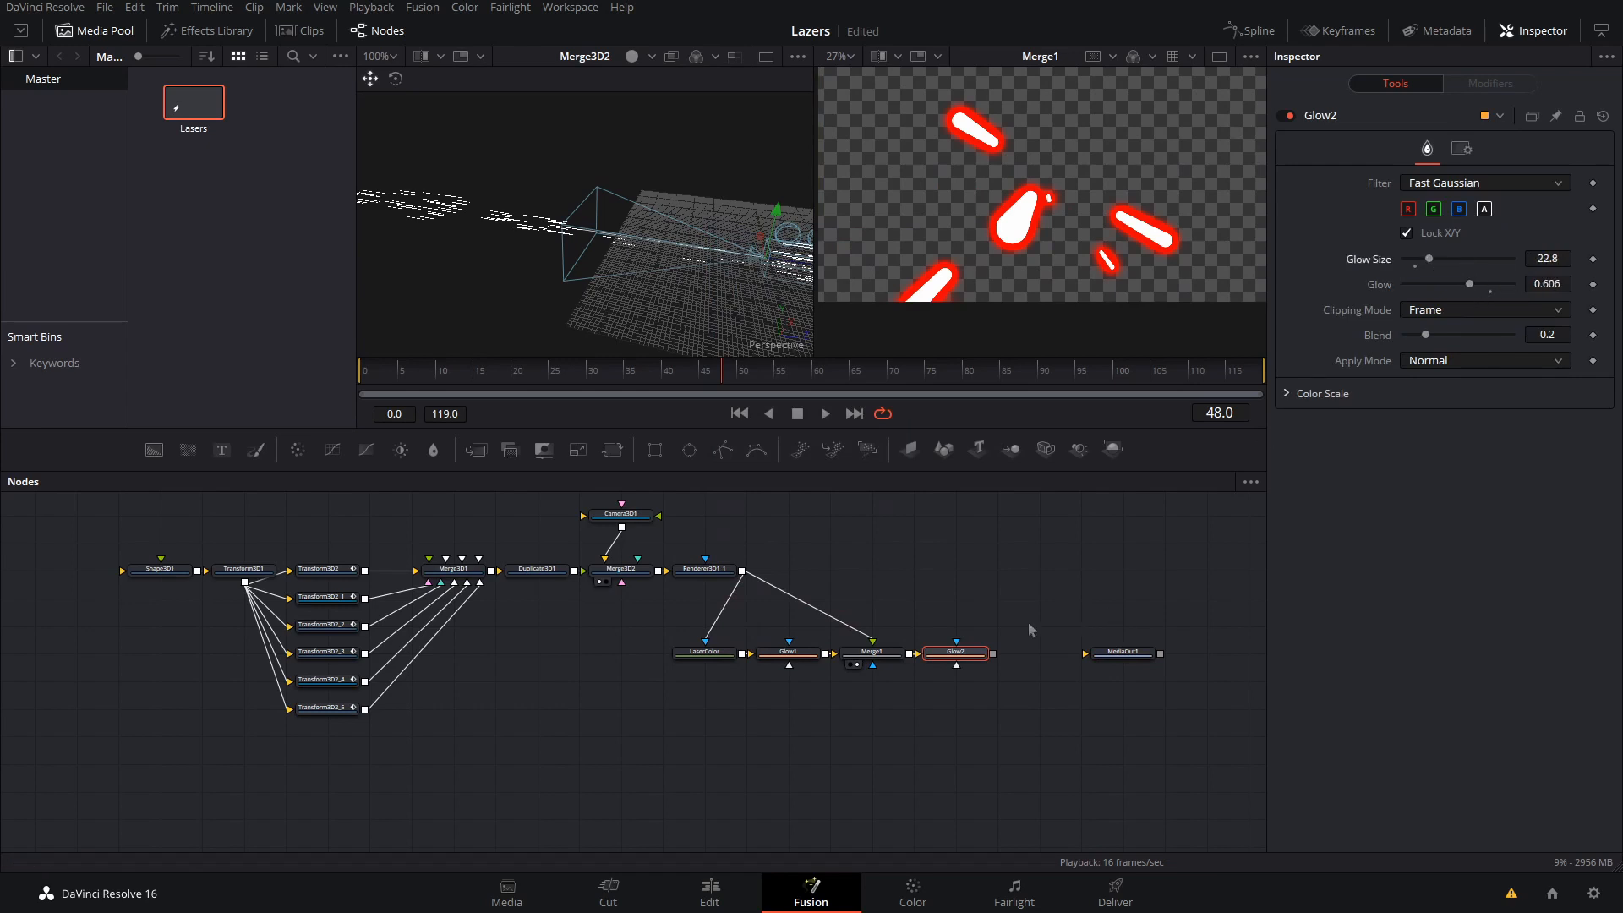
# View Glow2's output and set its glow size to 22.8 and glow to 0.811.
pyautogui.press('2')
pyautogui.moveTo(1428, 258)
pyautogui.mouseDown()
pyautogui.moveTo(1507, 290)
pyautogui.moveTo(1439, 269)
pyautogui.moveTo(1380, 296)
pyautogui.moveTo(1435, 286)
pyautogui.mouseUp()
pyautogui.scroll(-2, 1008, 221)
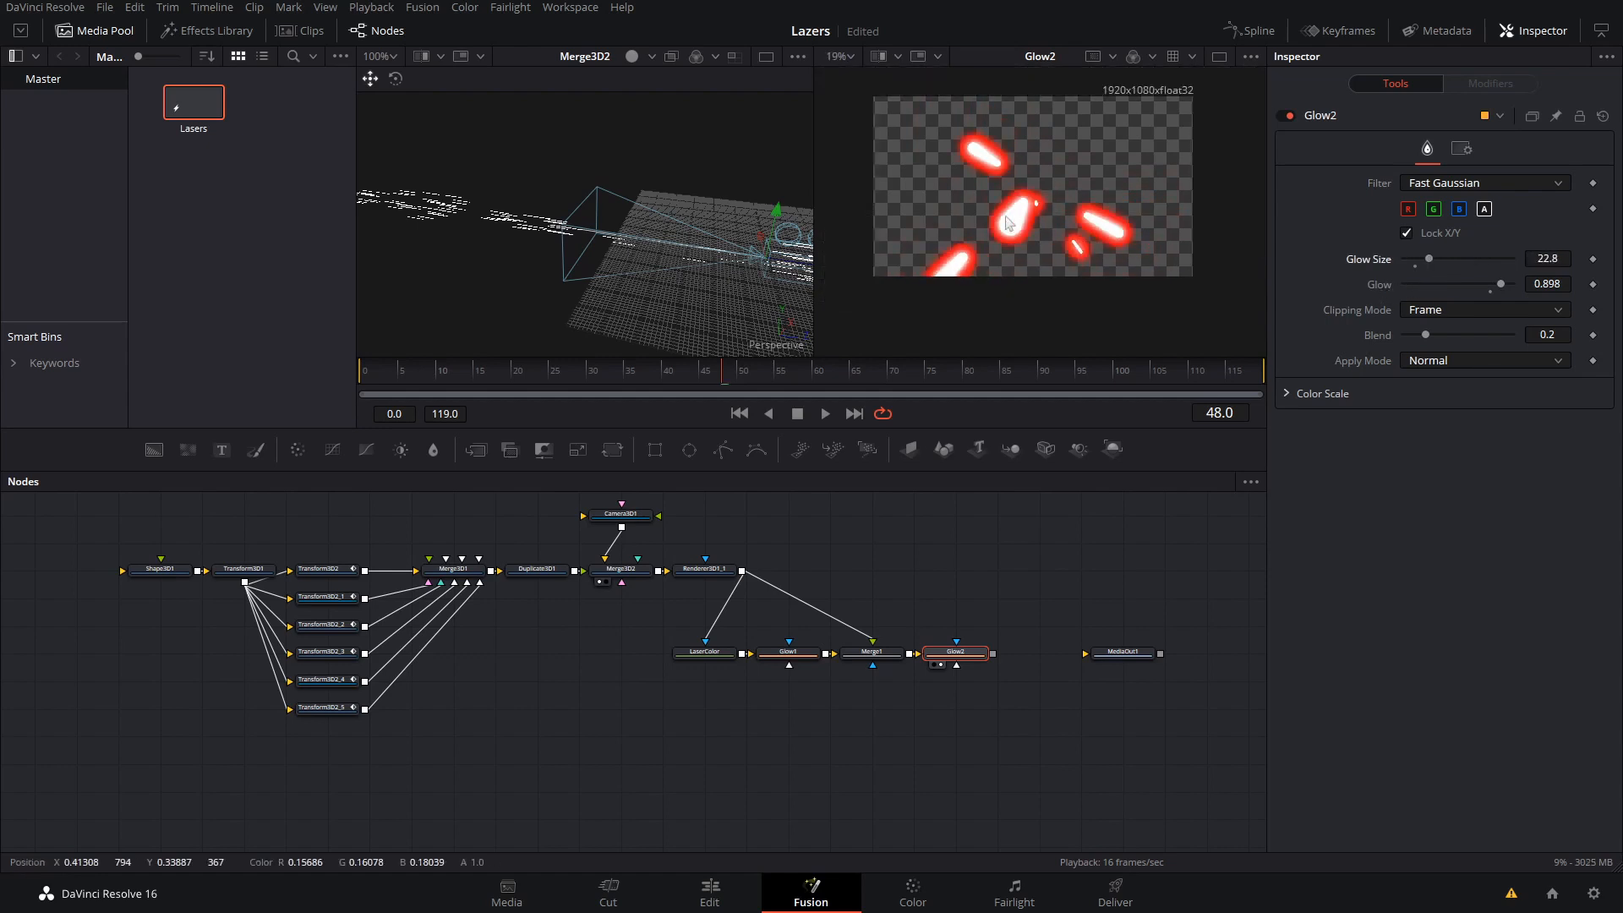
pyautogui.scroll(-2, 1008, 221)
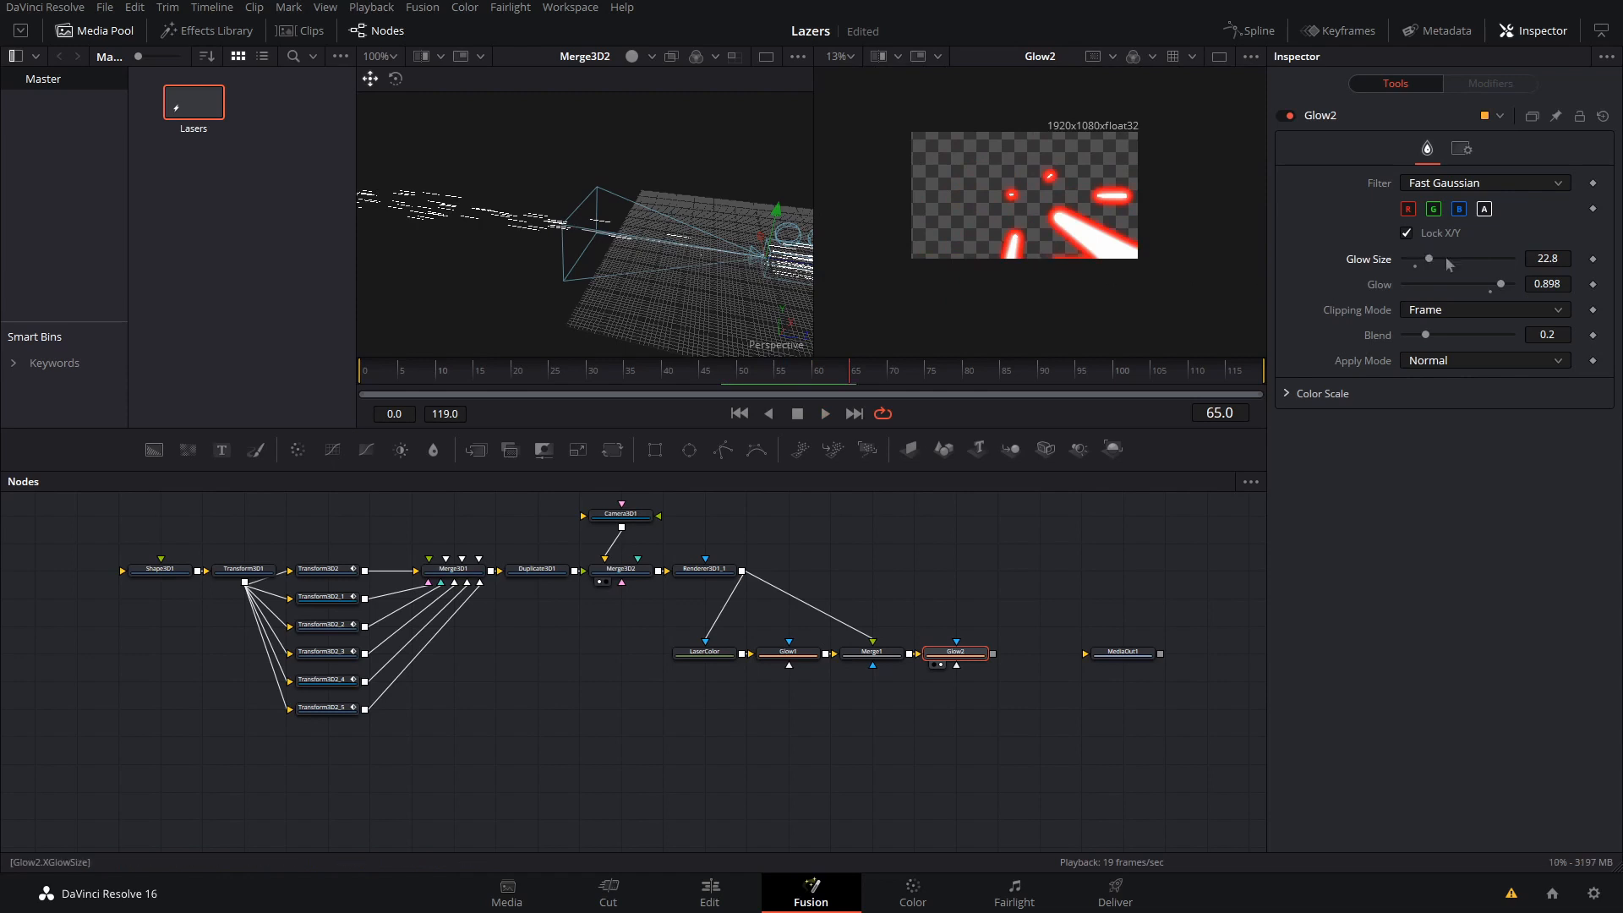
pyautogui.moveTo(1502, 289); pyautogui.dragTo(1473, 293)
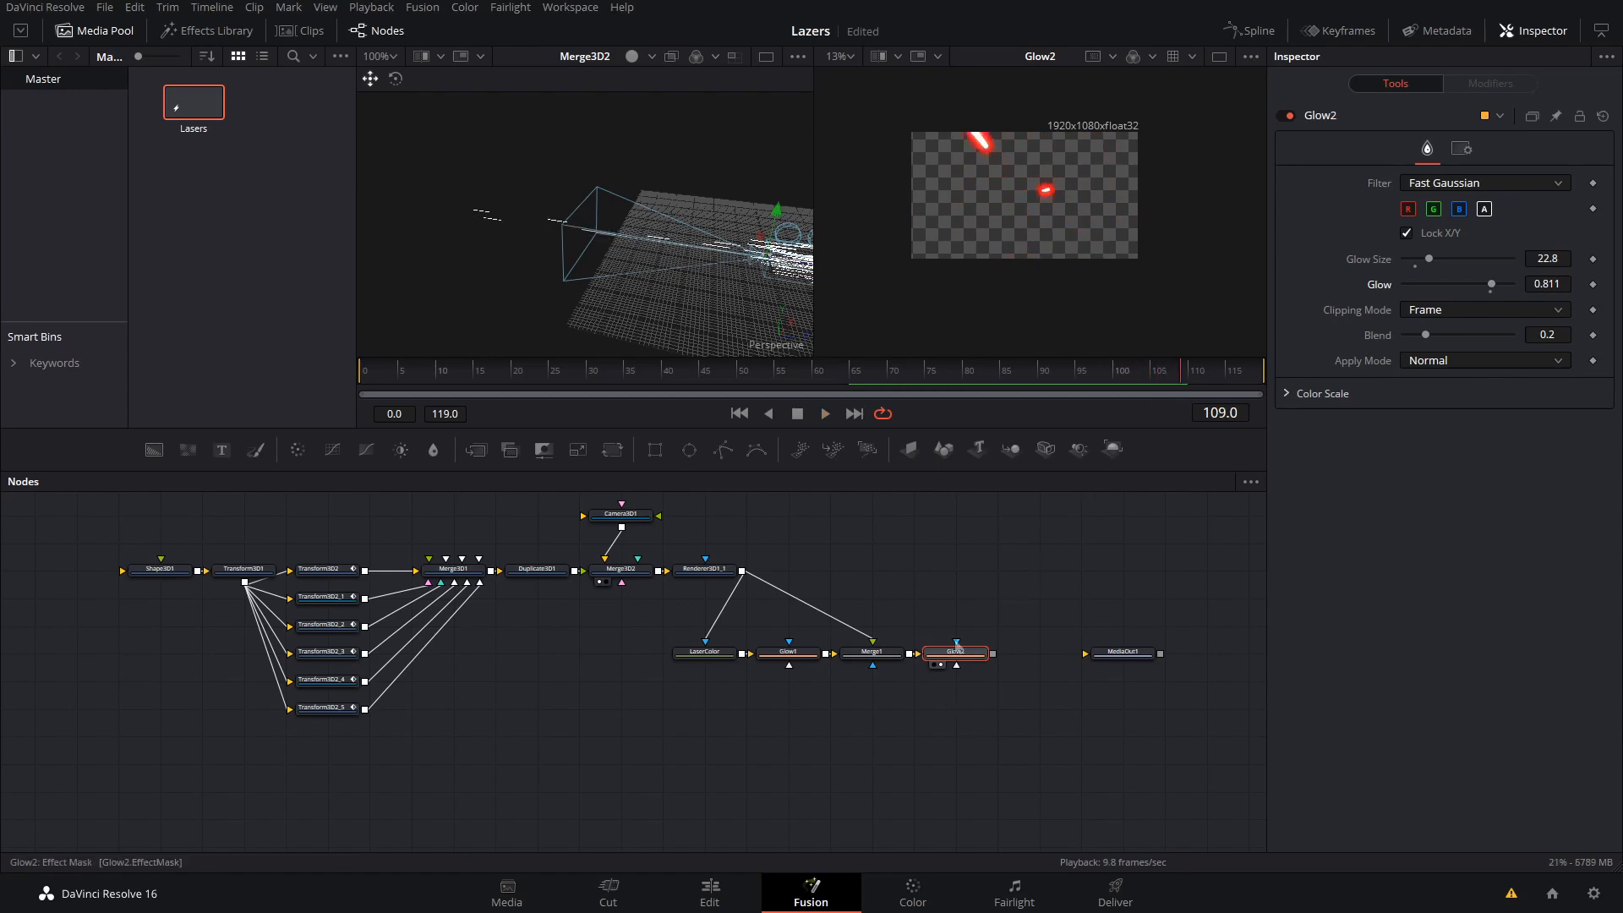
# Insert a Color Corrector node between Glow2 and MediaOut1.
pyautogui.hotkey('shift', 'space')
pyautogui.write('colo')
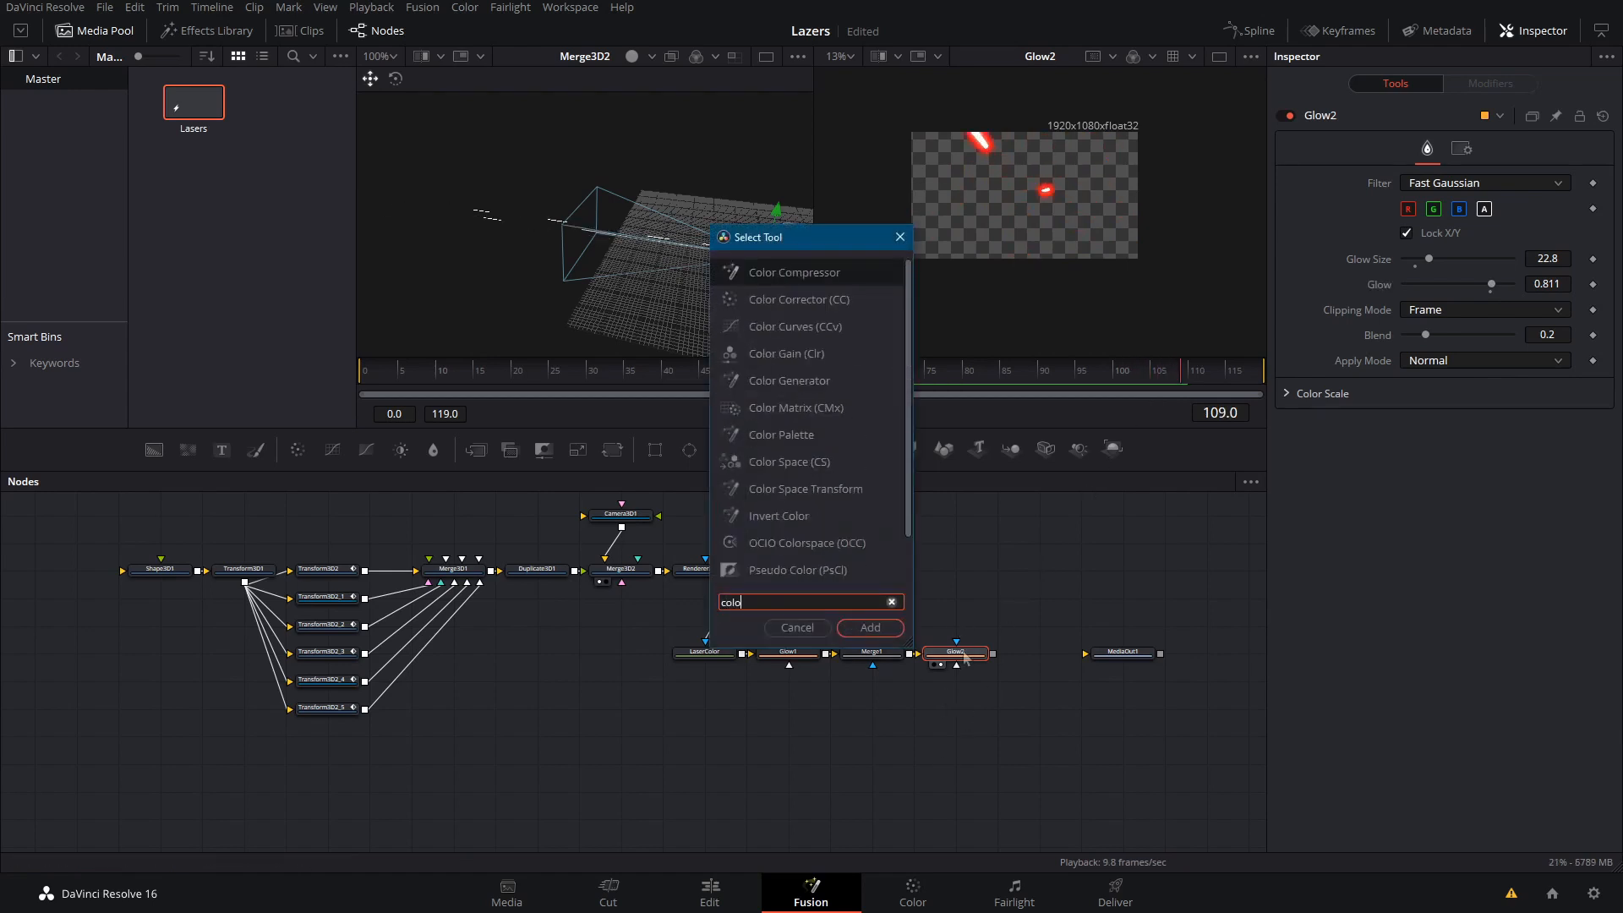
pyautogui.write('r')
pyautogui.press('Down')
pyautogui.press('Return')
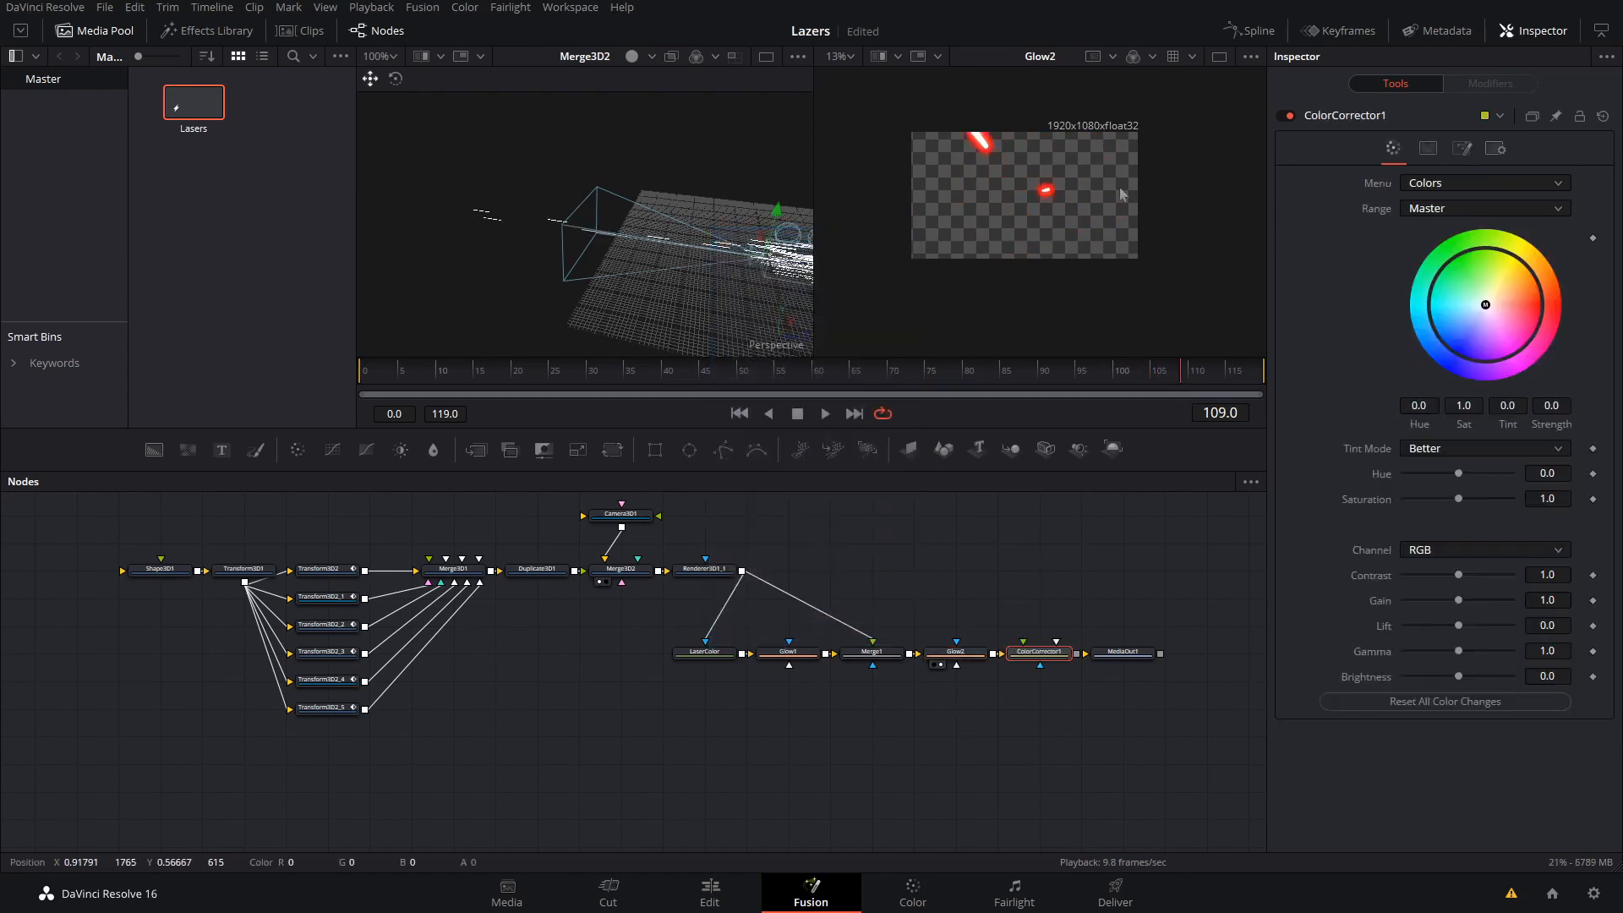
# Reduce ColorCorrector1's saturation to 0.55 and view its output.
pyautogui.scroll(2, 1228, 238)
pyautogui.moveTo(1460, 499); pyautogui.dragTo(1429, 509)
pyautogui.press('2')
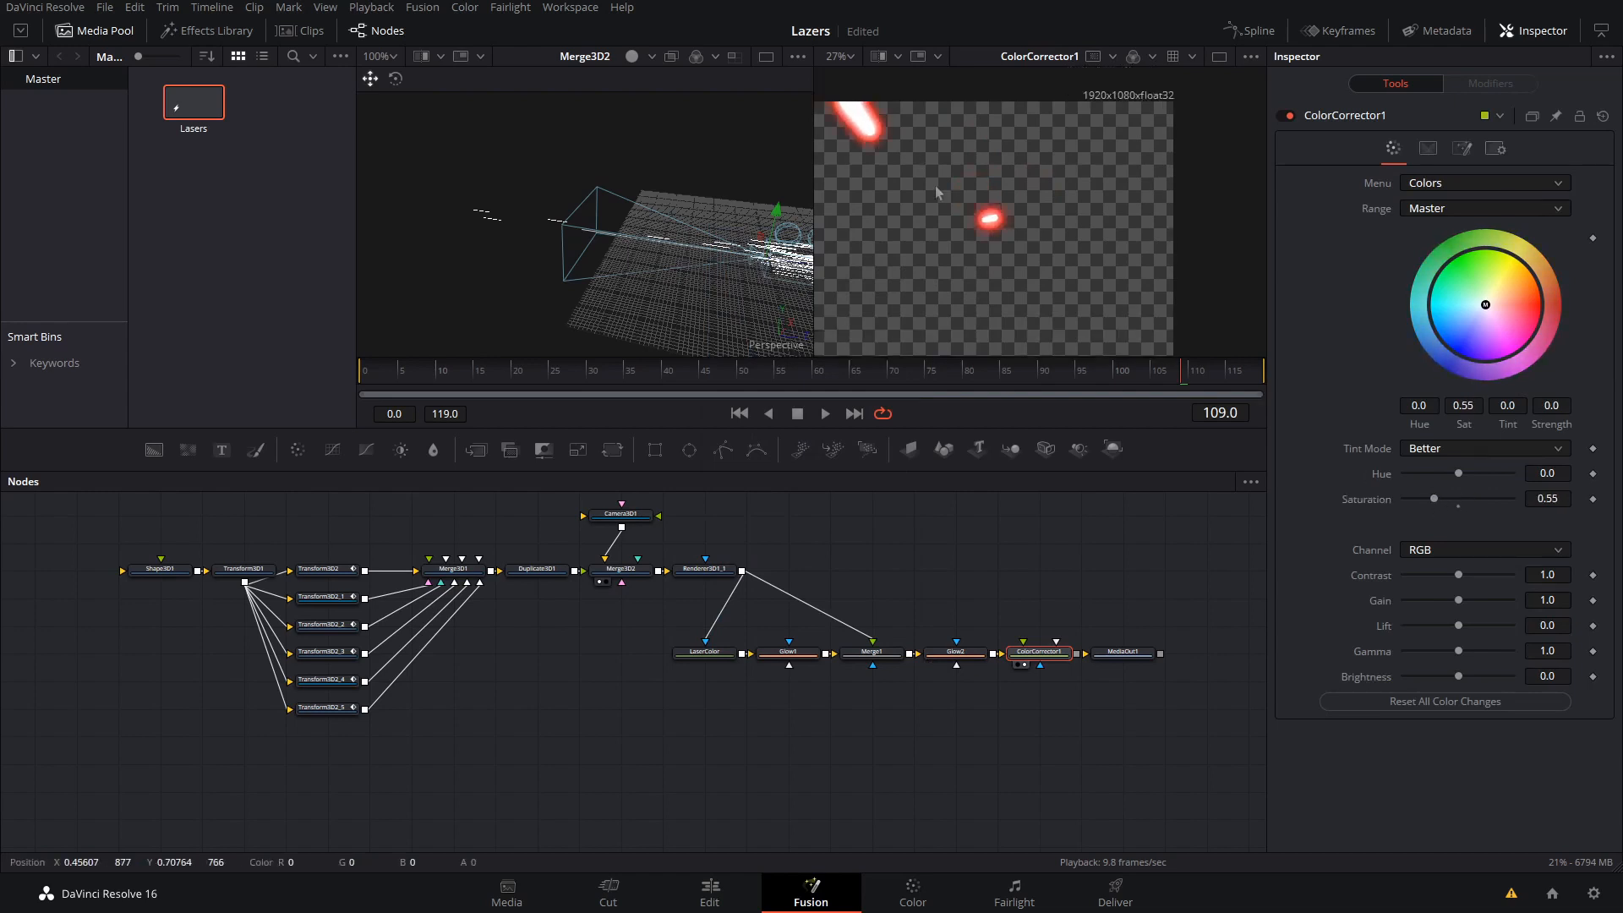
pyautogui.scroll(-1, 986, 242)
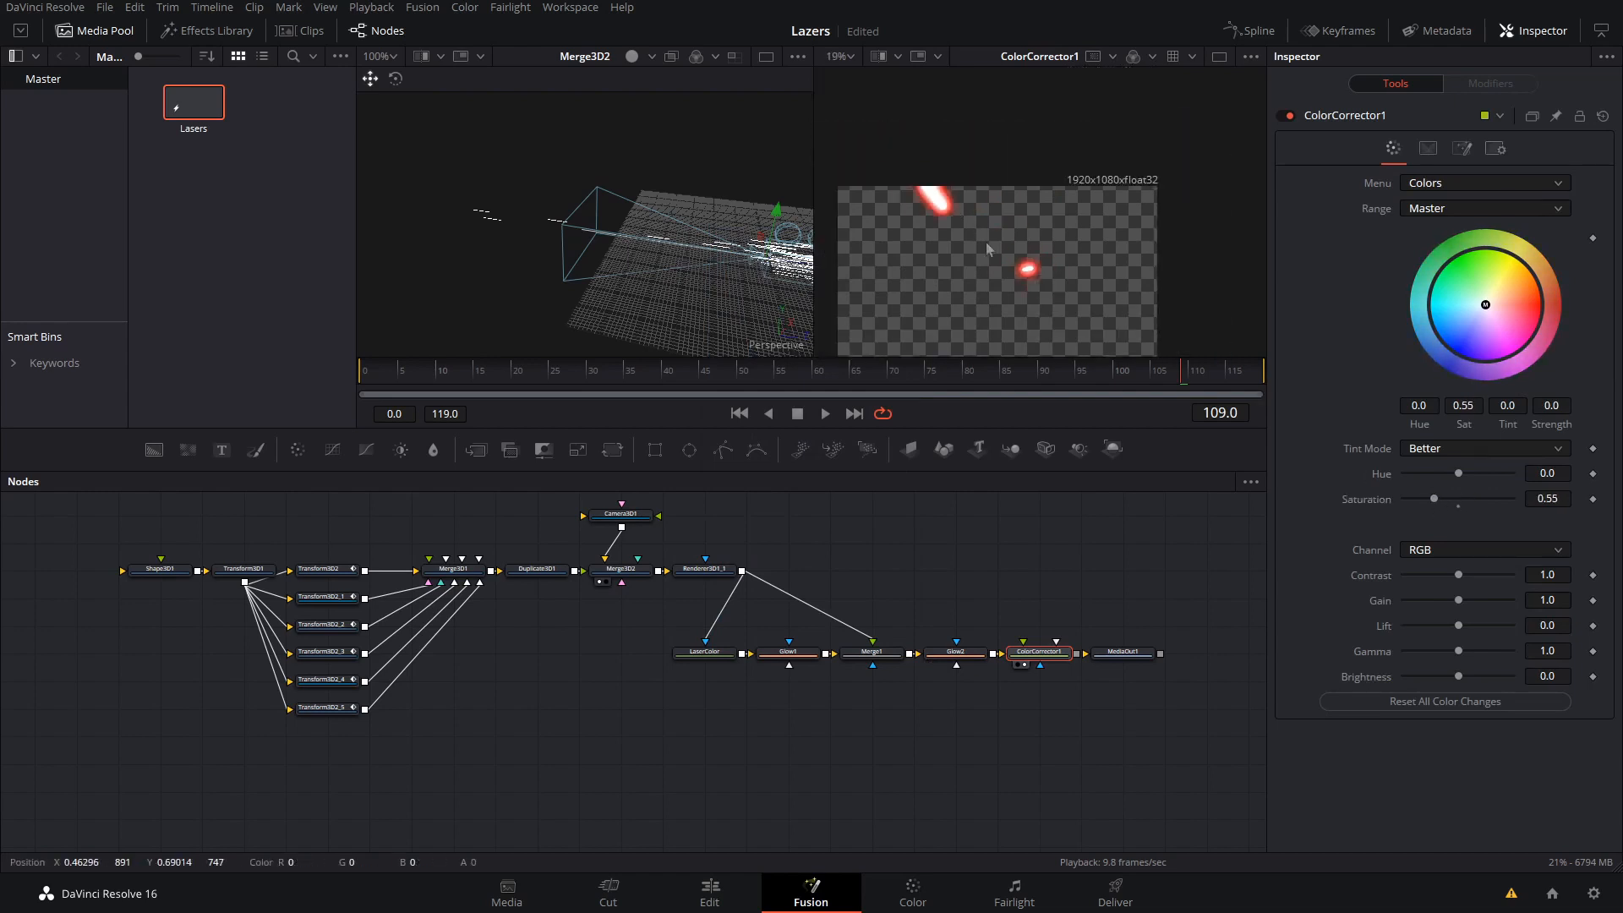
# Set ColorCorrector1's gain to 1.13 and gamma to 1.03 with contrast at 1.0, and save the project.
pyautogui.moveTo(1458, 575); pyautogui.dragTo(1467, 607)
pyautogui.click(1458, 583)
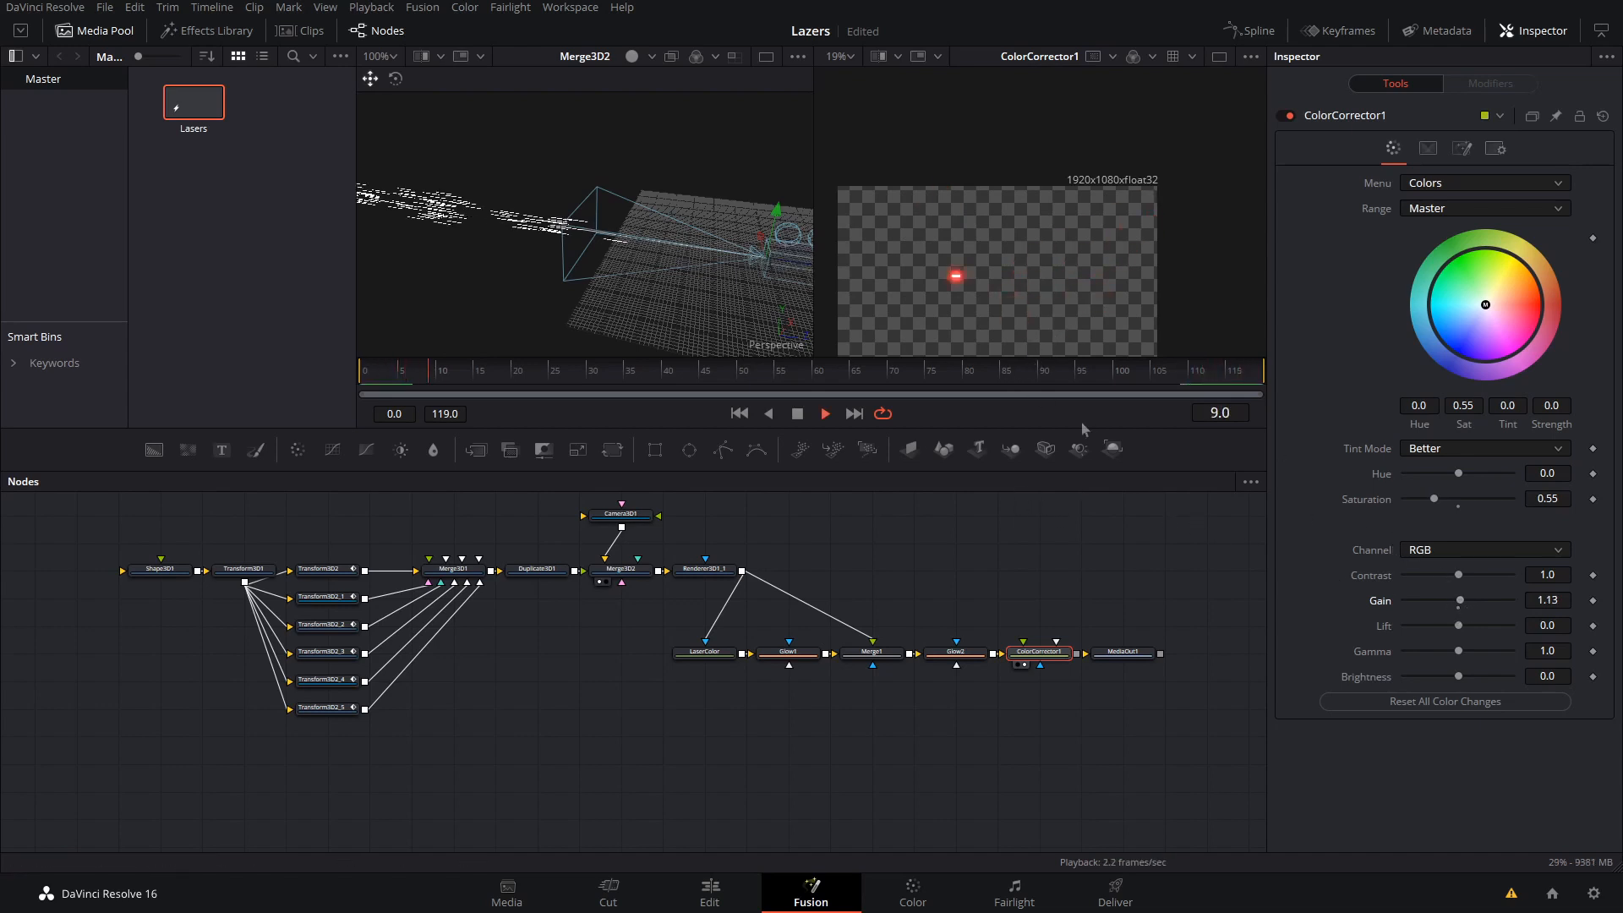
pyautogui.moveTo(1460, 650); pyautogui.dragTo(1466, 662)
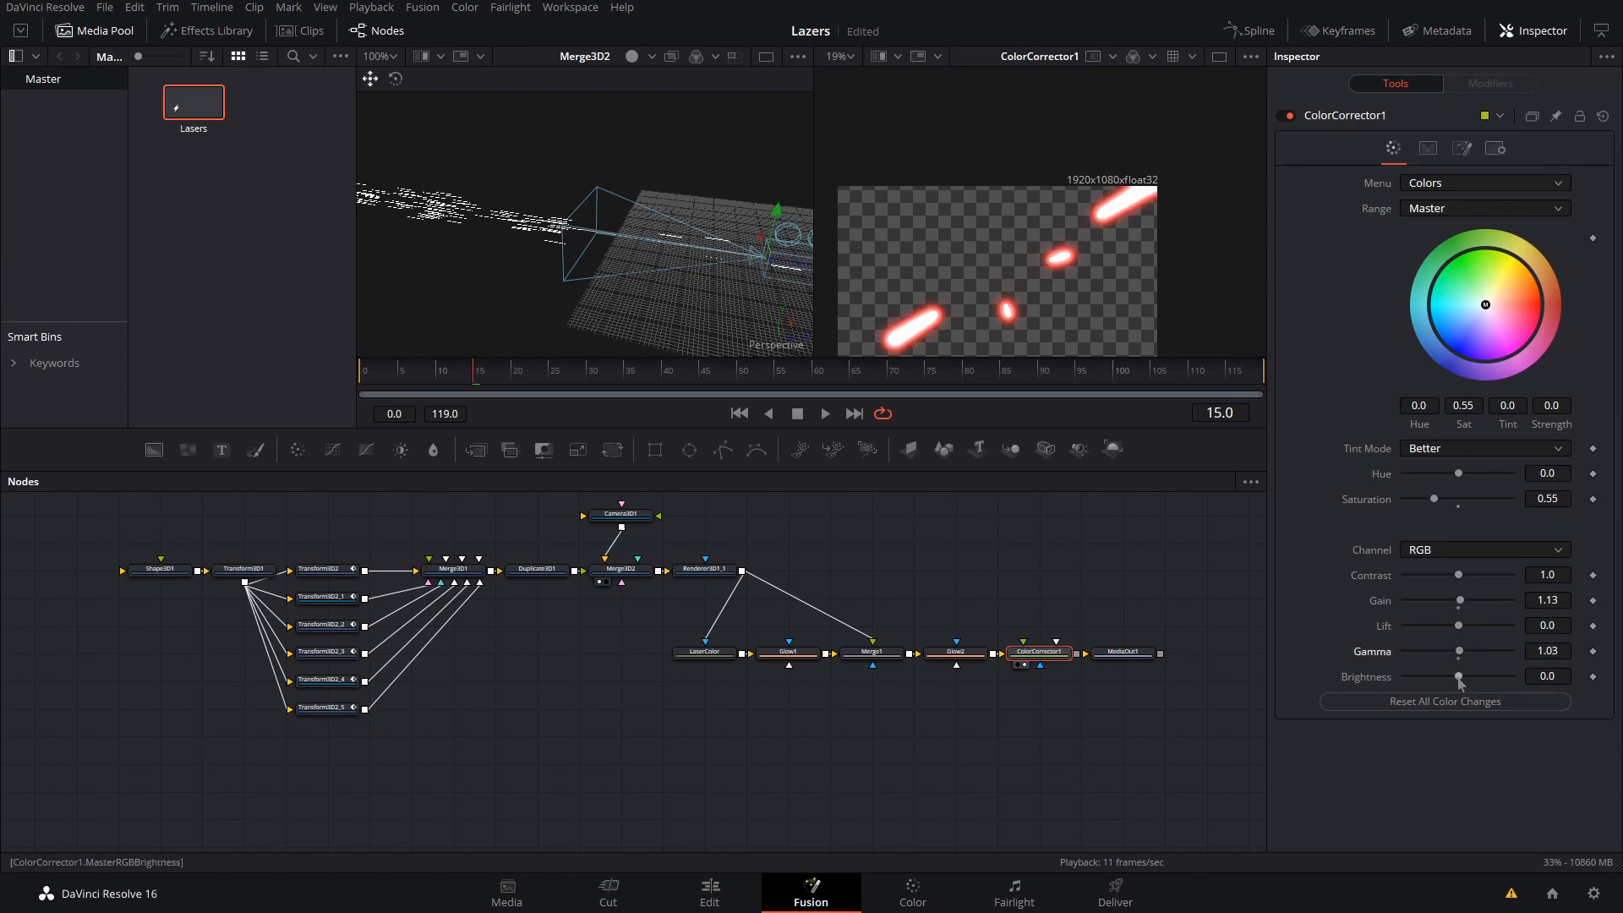
pyautogui.scroll(-3, 978, 171)
pyautogui.hotkey('ctrl', 's')
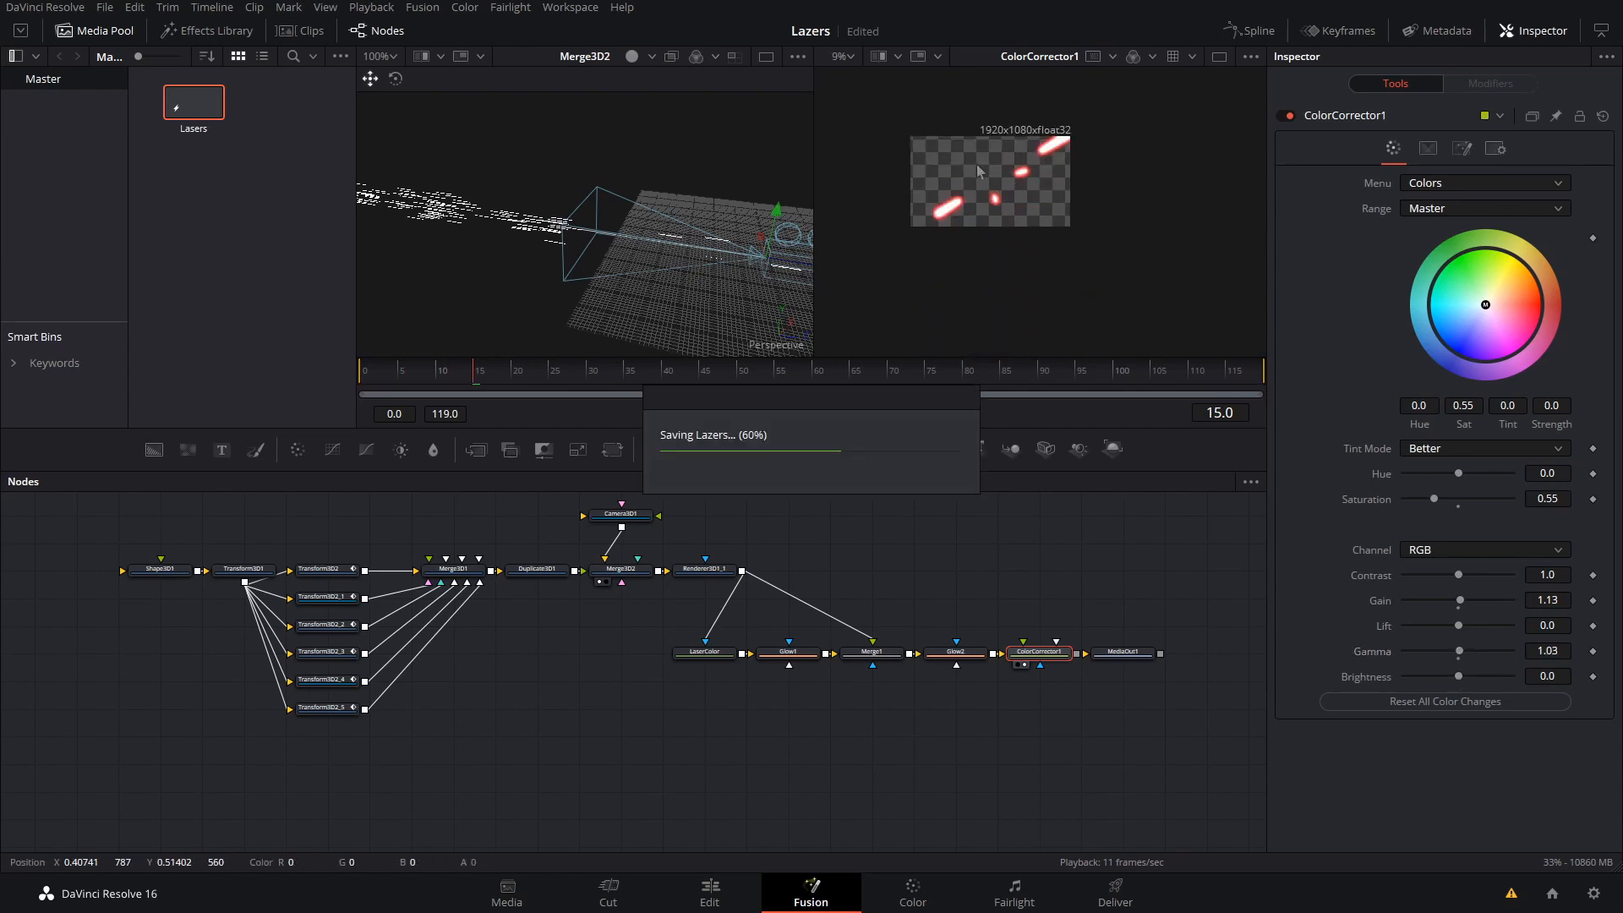
# Merge the color-corrected lasers over a new black Background node ahead of MediaOut1, and view MediaOut1's output.
pyautogui.moveTo(153, 450); pyautogui.dragTo(783, 653)
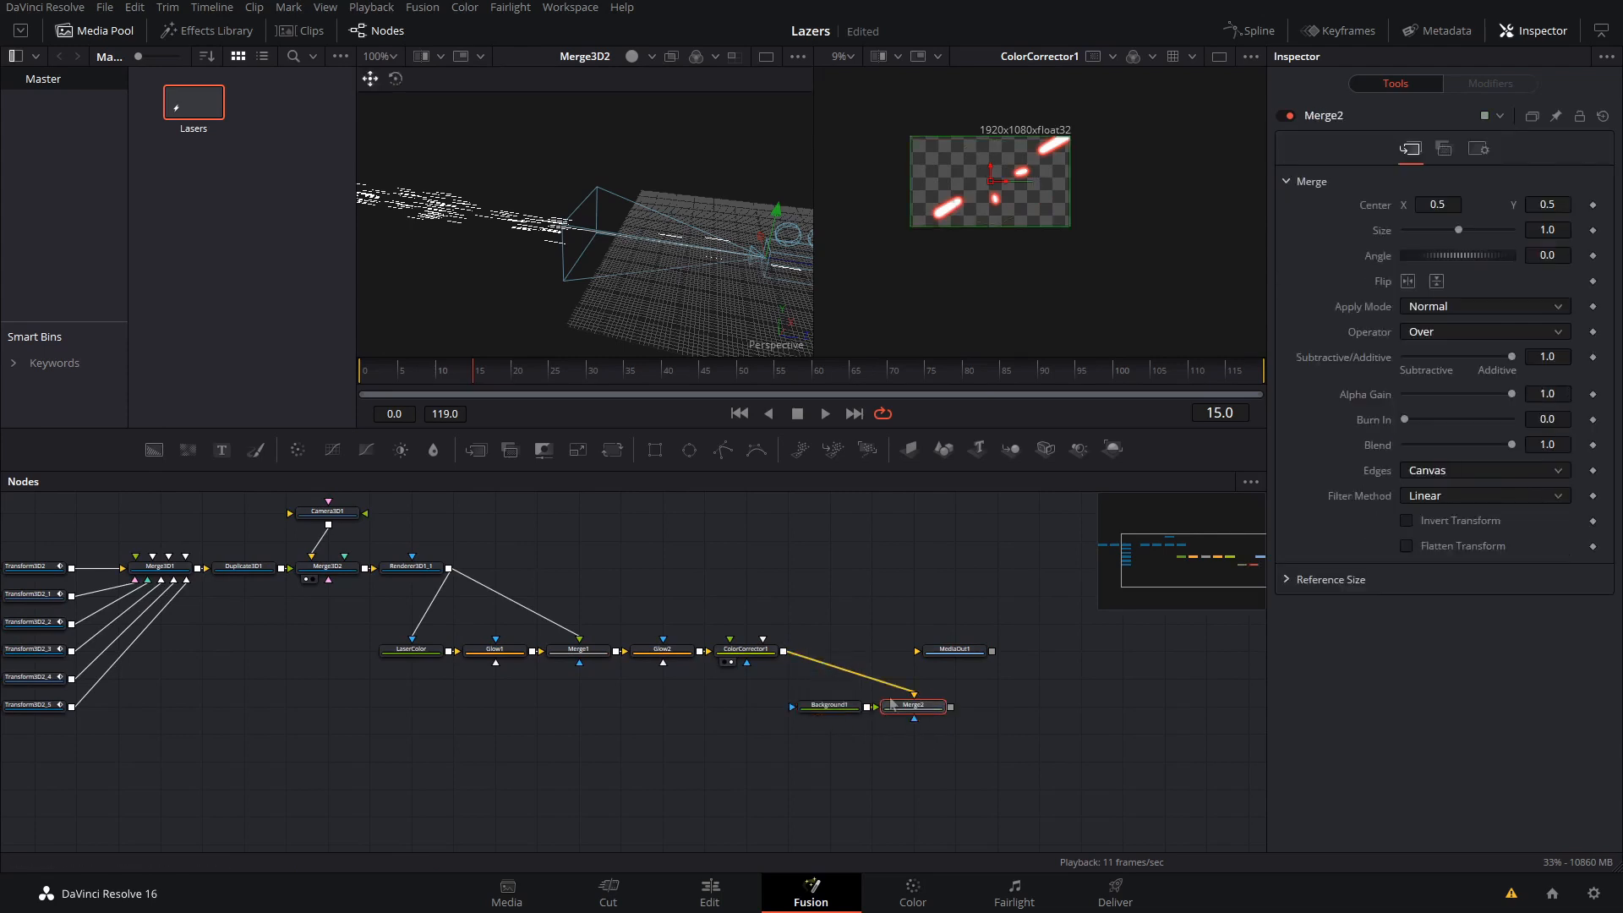
pyautogui.moveTo(909, 709); pyautogui.dragTo(955, 271)
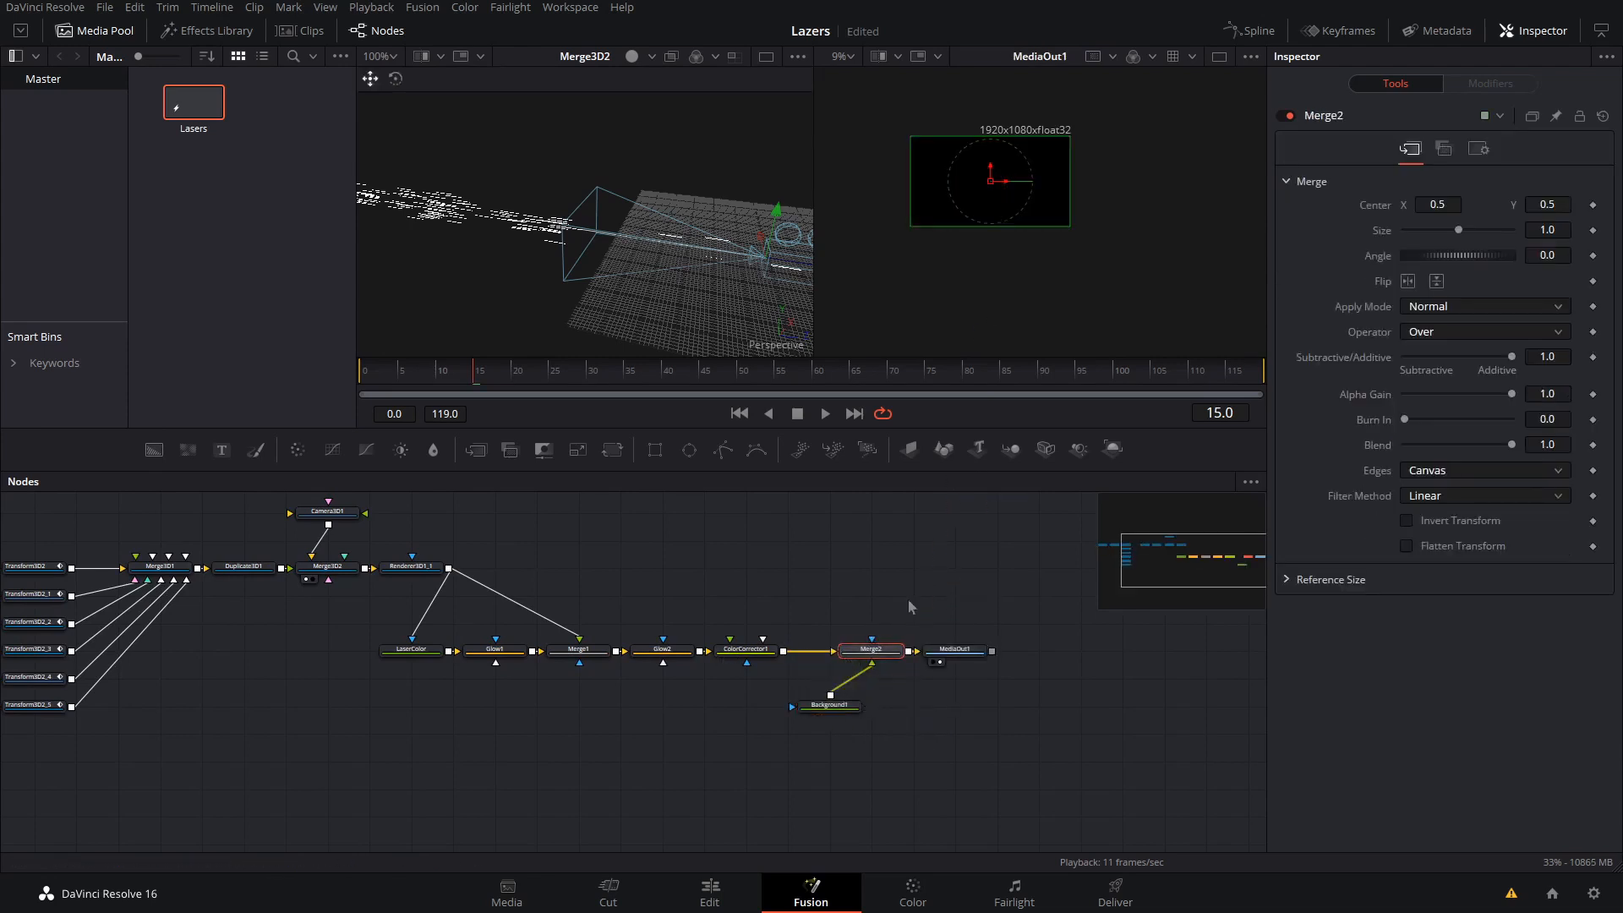
pyautogui.moveTo(887, 658); pyautogui.dragTo(853, 659)
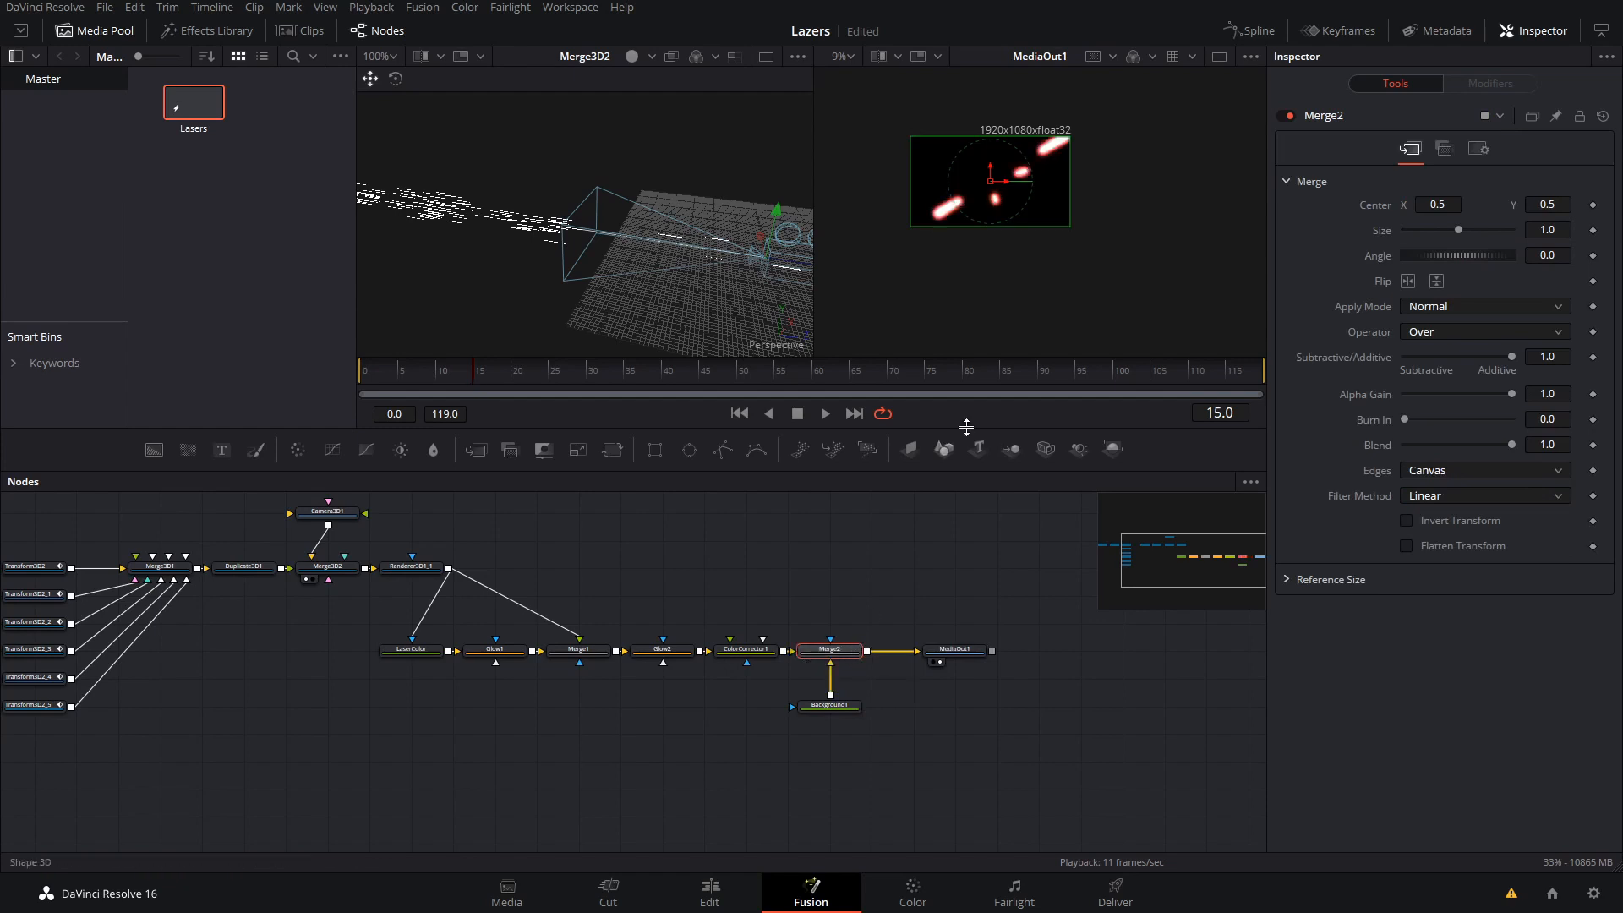
# Play back the MediaOut1 result, check the lasers up close, and move the playhead to frame 49.
pyautogui.click(966, 561)
pyautogui.press('space')
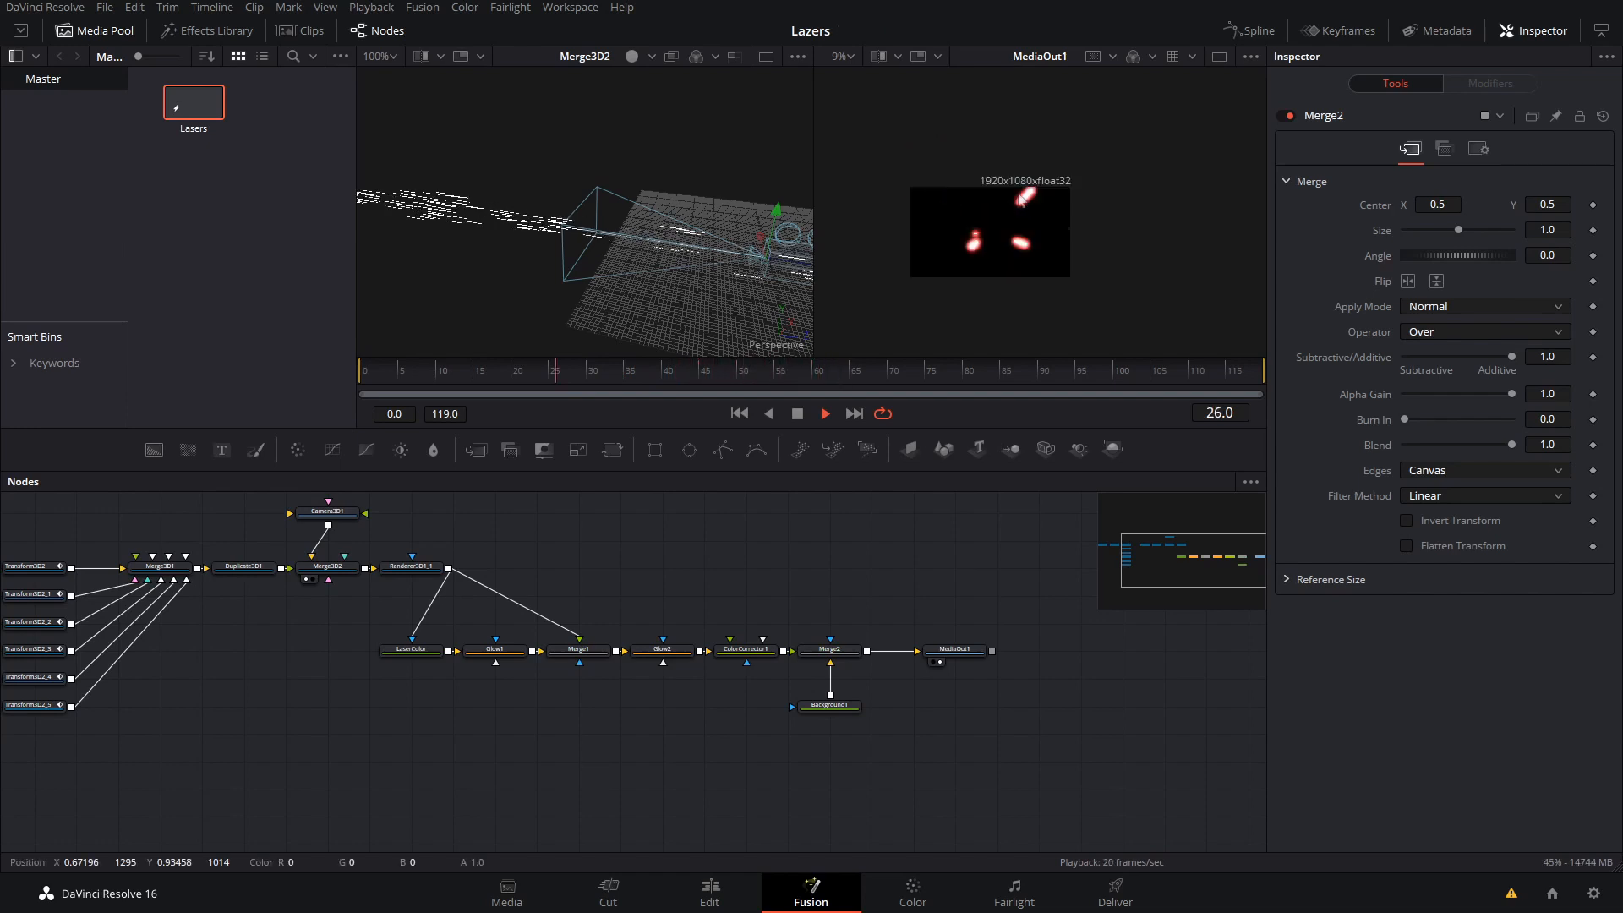
pyautogui.scroll(5, 1023, 203)
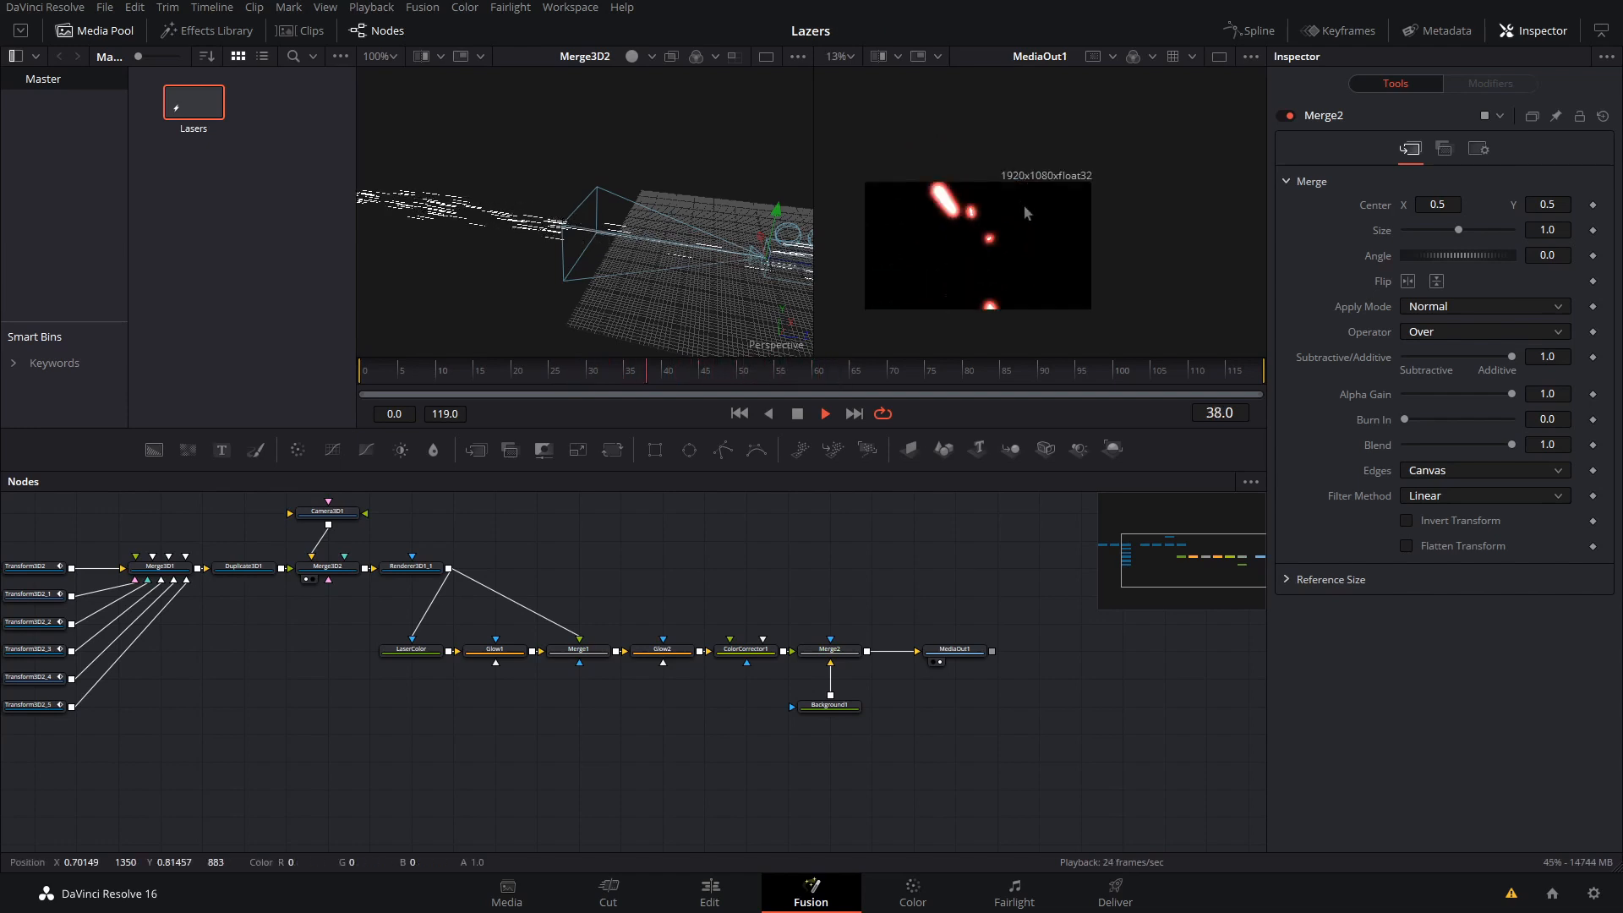
pyautogui.press('space')
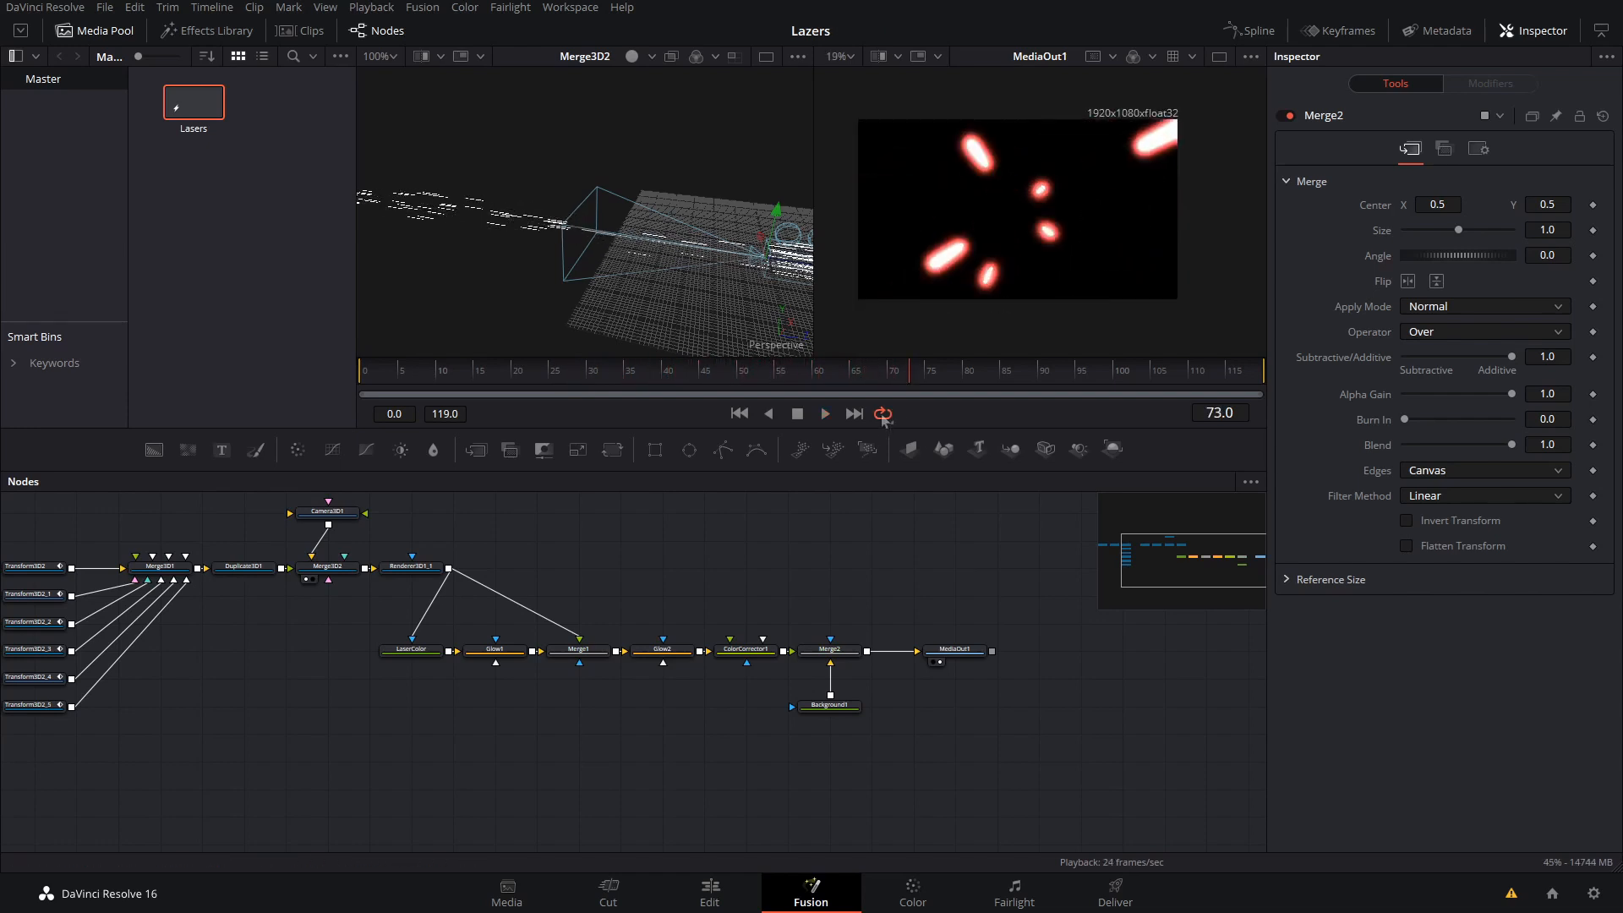
pyautogui.moveTo(904, 378); pyautogui.dragTo(731, 400)
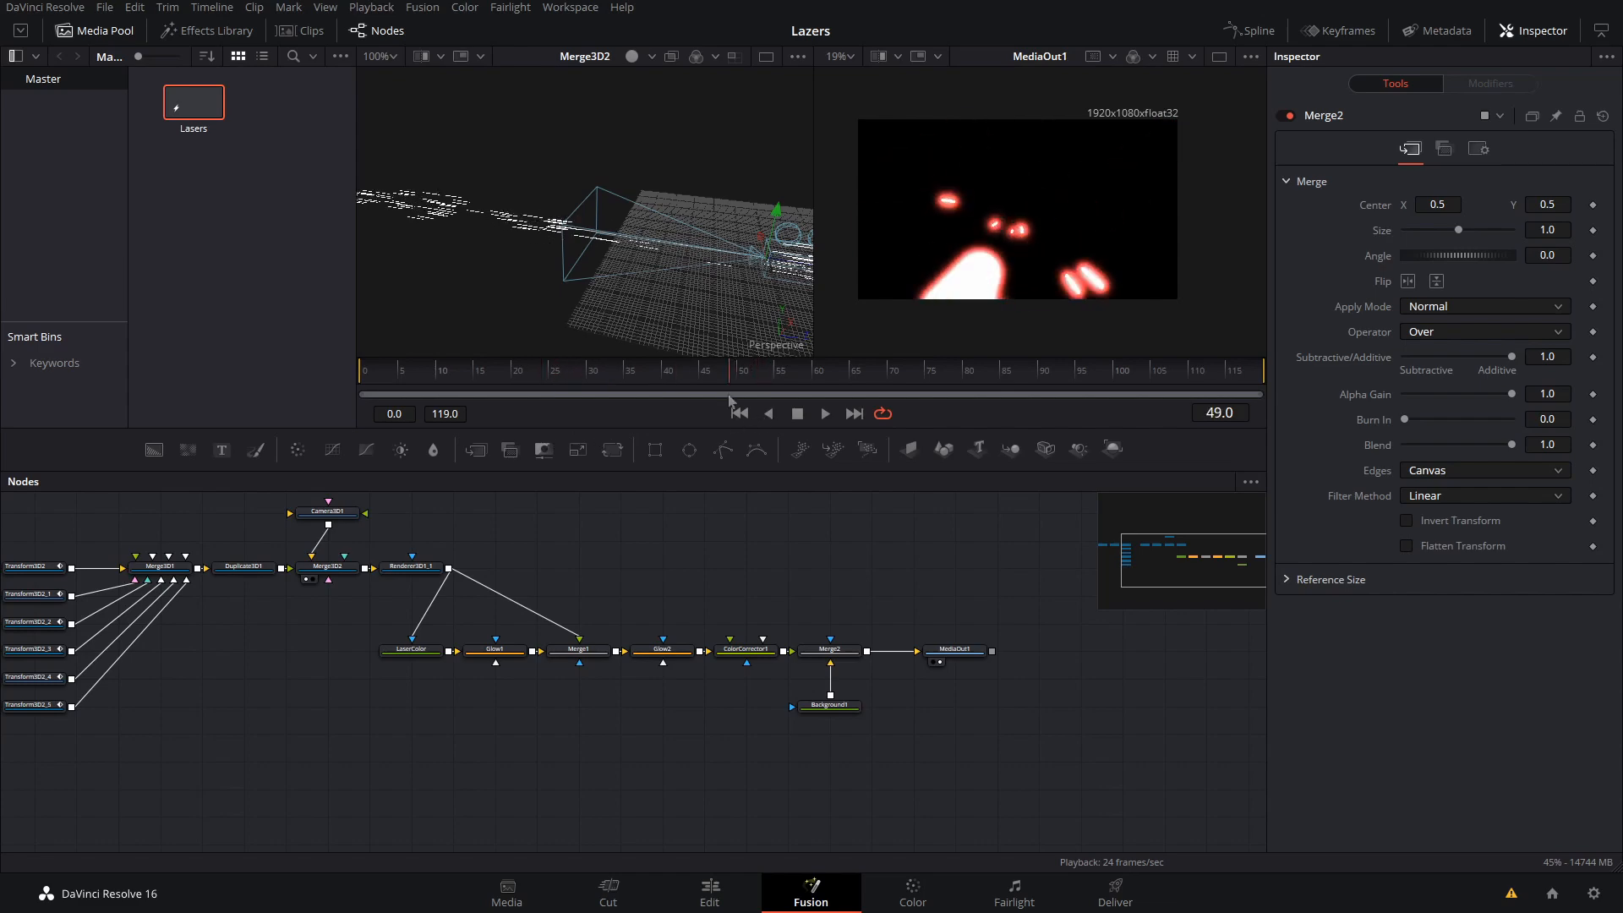
# Lengthen the laser cylinder by setting Shape3D1's height to about 4.49.
pyautogui.moveTo(585, 579); pyautogui.dragTo(867, 543)
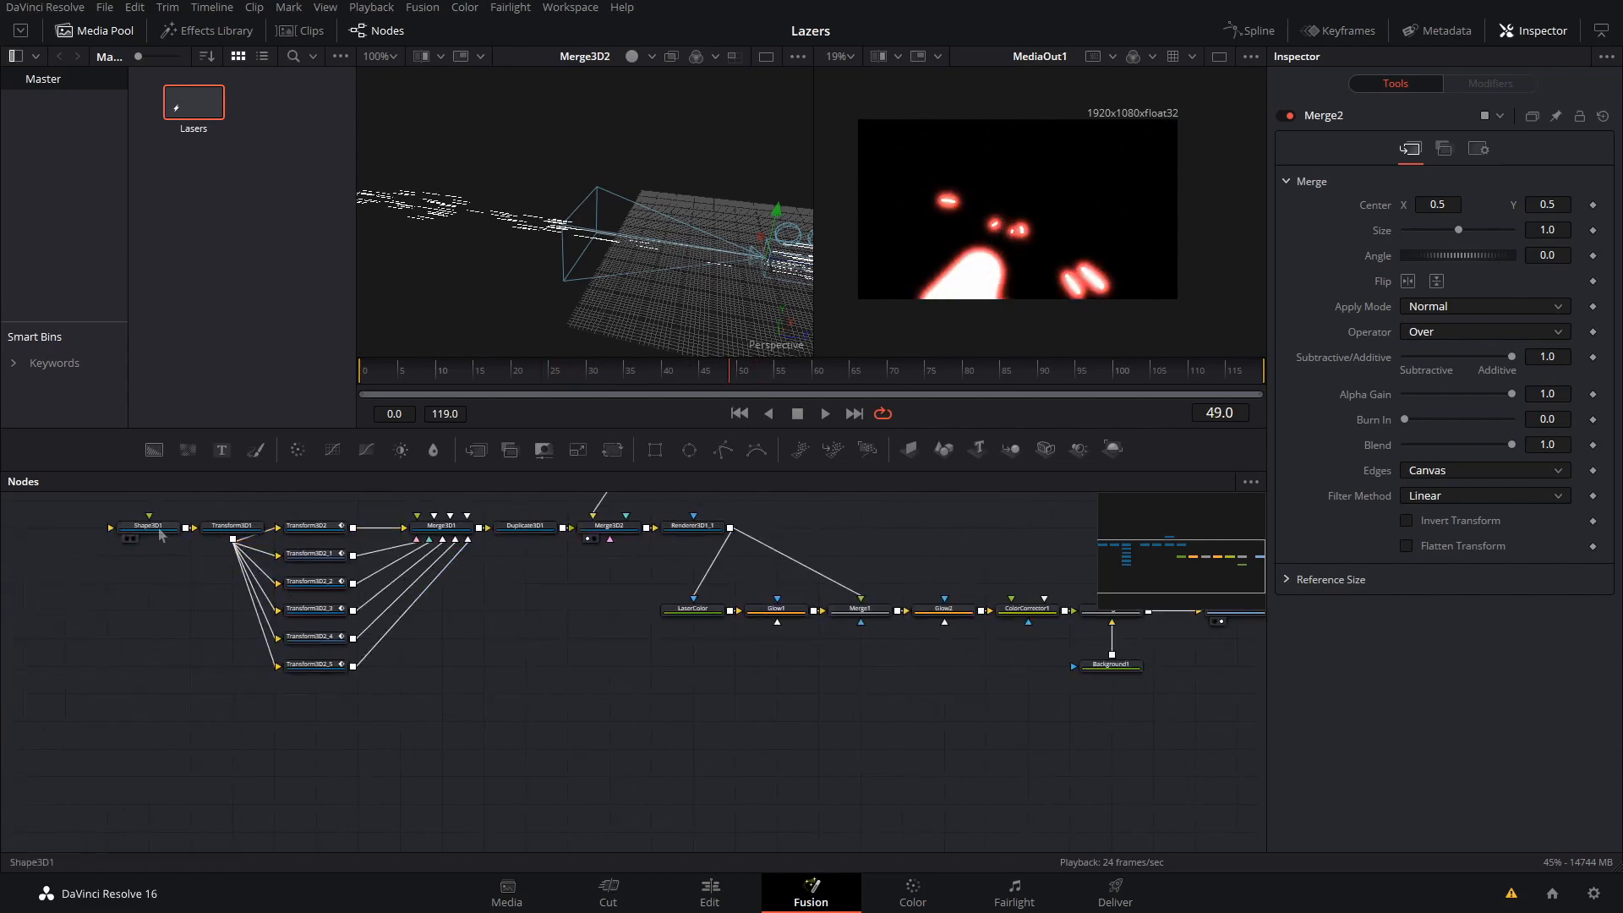
pyautogui.click(150, 531)
pyautogui.click(1394, 148)
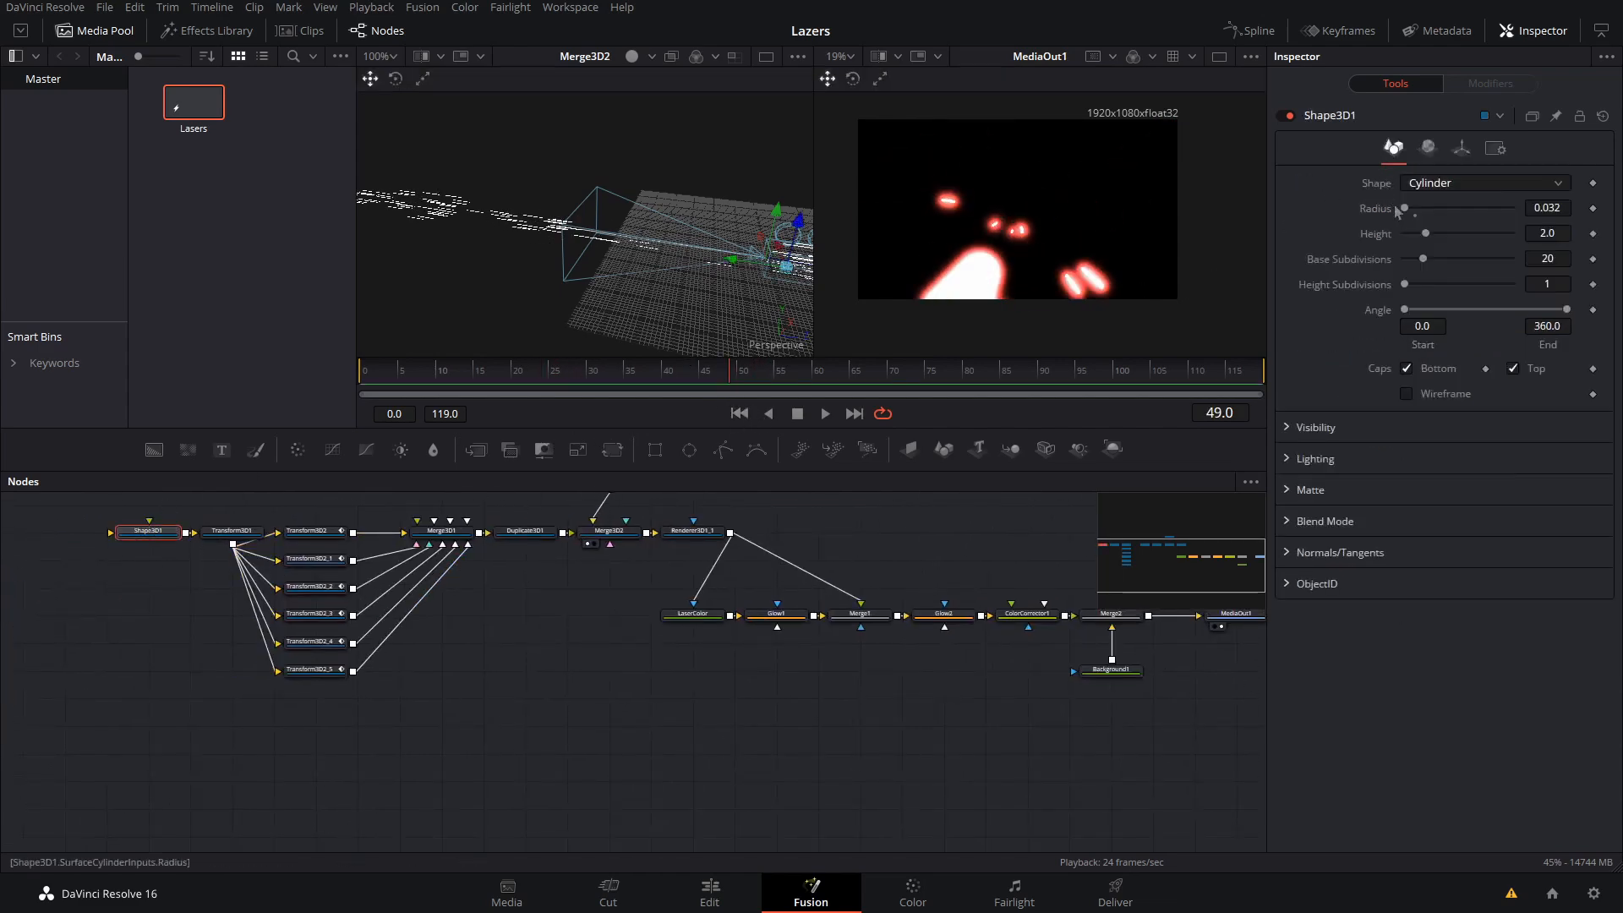
pyautogui.moveTo(1429, 239); pyautogui.dragTo(1455, 237)
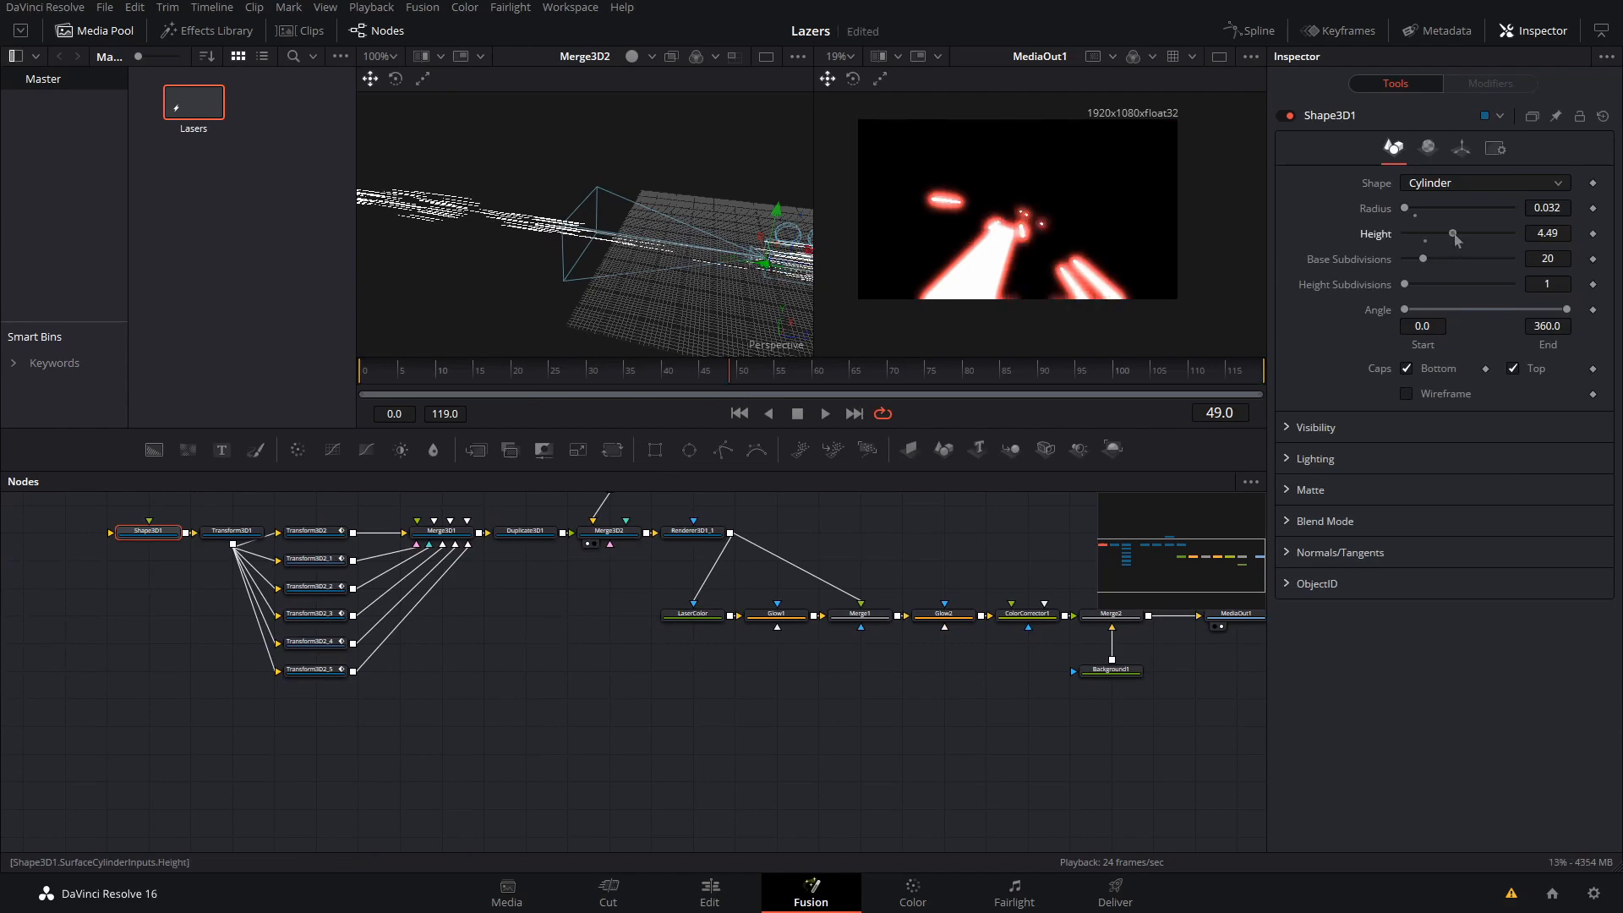
# Scrub the timeline back to an early frame and play back the lengthened lasers.
pyautogui.moveTo(494, 372); pyautogui.dragTo(394, 384)
pyautogui.press('space')
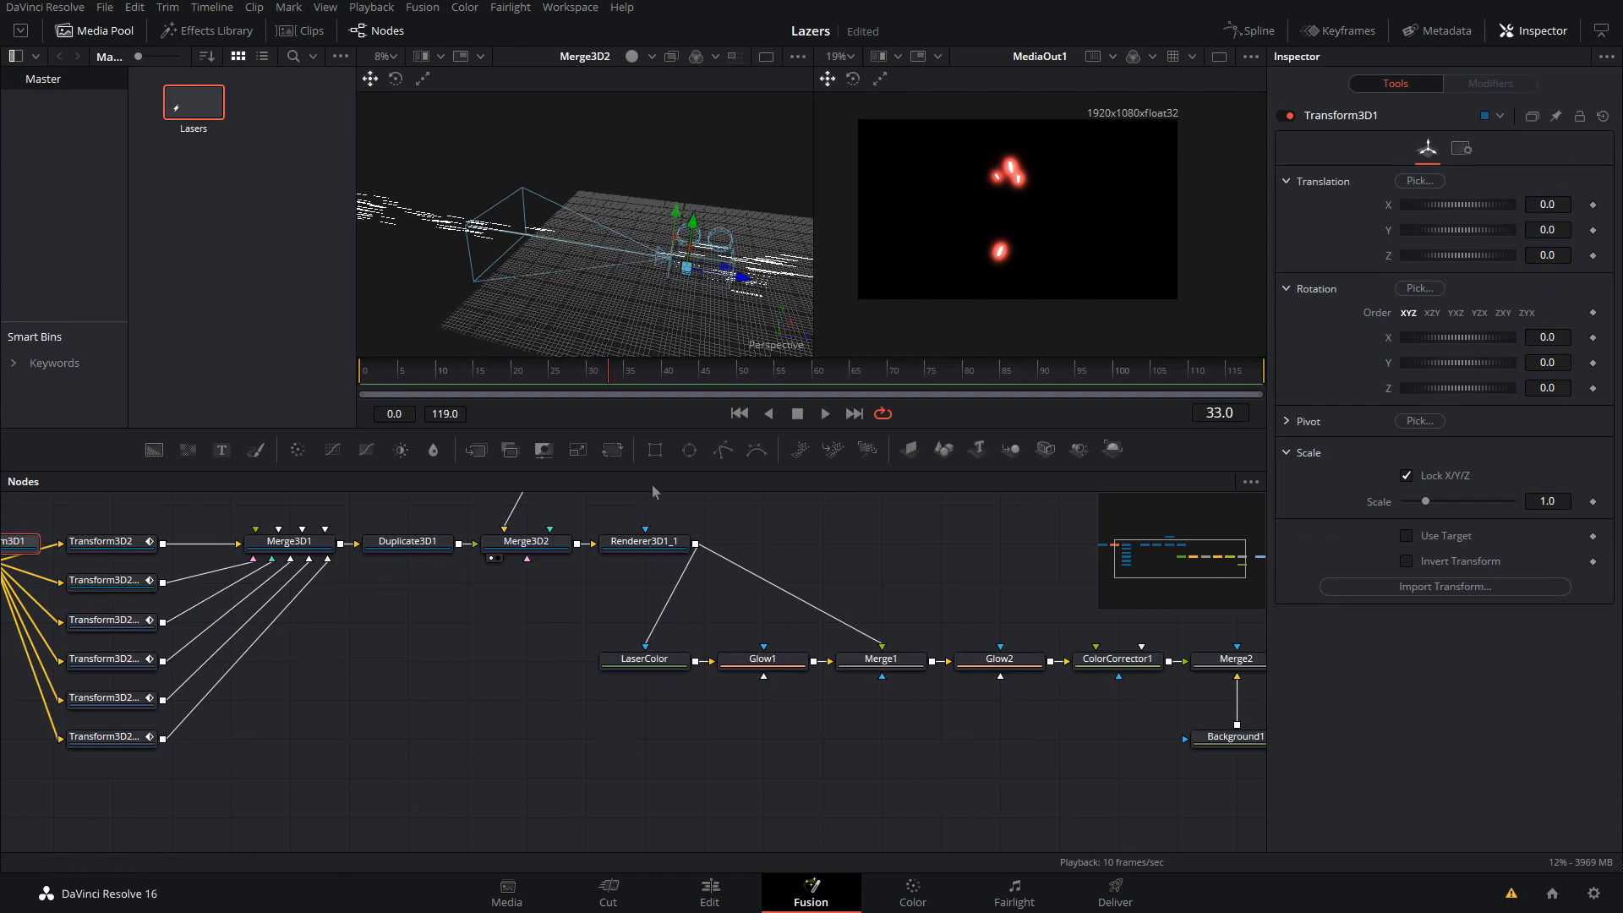
# Enable motion blur on Renderer3D1_1 with quality 10 and a shutter angle of 360.
pyautogui.click(645, 542)
pyautogui.click(1478, 200)
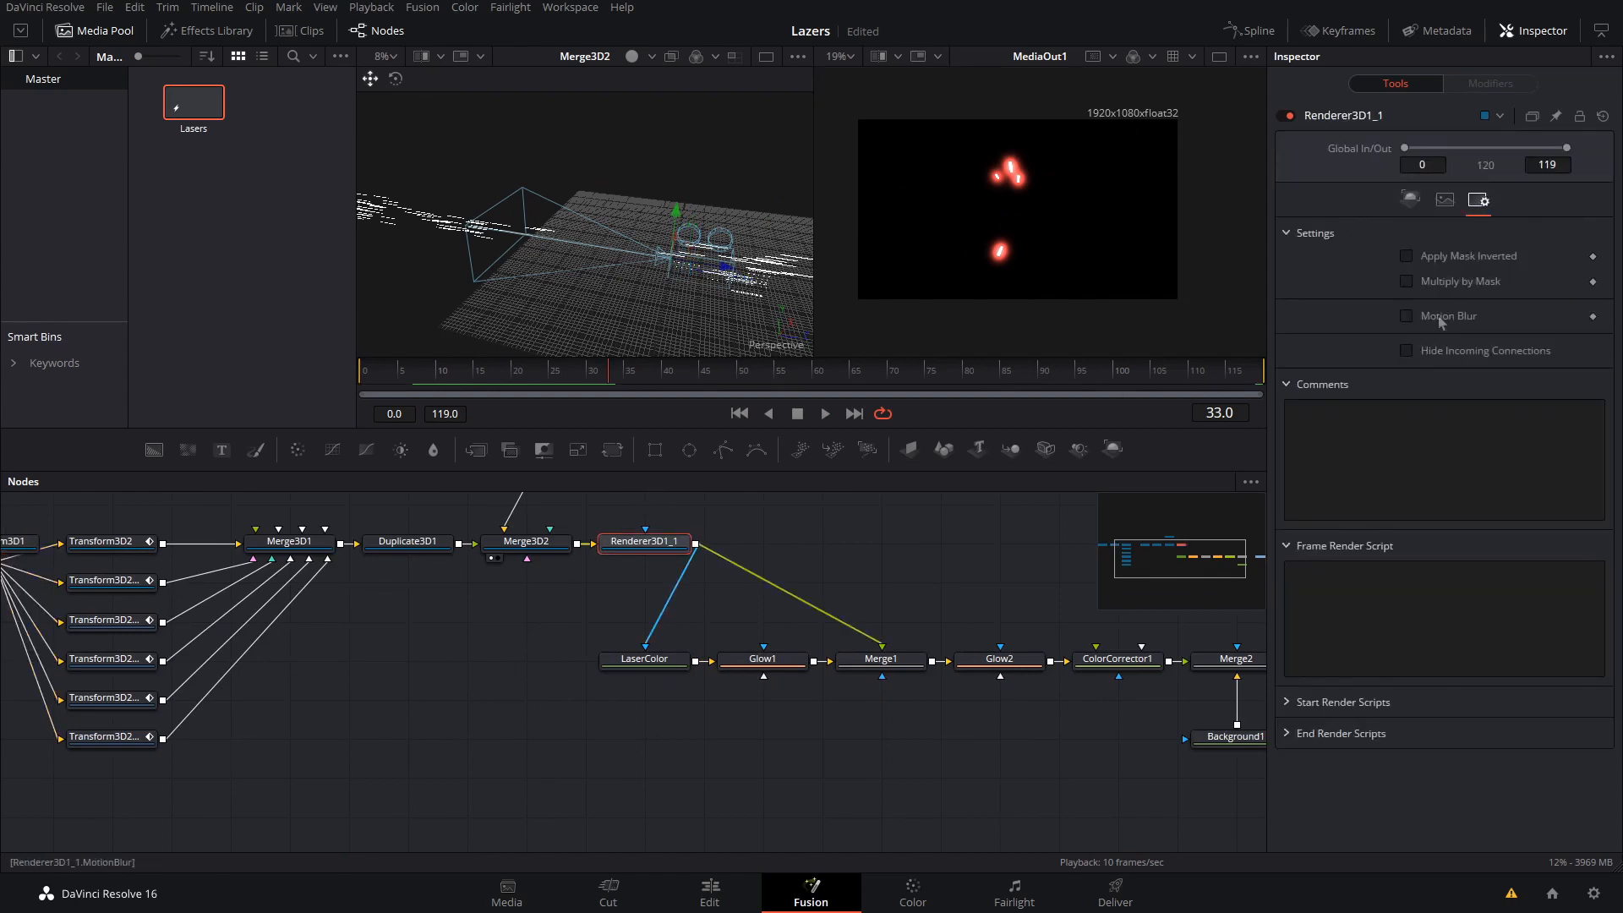
pyautogui.click(1431, 317)
pyautogui.moveTo(1427, 344); pyautogui.dragTo(1527, 348)
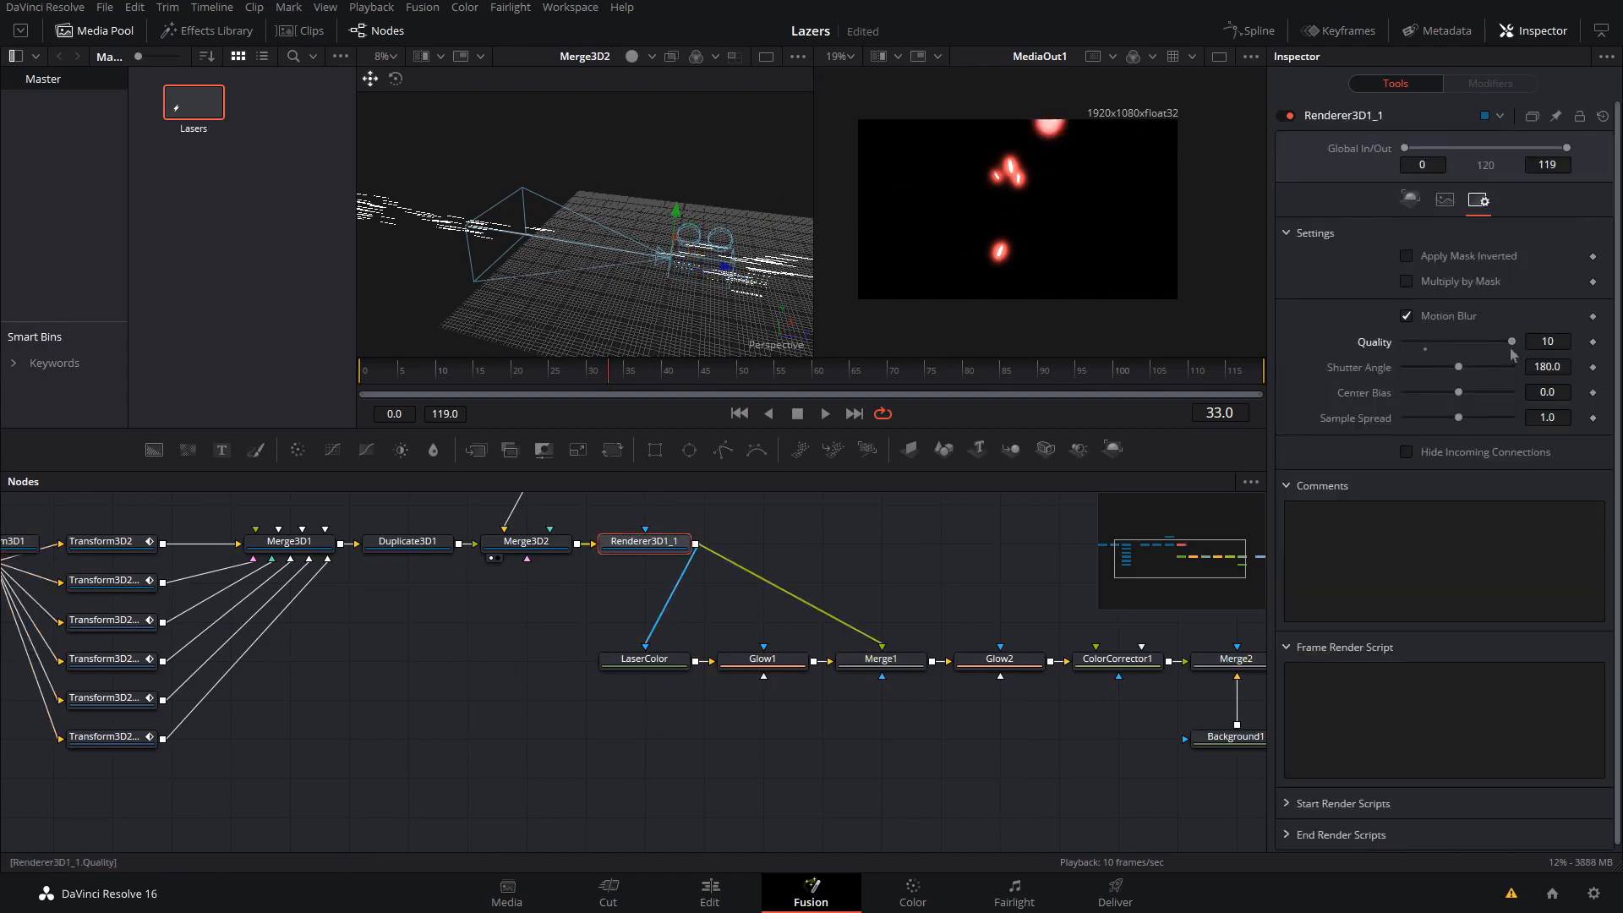
pyautogui.click(962, 572)
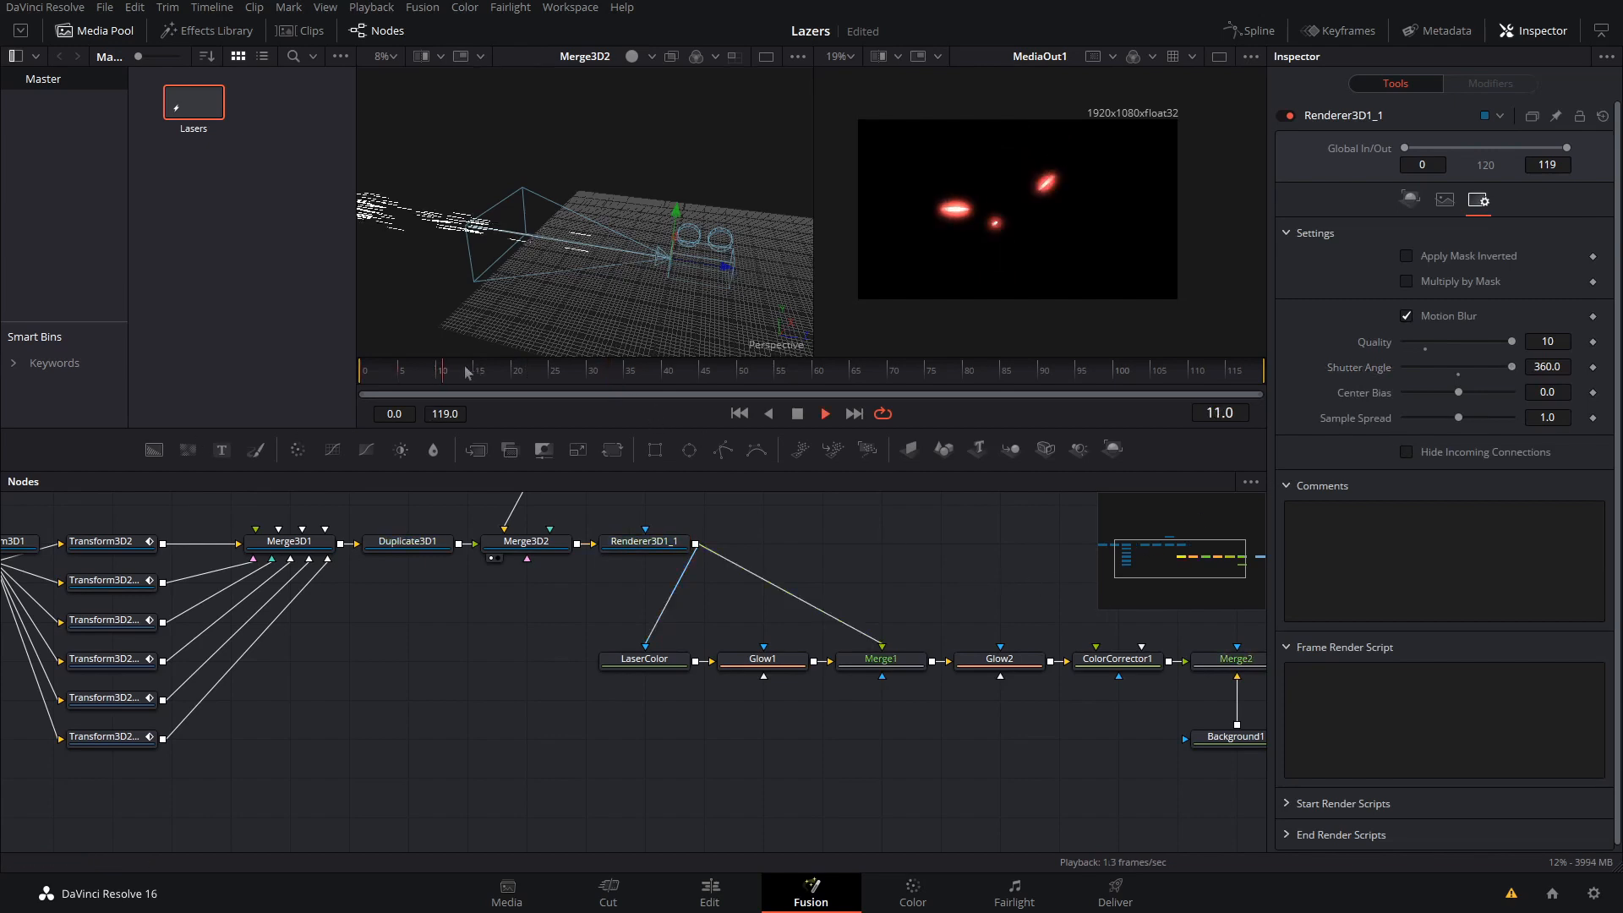
# Stop playback at frame 12 and examine the motion-blurred lasers in the MediaOut1 view.
pyautogui.press('space')
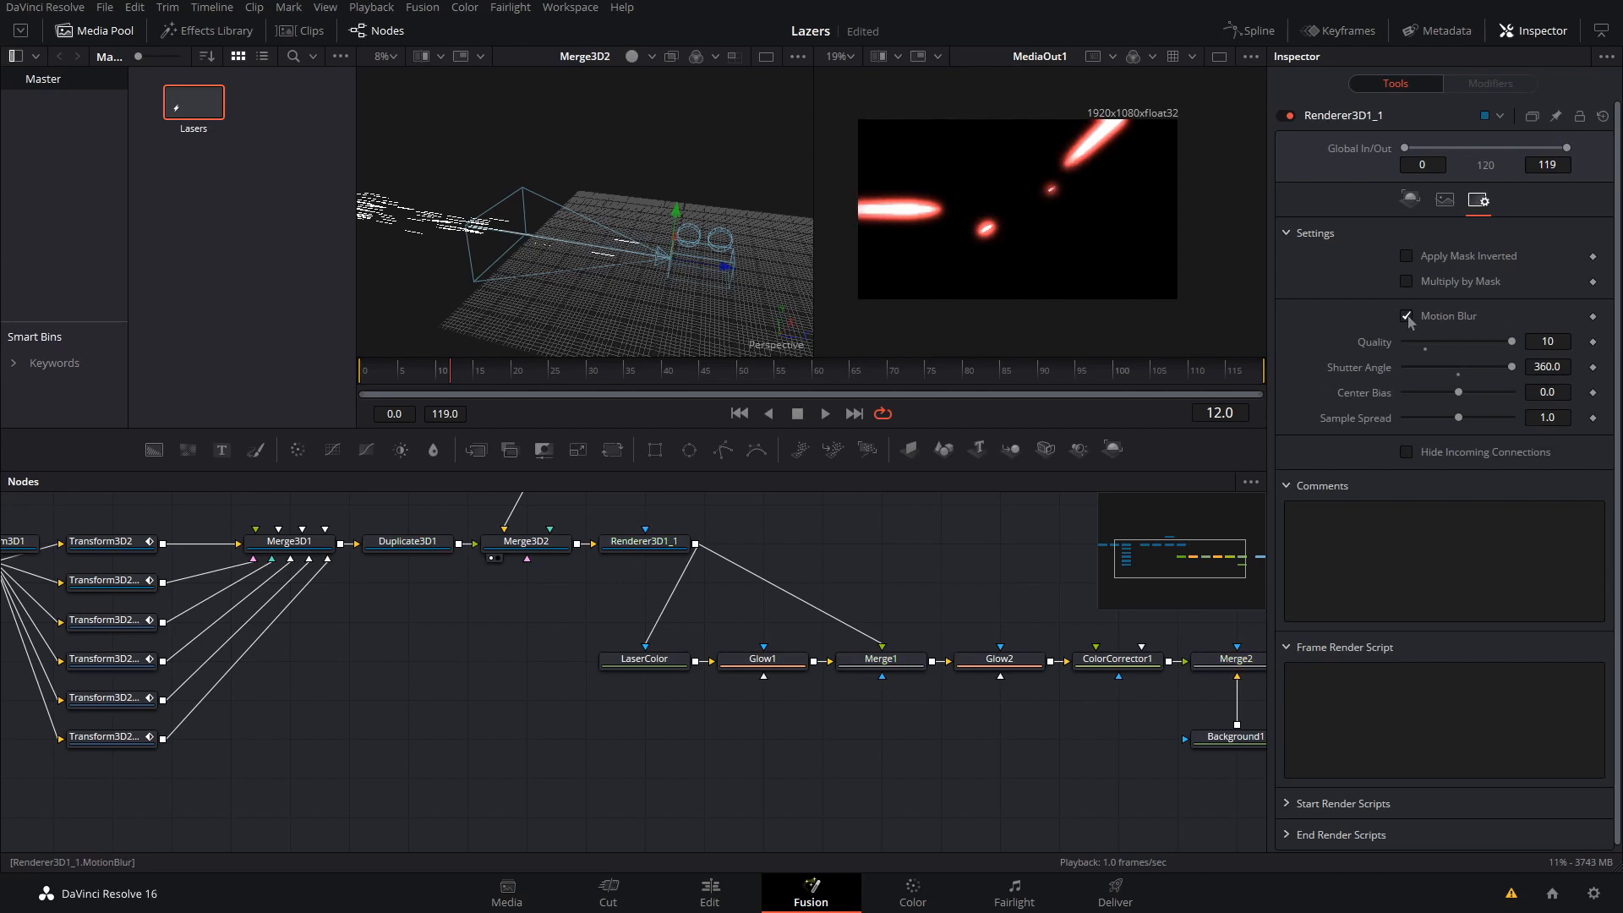
pyautogui.scroll(-2, 1071, 213)
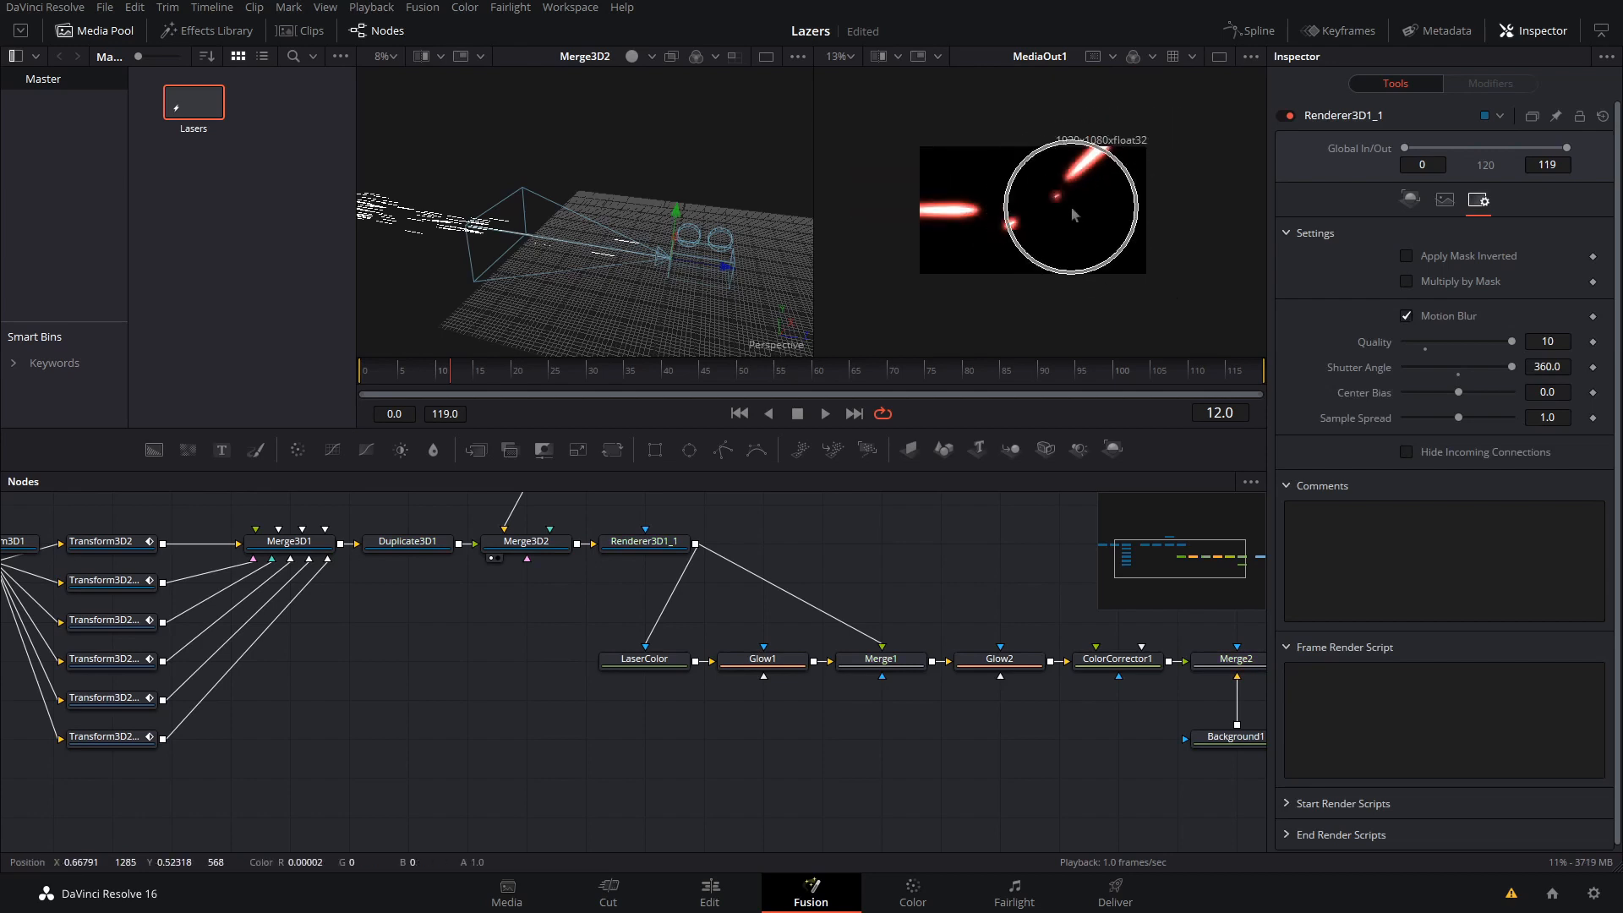
pyautogui.moveTo(1071, 213); pyautogui.dragTo(1068, 252)
pyautogui.scroll(2, 1068, 252)
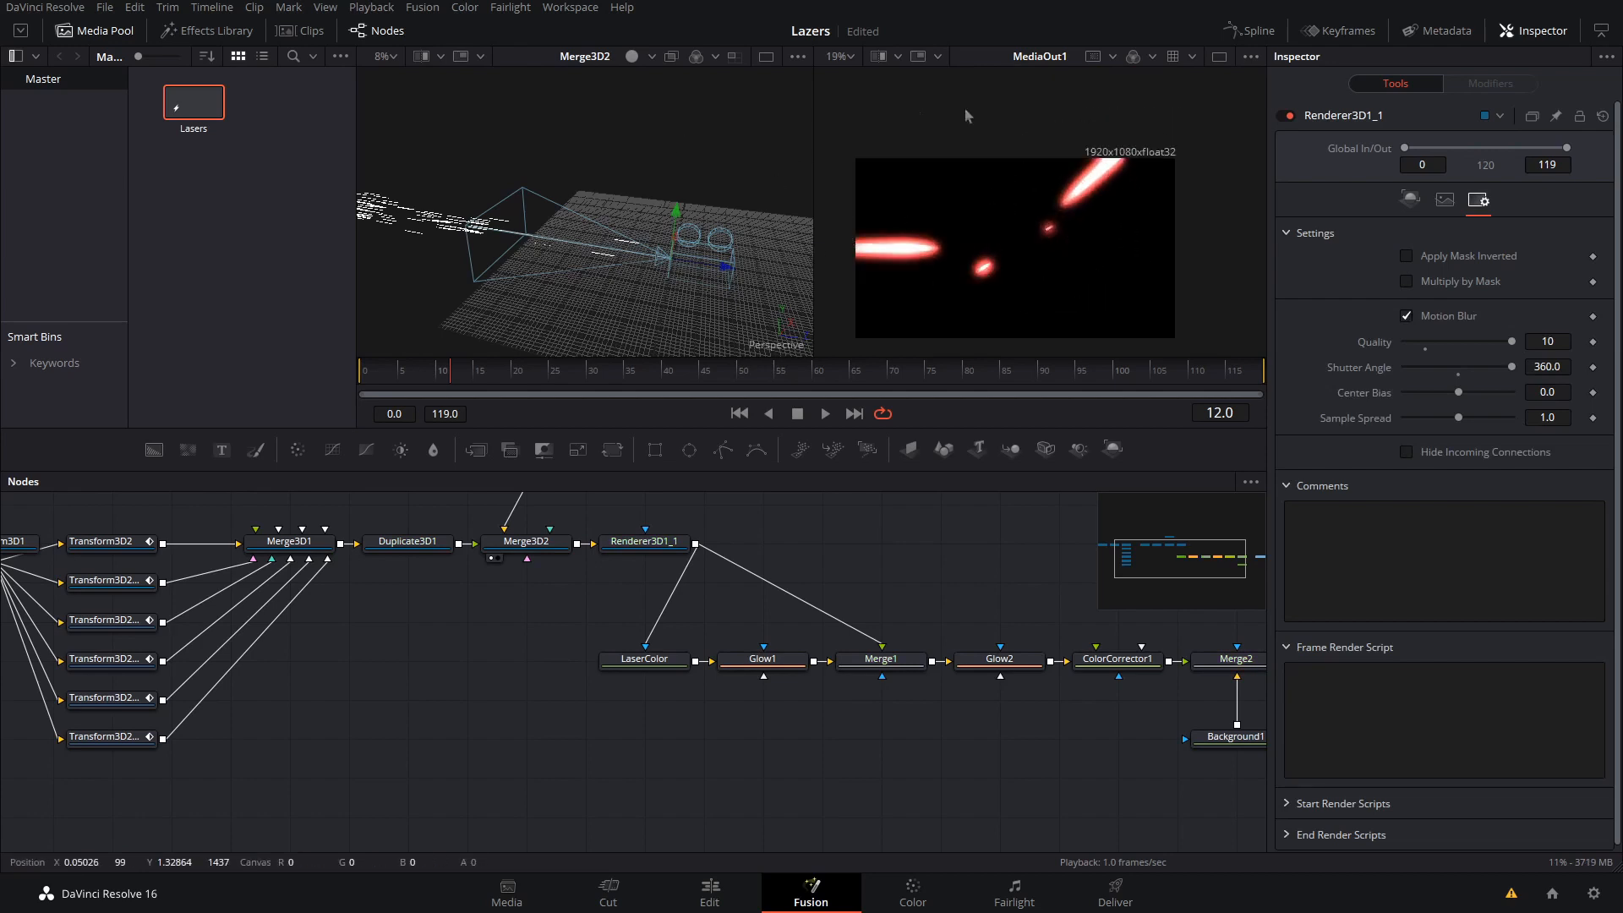